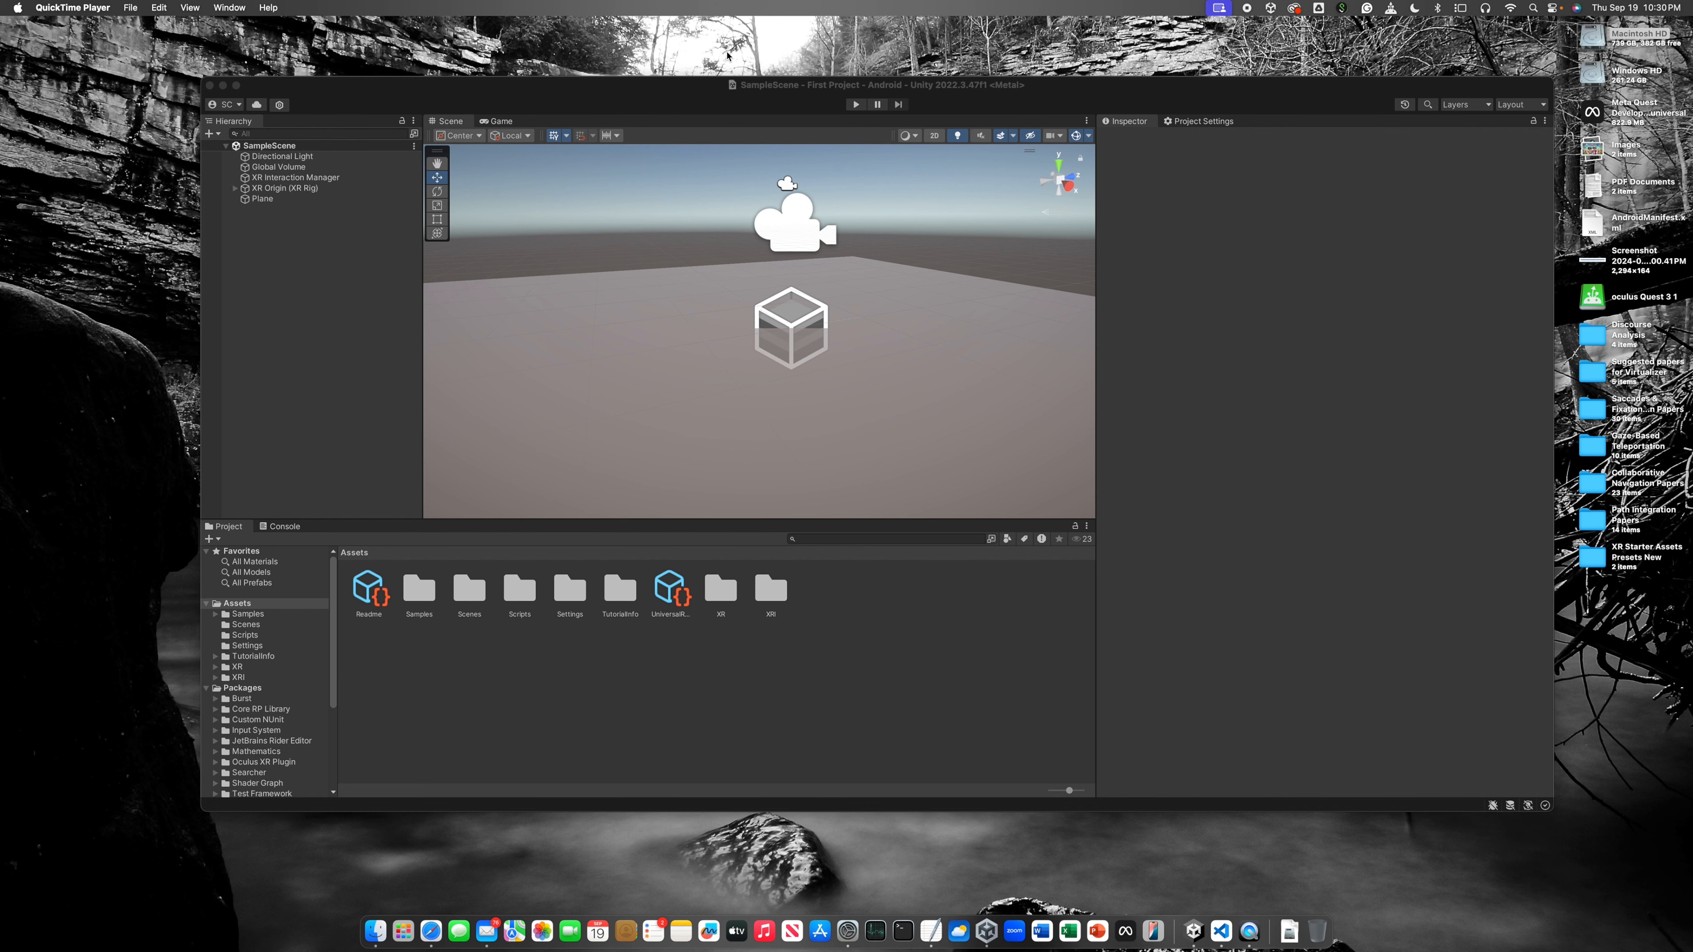
Step: Examine the components of the Plane, XR Origin (XR Rig), Directional Light and Global Volume objects in the scene
{"action": "left_click_drag", "start_coordinate": [679, 82], "coordinate": [757, 124]}
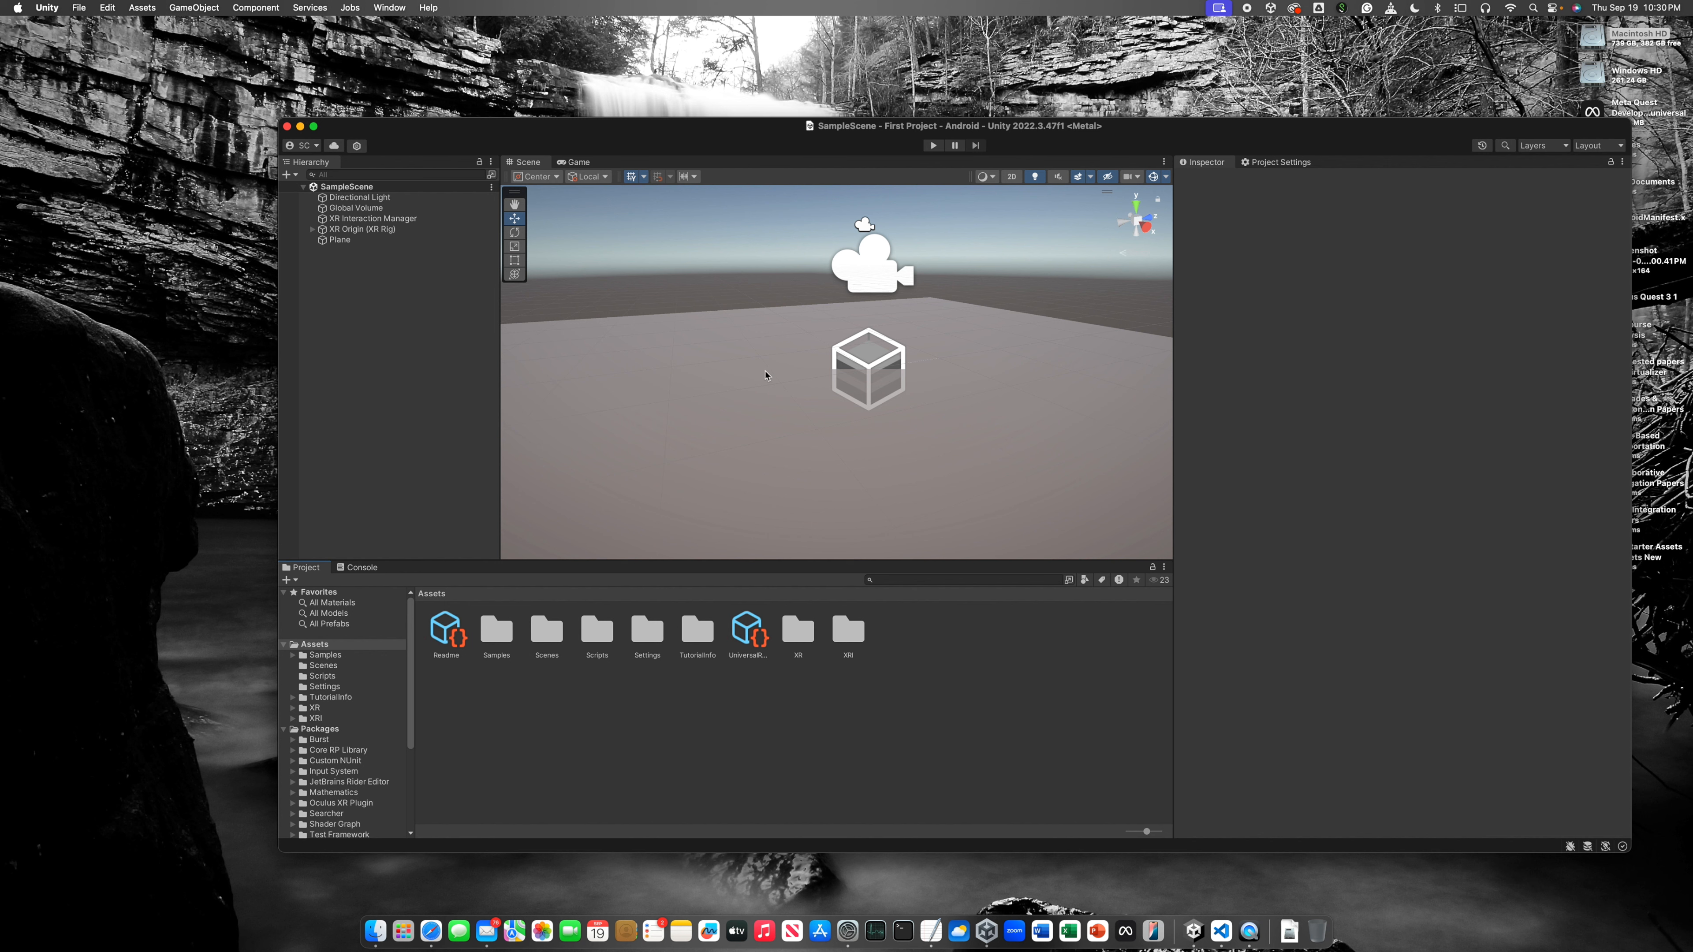
{"action": "left_click", "coordinate": [362, 242]}
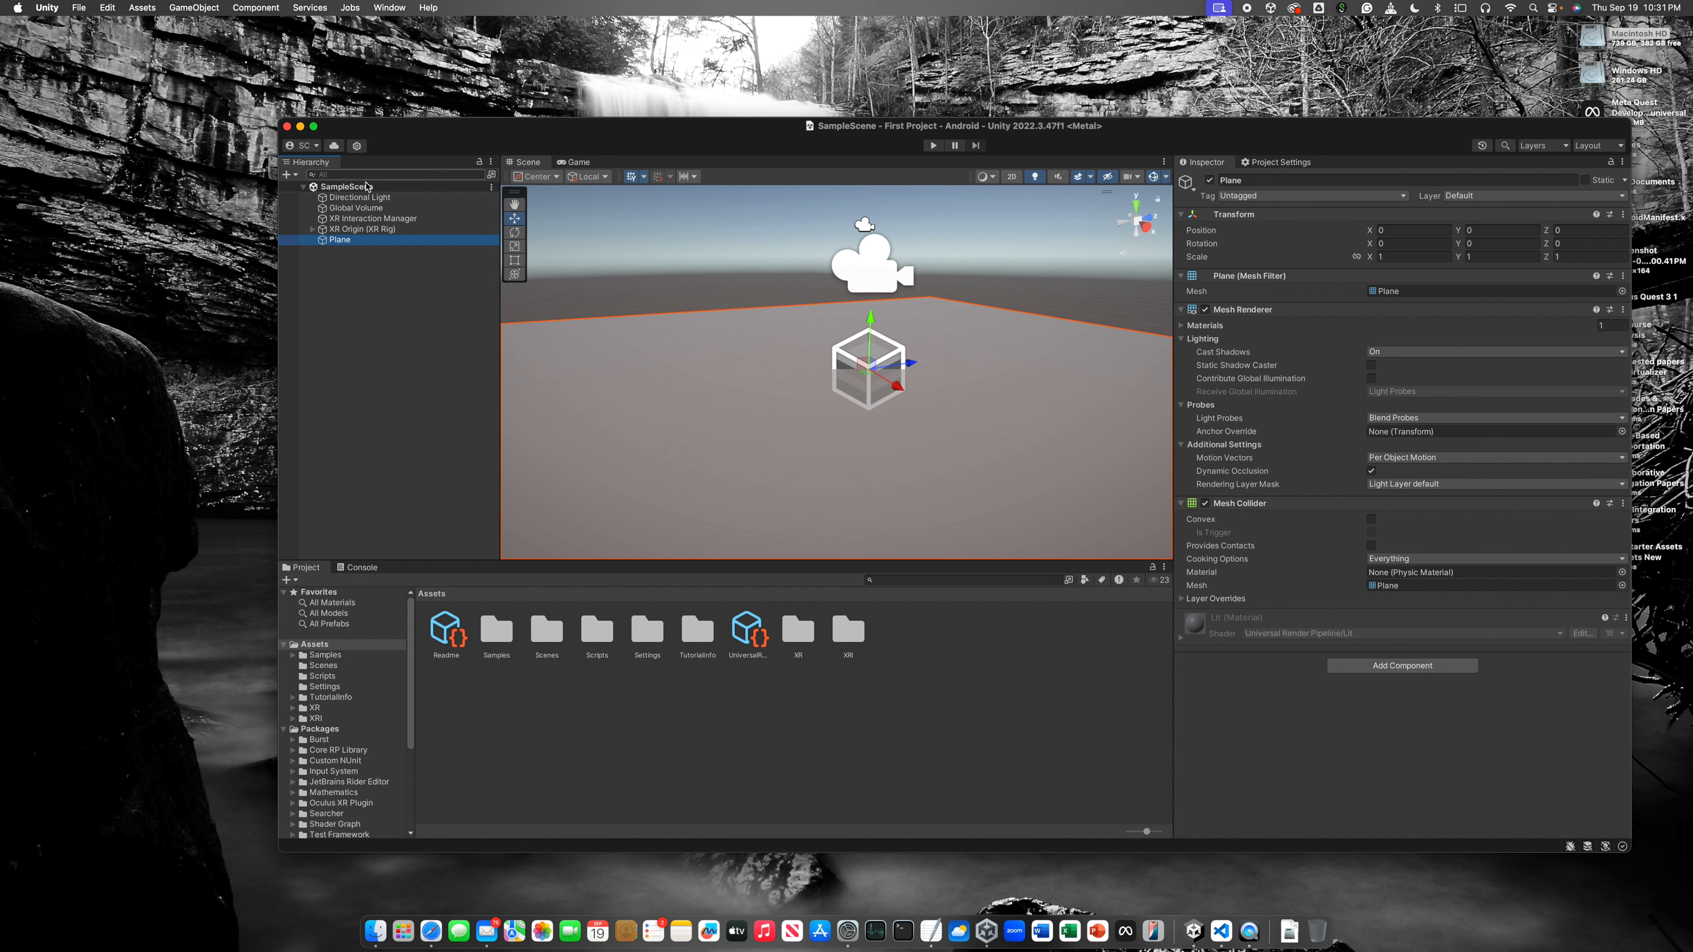
{"action": "left_click", "coordinate": [747, 374]}
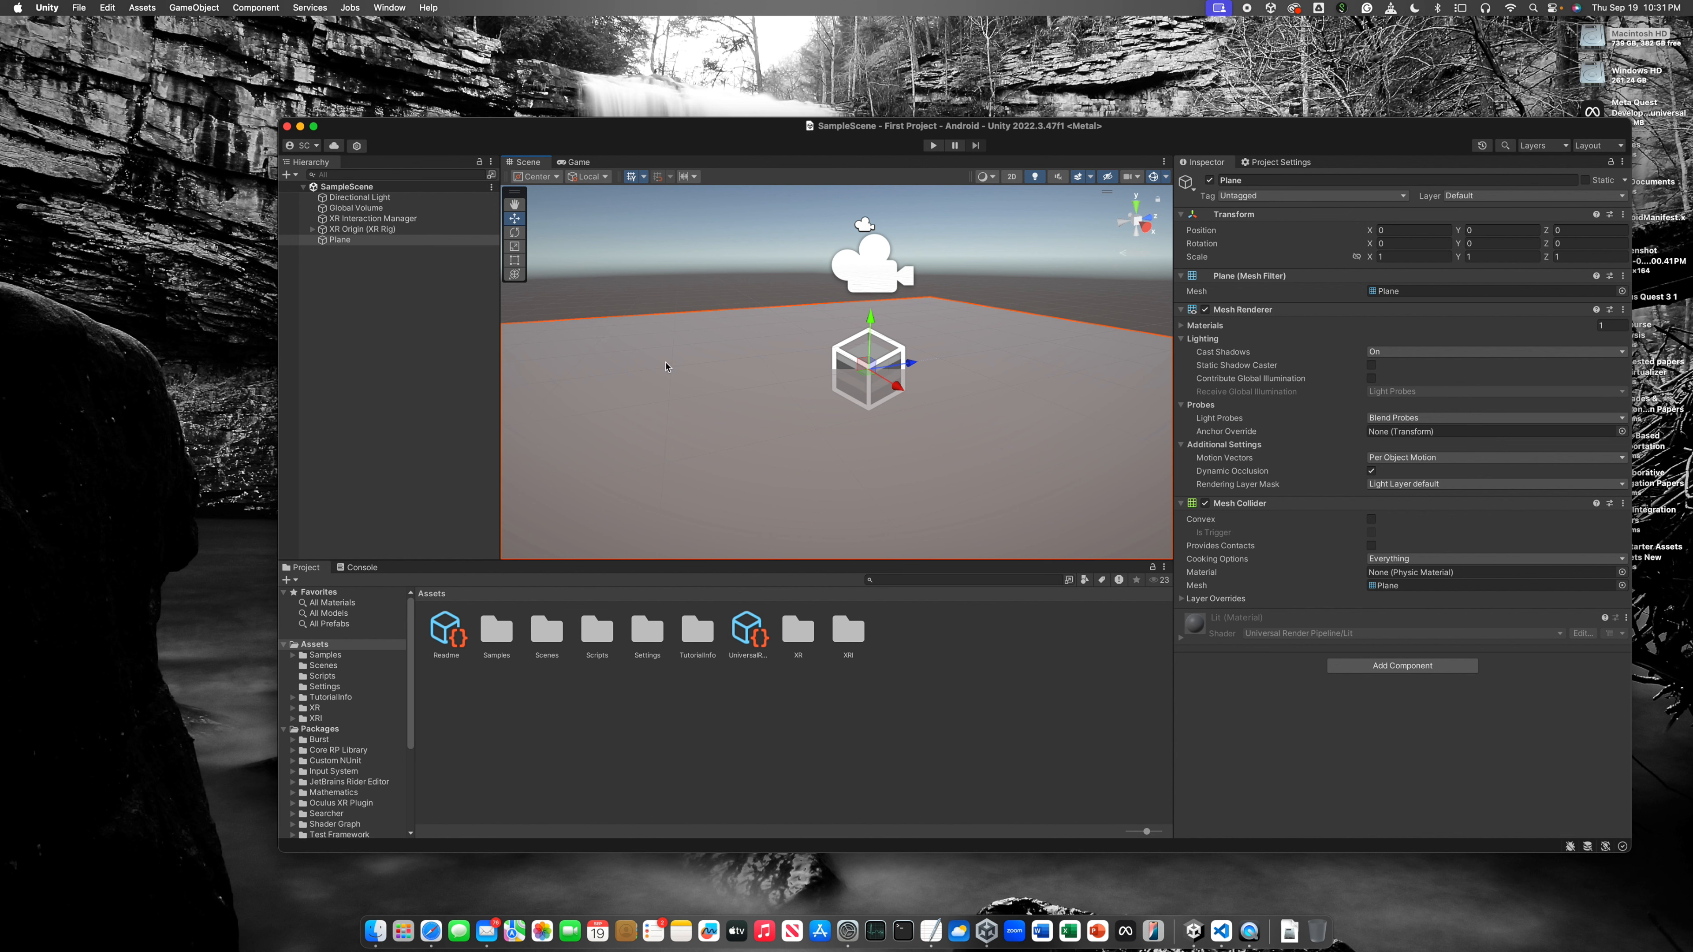
{"action": "left_click", "coordinate": [348, 230]}
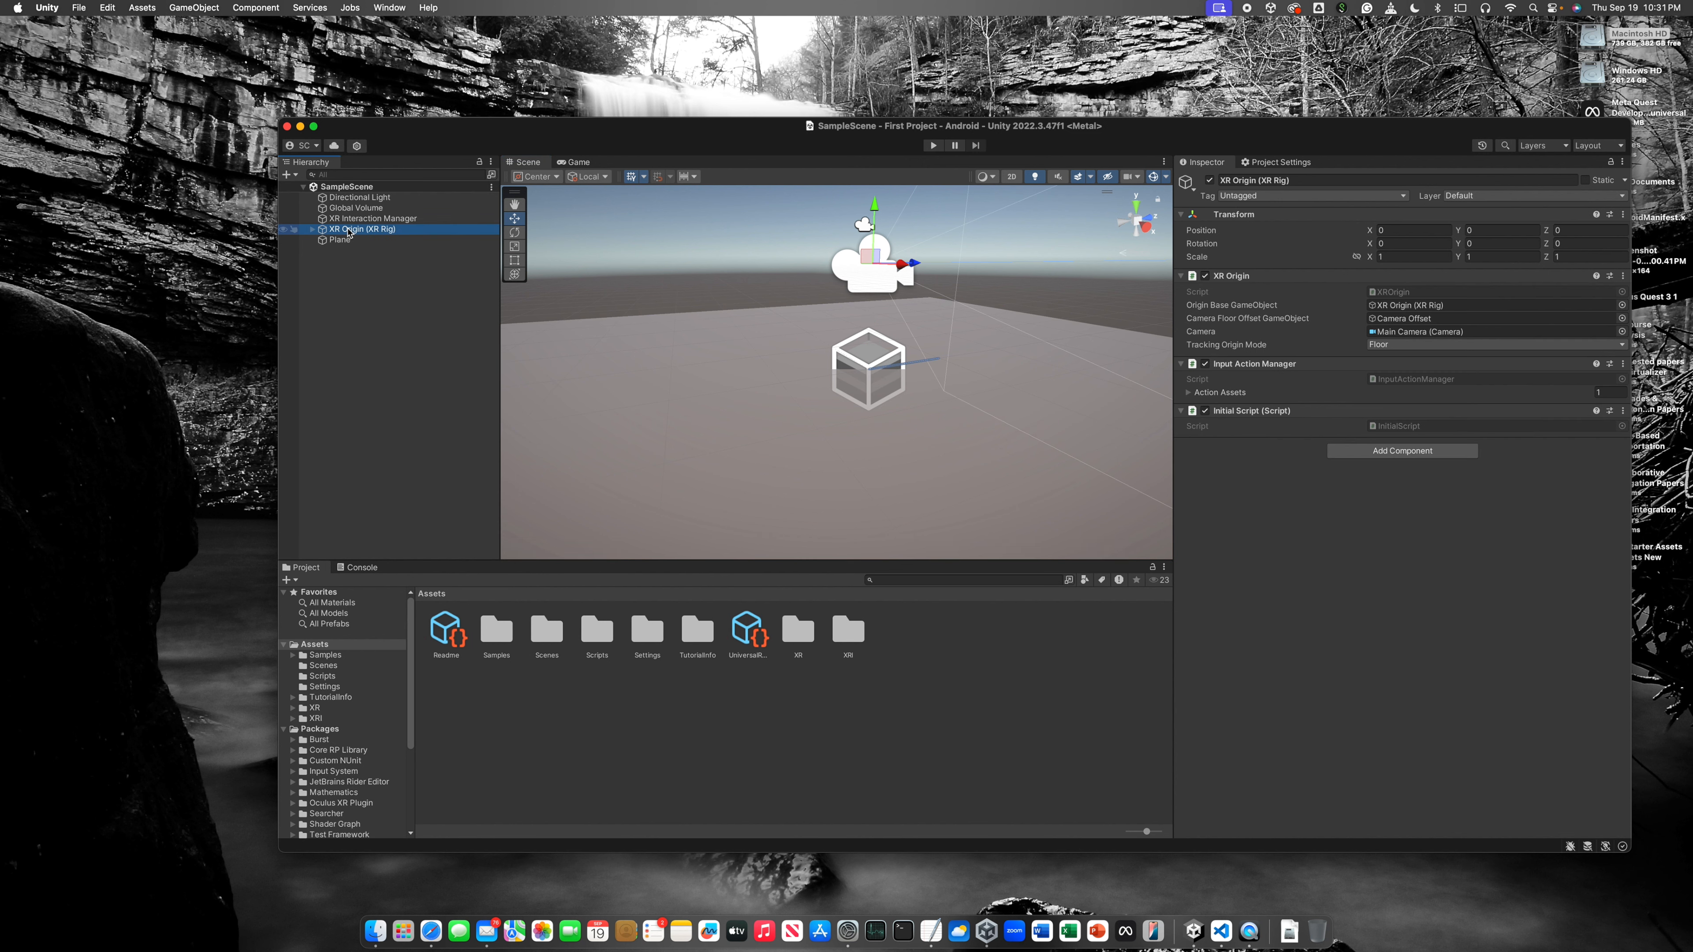
{"action": "left_click", "coordinate": [365, 198]}
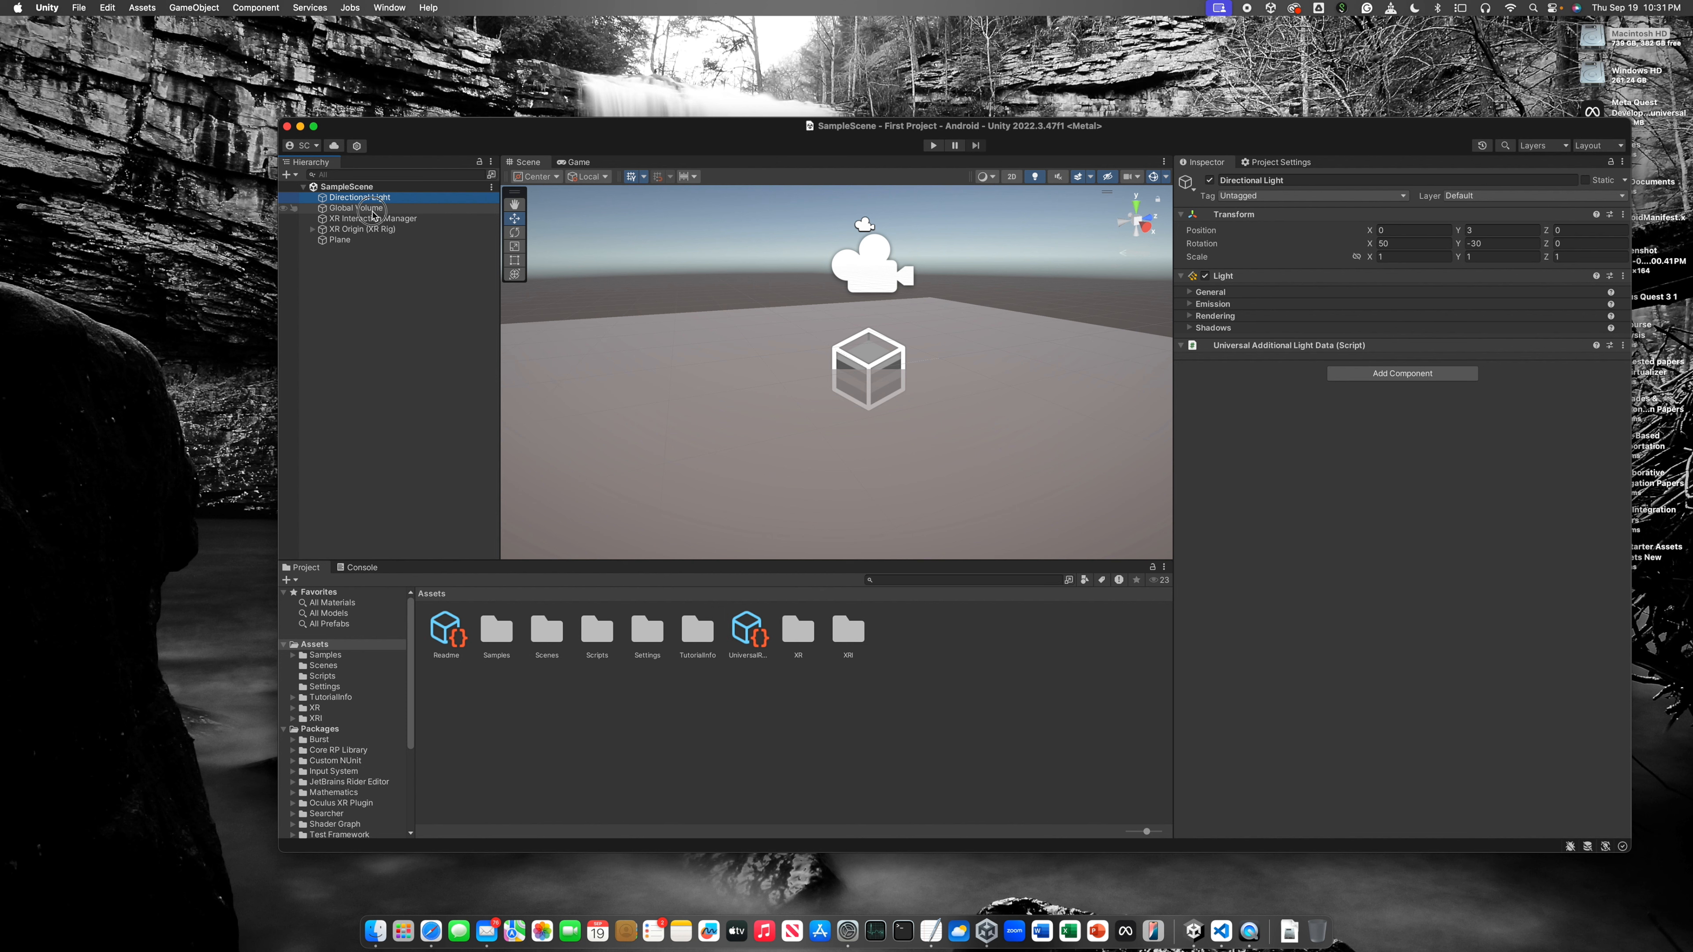
{"action": "left_click", "coordinate": [372, 210]}
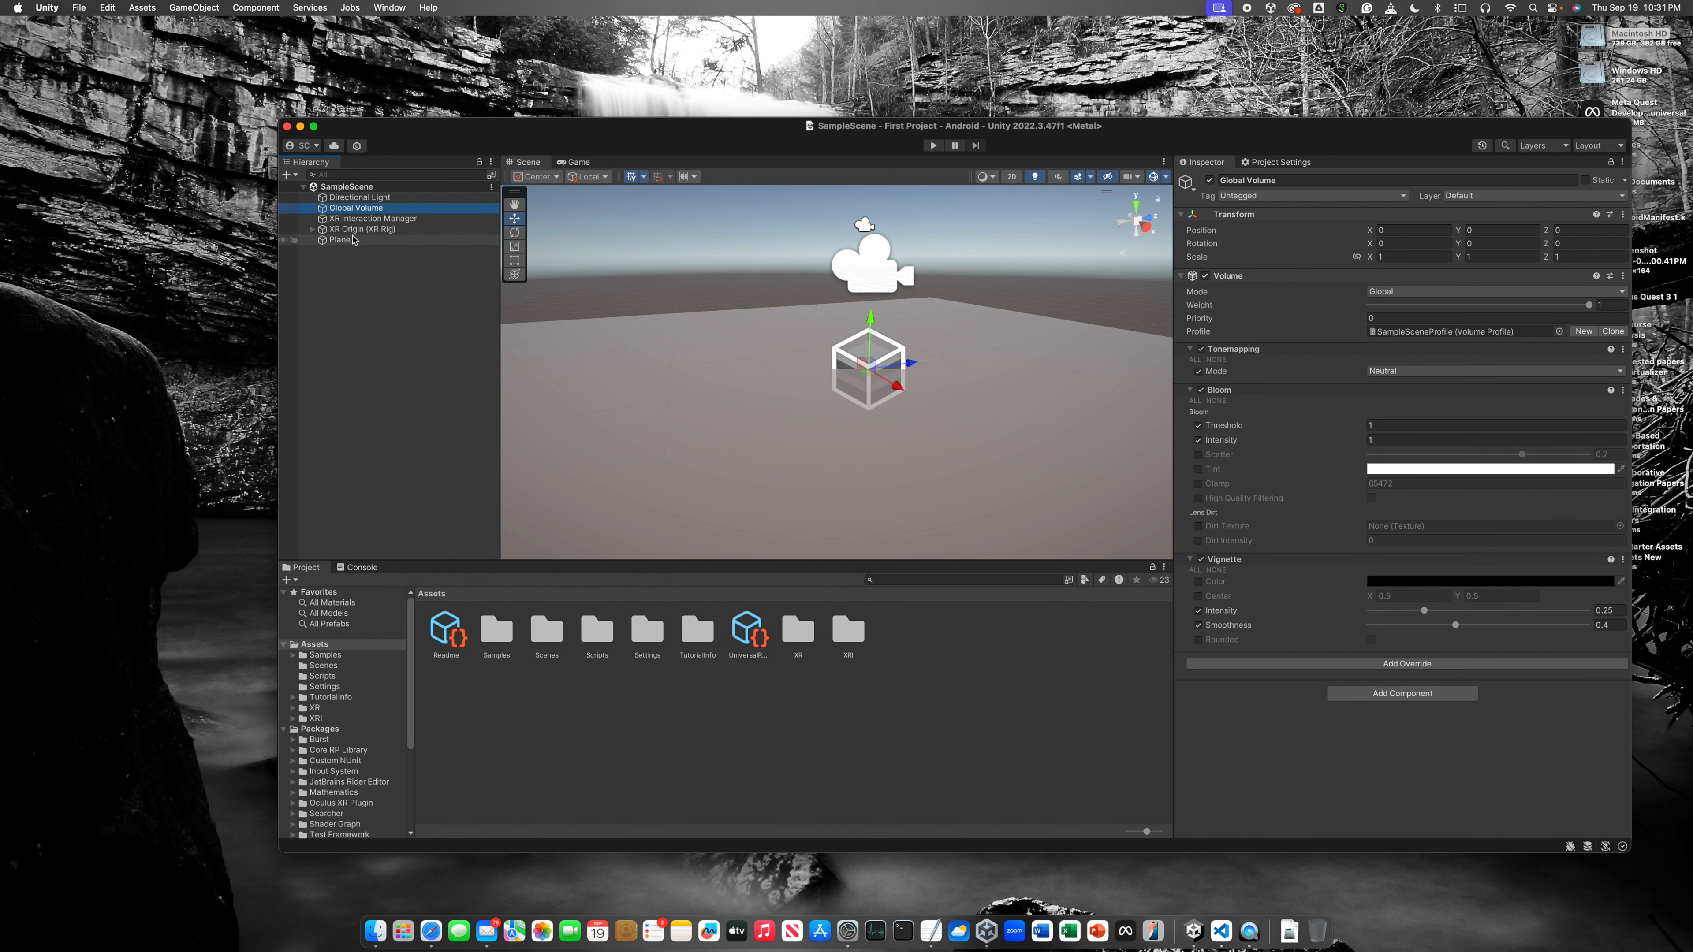
Step: Add a 3D cube to the top level of the sample scene
{"action": "left_click", "coordinate": [352, 261]}
{"action": "right_click", "coordinate": [352, 265]}
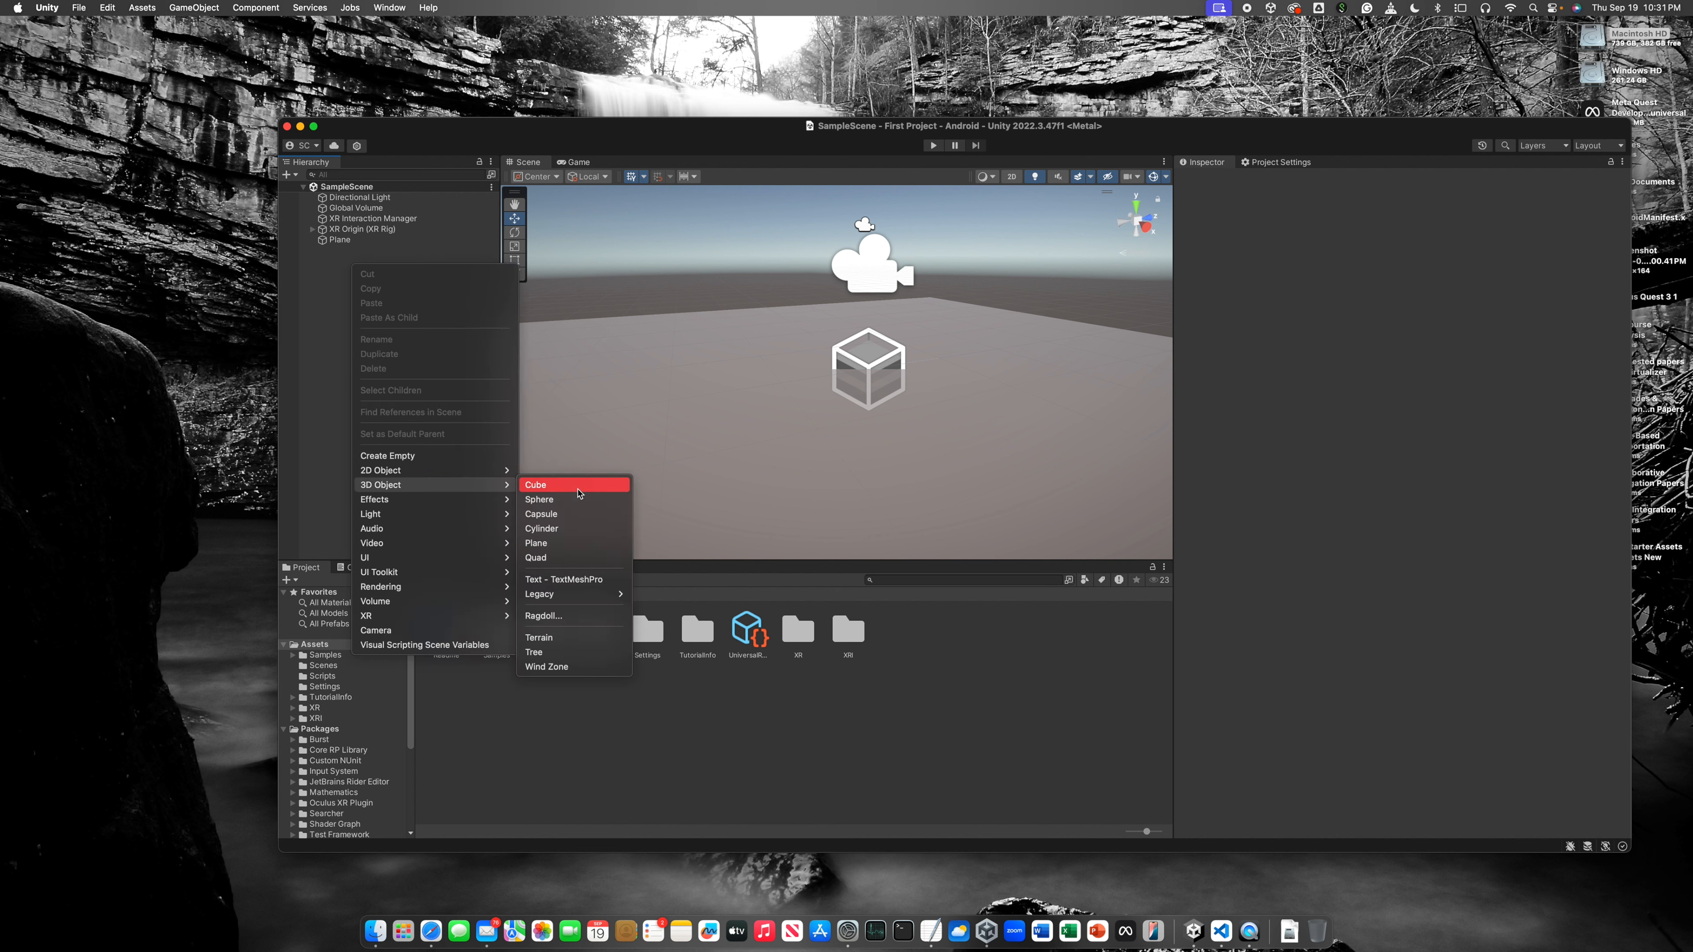
{"action": "mouse_move", "coordinate": [385, 491]}
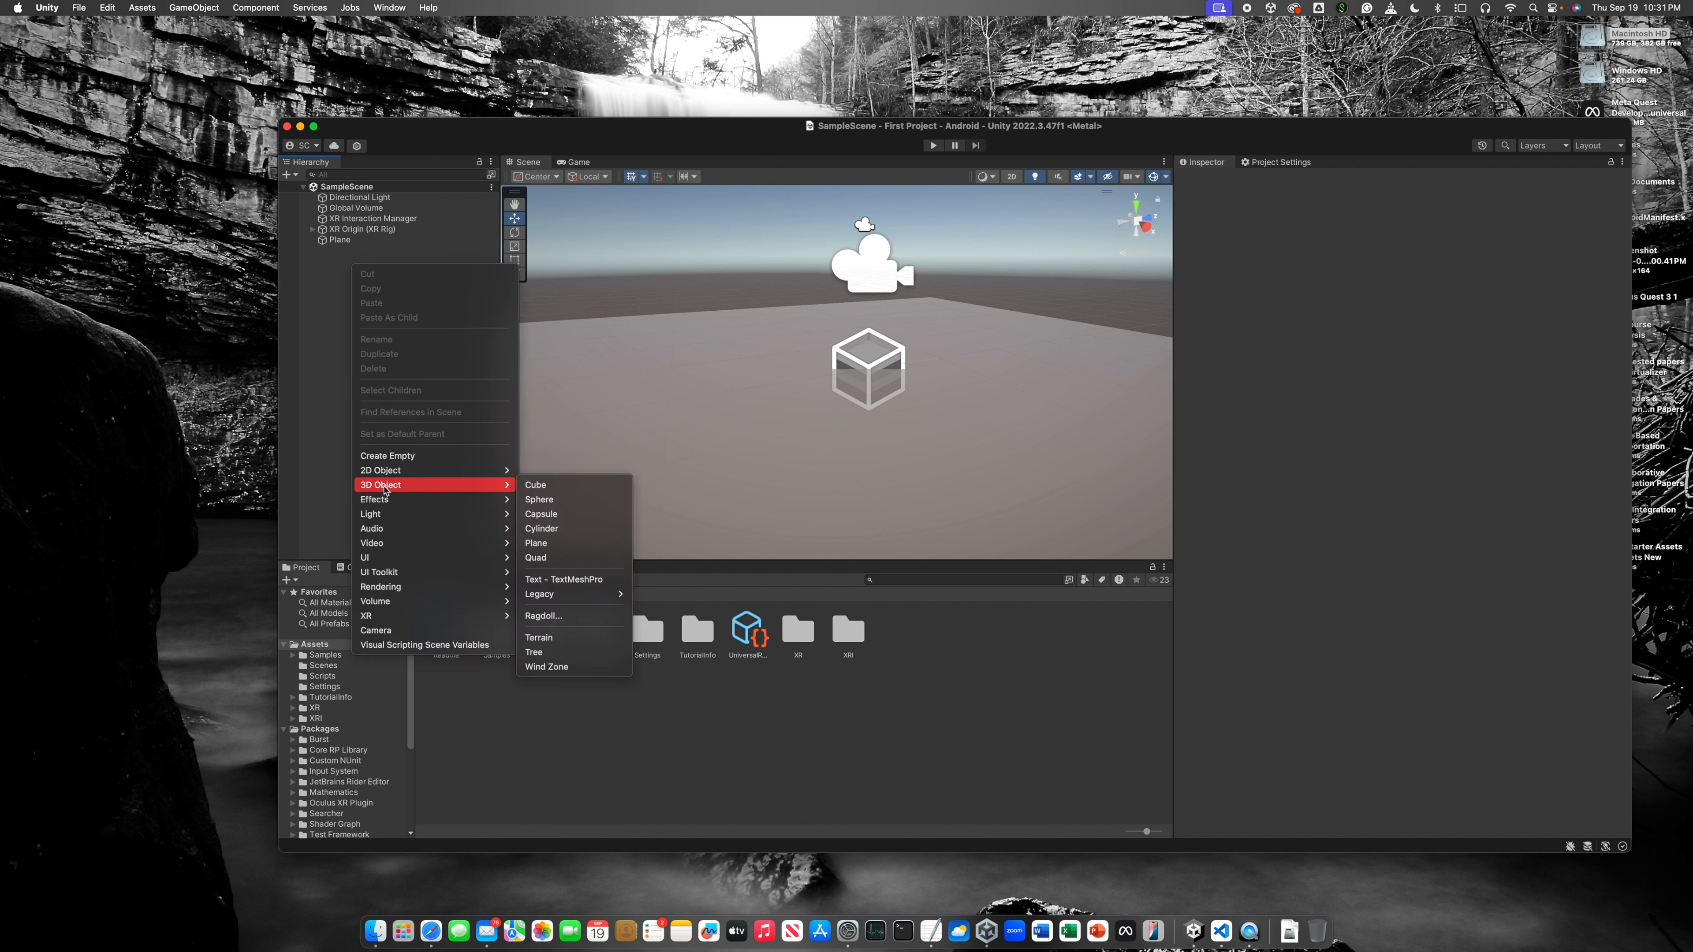
{"action": "left_click", "coordinate": [536, 485]}
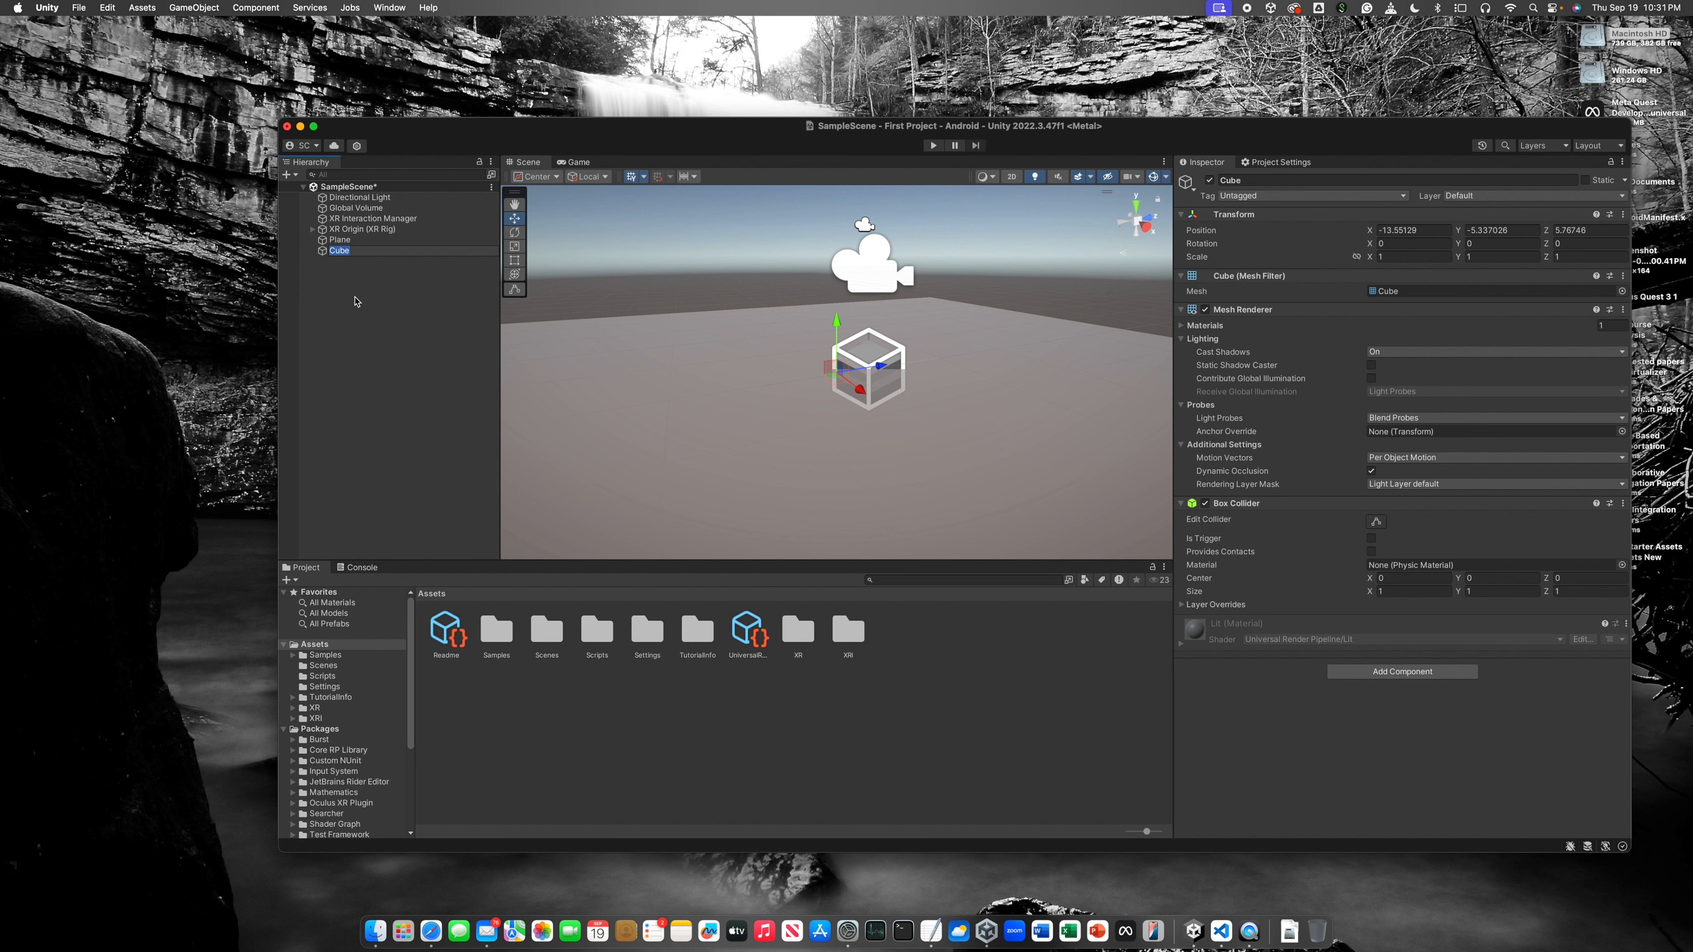
Step: Create an empty game object at the top level of the scene, keeping its default name
{"action": "left_click", "coordinate": [335, 281]}
{"action": "right_click", "coordinate": [336, 281]}
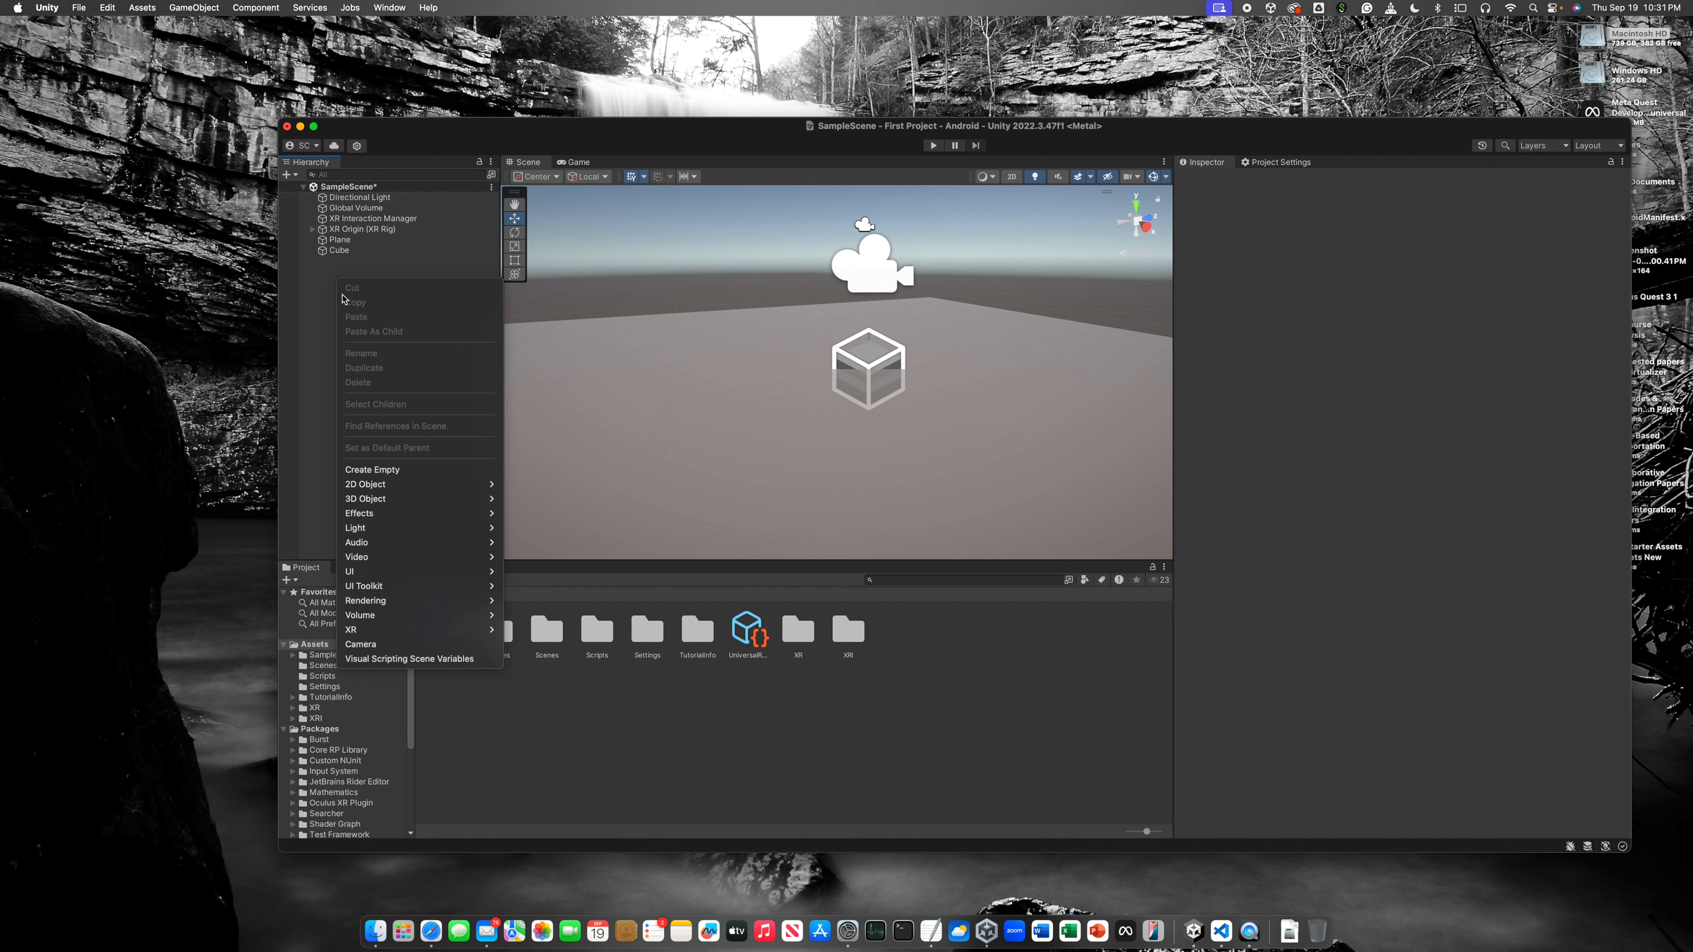
{"action": "left_click", "coordinate": [377, 474]}
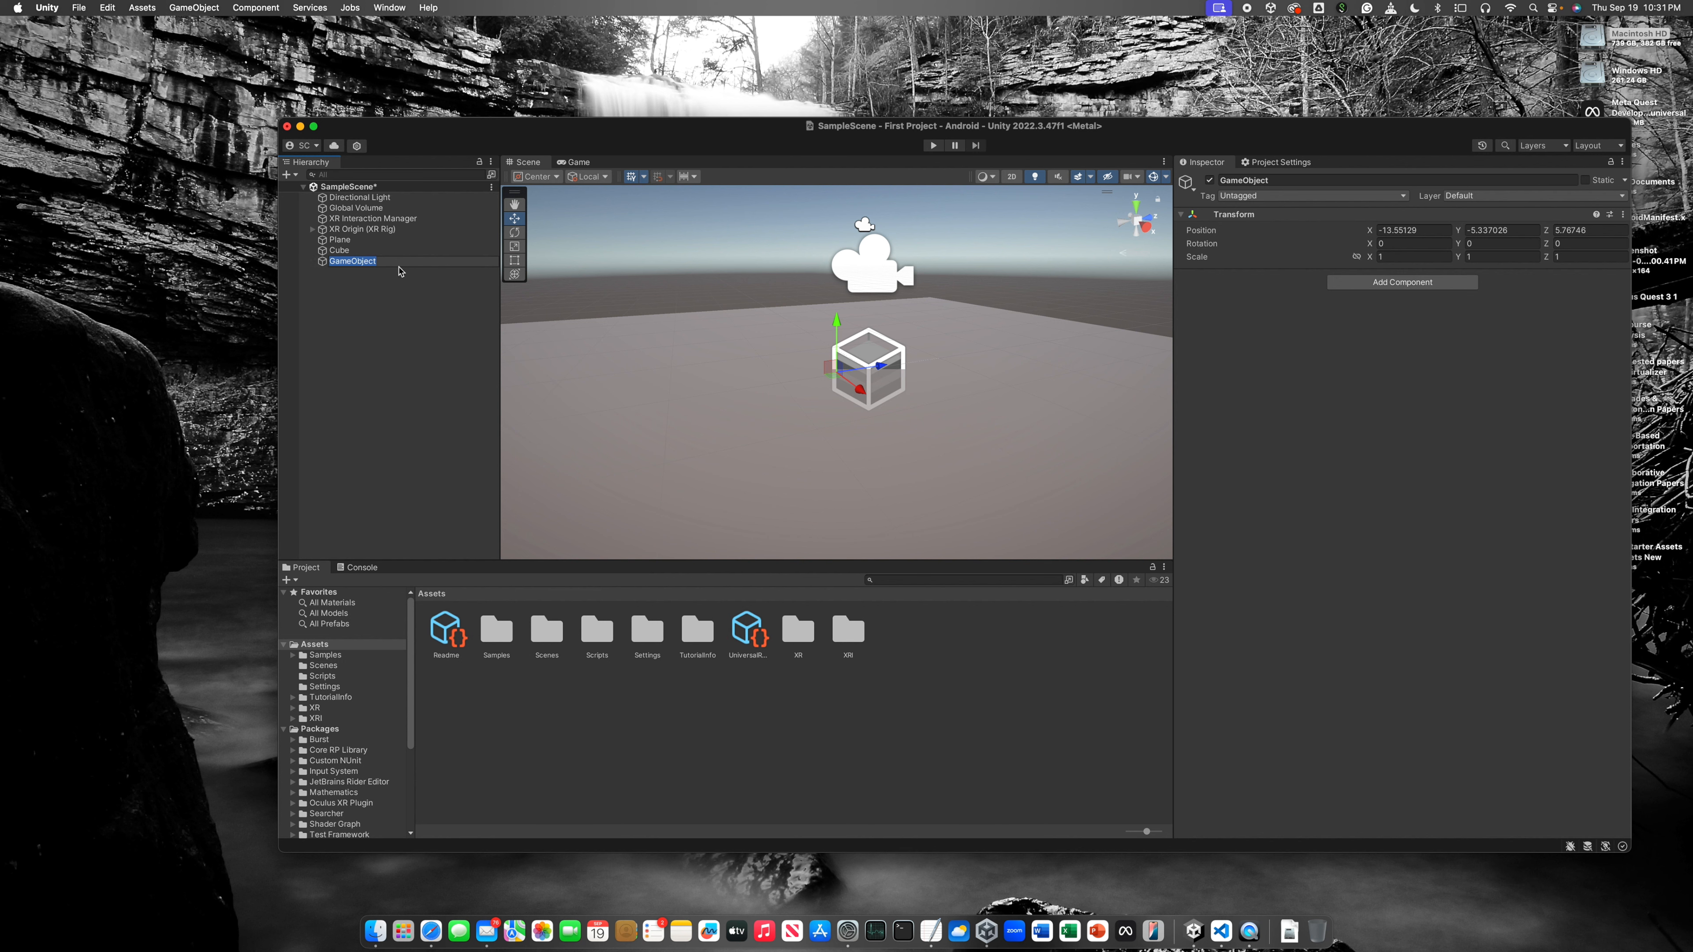
{"action": "left_click", "coordinate": [357, 287]}
Step: Expand XR Origin (XR Rig) down to its camera and controllers, and examine the components of the rig and its child objects
{"action": "left_click", "coordinate": [350, 230]}
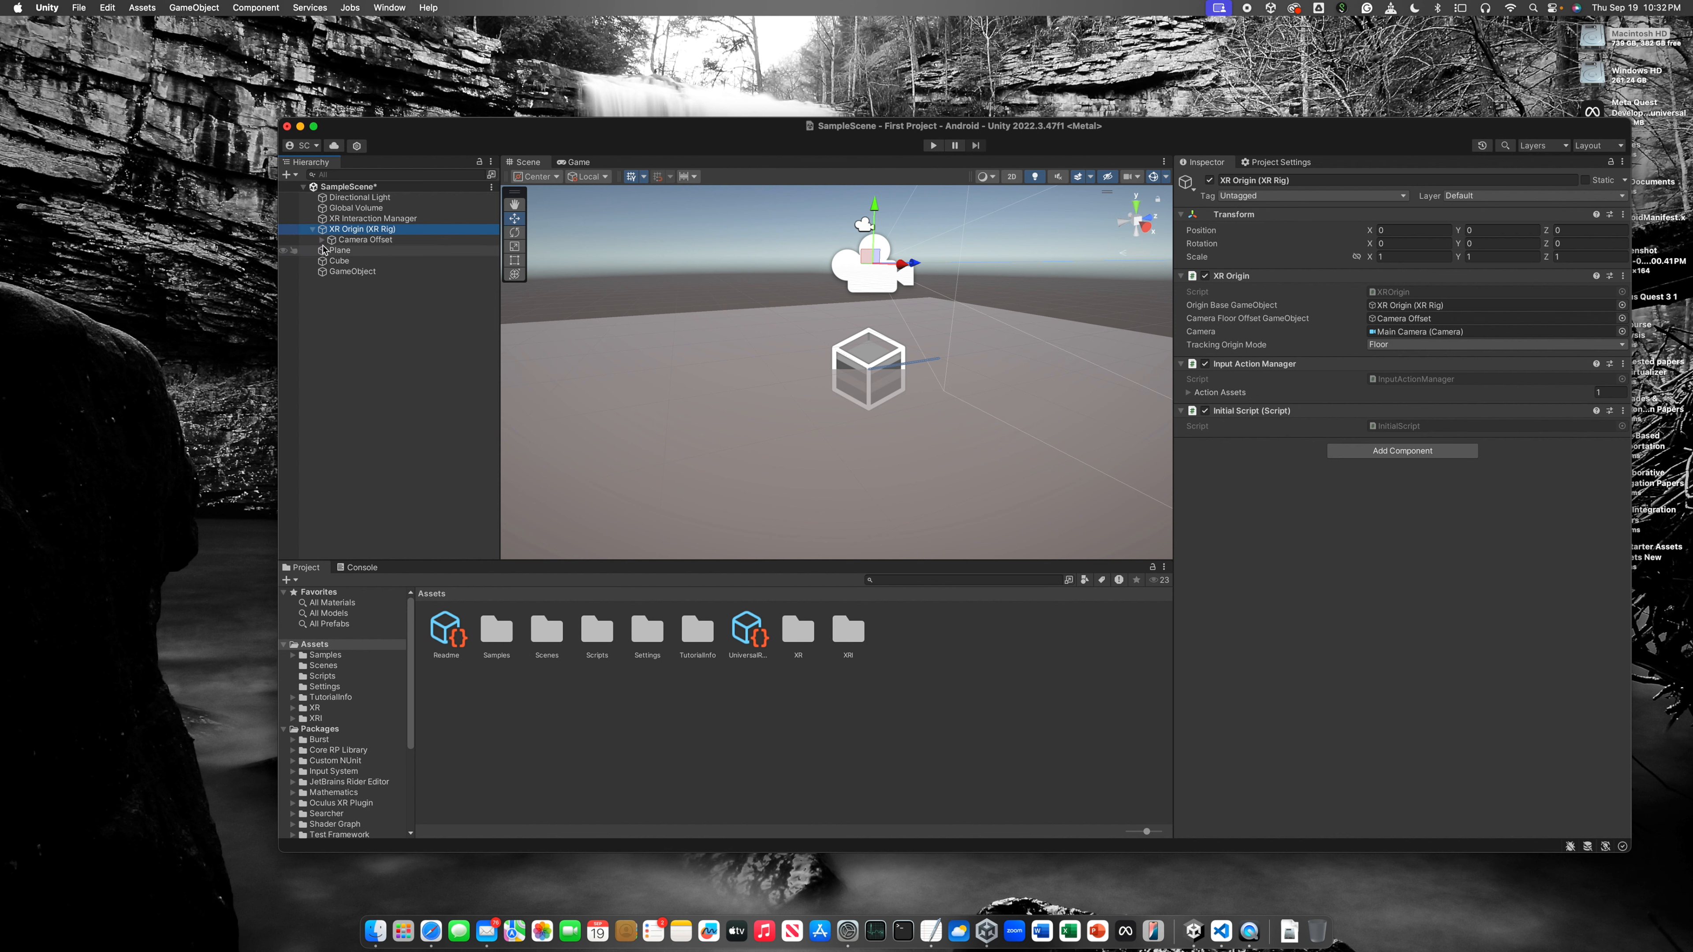
{"action": "left_click", "coordinate": [313, 229]}
{"action": "left_click", "coordinate": [378, 251]}
{"action": "left_click", "coordinate": [375, 261]}
{"action": "left_click", "coordinate": [376, 274]}
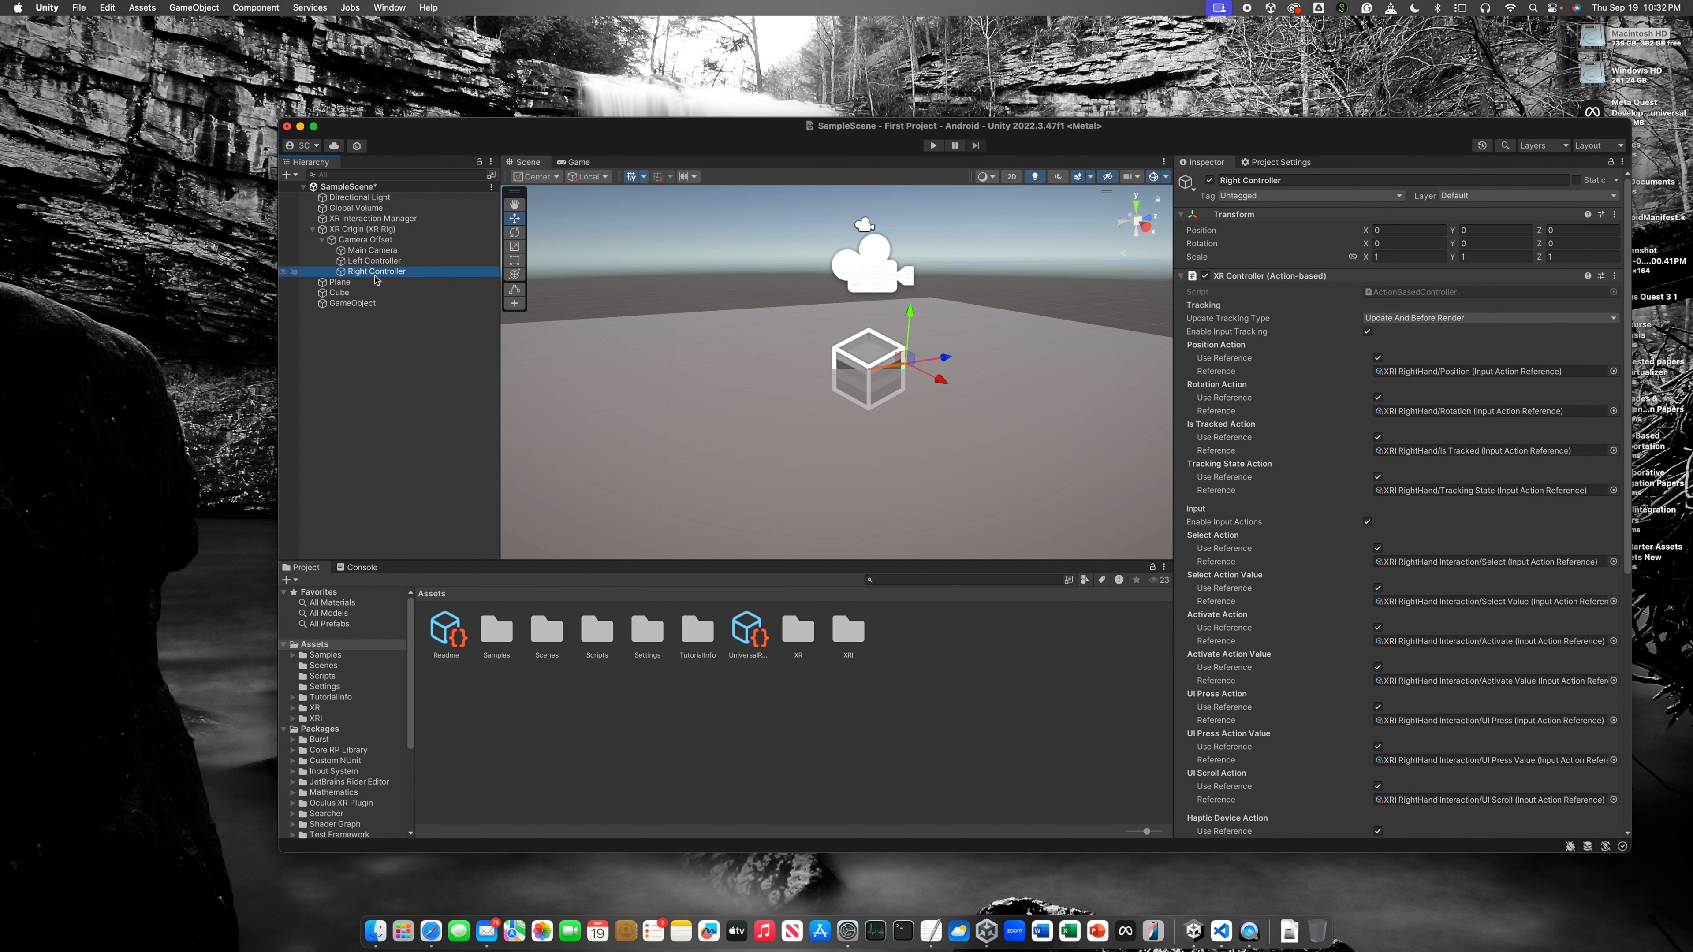
{"action": "left_click", "coordinate": [365, 231]}
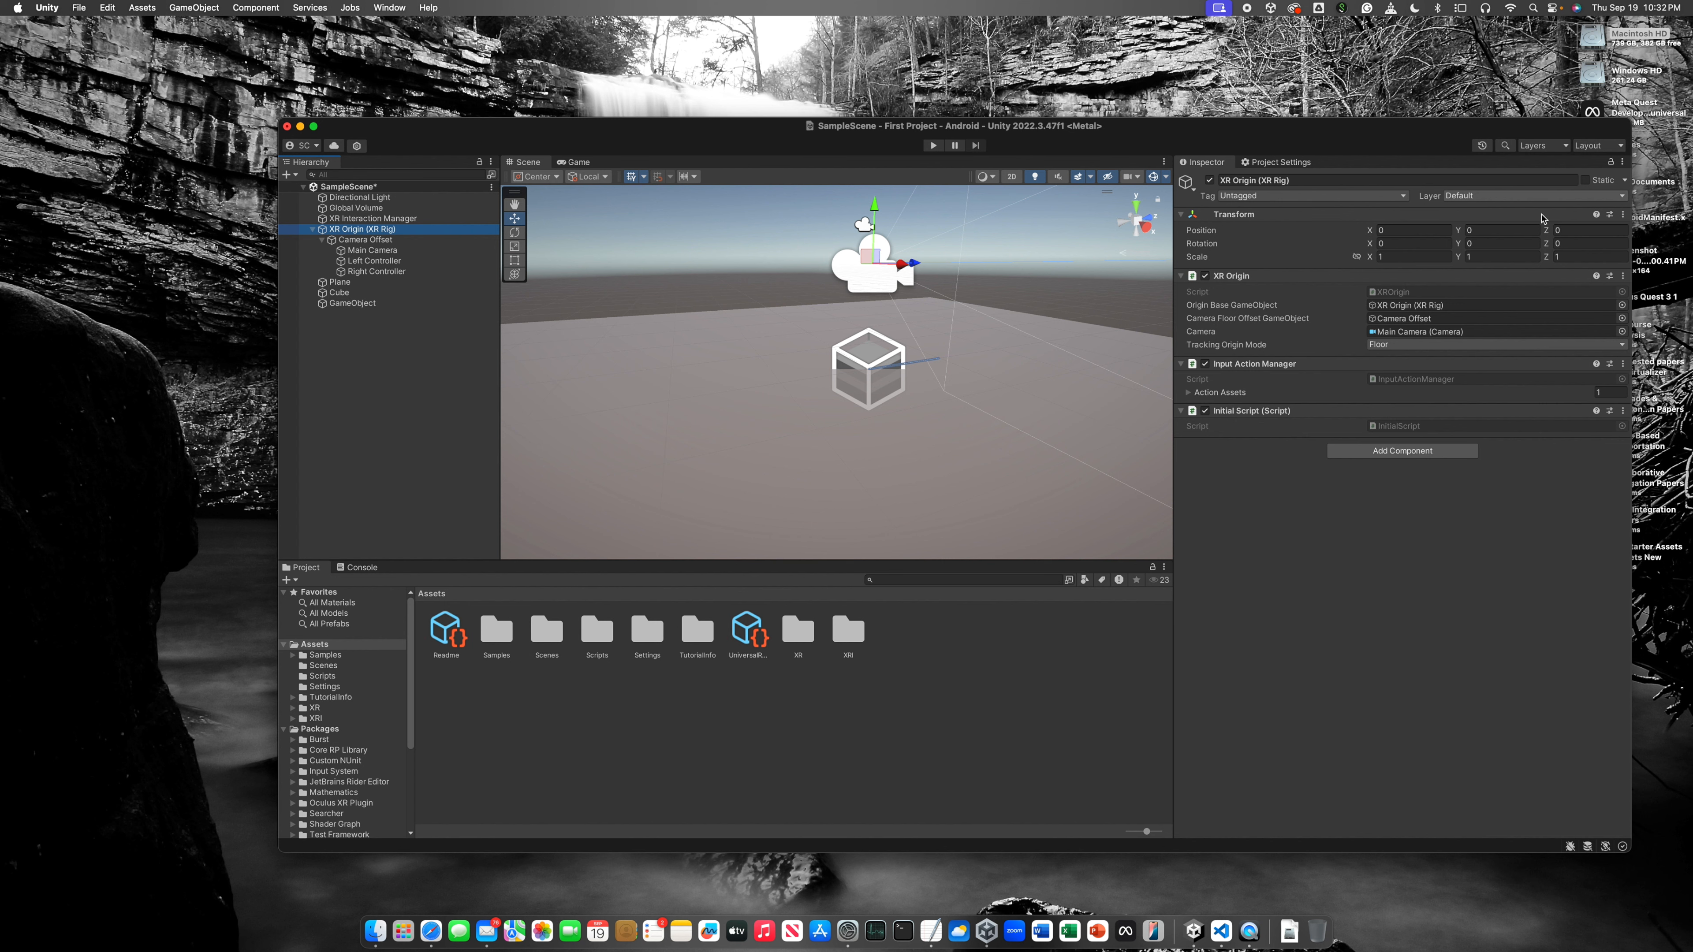
{"action": "left_click", "coordinate": [372, 250]}
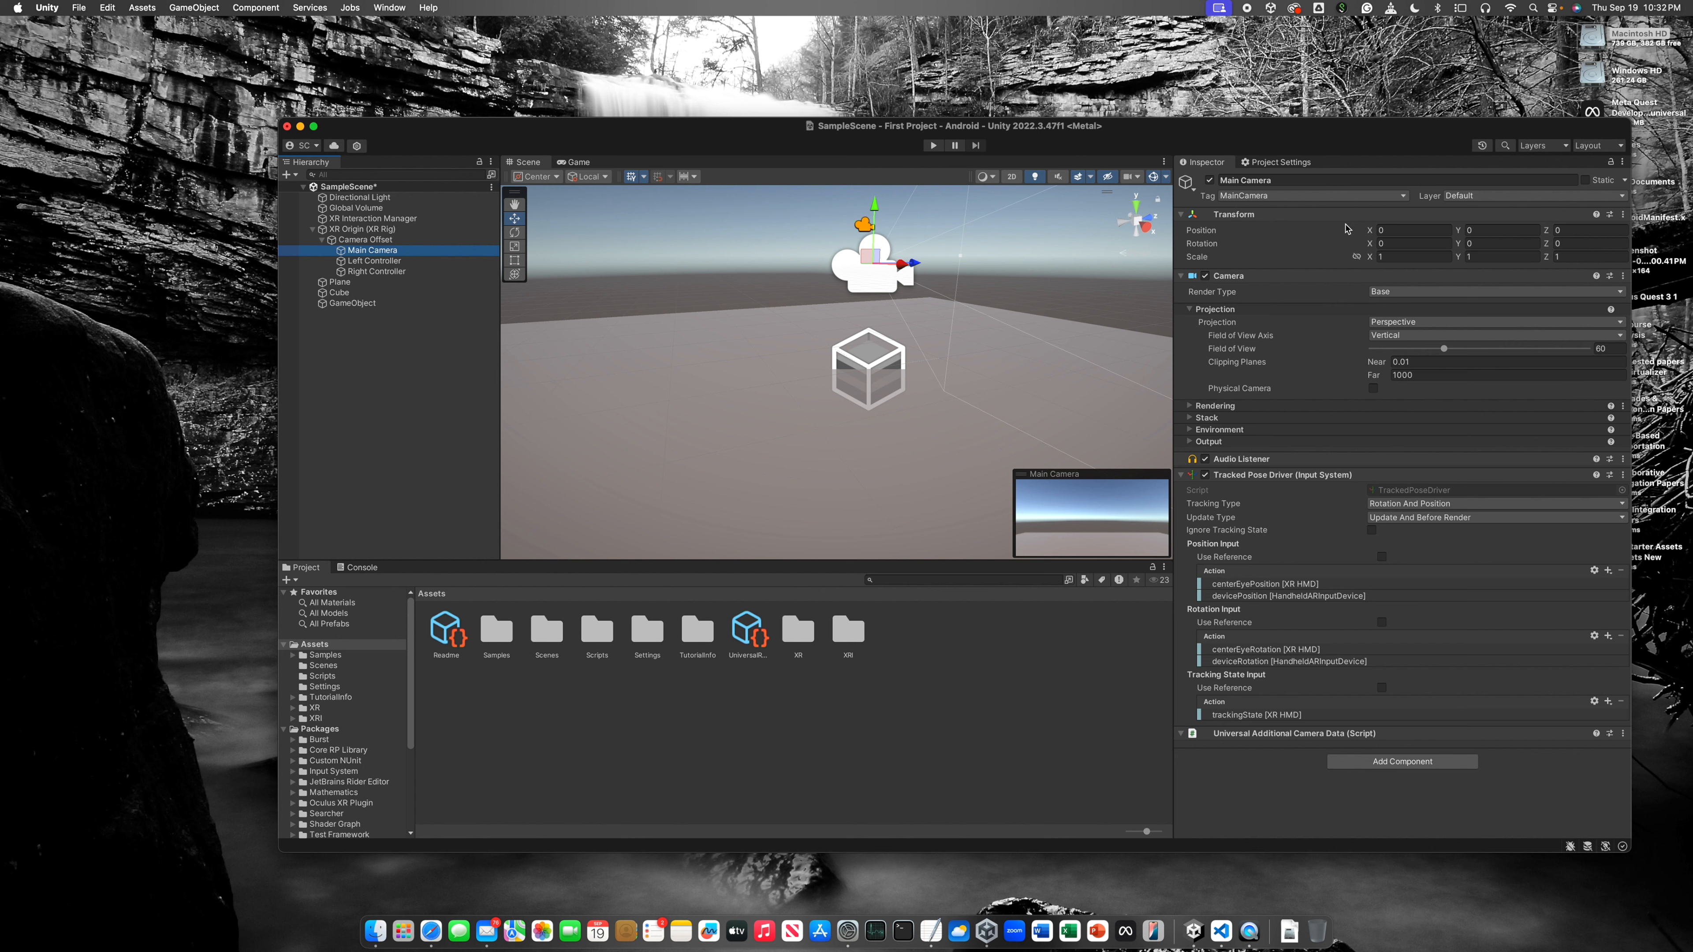
Step: Collapse the Left Controller's XR Controller, XR Ray Interactor, Line Renderer, XR Interactor Line Visual and Sorting Group components to review them as a list
{"action": "left_click", "coordinate": [399, 260]}
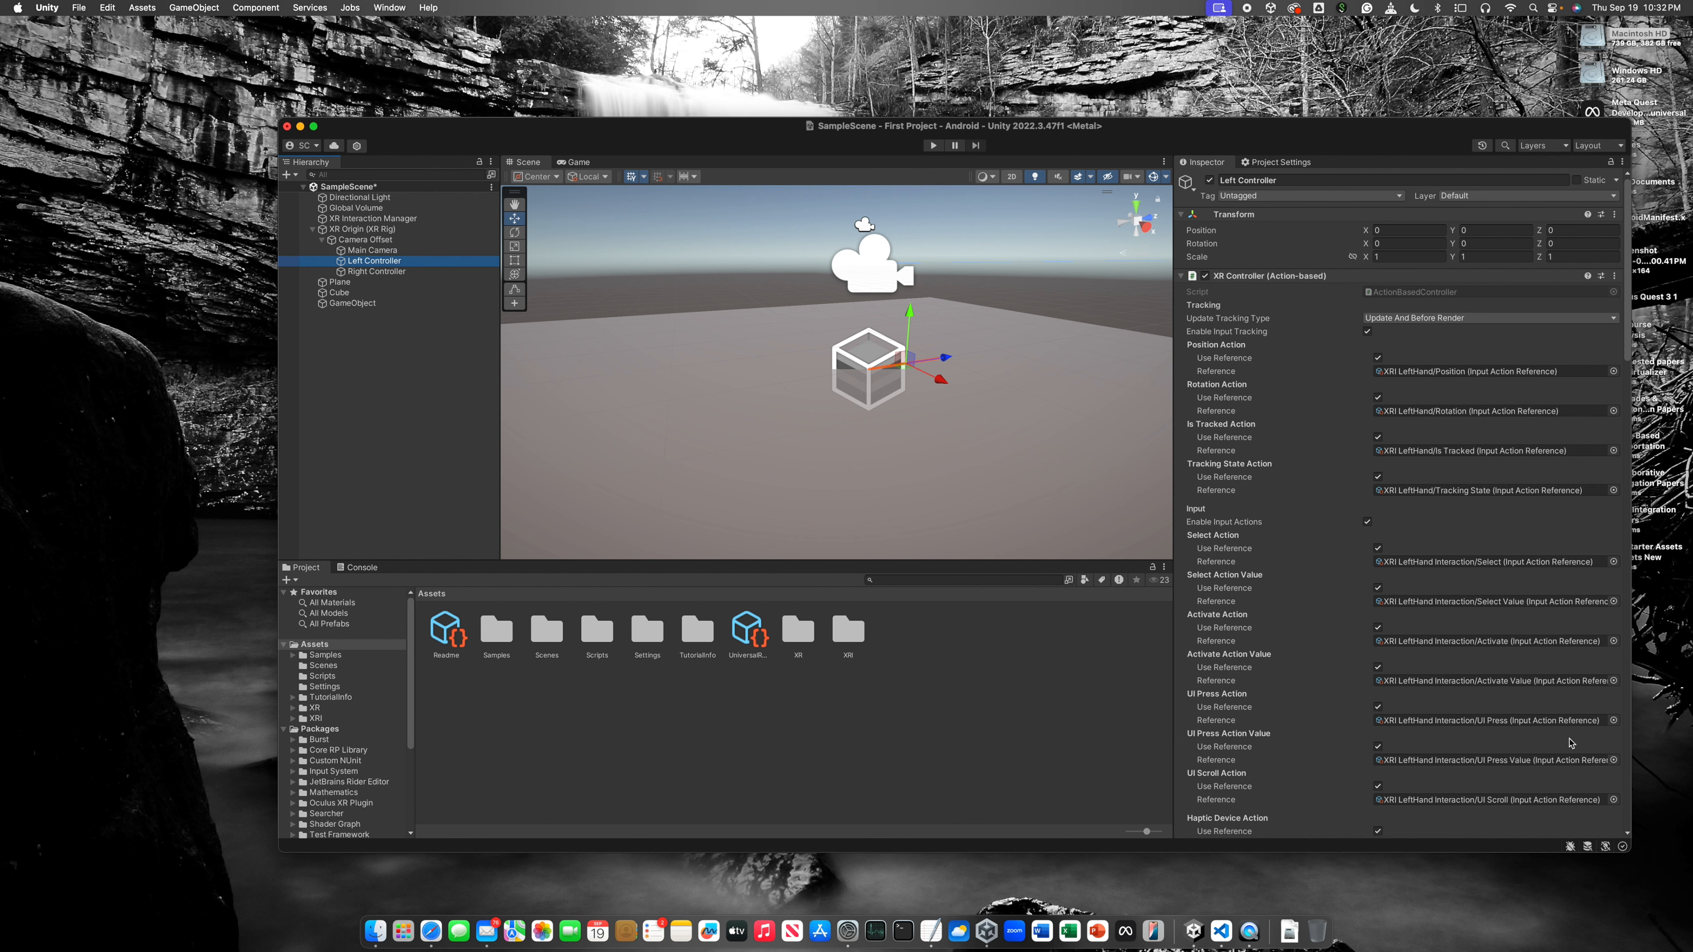
{"action": "left_click", "coordinate": [1181, 277]}
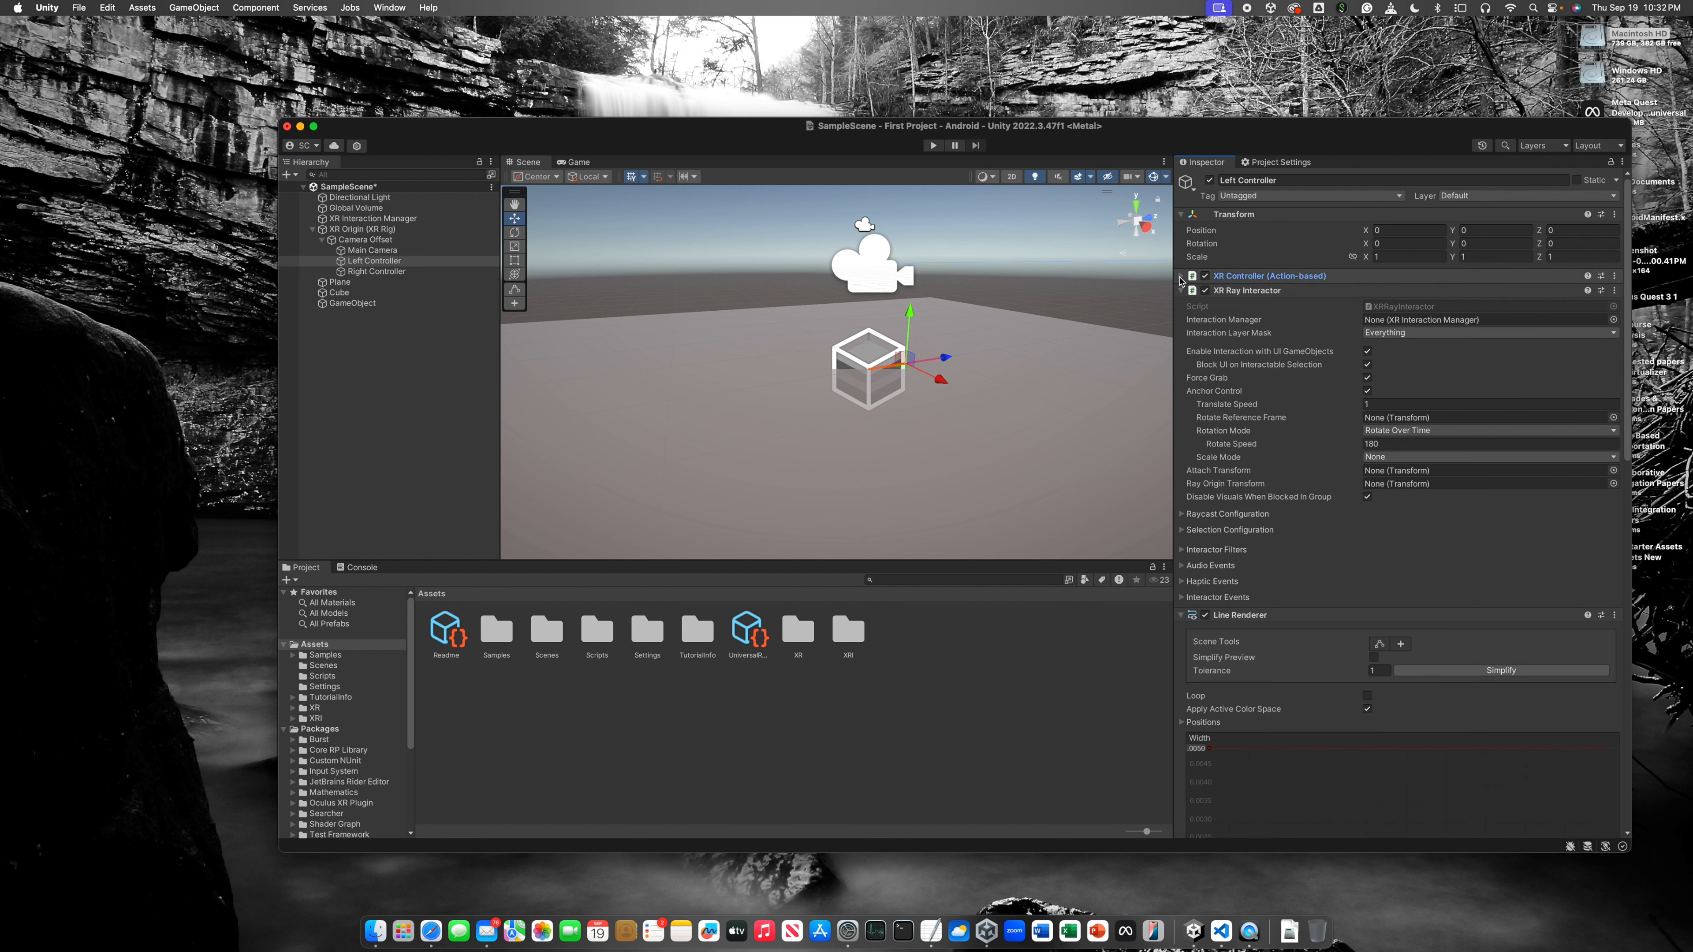
{"action": "left_click", "coordinate": [1182, 291]}
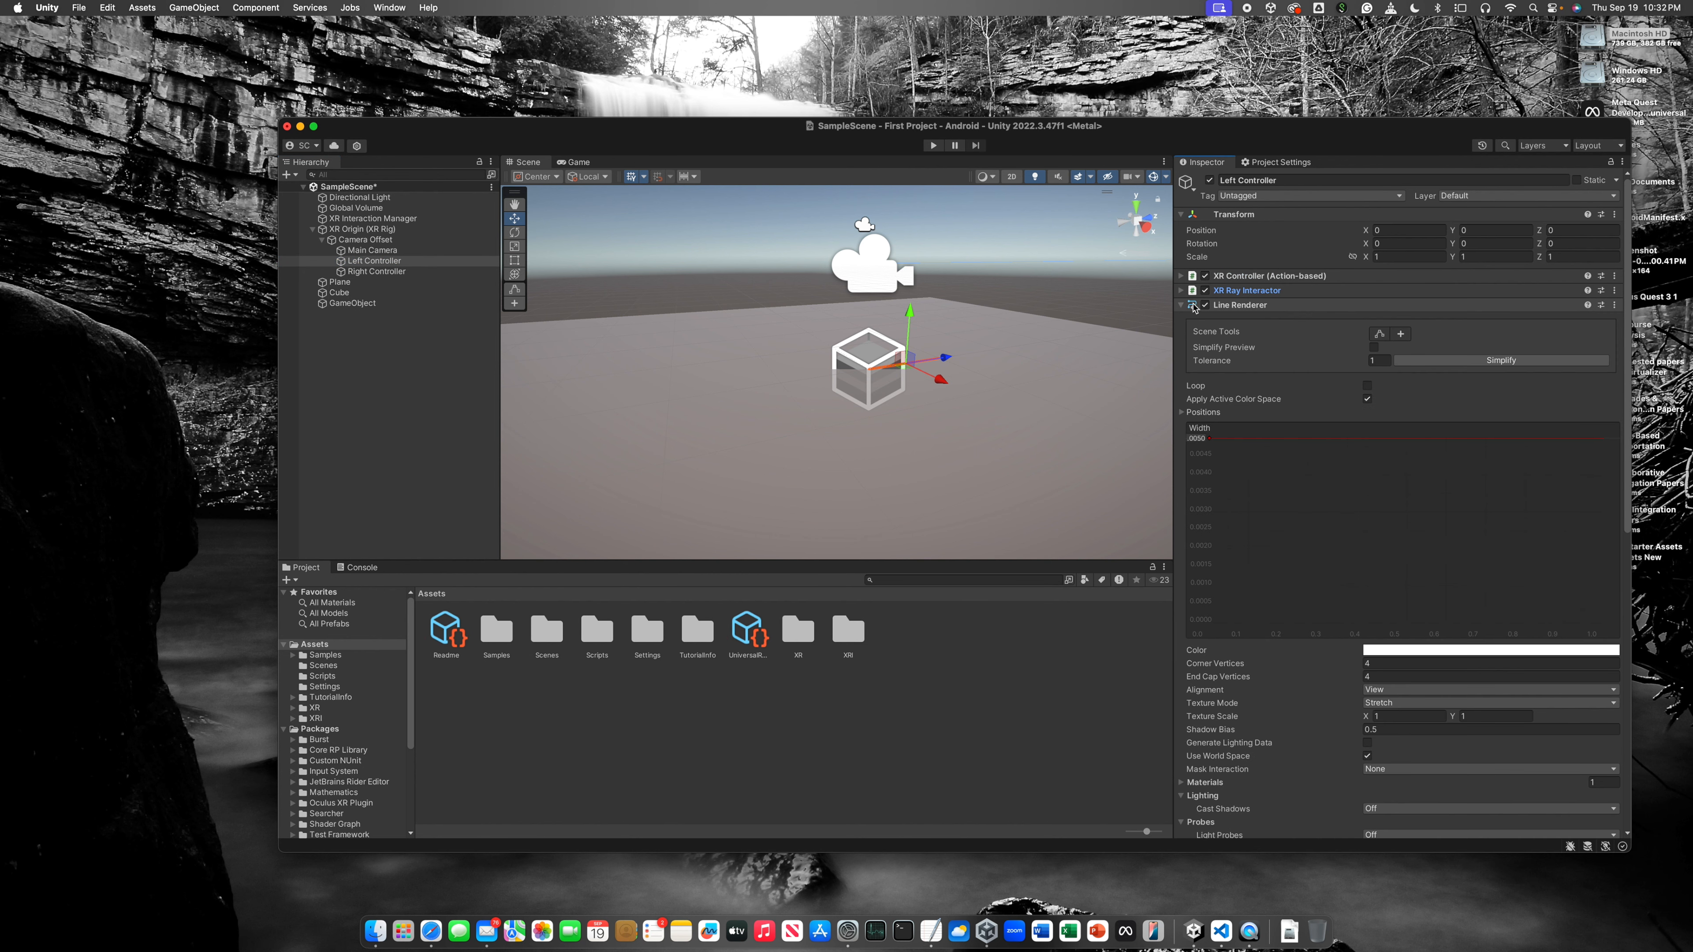
{"action": "left_click", "coordinate": [1181, 305]}
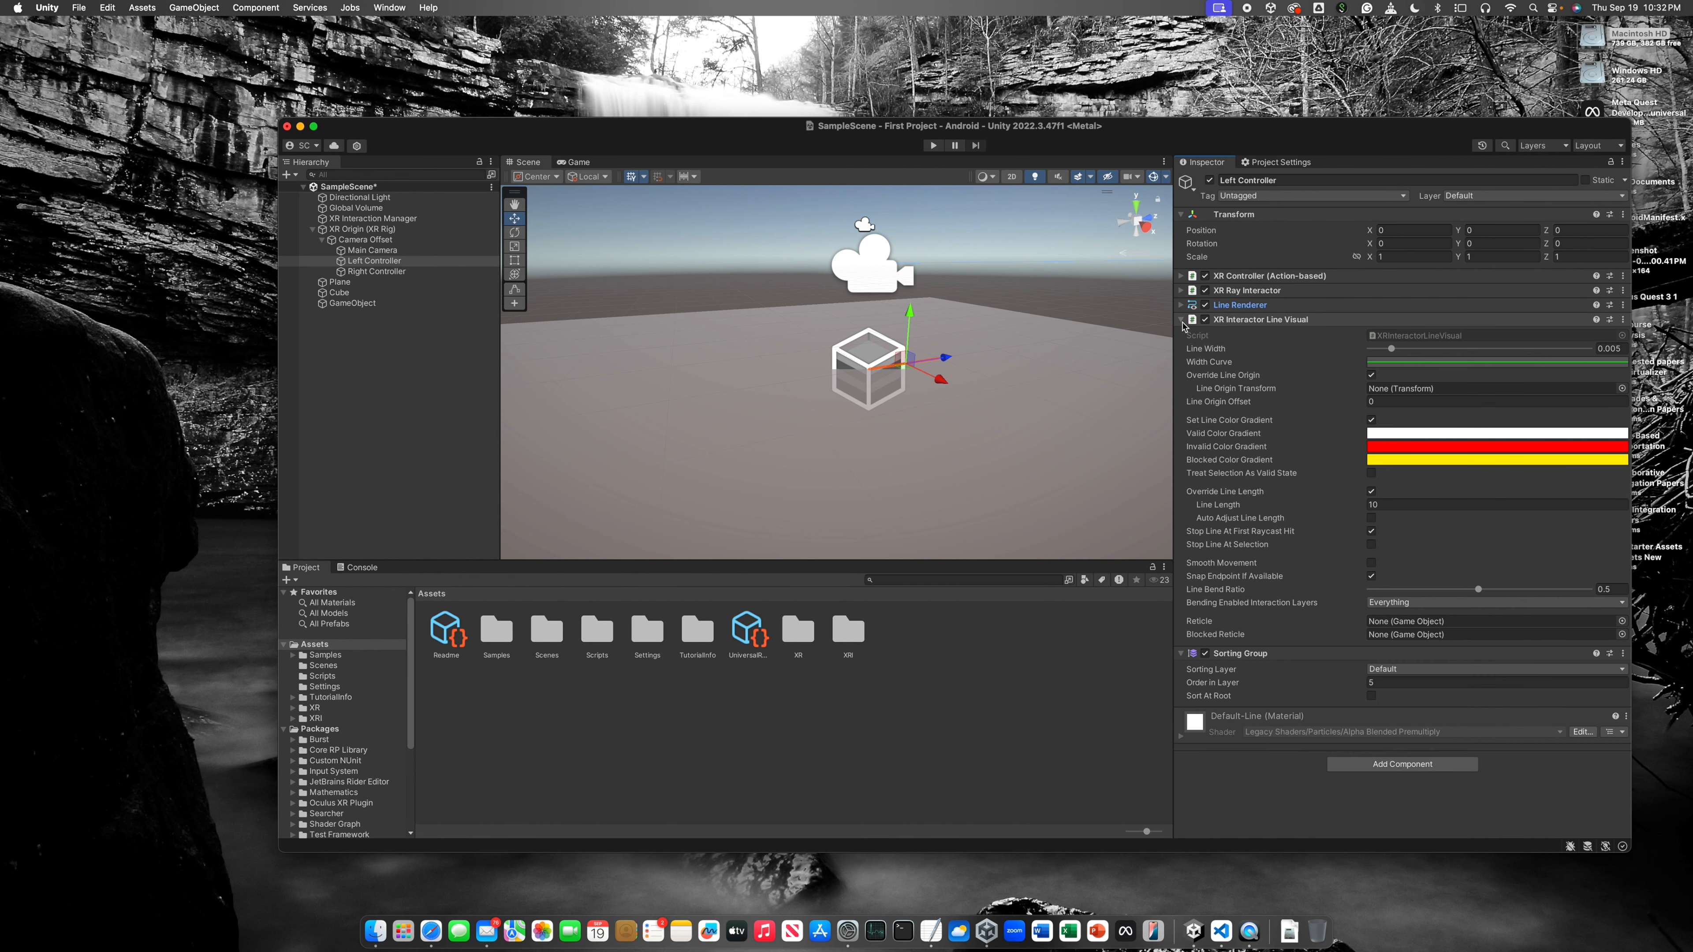
{"action": "left_click", "coordinate": [1183, 320]}
{"action": "left_click", "coordinate": [1191, 334]}
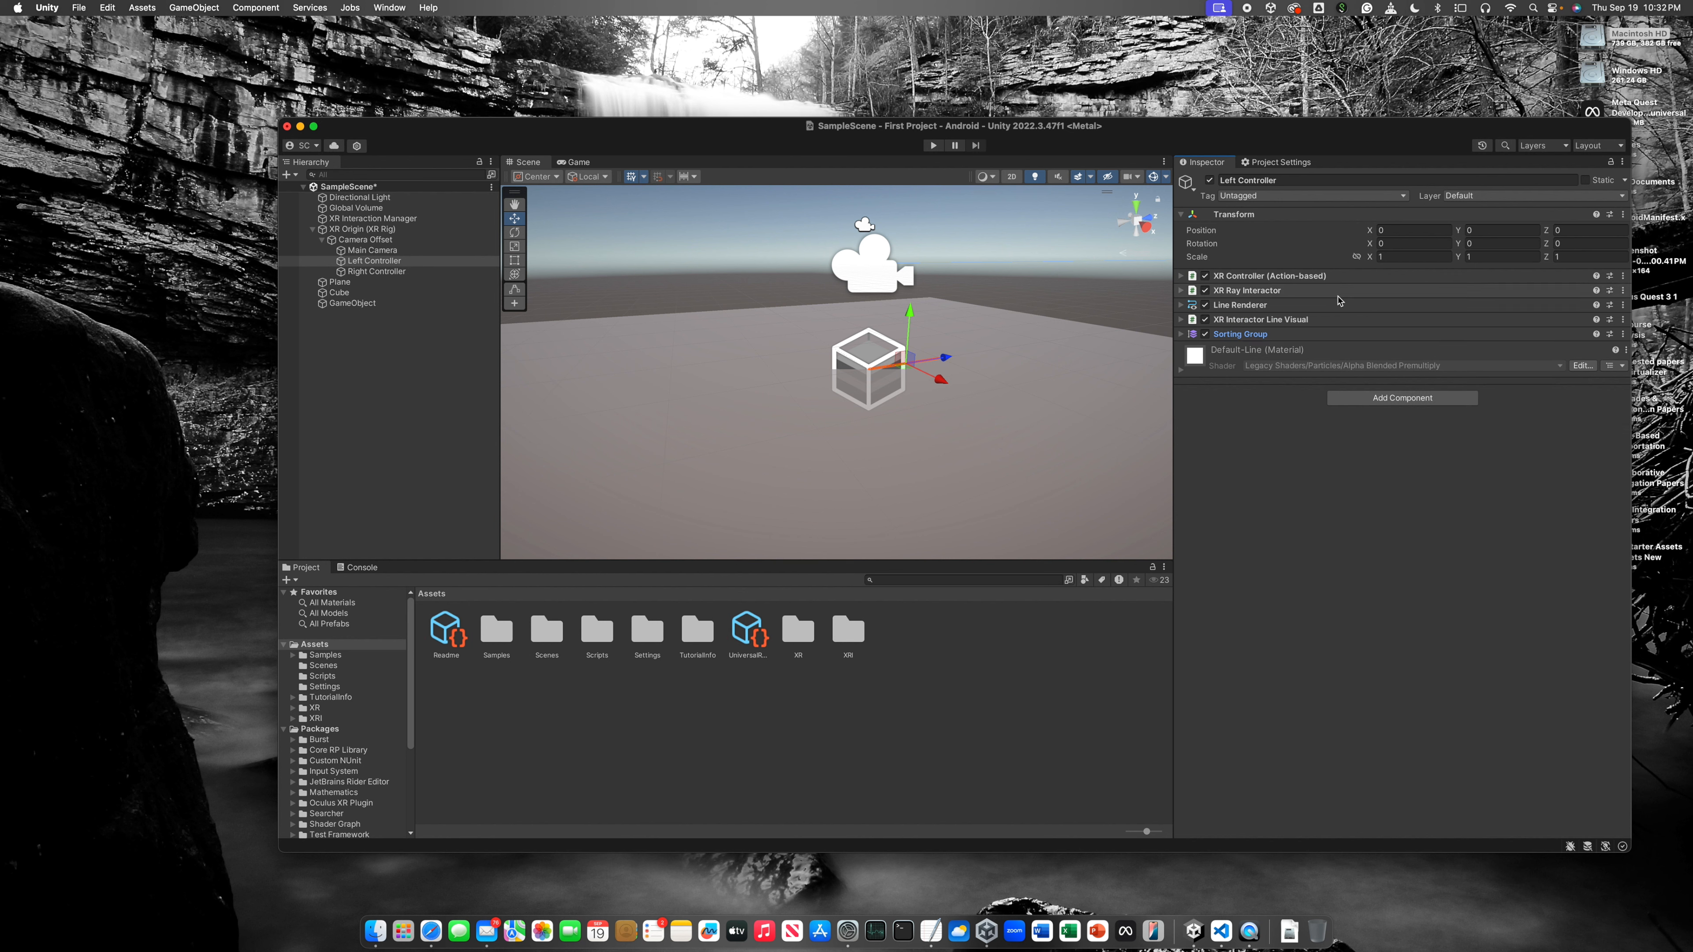
Step: Add a Rigidbody component to the cube and review its physics properties
{"action": "left_click", "coordinate": [341, 291]}
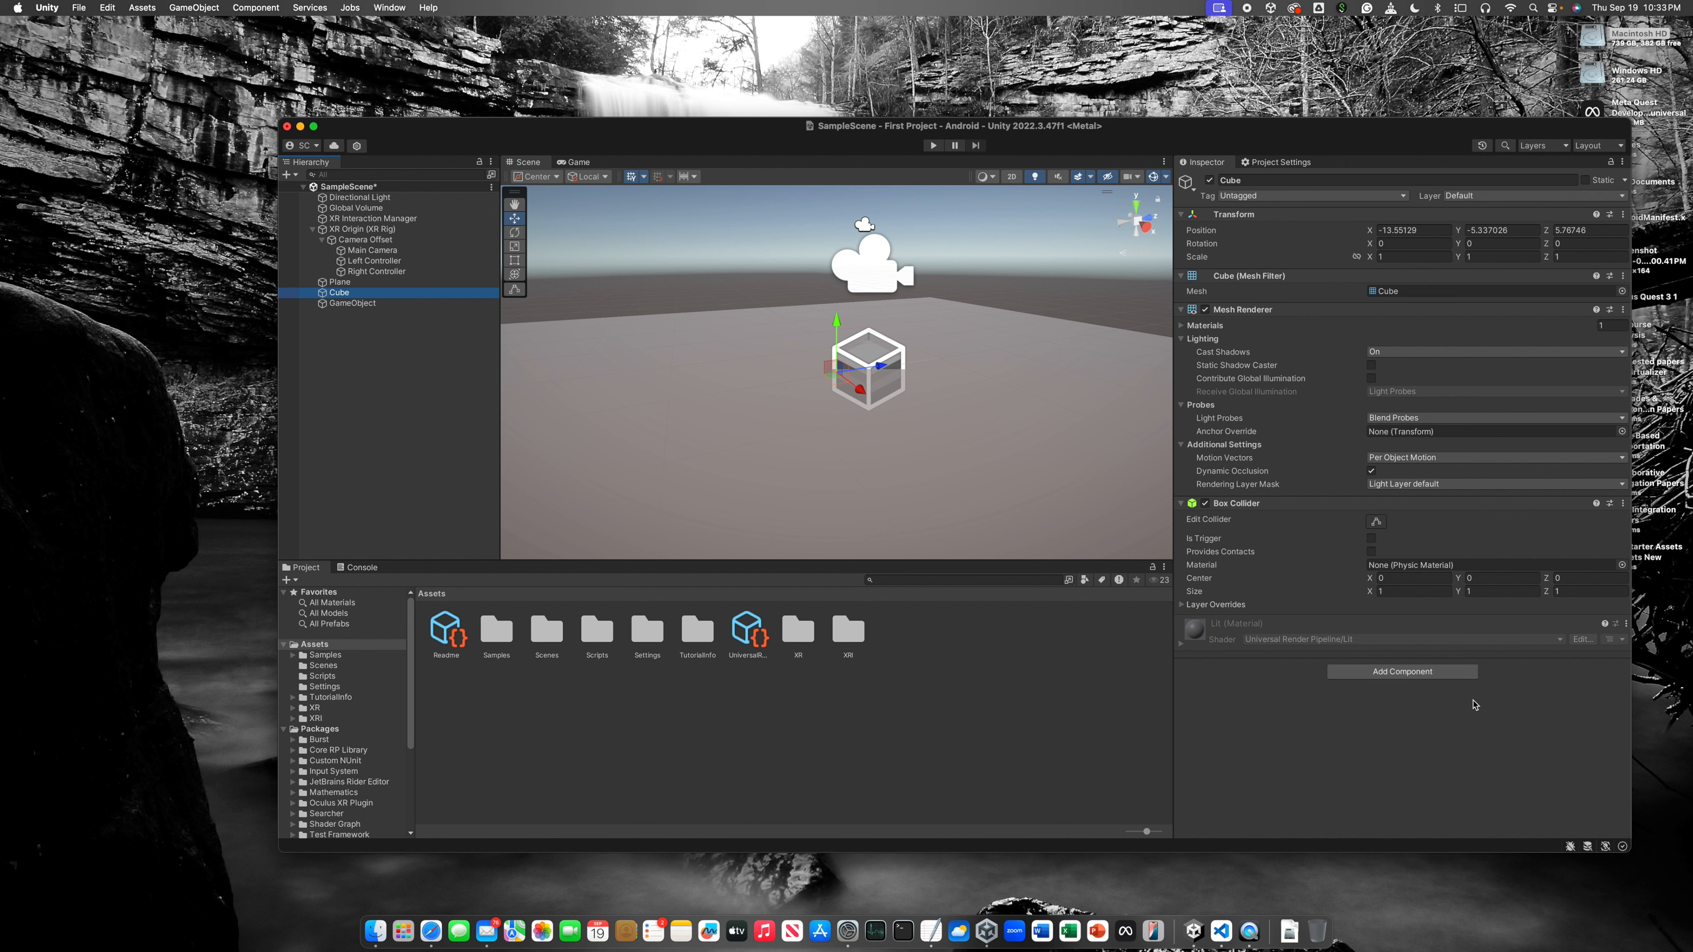
{"action": "left_click", "coordinate": [1452, 674]}
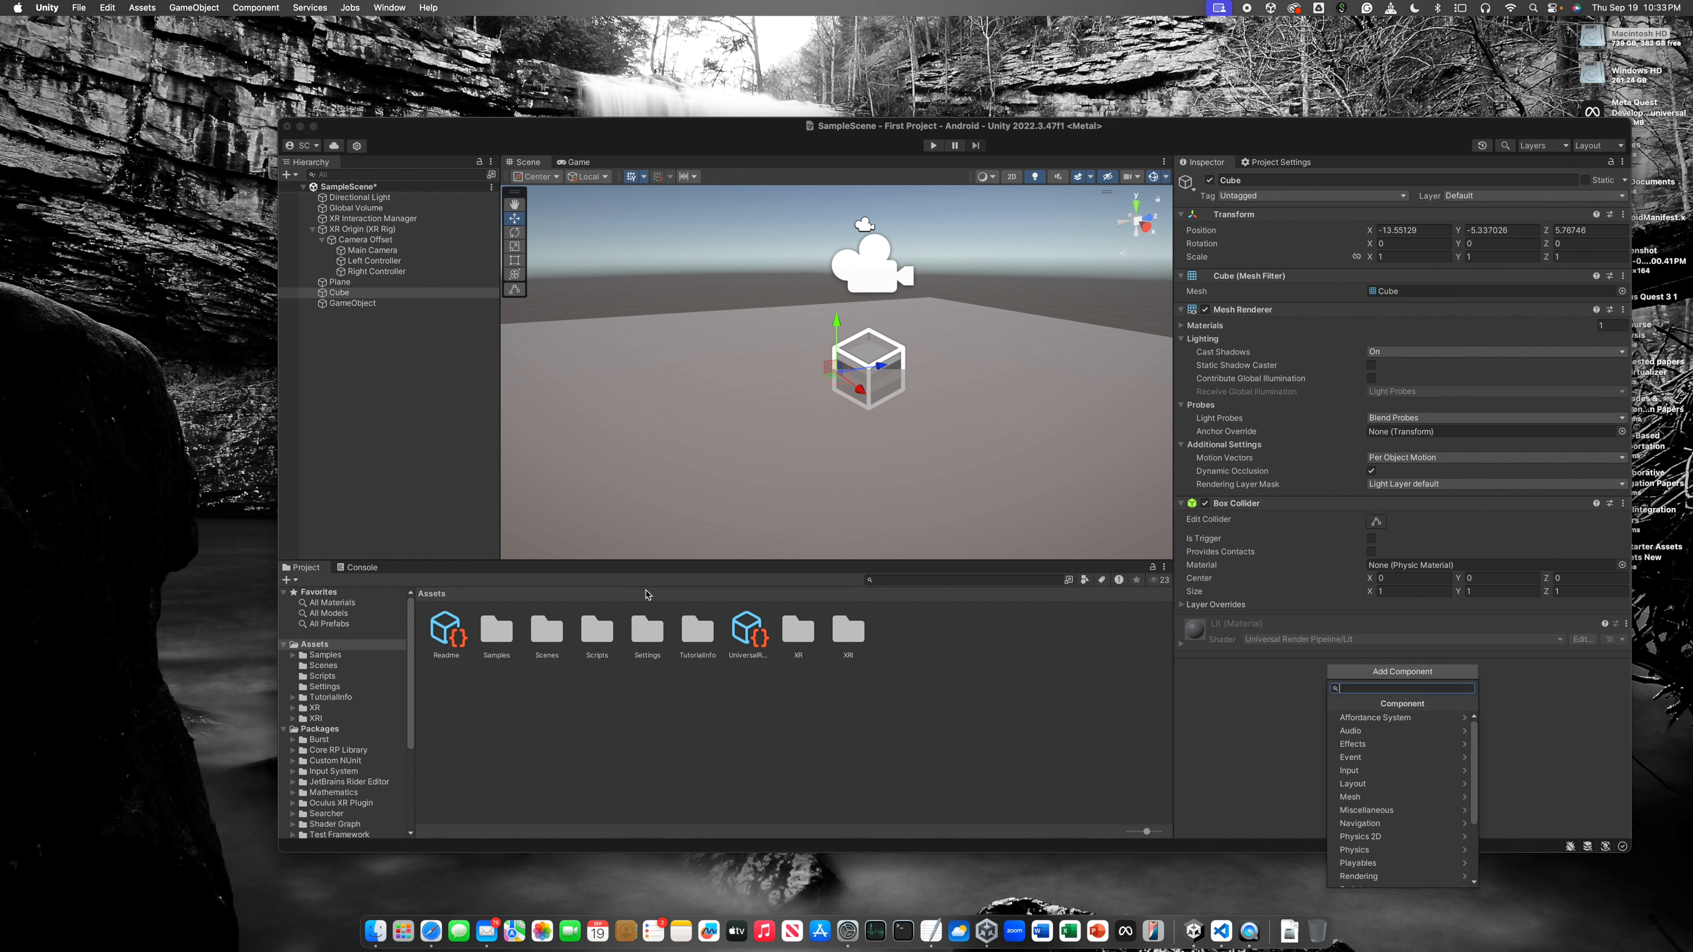
{"action": "left_click", "coordinate": [343, 292]}
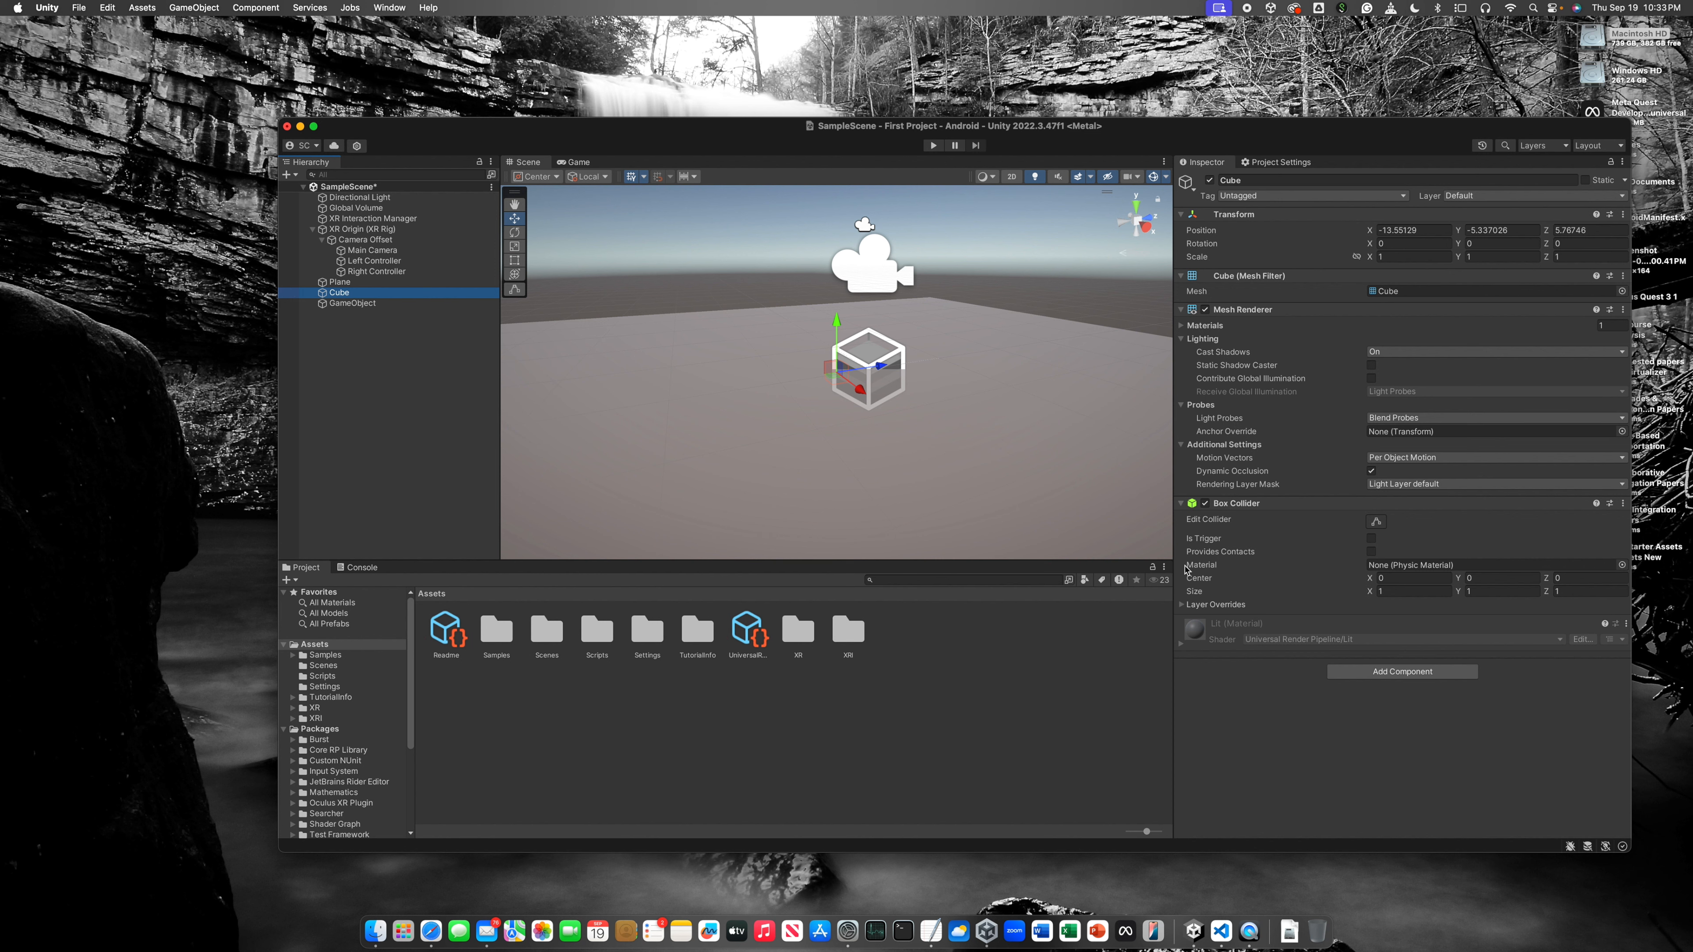
{"action": "left_click", "coordinate": [1403, 675]}
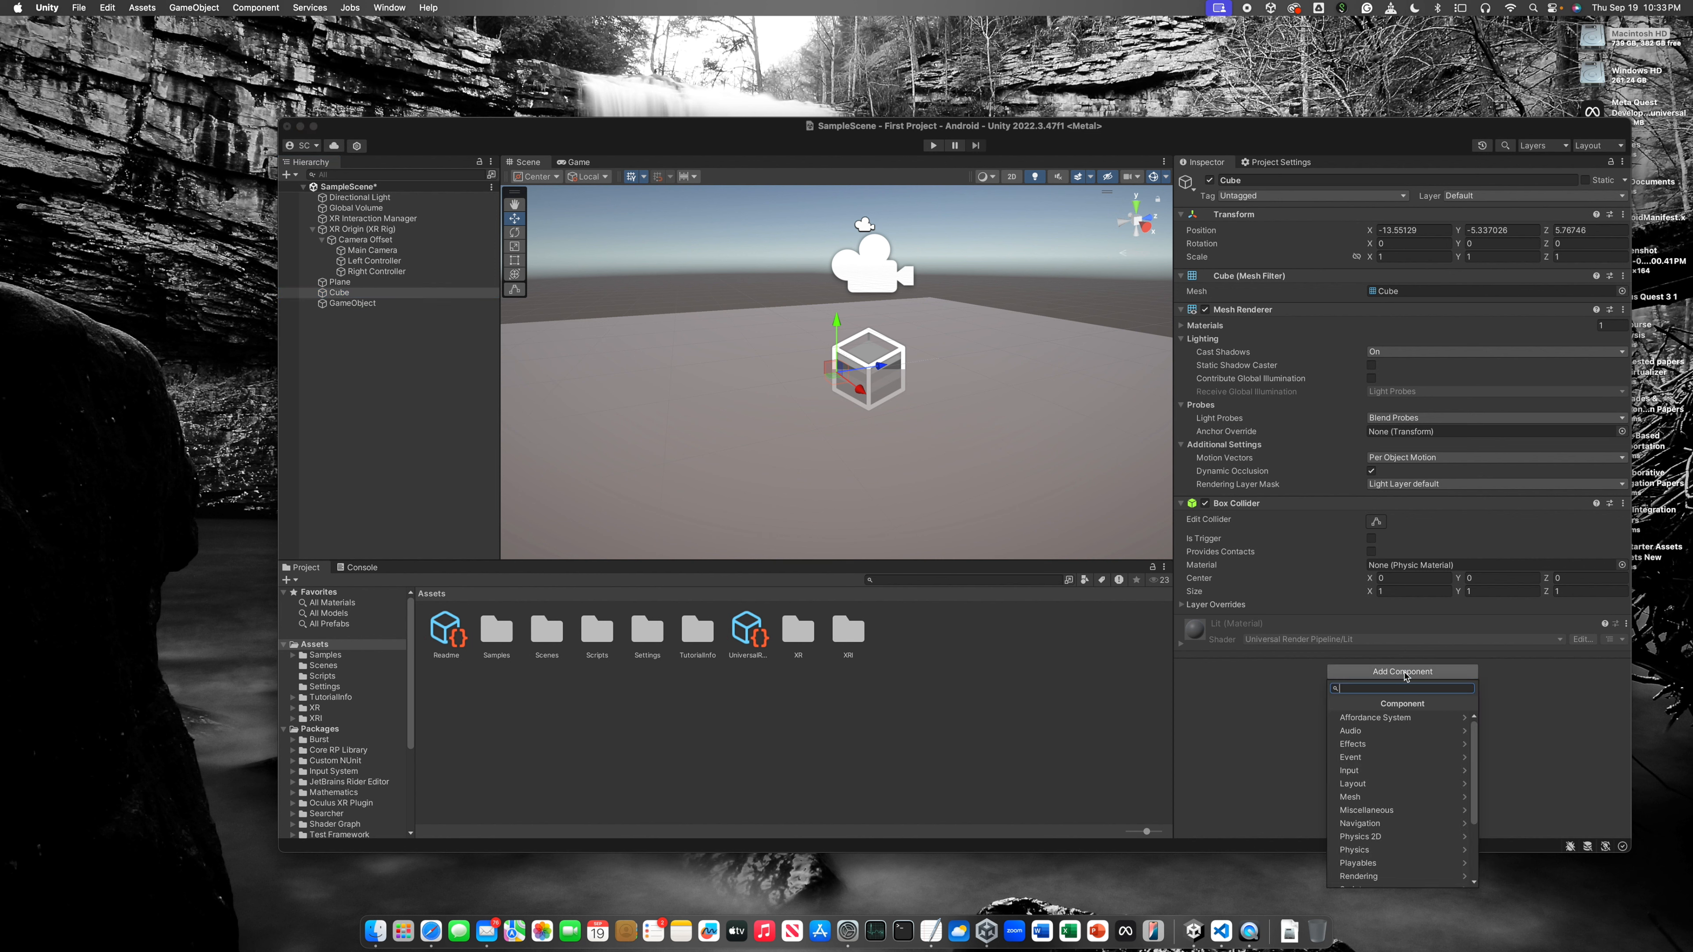
{"action": "type", "text": "rigi"}
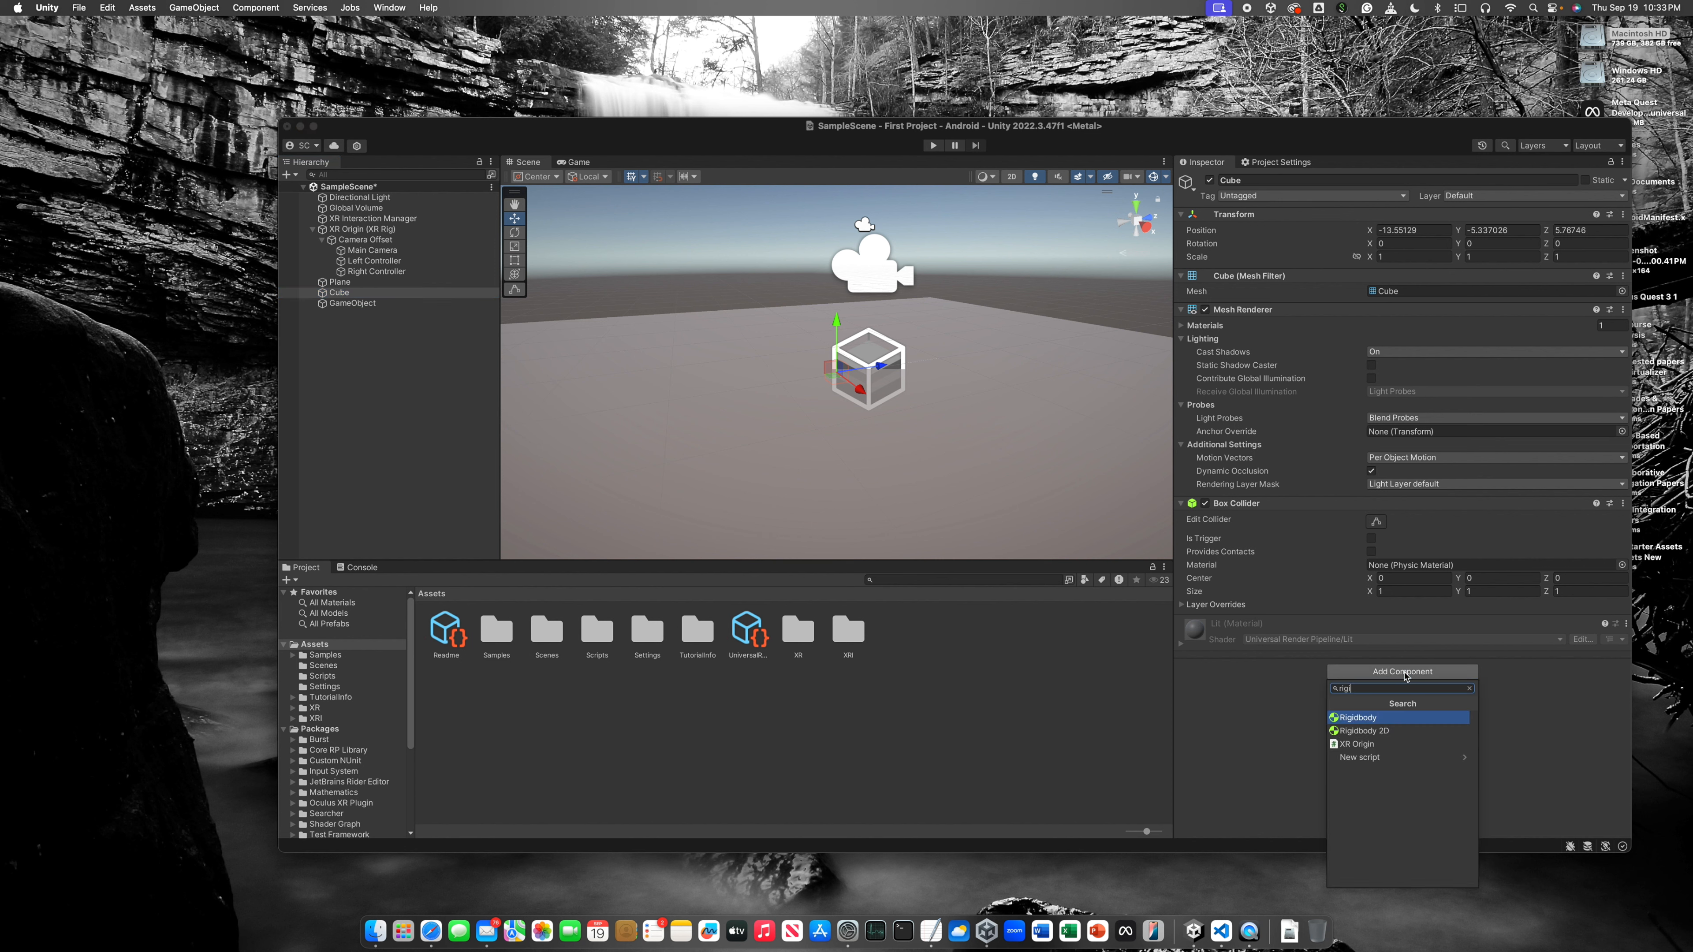
{"action": "key", "text": "Return"}
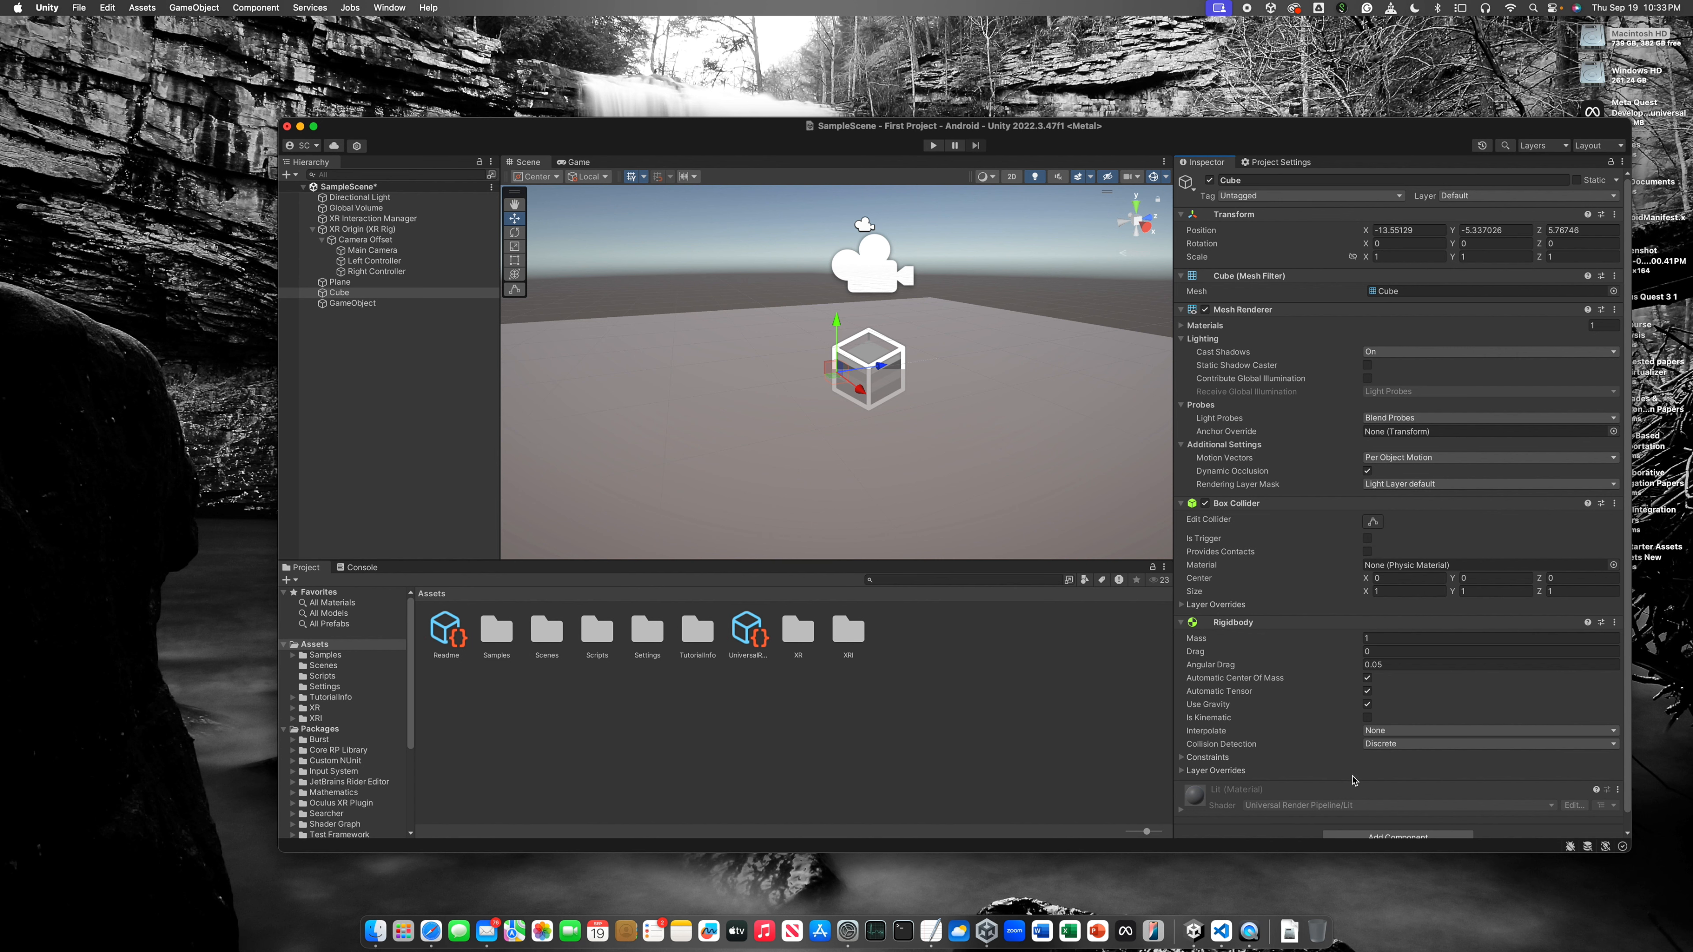
{"action": "scroll", "coordinate": [1378, 797], "scroll_direction": "down", "scroll_amount": 2}
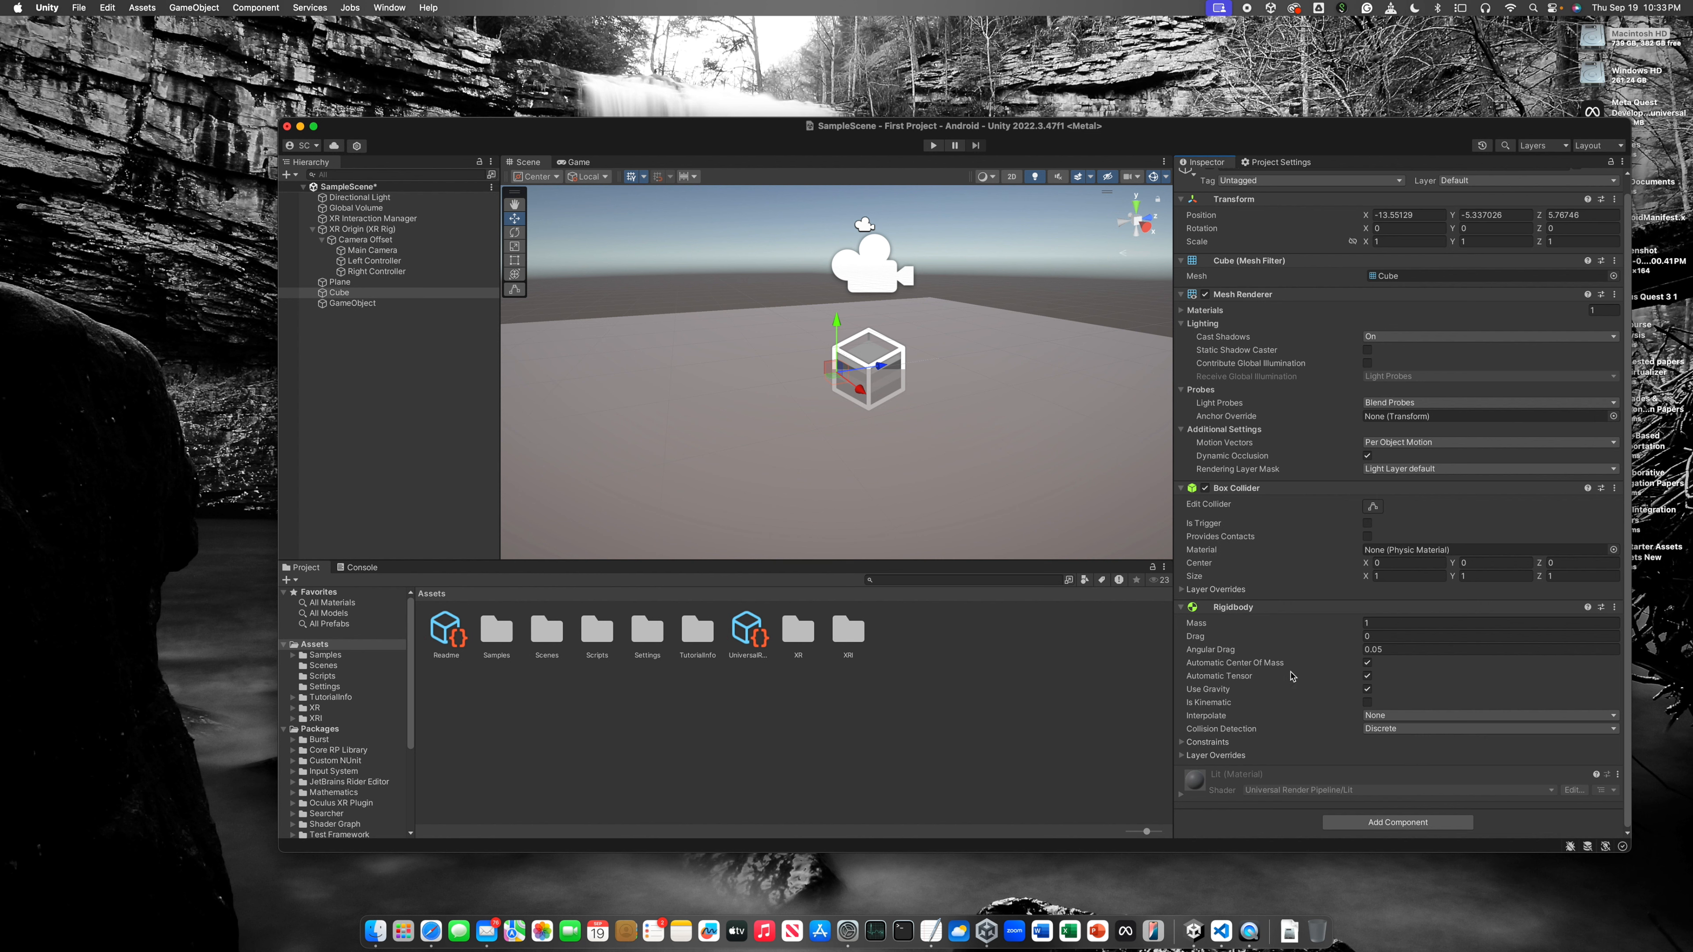
Step: Delete the cube from the scene
{"action": "right_click", "coordinate": [345, 295]}
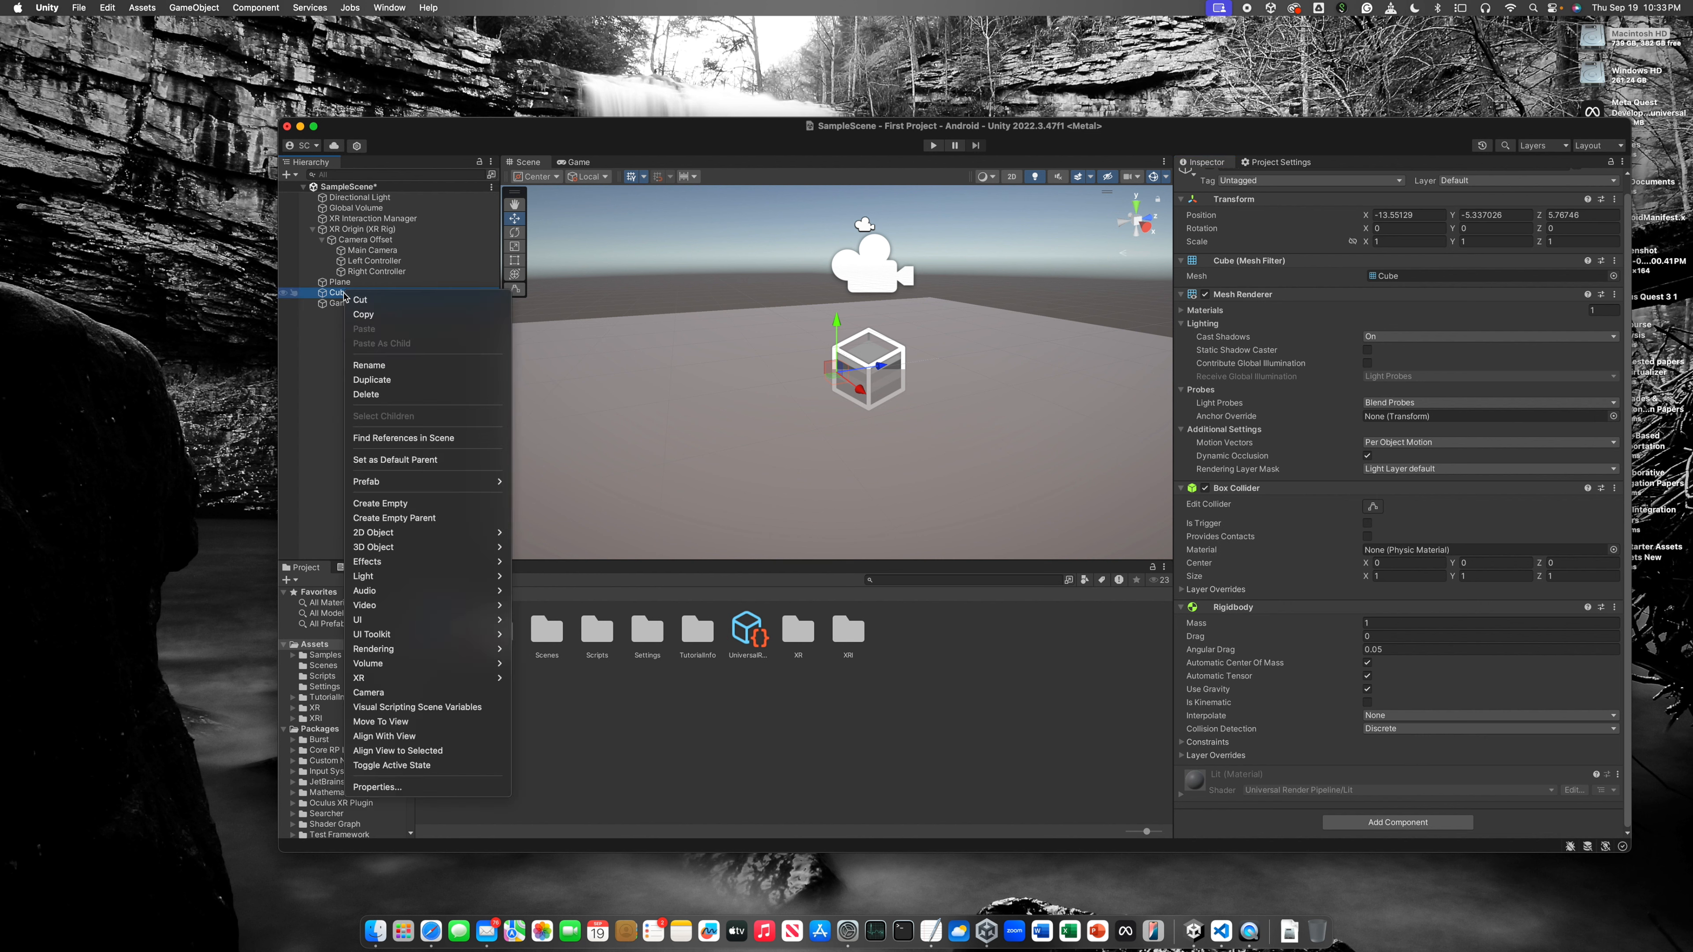
{"action": "left_click", "coordinate": [383, 394]}
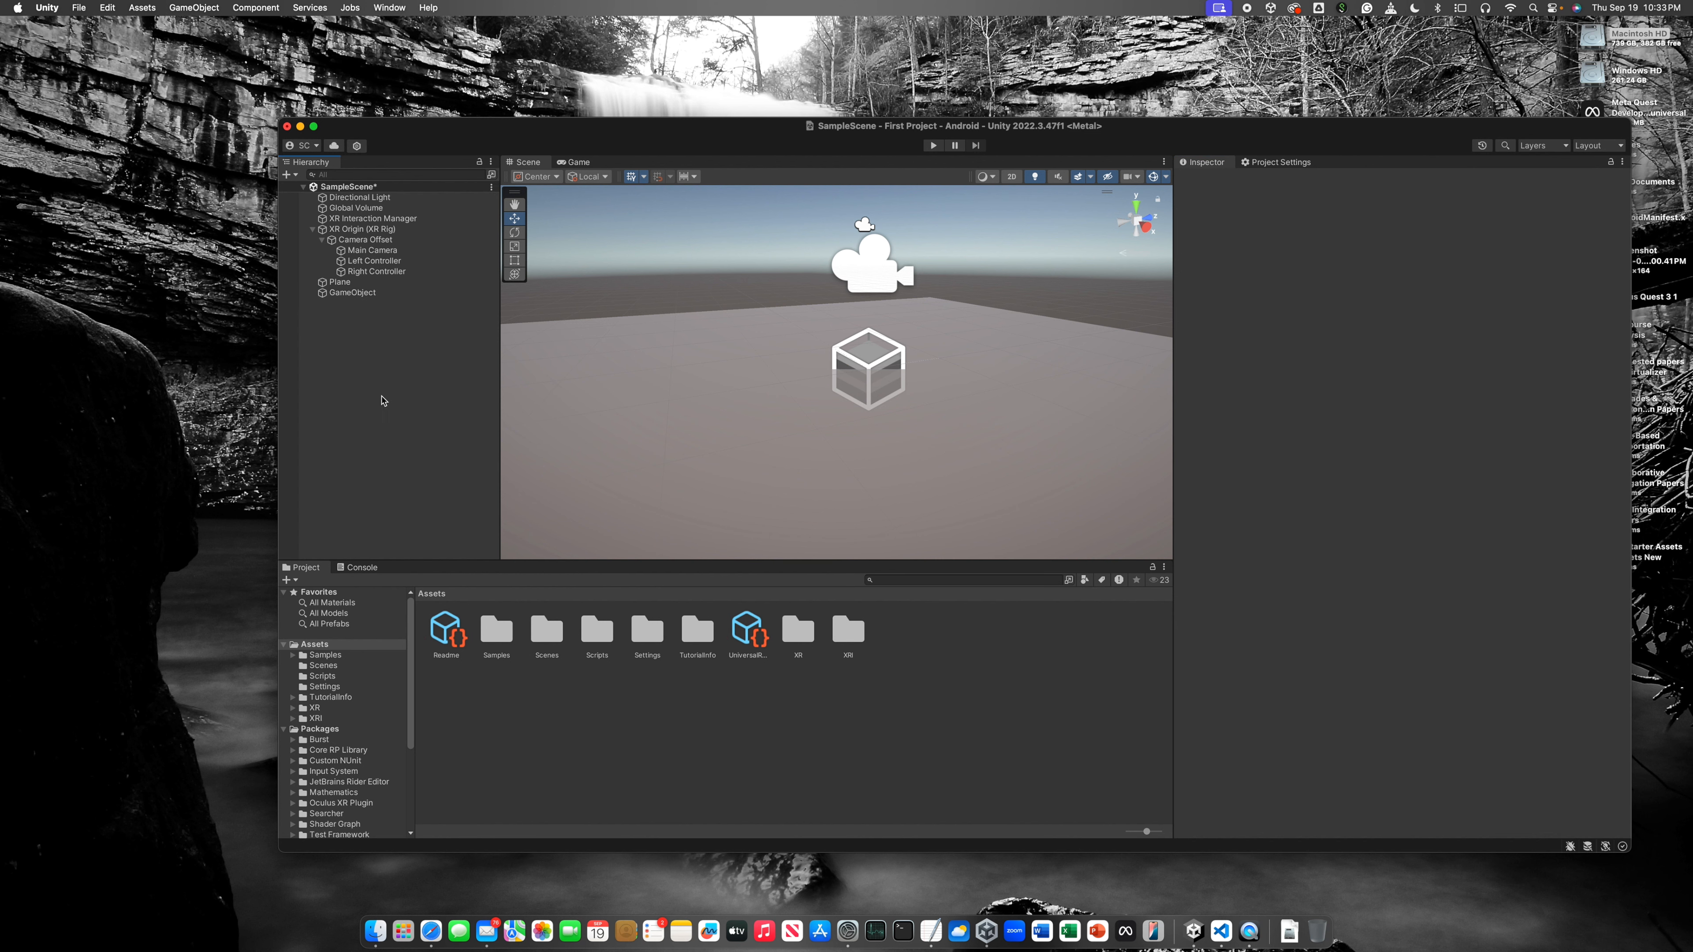
Step: Compare the components and transforms of the empty GameObject, XR Origin, Camera Offset, Main Camera, both controllers and Directional Light
{"action": "left_click", "coordinate": [357, 294]}
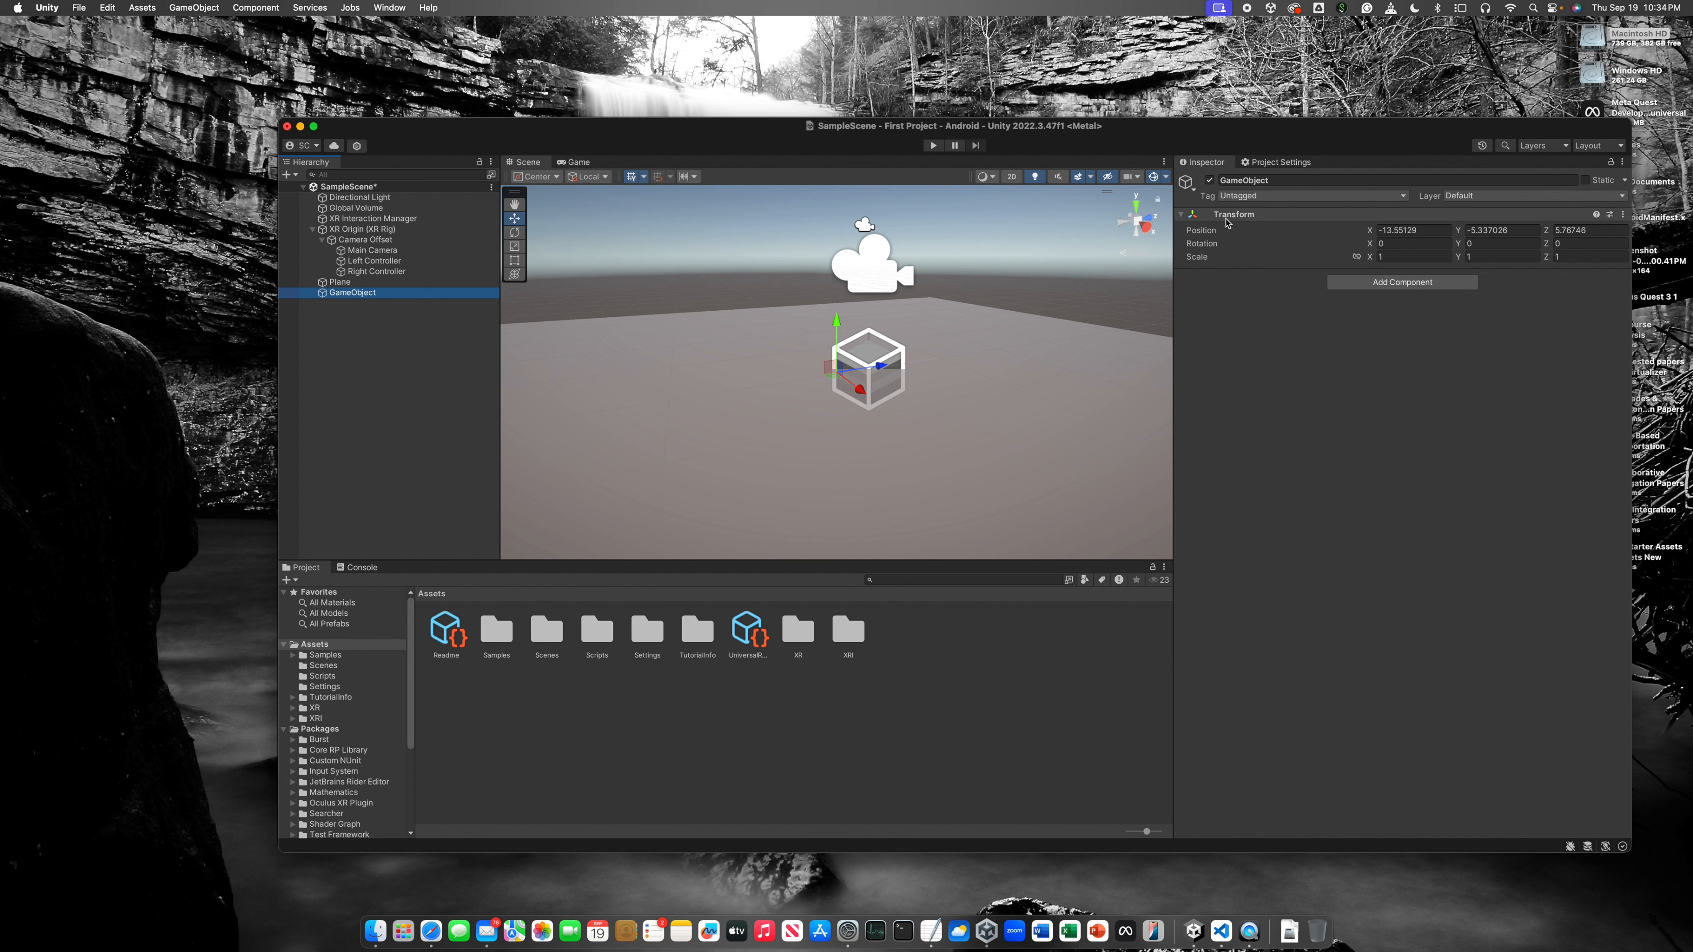
{"action": "left_click", "coordinate": [352, 230]}
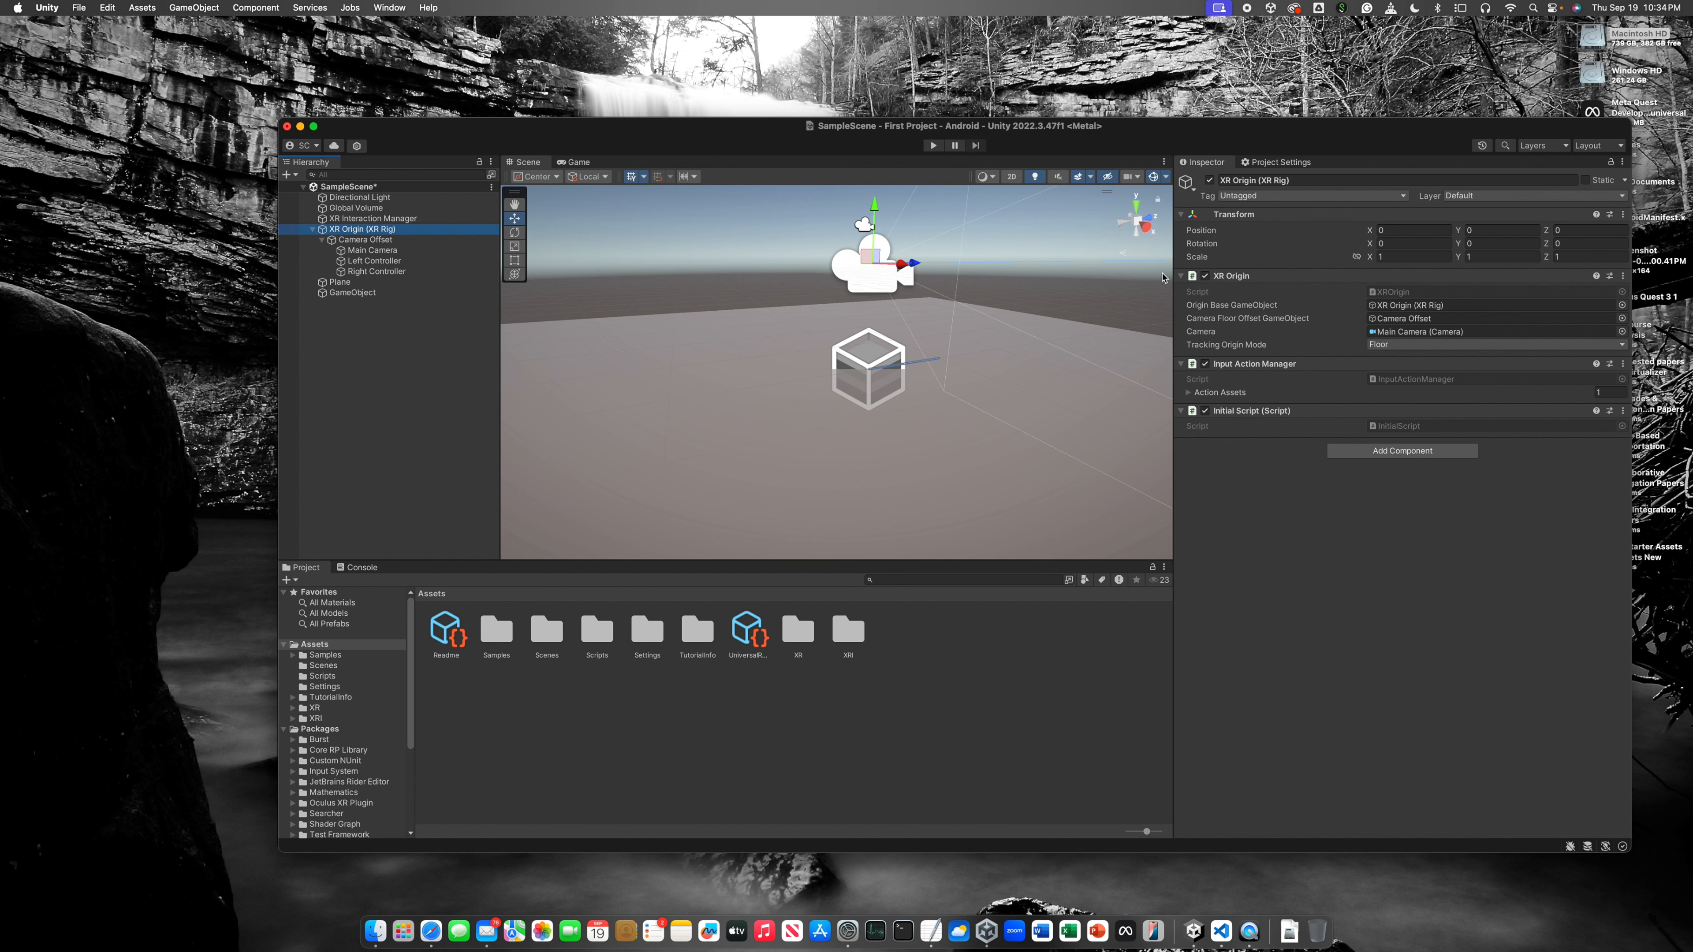
{"action": "left_click", "coordinate": [364, 239]}
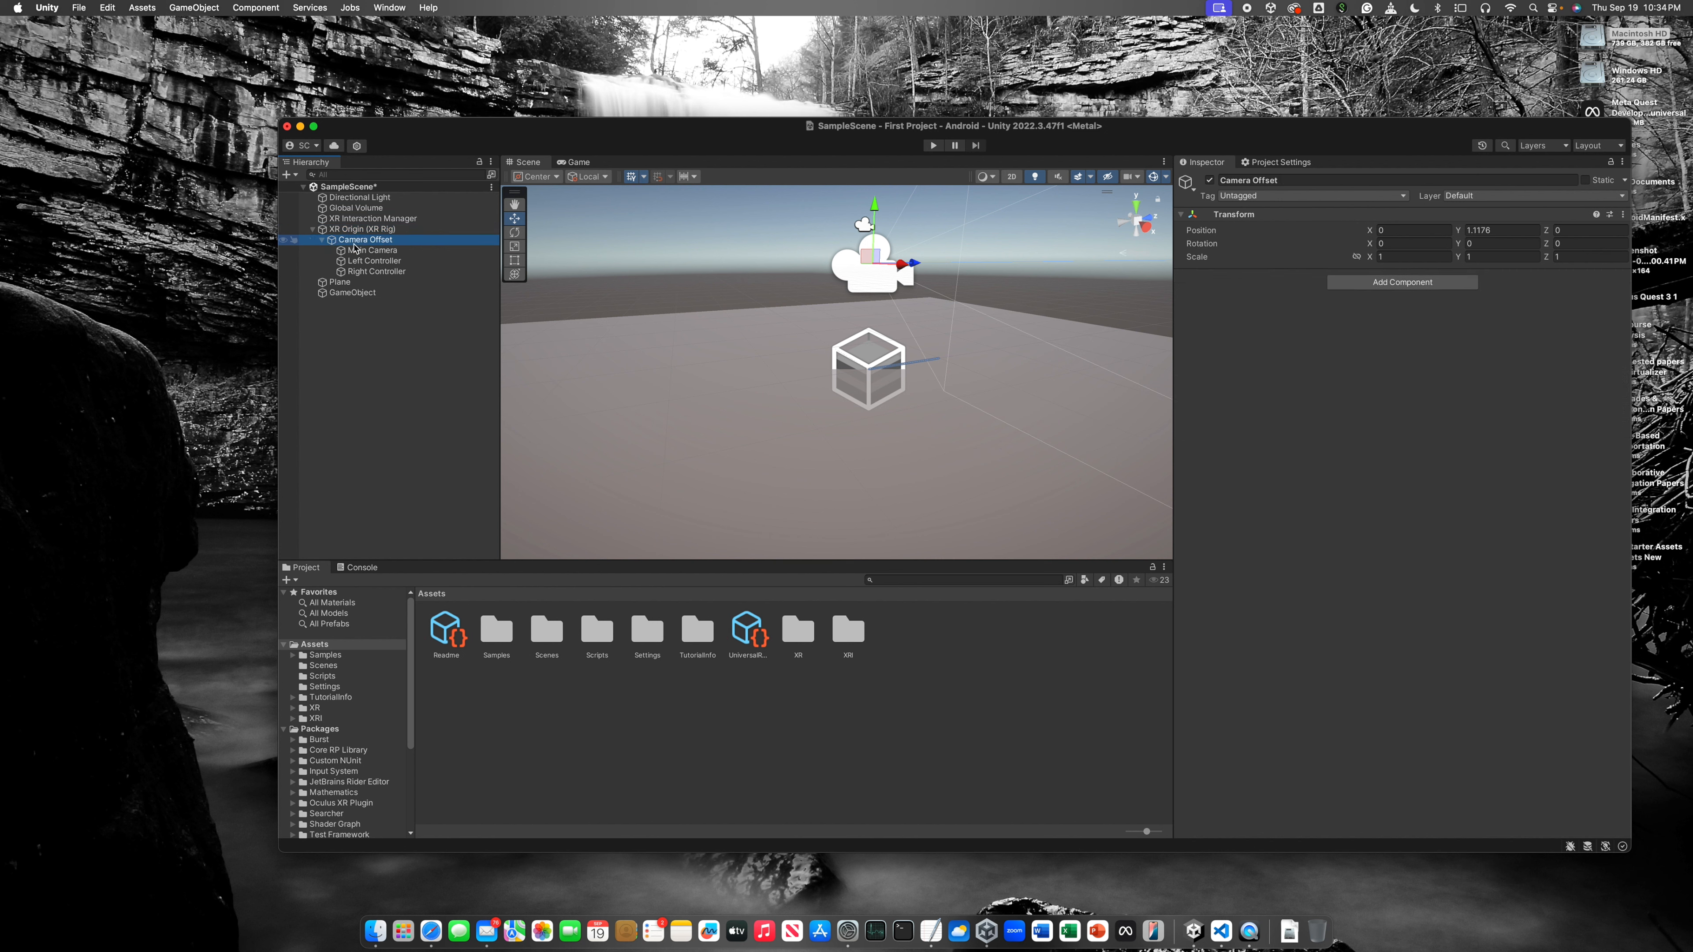
{"action": "left_click", "coordinate": [396, 251]}
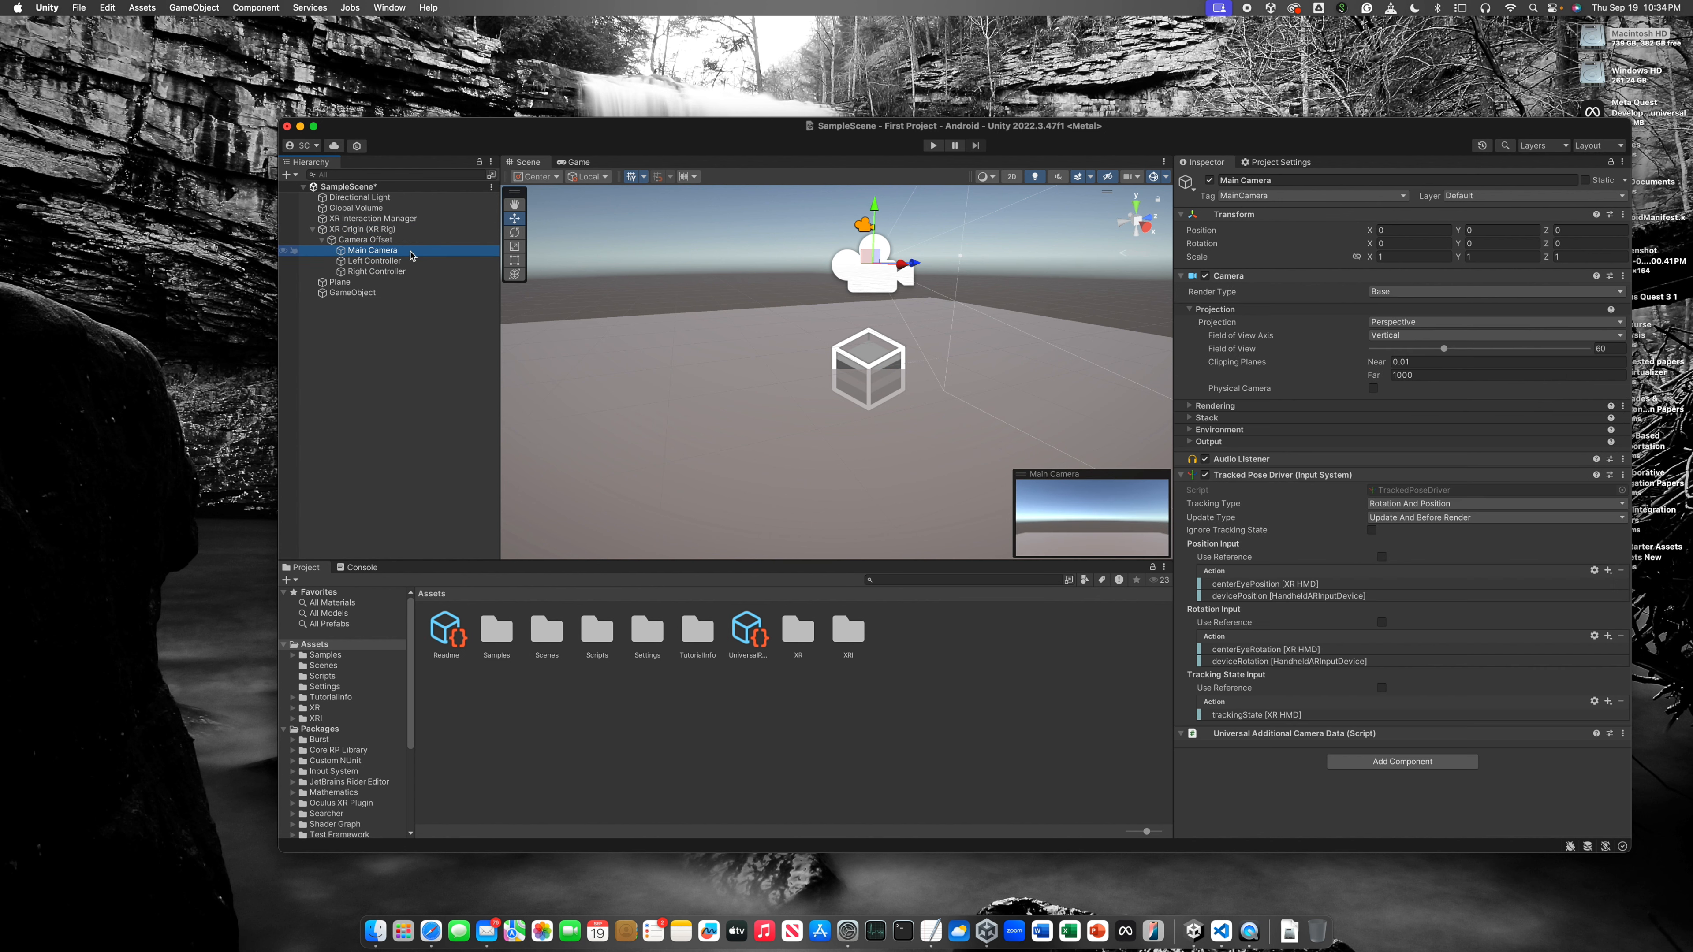
{"action": "left_click", "coordinate": [402, 262]}
{"action": "left_click", "coordinate": [398, 273]}
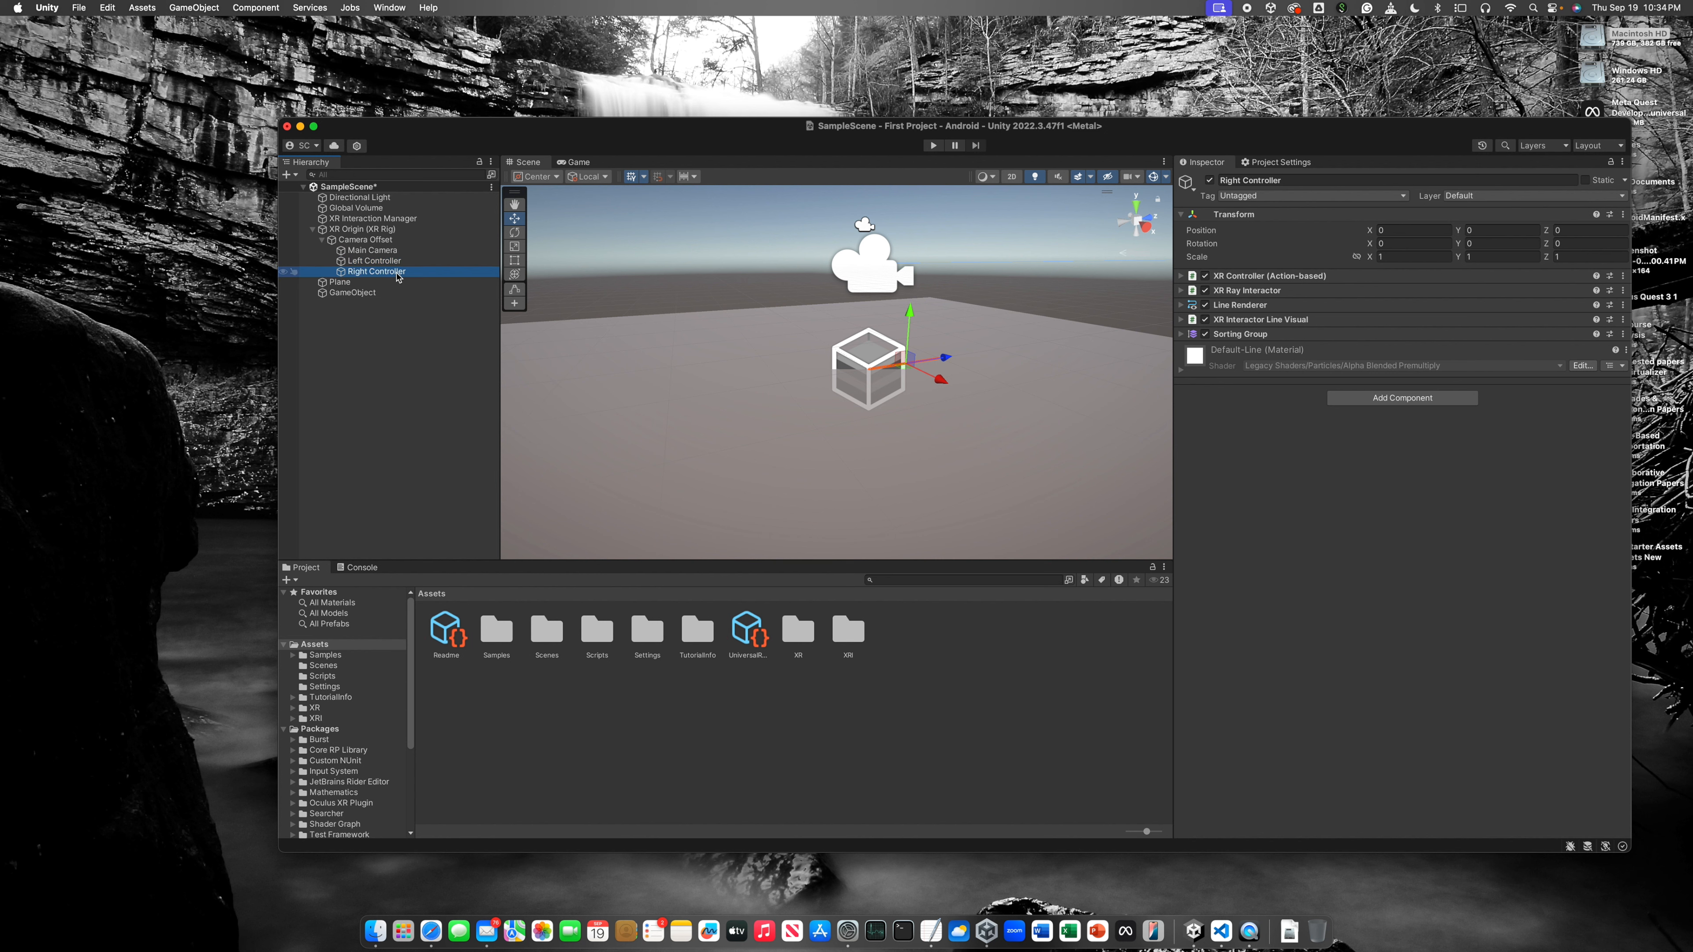
{"action": "left_click", "coordinate": [371, 199]}
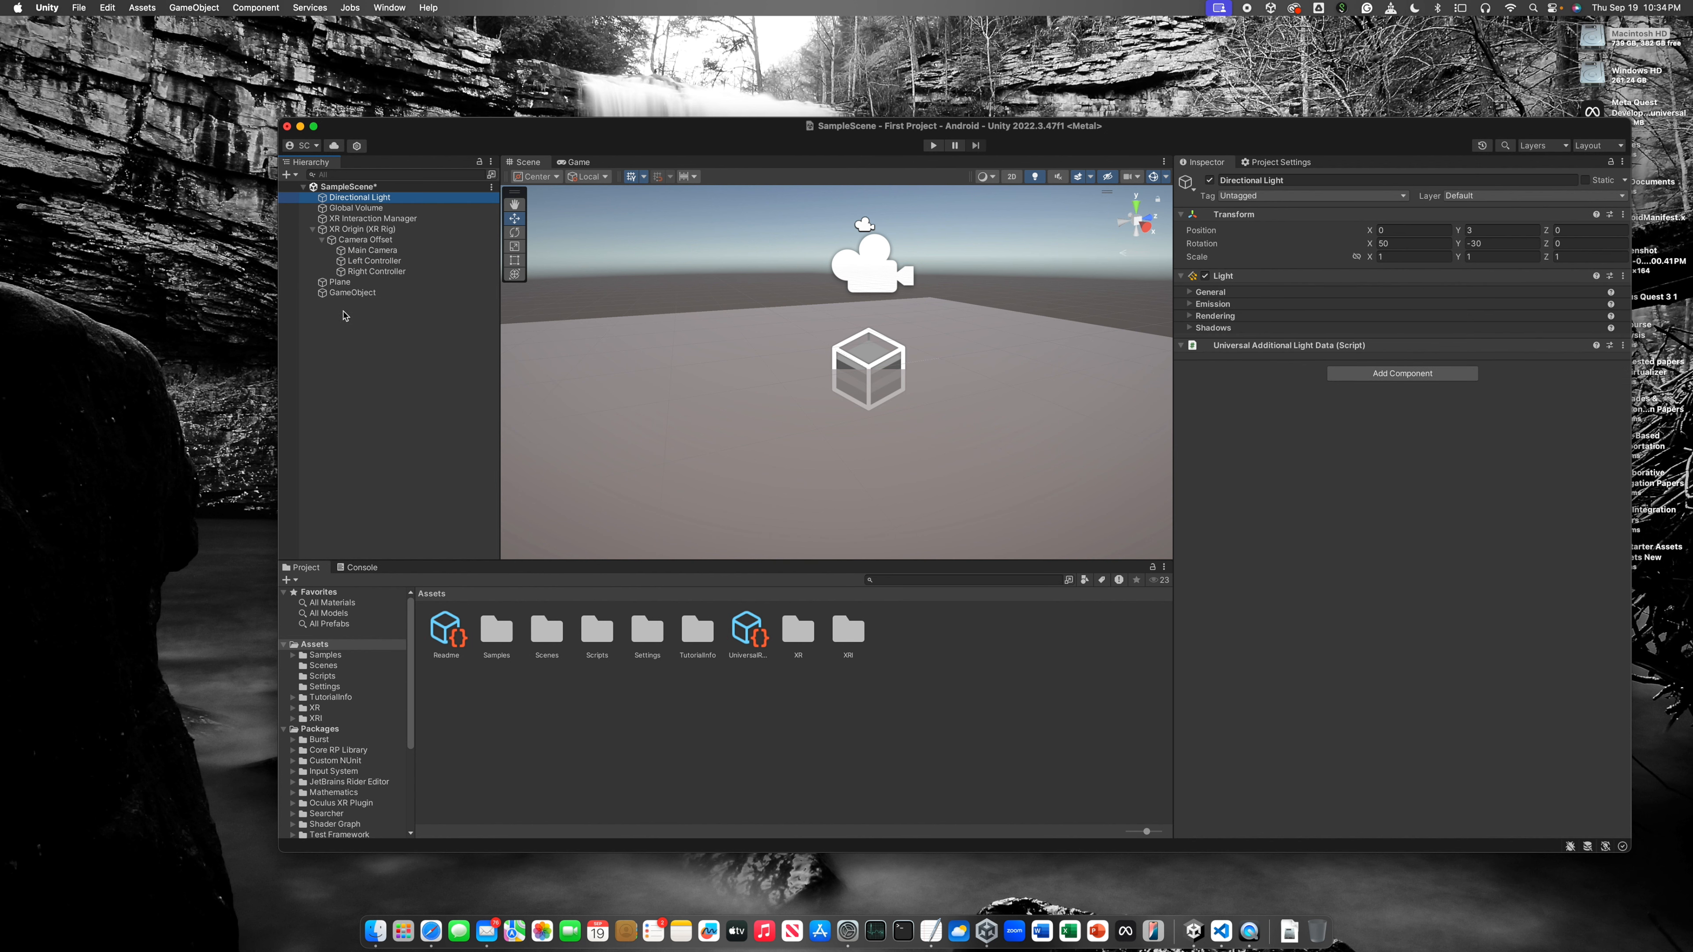
Step: Reset the Transform of the empty GameObject
{"action": "left_click", "coordinate": [371, 294]}
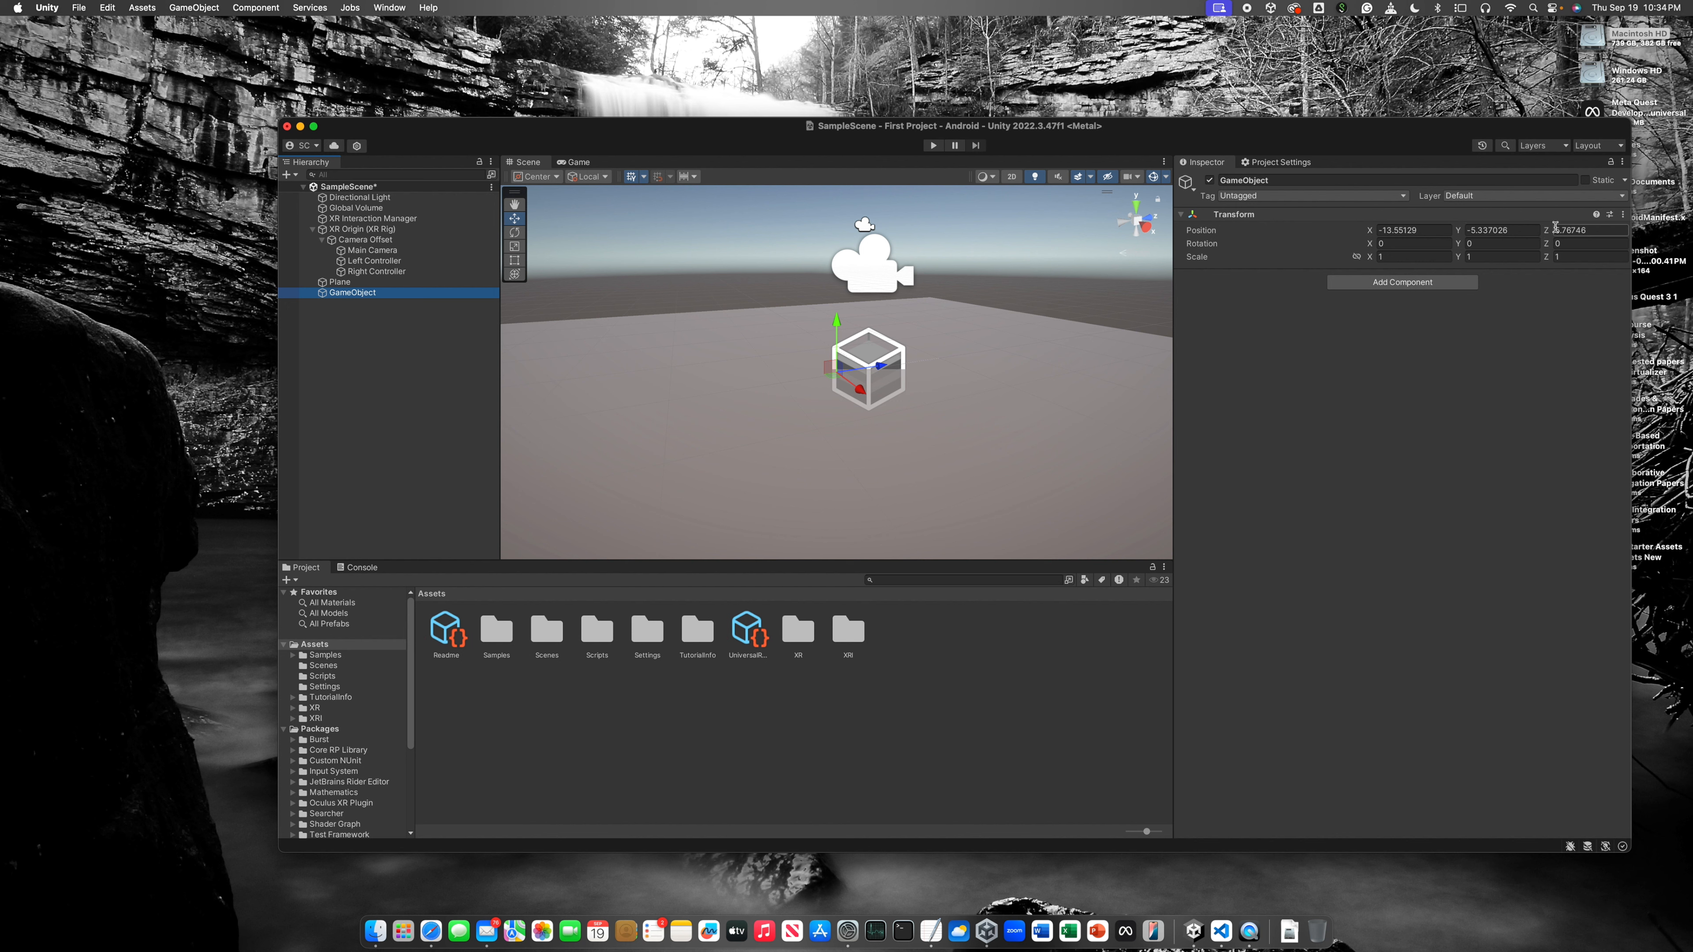
{"action": "left_click", "coordinate": [1622, 214]}
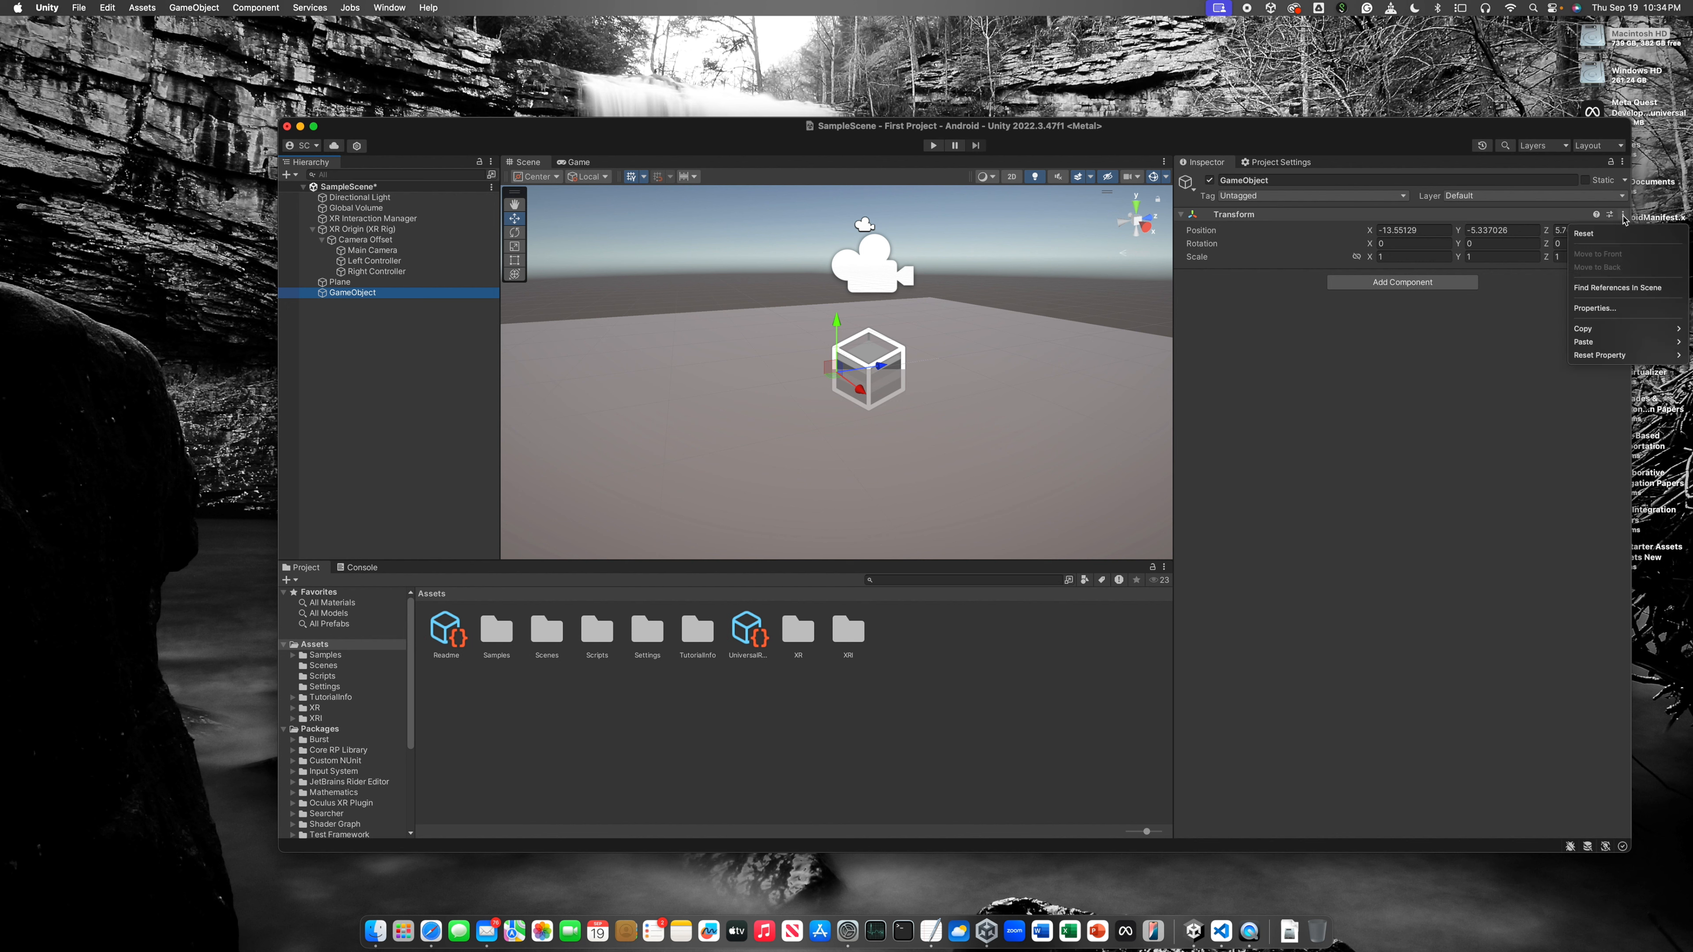
{"action": "left_click", "coordinate": [1585, 235]}
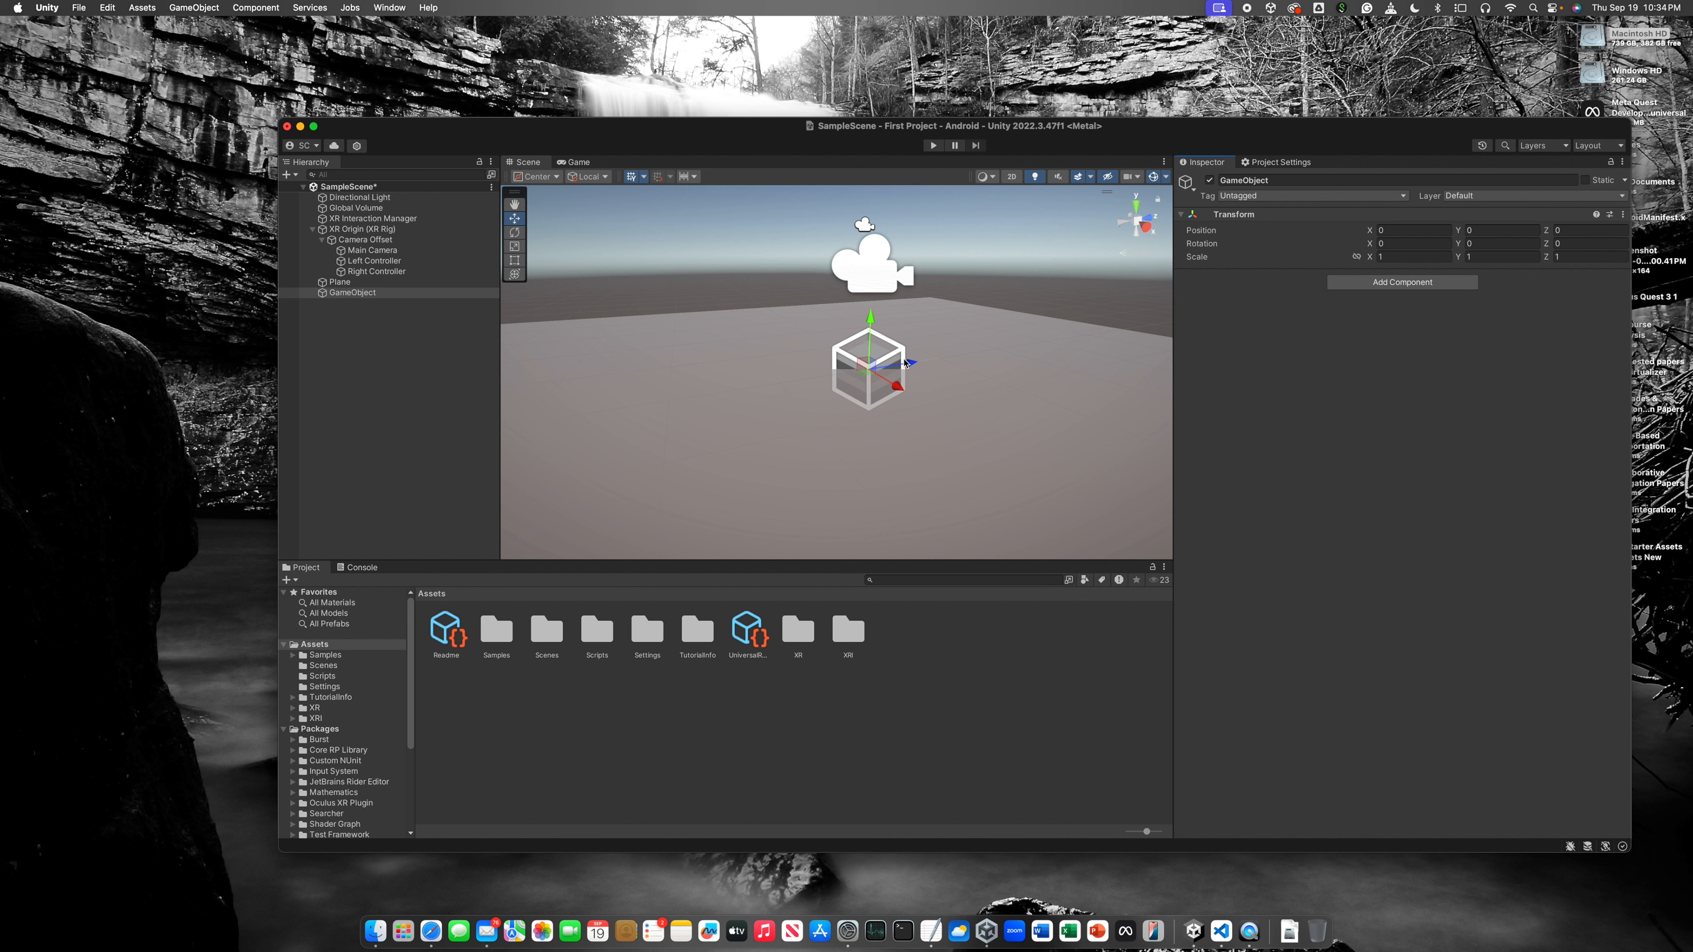
Step: Try changing the empty GameObject's position by value and freehand with the Move tool, and reset its Transform
{"action": "left_click", "coordinate": [1430, 230]}
{"action": "type", "text": "350"}
{"action": "key", "text": "BackSpace"}
{"action": "left_click", "coordinate": [517, 223]}
{"action": "left_click_drag", "start_coordinate": [910, 362], "coordinate": [1051, 324]}
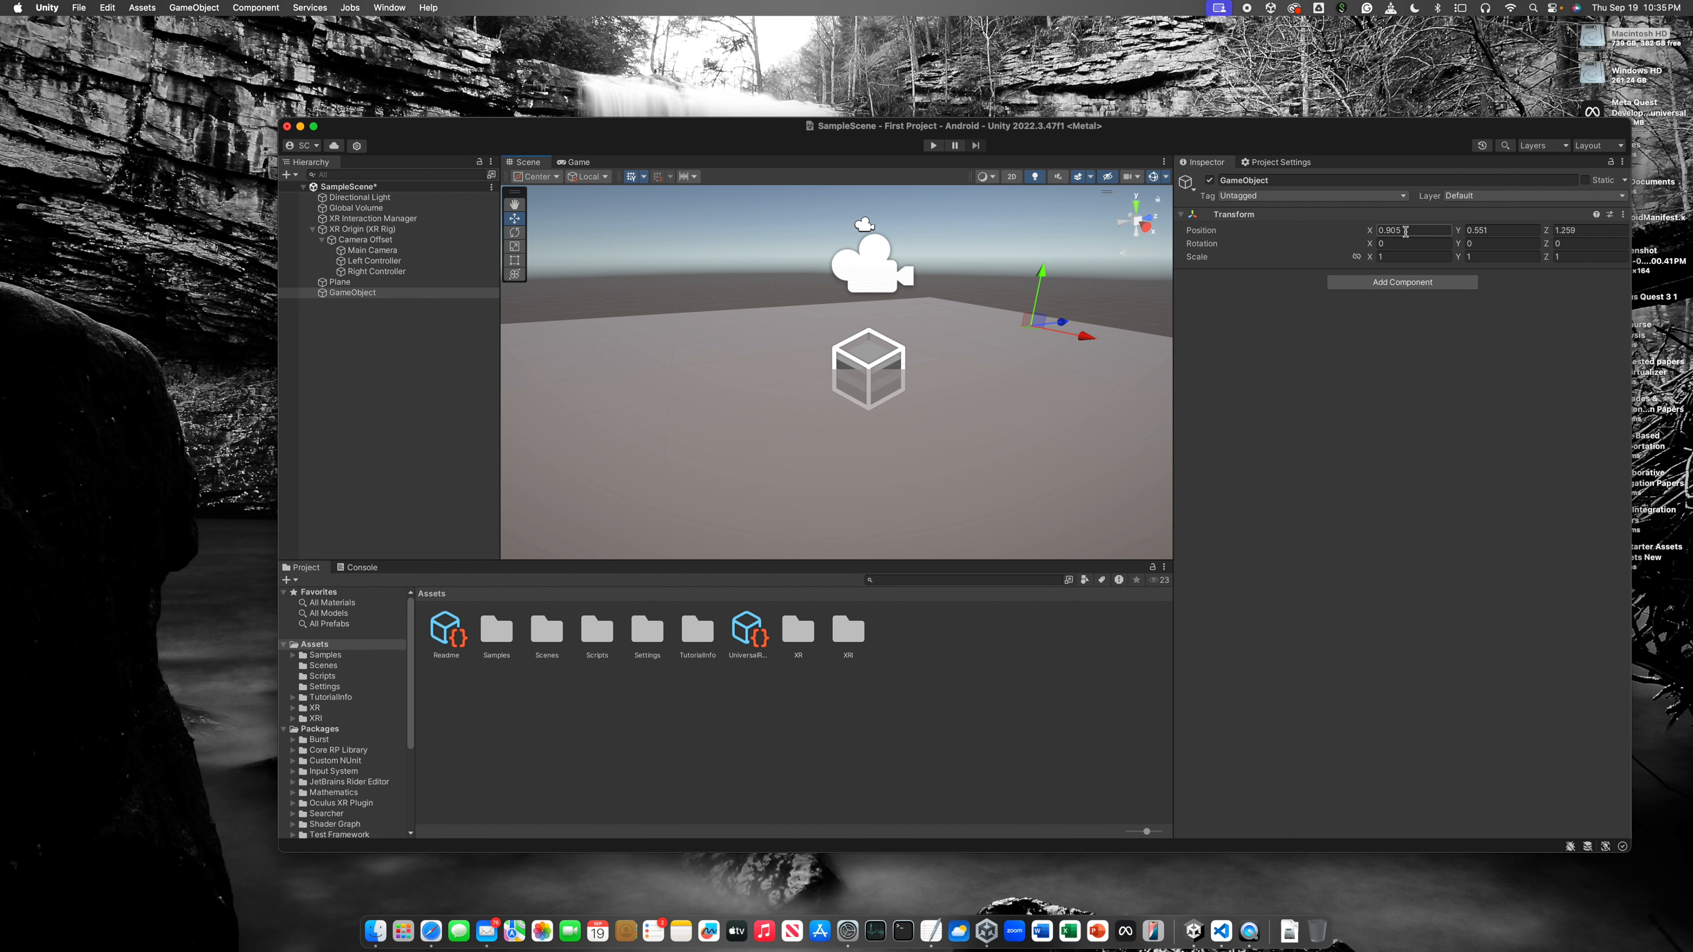
{"action": "key", "text": "super+z"}
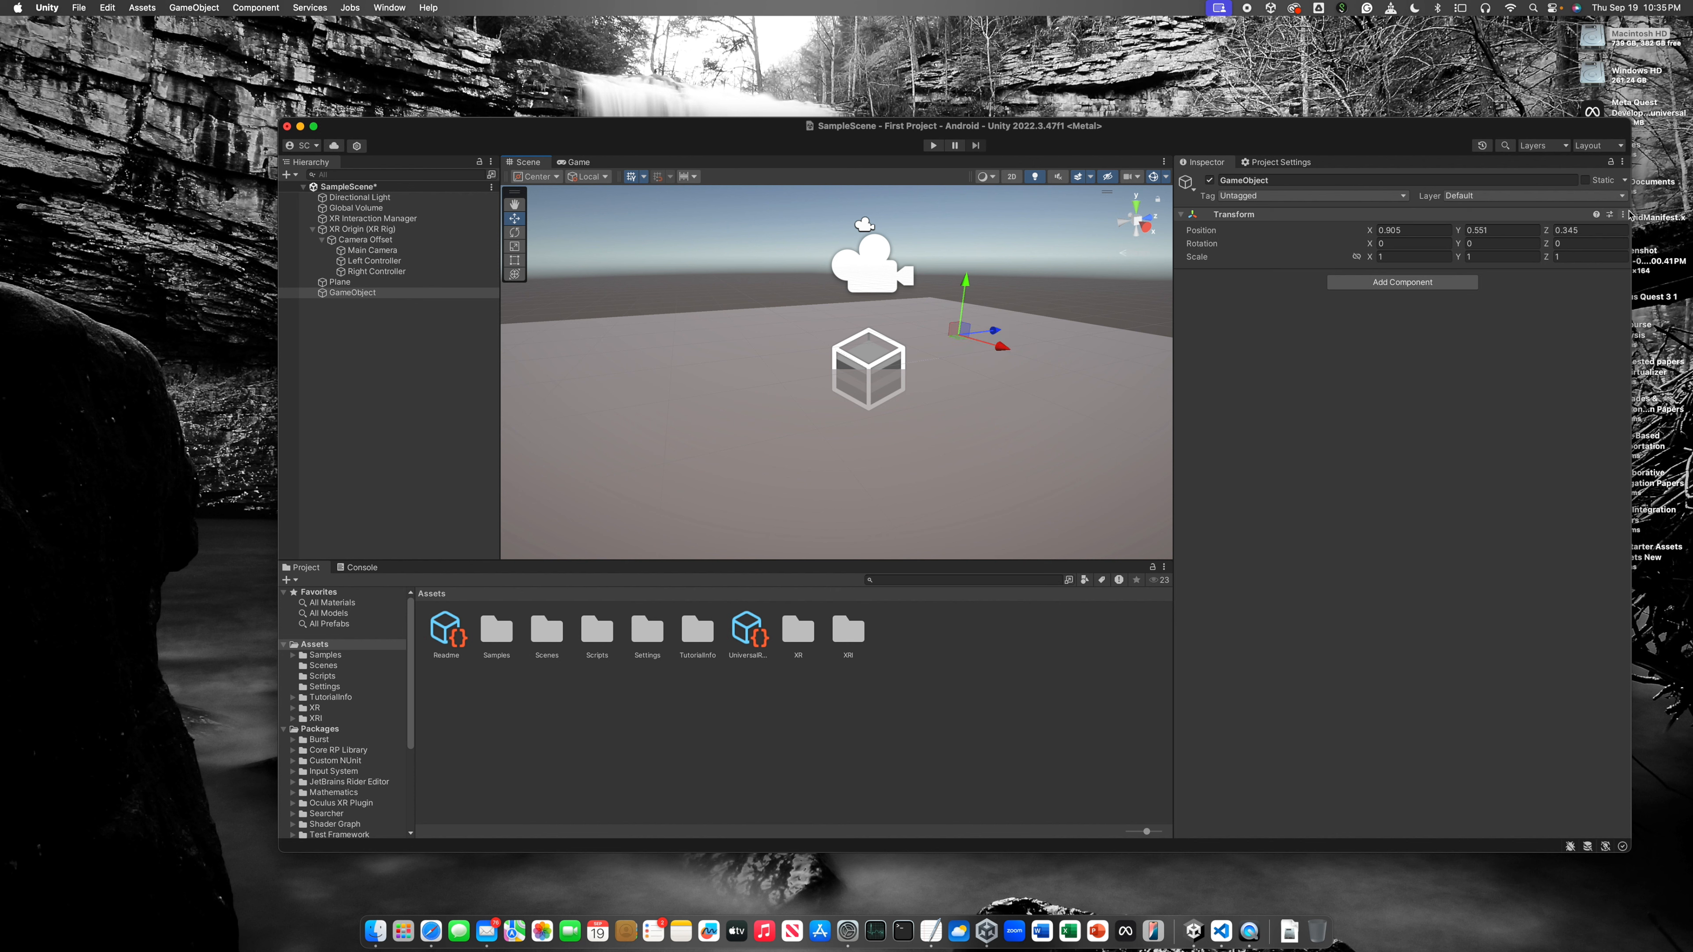
{"action": "left_click", "coordinate": [1623, 214]}
{"action": "left_click", "coordinate": [1584, 233]}
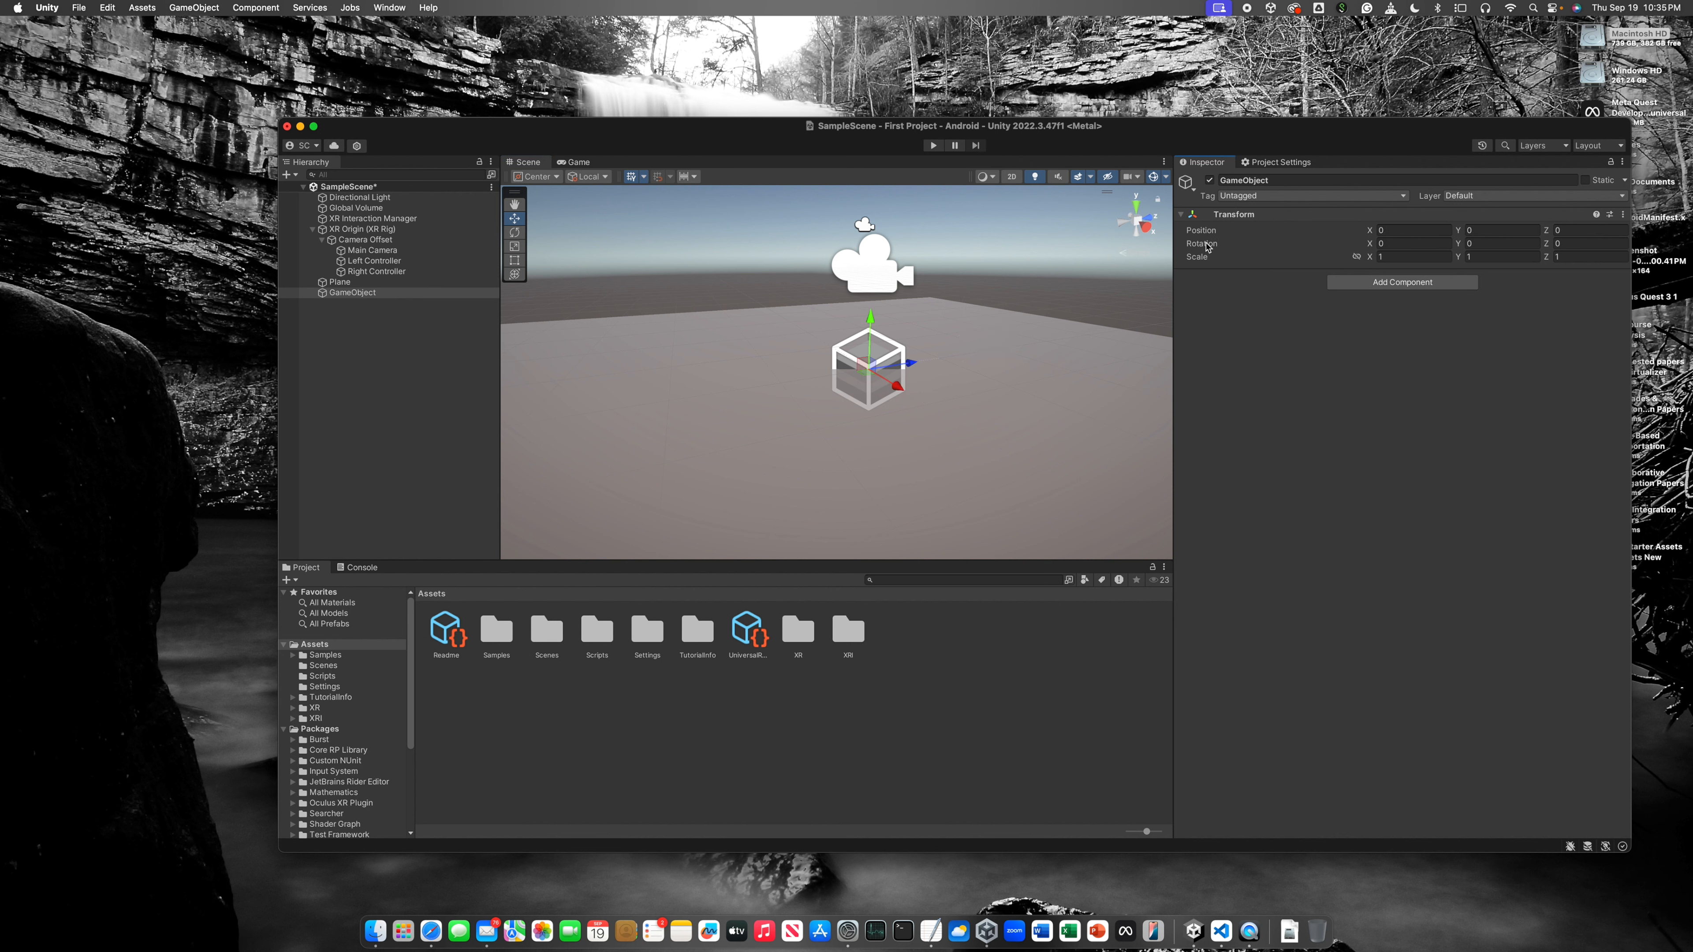
Step: Set the empty GameObject's rotation to 30 on the X, Y and Z axes
{"action": "left_click", "coordinate": [1416, 244]}
{"action": "type", "text": "30"}
{"action": "left_click", "coordinate": [1517, 246]}
{"action": "type", "text": "30"}
{"action": "left_click", "coordinate": [1573, 245]}
{"action": "type", "text": "30"}
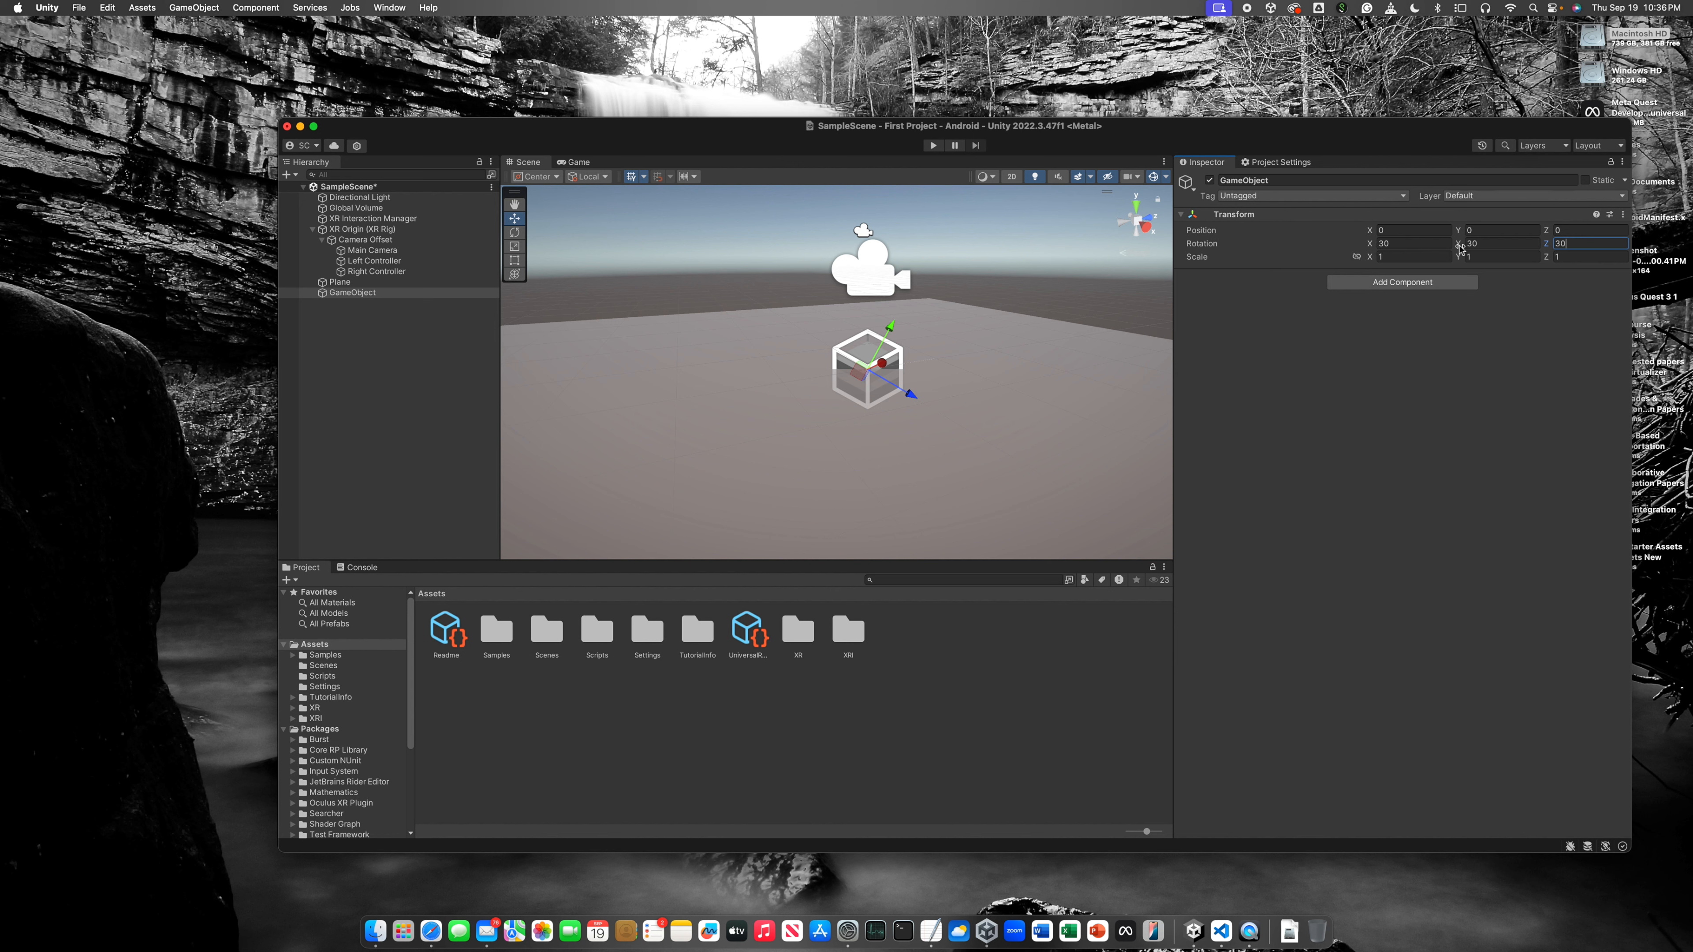
Step: Rotate the empty GameObject freehand to about X 31, Y -27 with the Rotate tool, and reset its Transform
{"action": "left_click", "coordinate": [520, 237]}
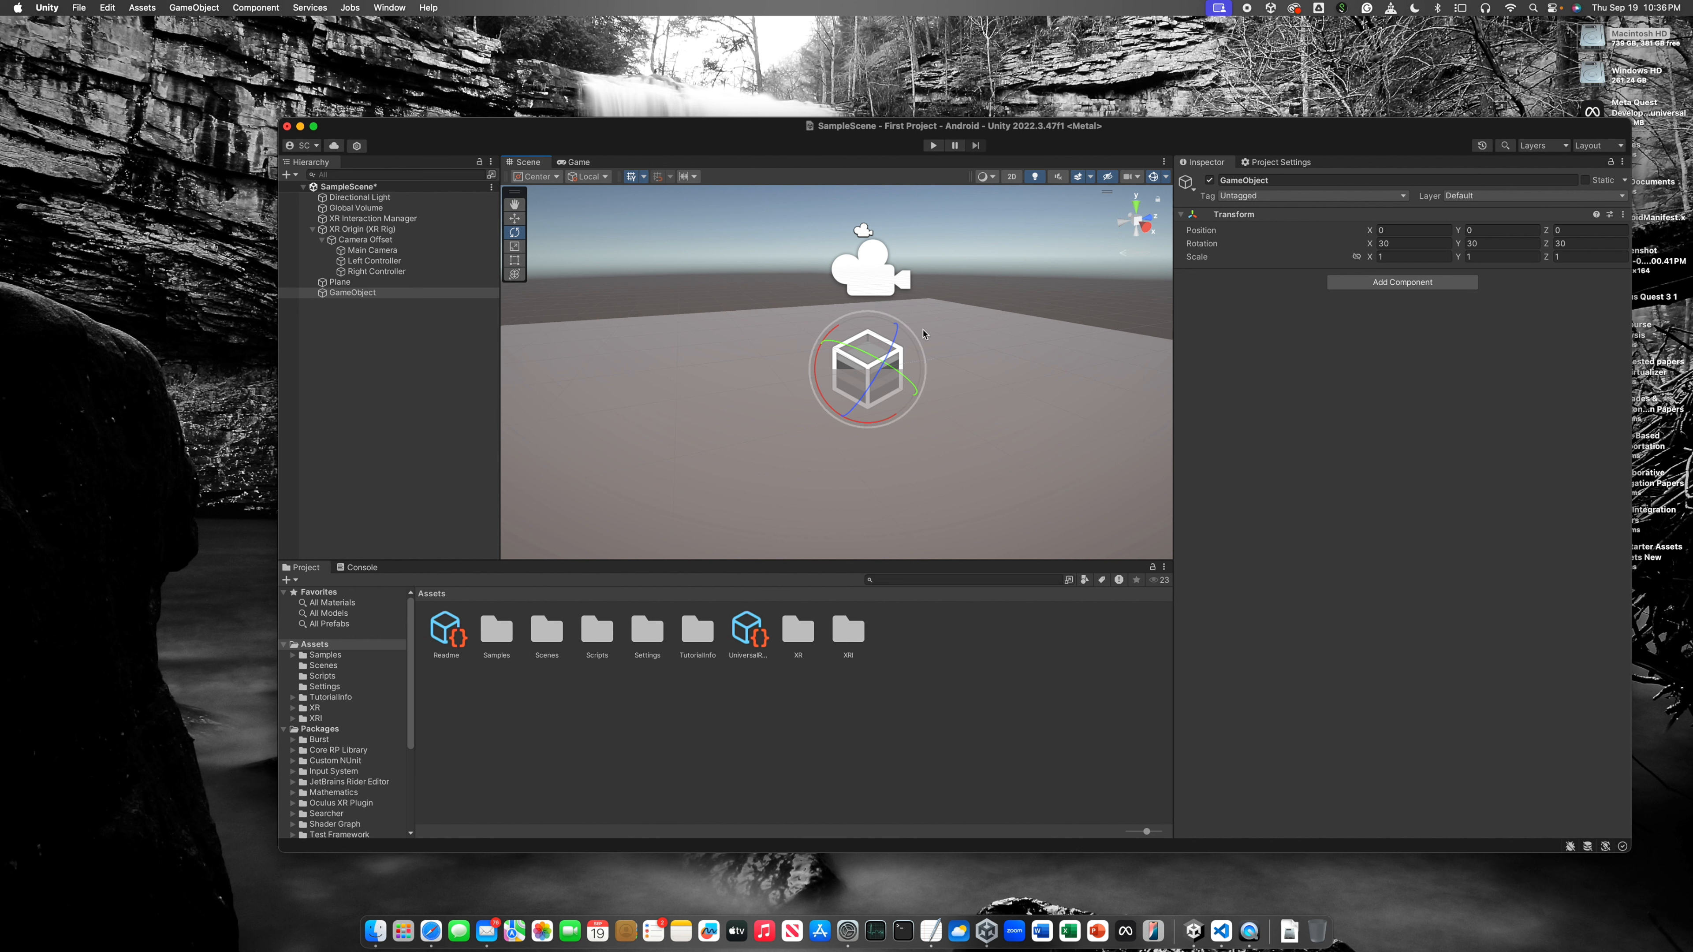
{"action": "left_click_drag", "start_coordinate": [894, 329], "coordinate": [913, 359]}
{"action": "scroll", "coordinate": [912, 345], "scroll_direction": "down", "scroll_amount": 1}
{"action": "left_click", "coordinate": [1622, 215]}
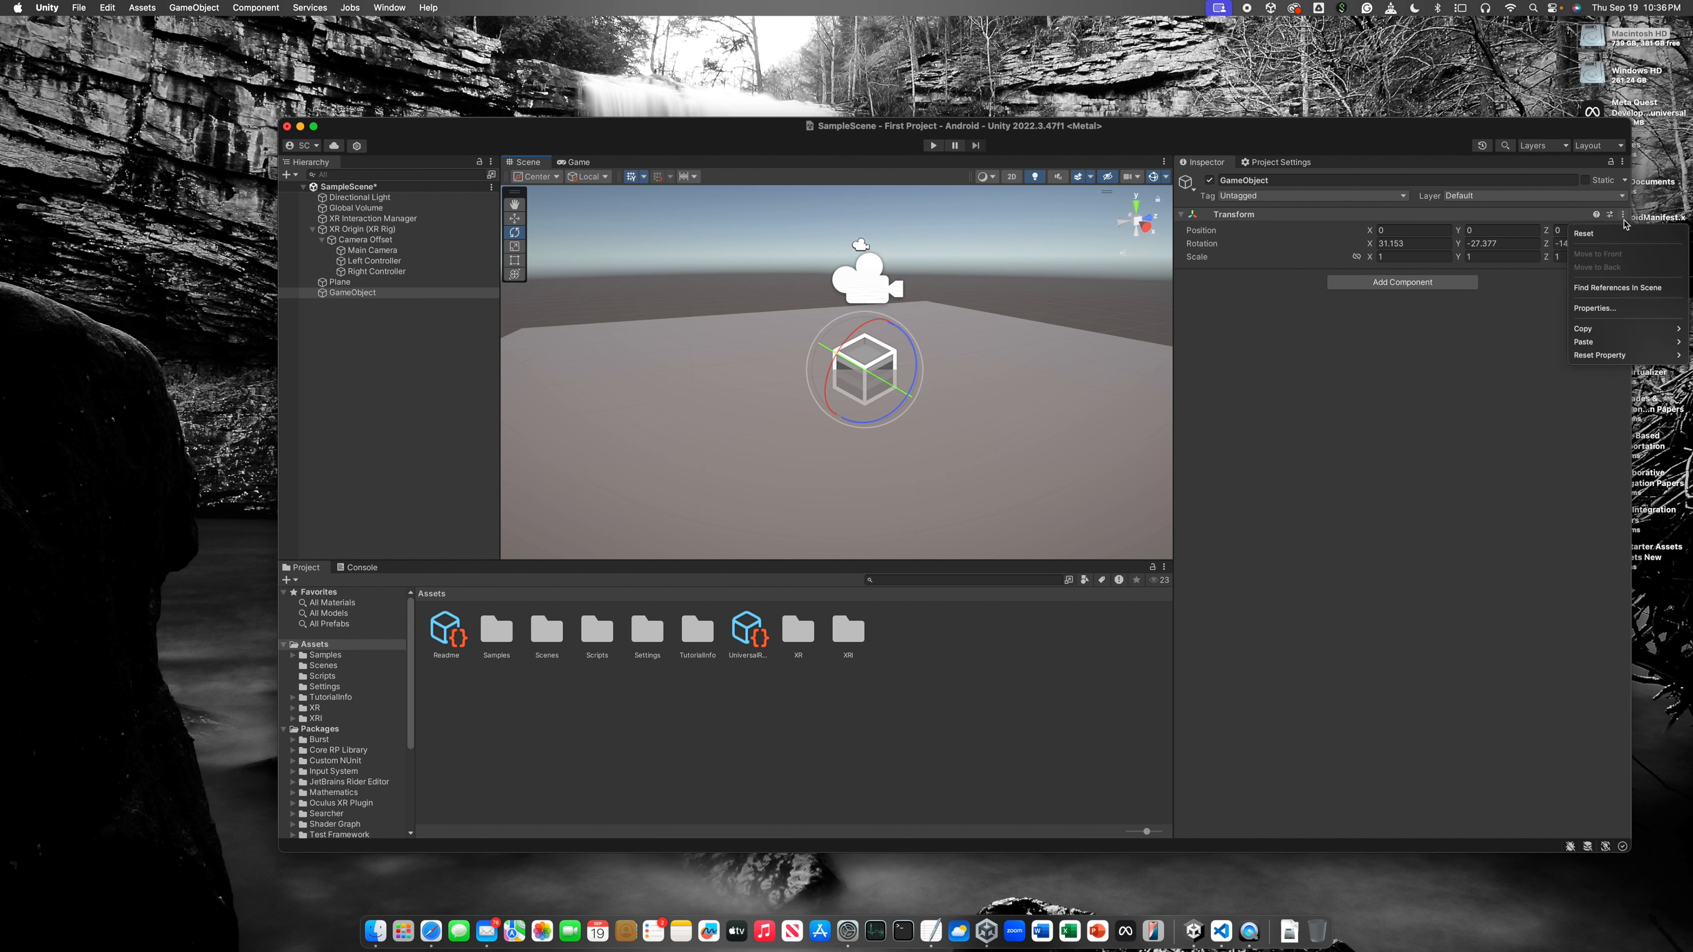
{"action": "left_click", "coordinate": [1612, 234]}
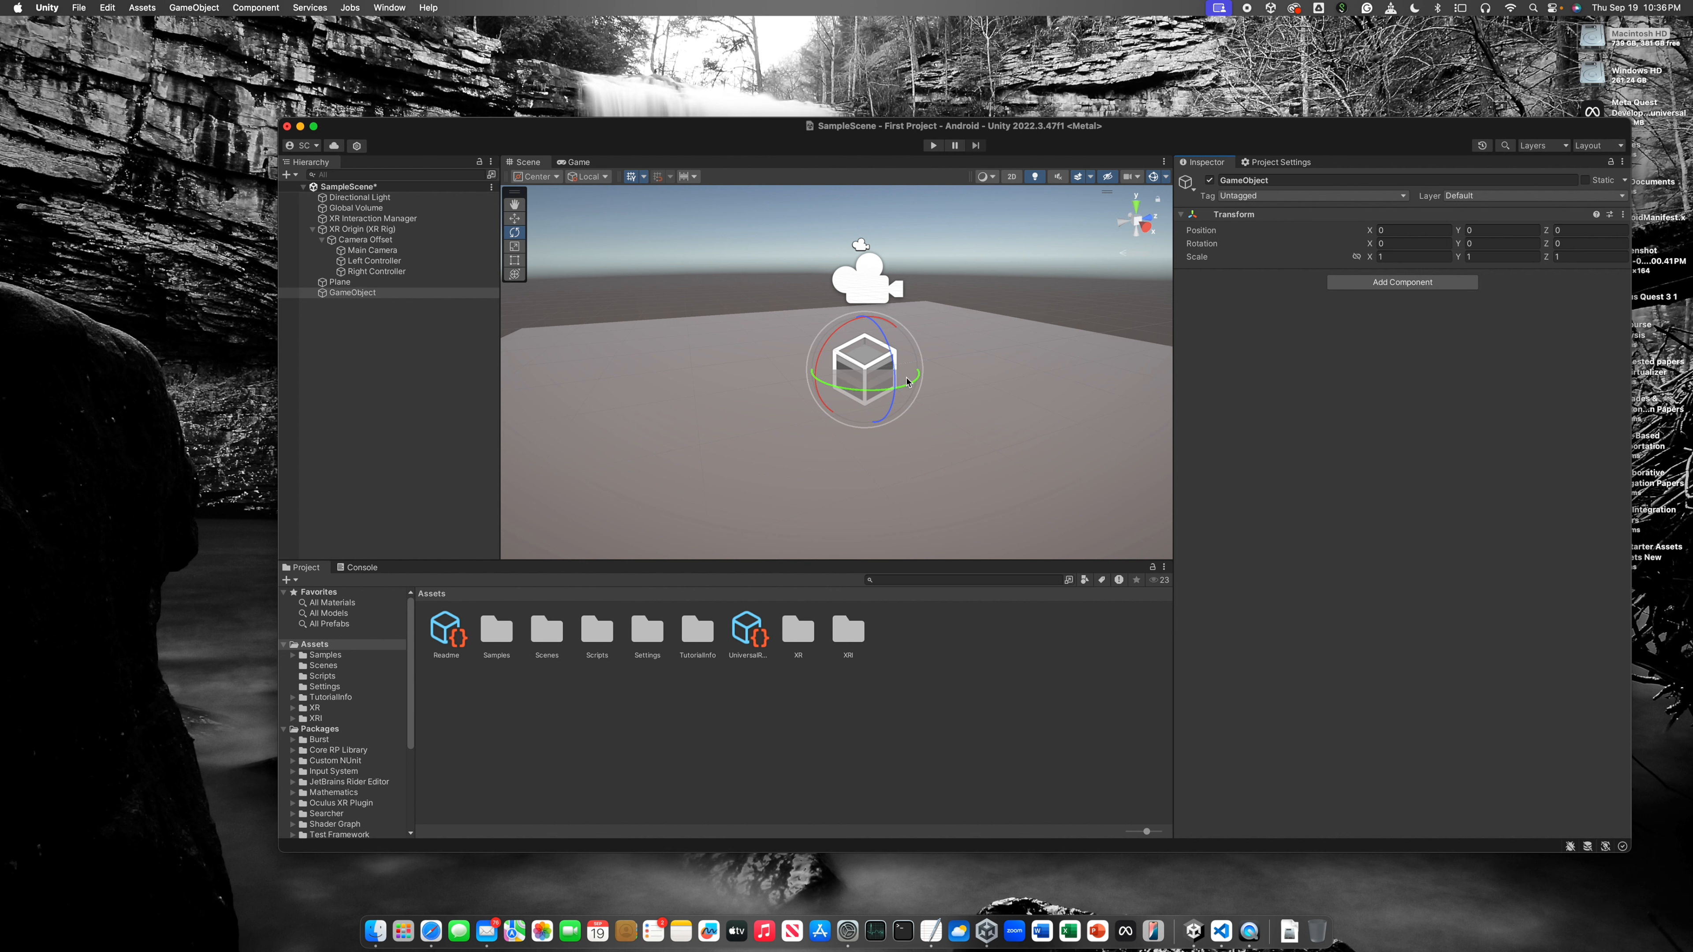
{"action": "left_click", "coordinate": [514, 220]}
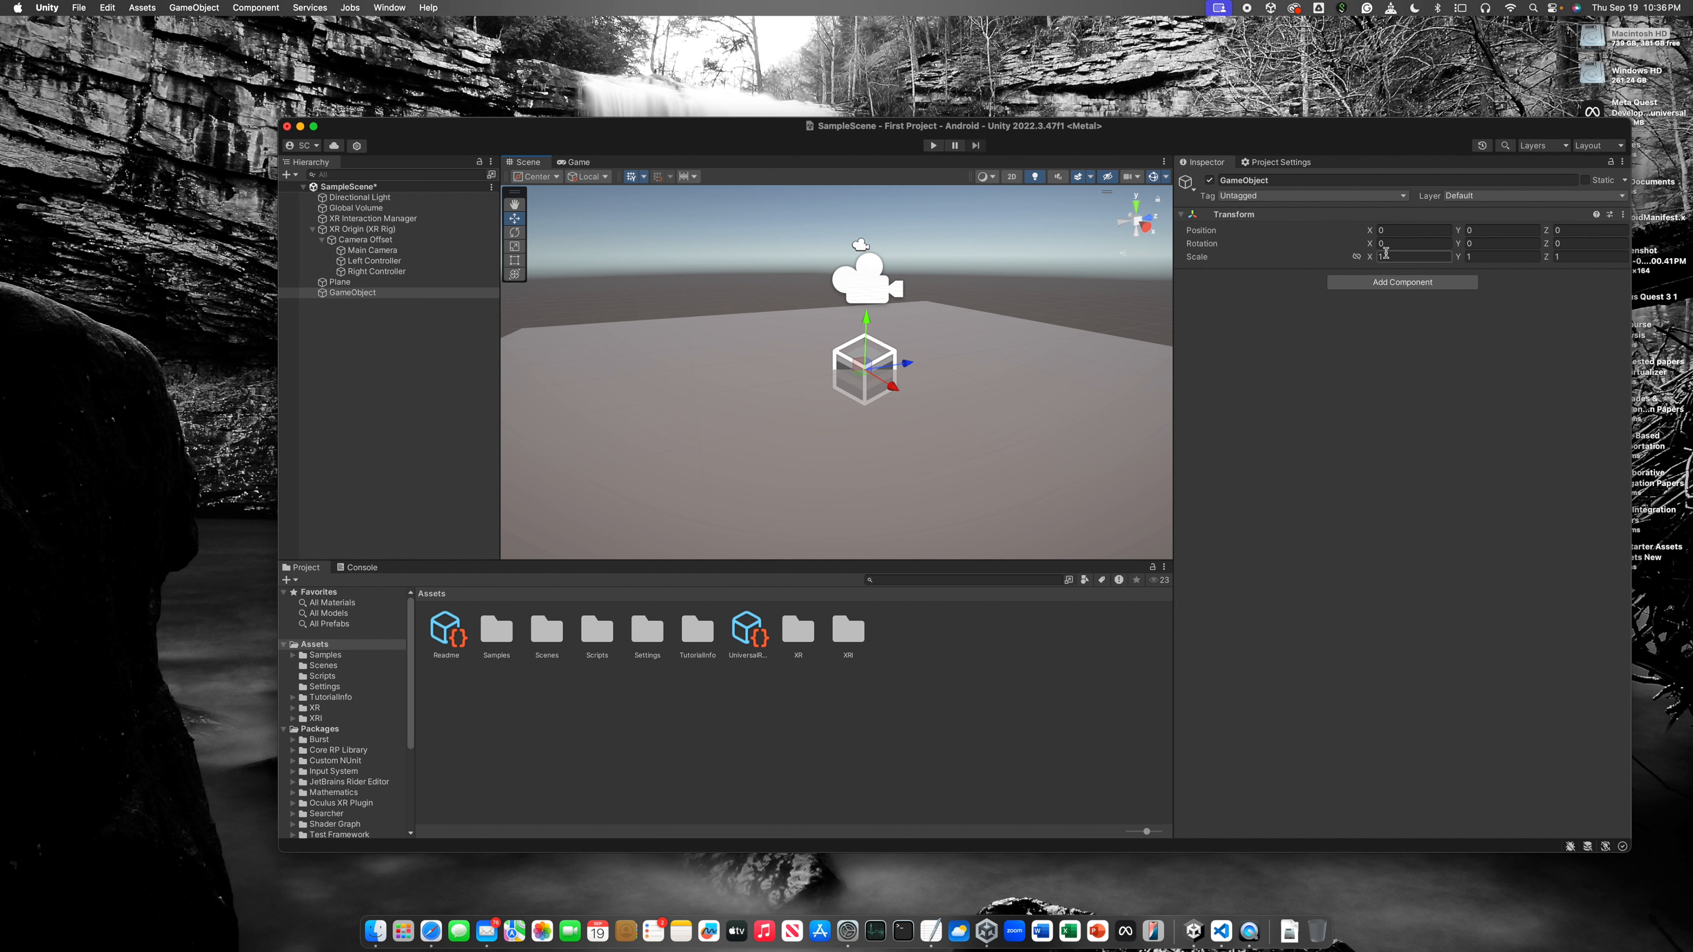
Step: Add a 3D cube to the scene and reset its Transform to the origin
{"action": "right_click", "coordinate": [402, 333]}
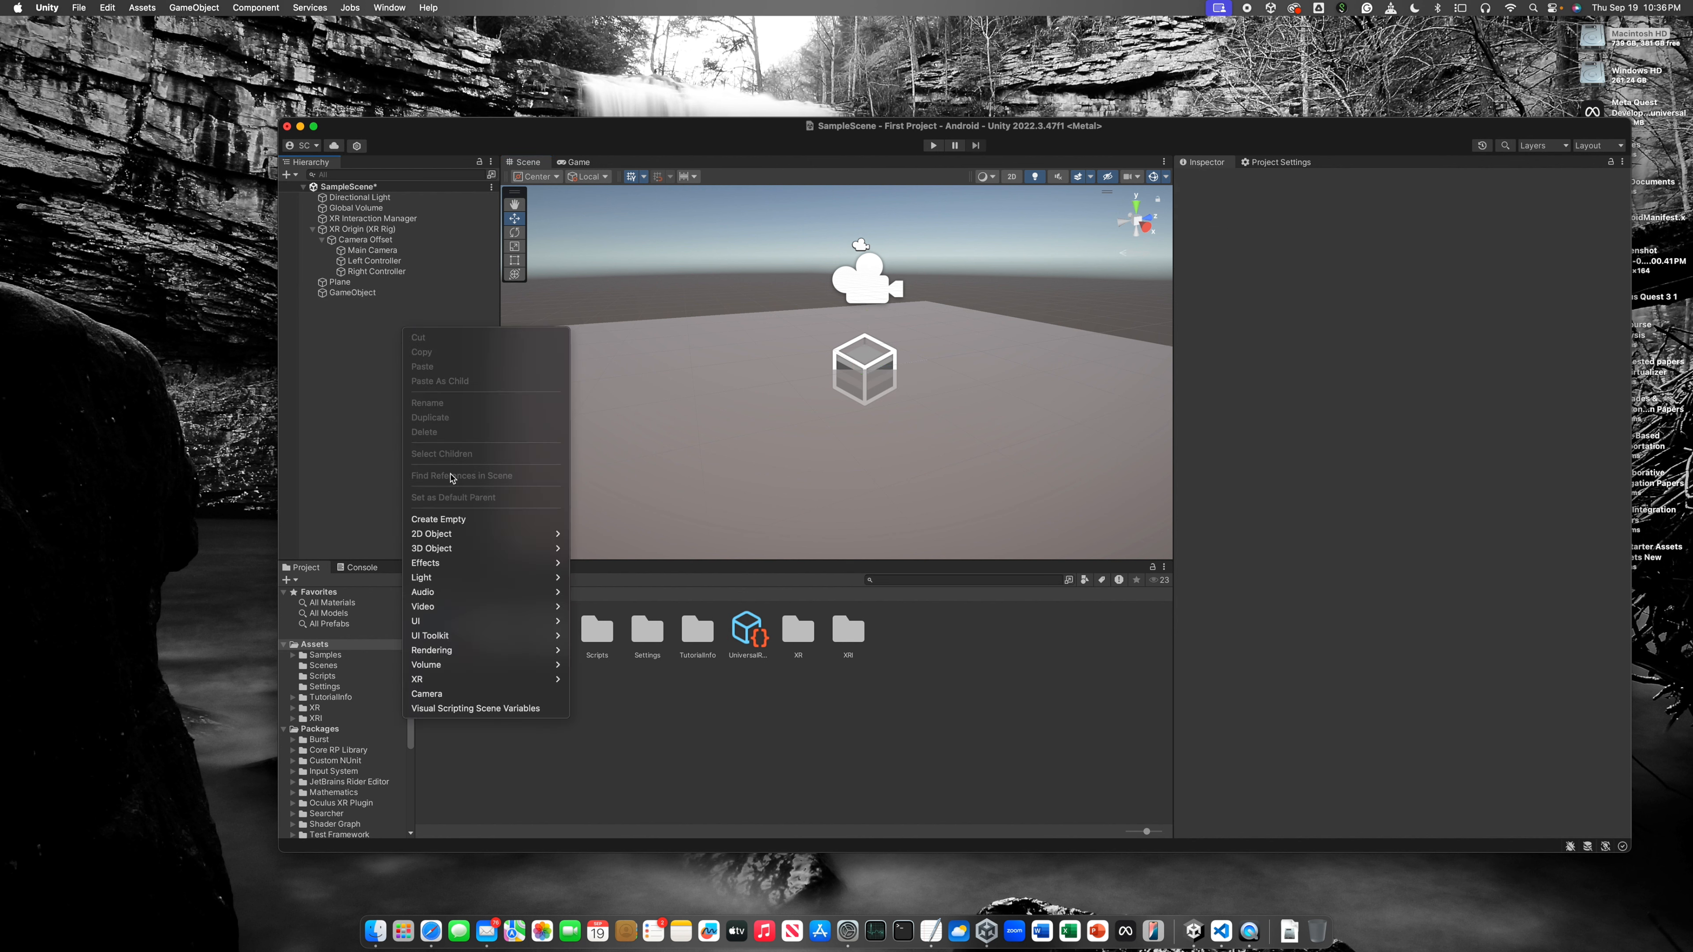
{"action": "mouse_move", "coordinate": [467, 548]}
{"action": "left_click", "coordinate": [598, 551]}
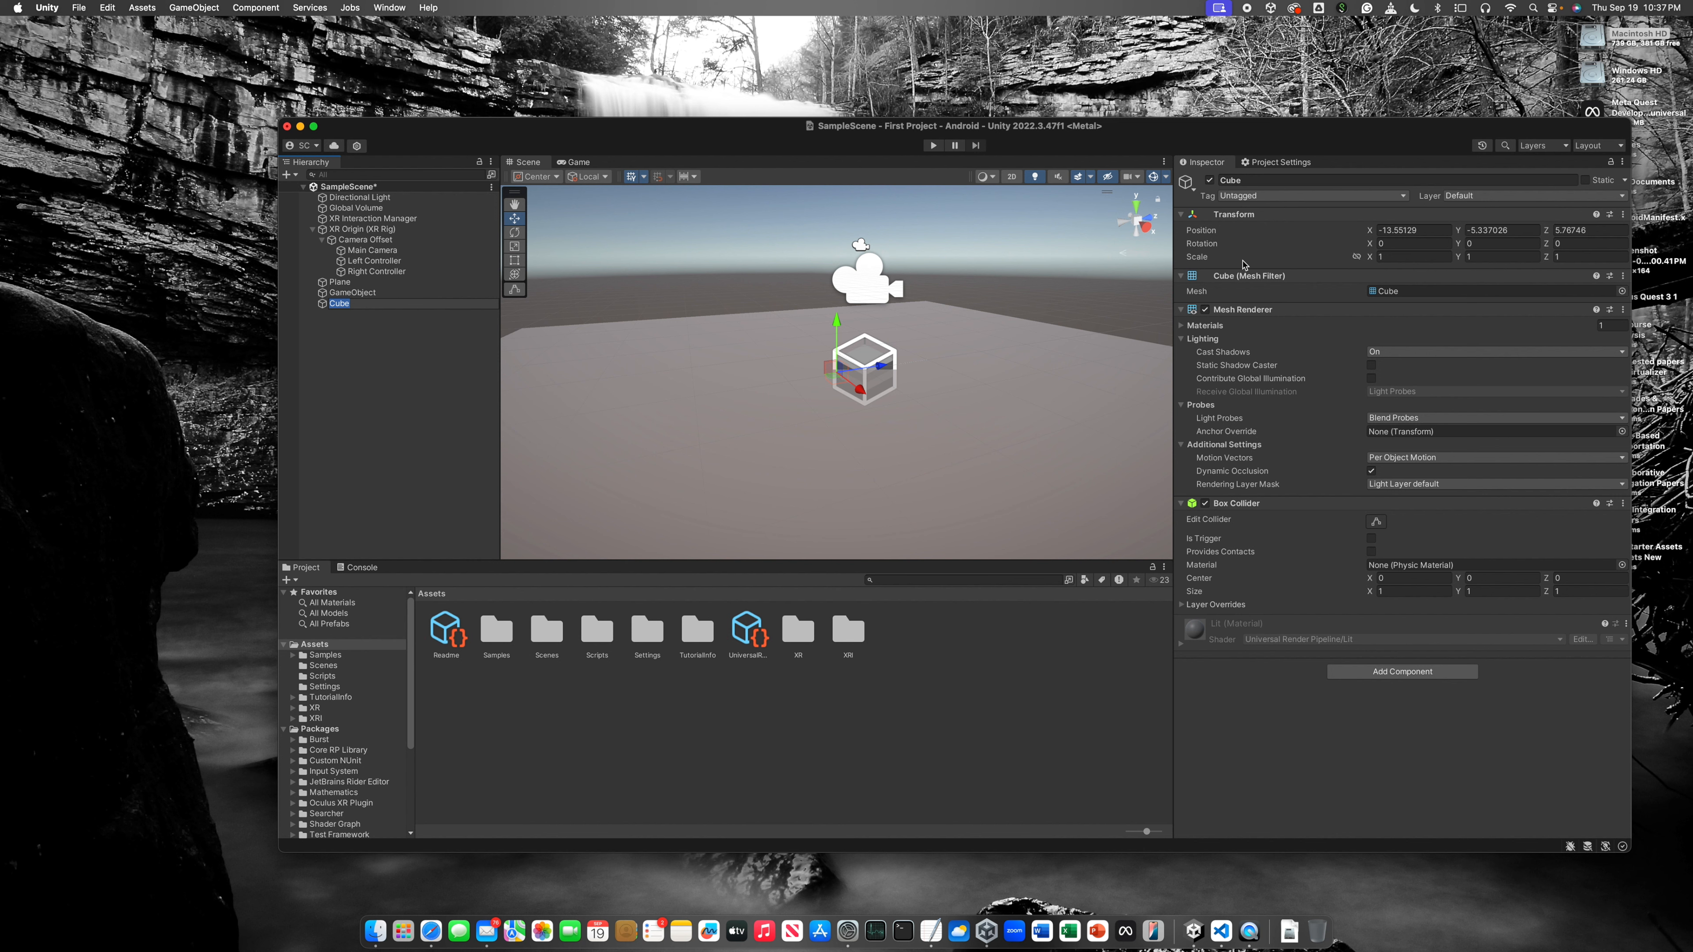
{"action": "left_click", "coordinate": [1623, 215]}
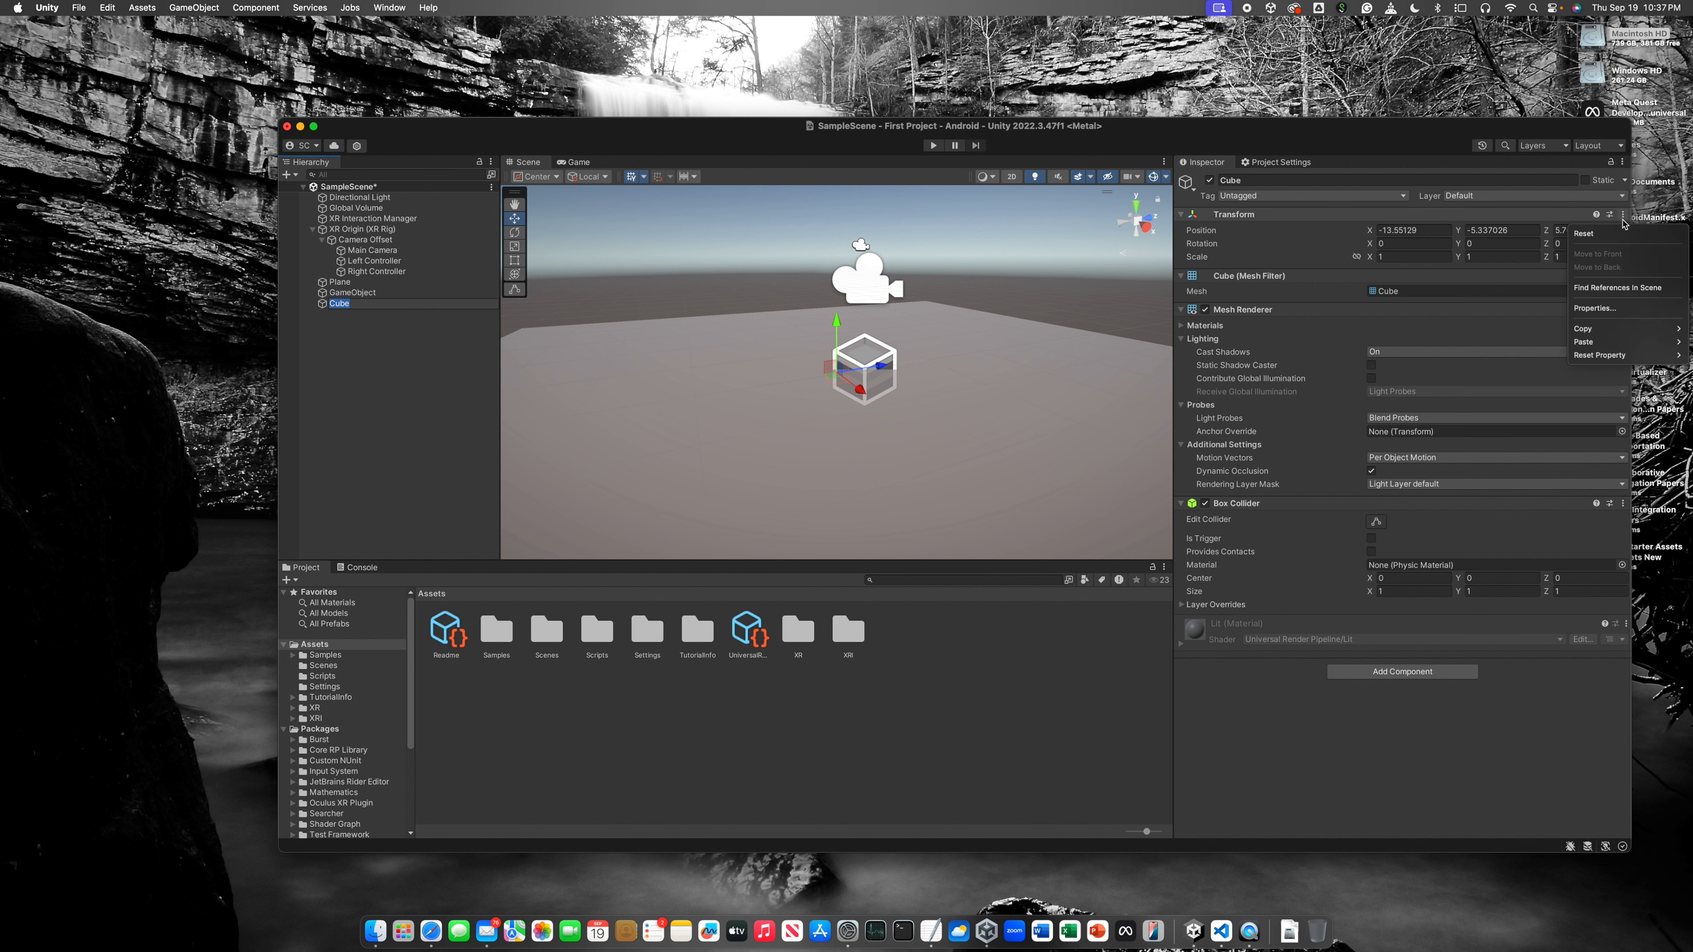
{"action": "left_click", "coordinate": [1597, 231]}
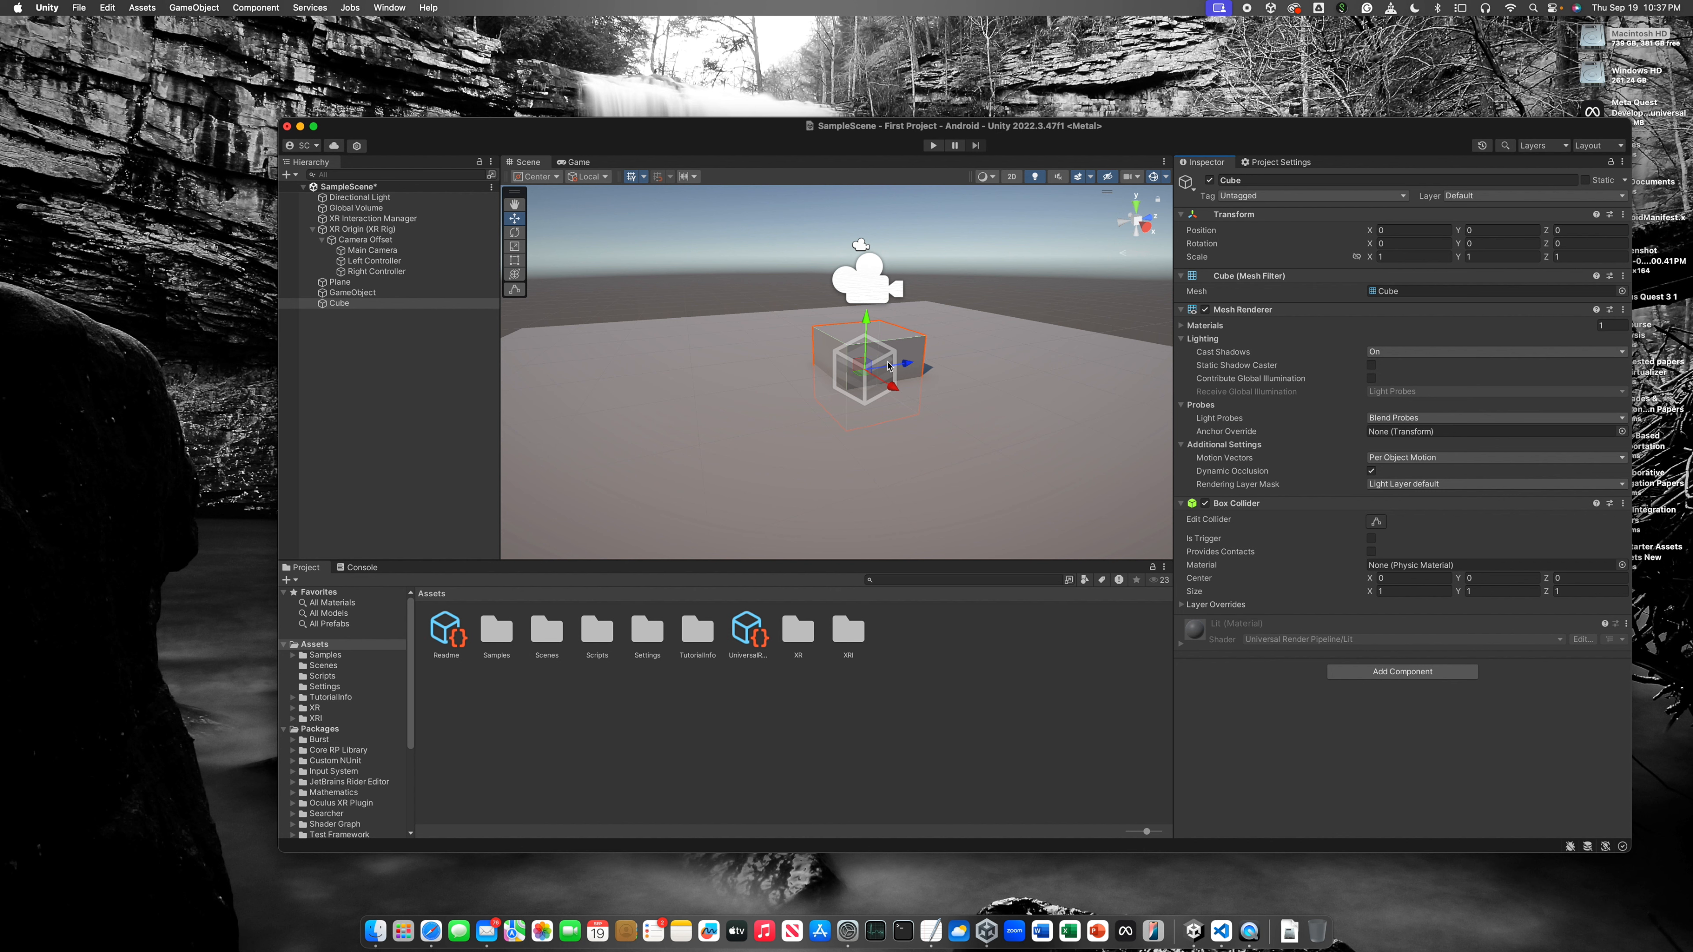
Step: Move the cube to about X 0.73, Y 0.58, Z 1.68 and set its scale to 0.5 on all three axes
{"action": "left_click_drag", "start_coordinate": [866, 320], "coordinate": [1067, 333]}
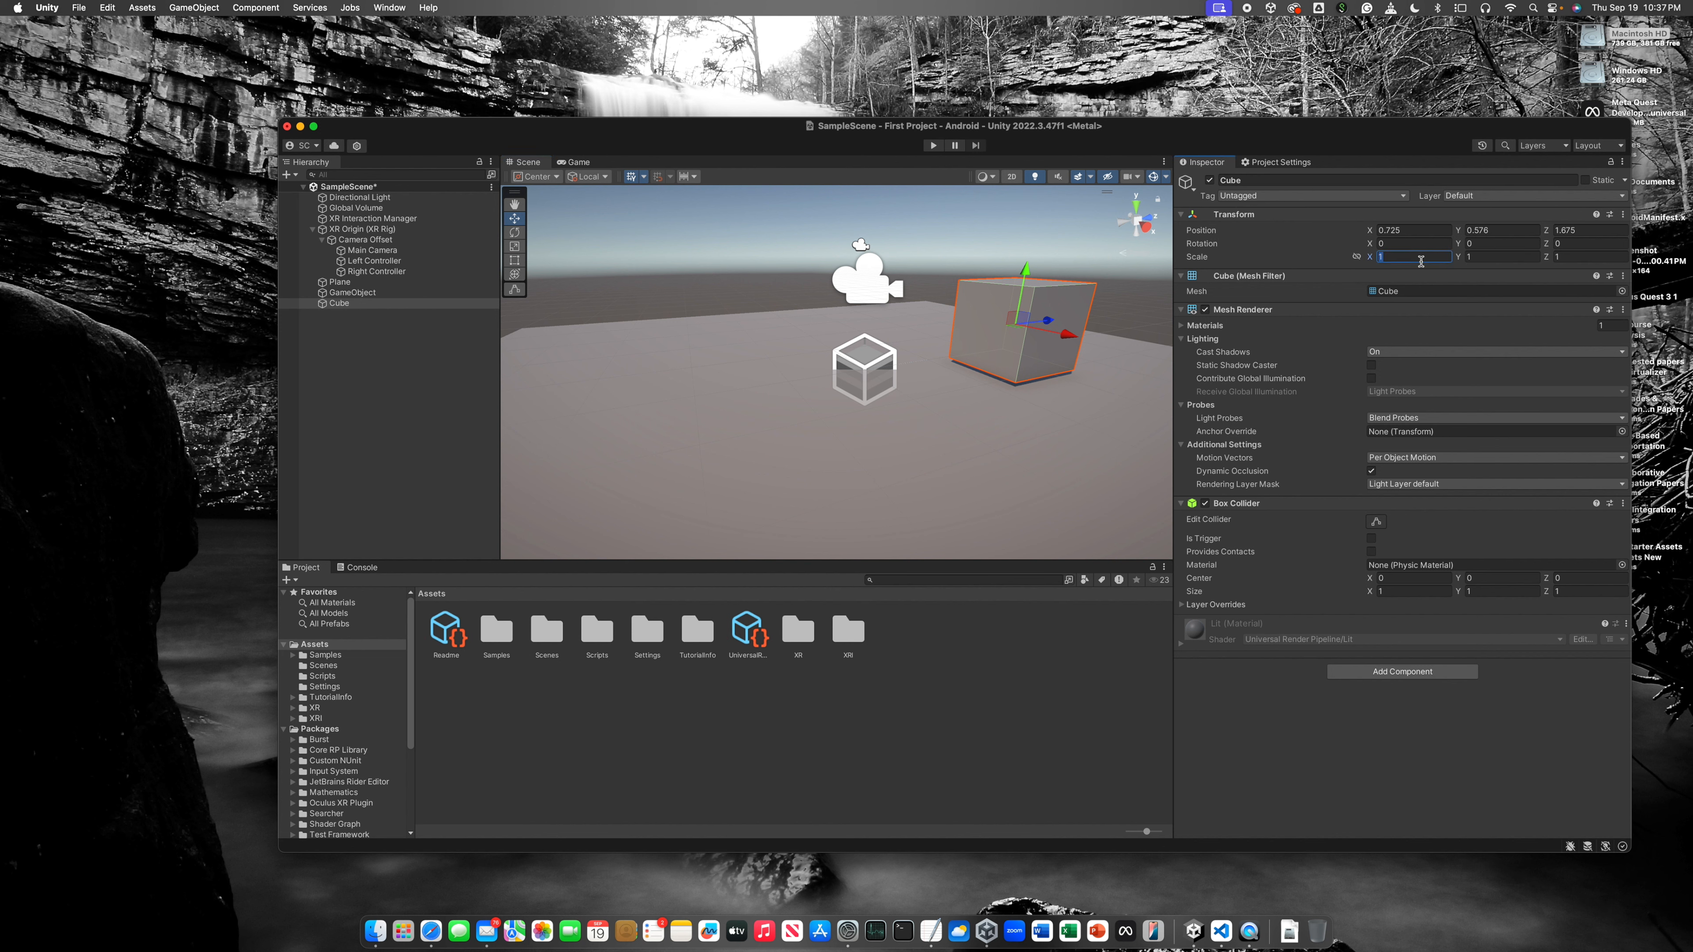
{"action": "type", "text": "0.5"}
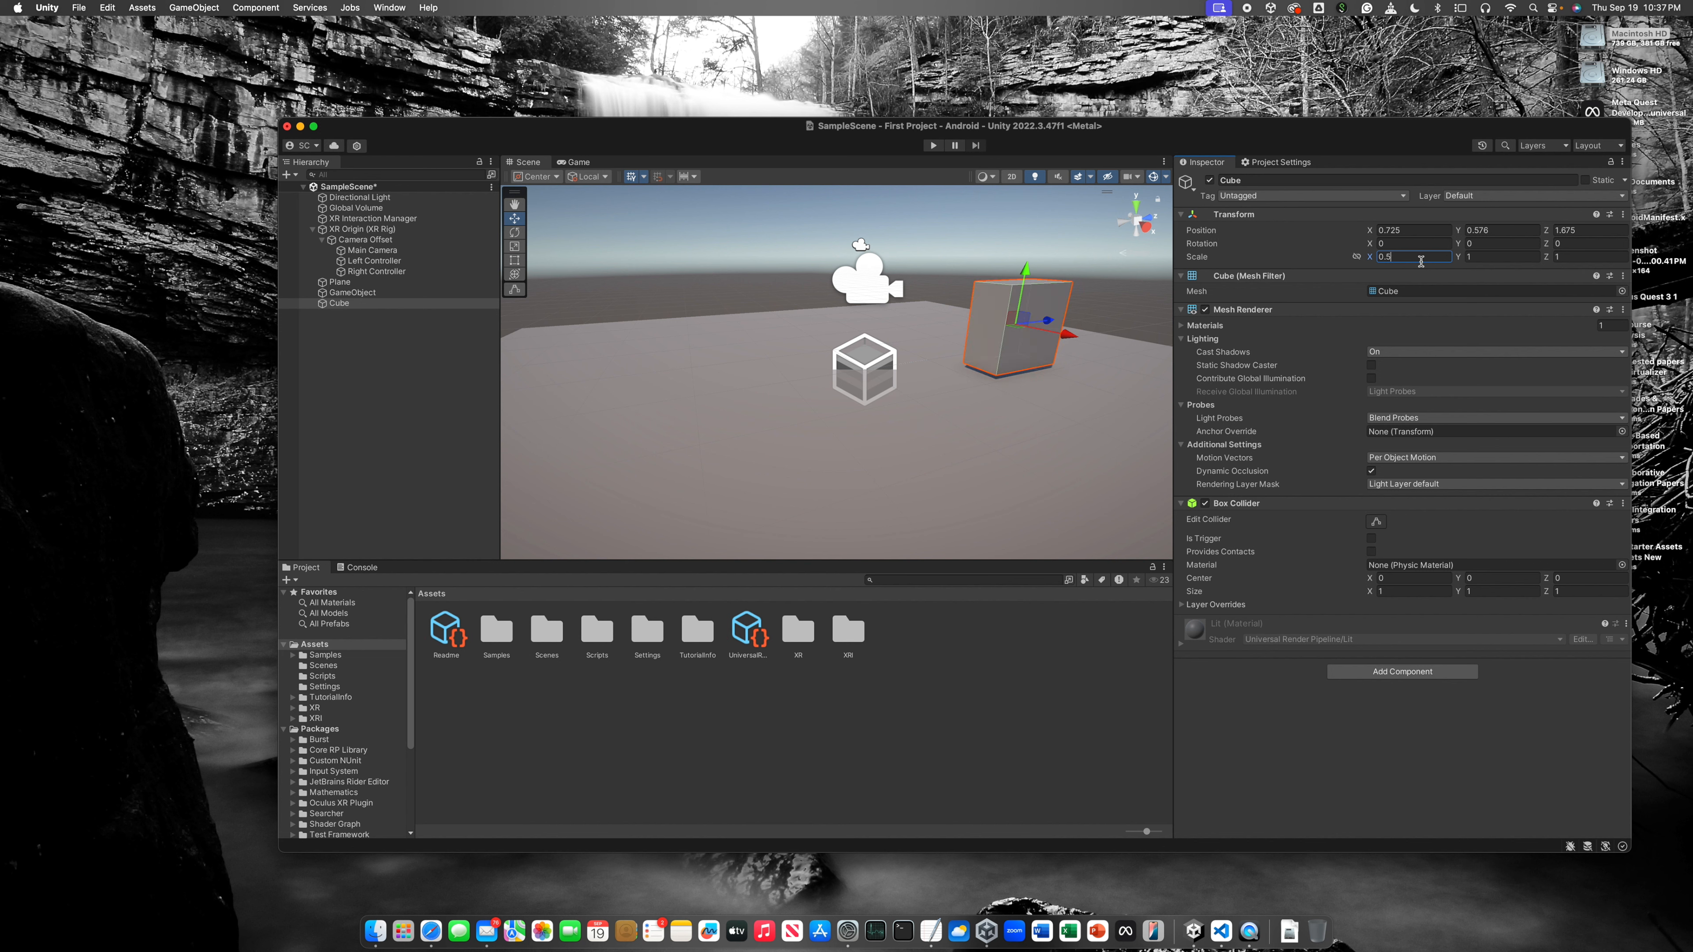
{"action": "key", "text": "Tab"}
{"action": "type", "text": "0"}
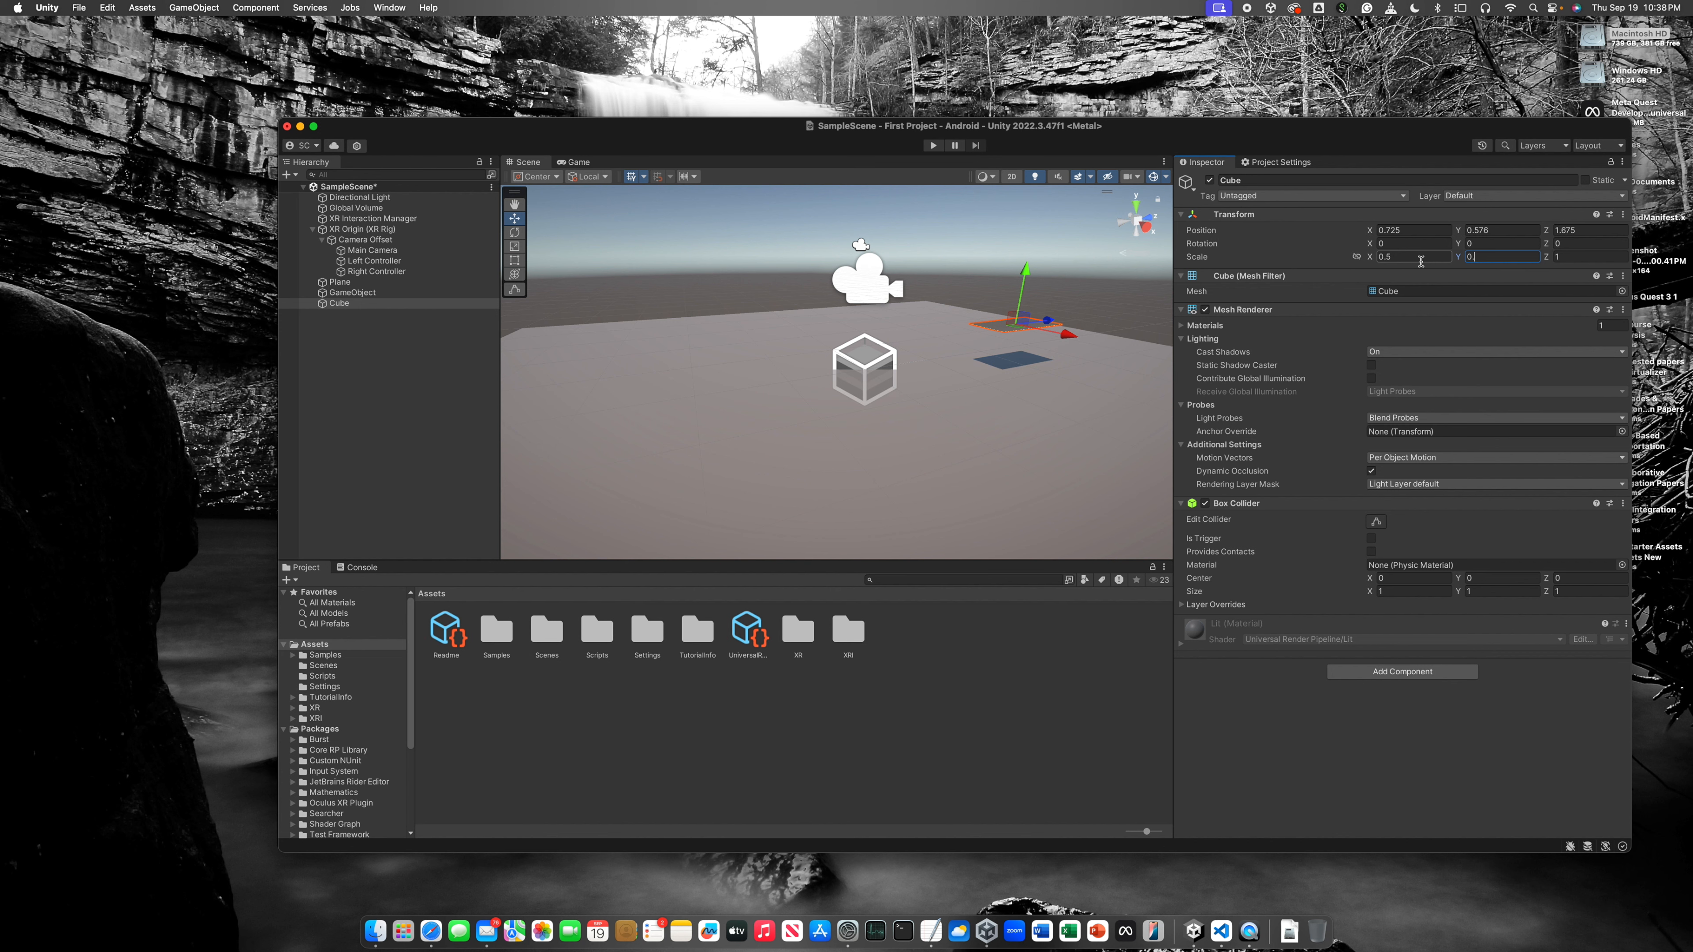
{"action": "type", "text": ".5"}
{"action": "key", "text": "Tab"}
{"action": "type", "text": "0."}
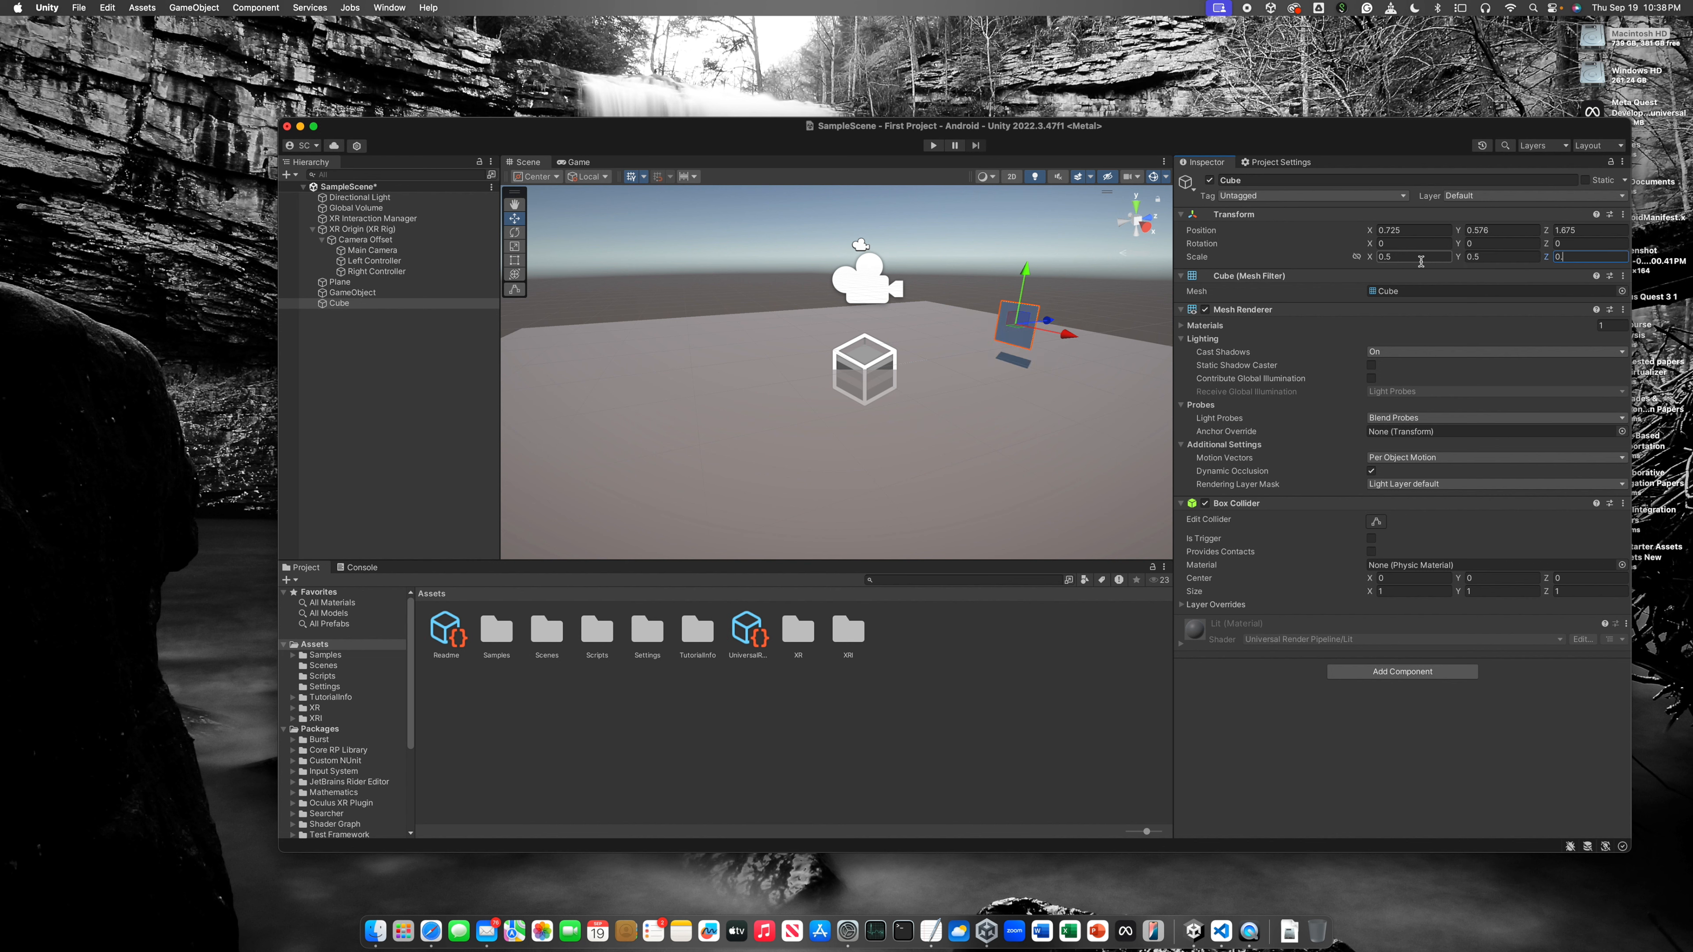
{"action": "type", "text": "5"}
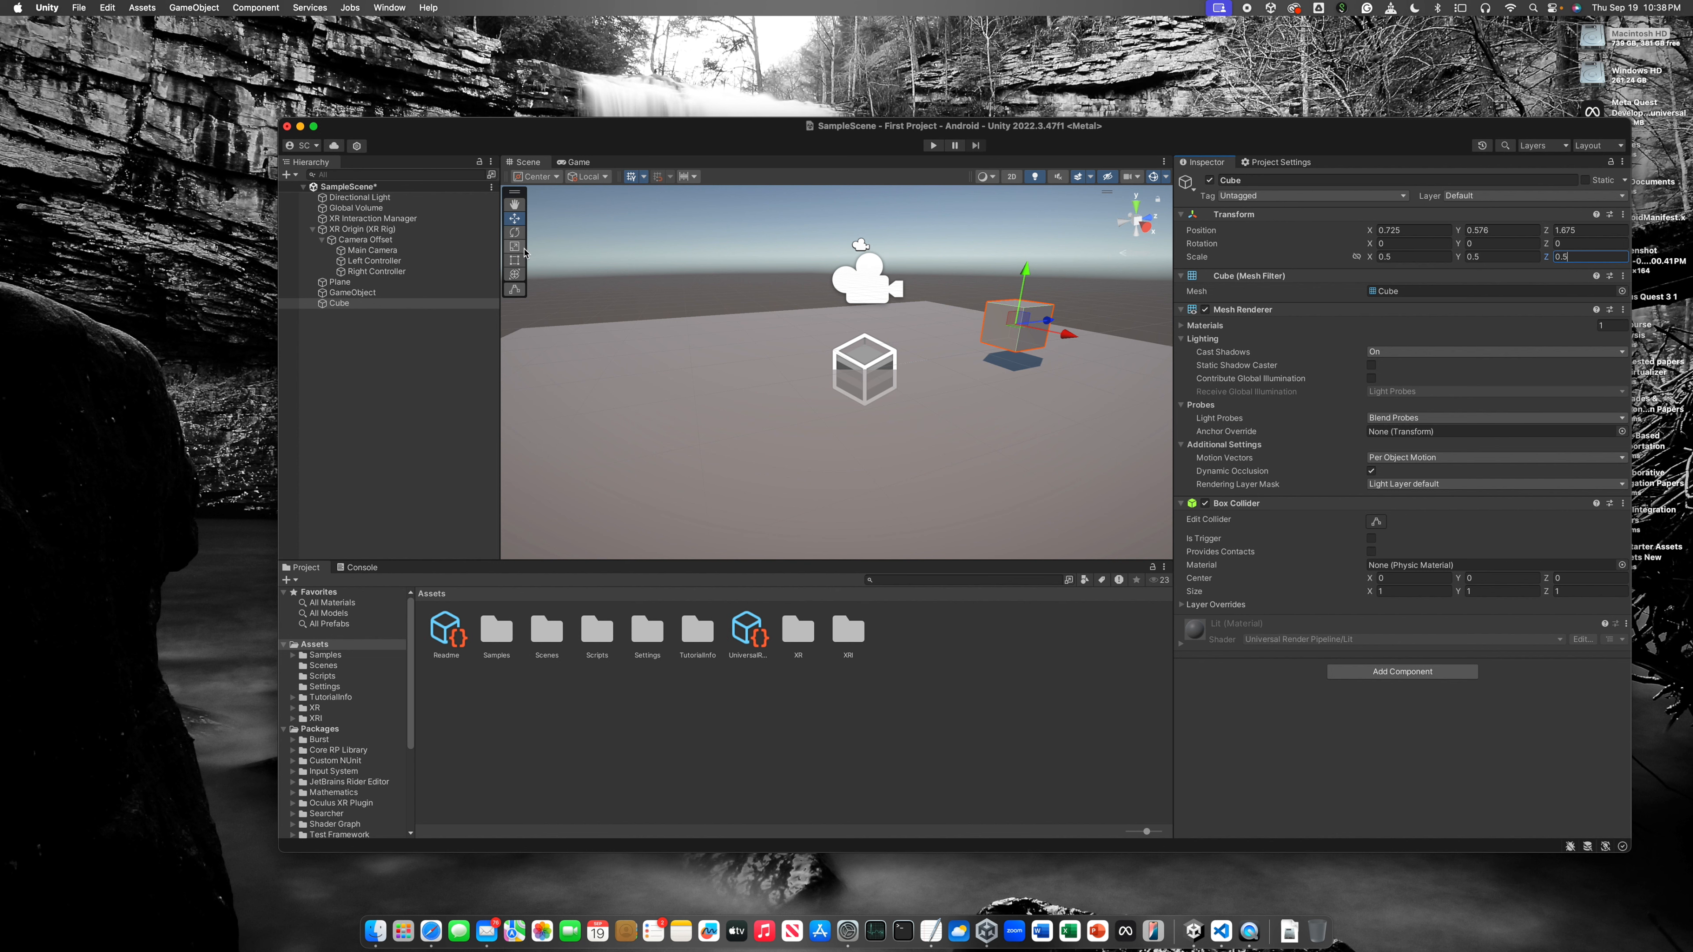
Step: Resize the cube freehand with the Rect tool to a scale of about X 0.63, Y 0.93, Z 1.78
{"action": "left_click", "coordinate": [514, 264]}
{"action": "left_click_drag", "start_coordinate": [1001, 323], "coordinate": [1029, 266]}
{"action": "right_click_drag", "start_coordinate": [1041, 312], "coordinate": [674, 315]}
{"action": "left_click_drag", "start_coordinate": [692, 303], "coordinate": [669, 305]}
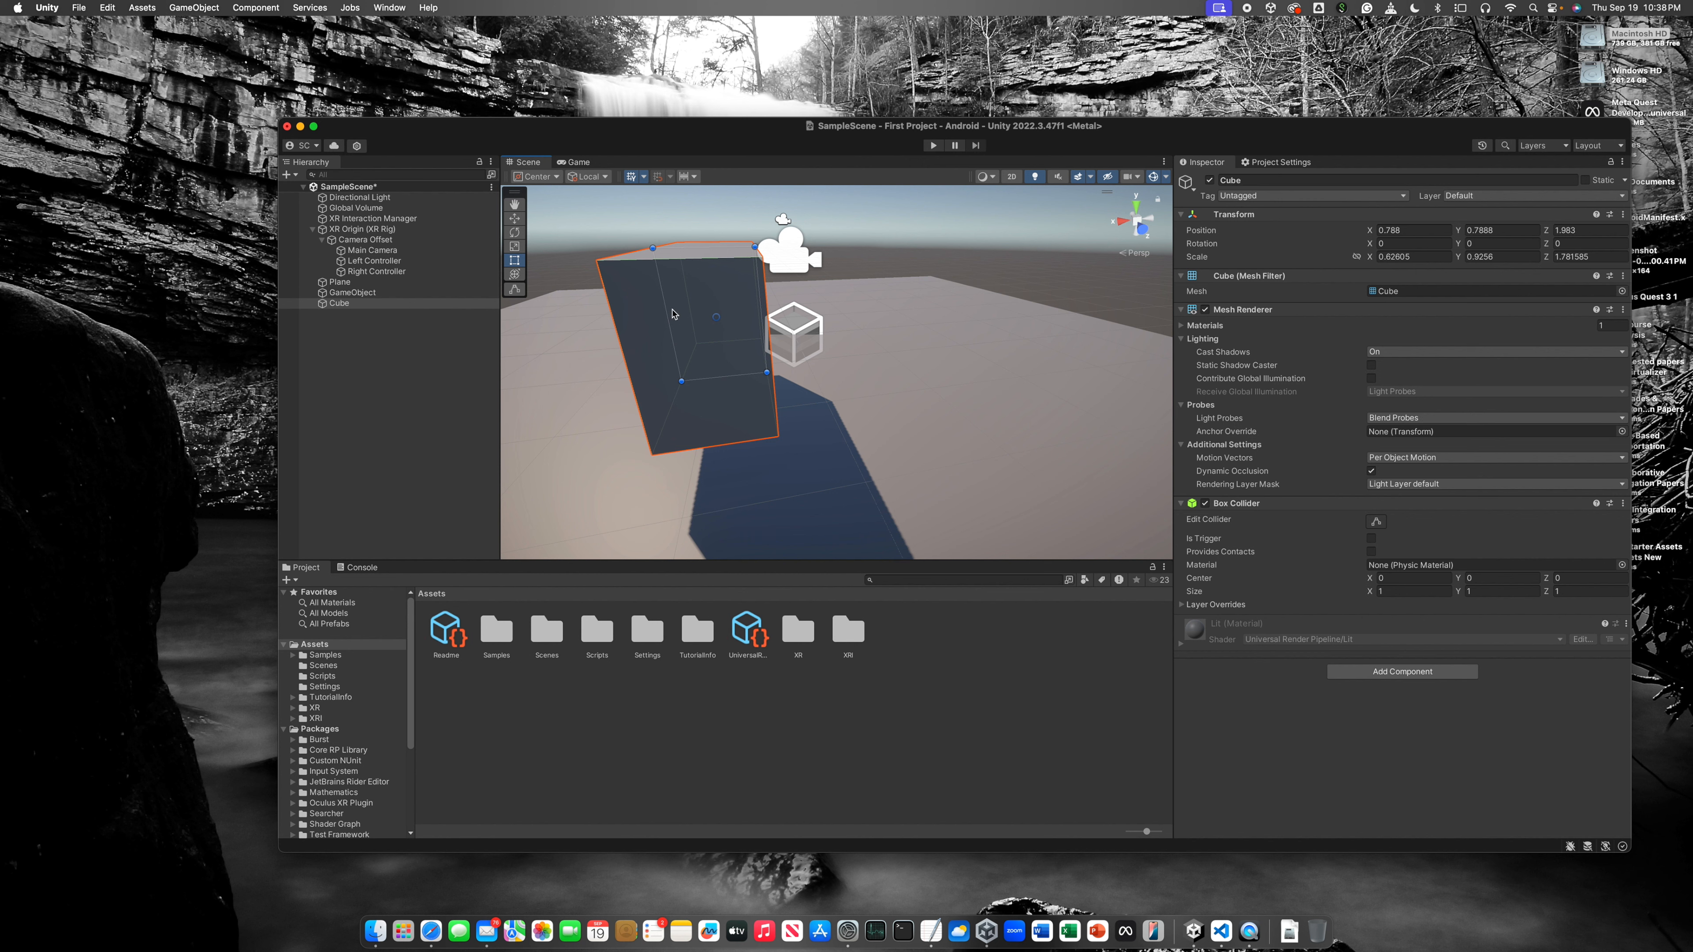
Step: Enlarge the cube with the Scale tool to about X 0.94, Y 1.46, Z 2.37, and switch back to the Rect tool
{"action": "right_click_drag", "start_coordinate": [713, 300], "coordinate": [1031, 290]}
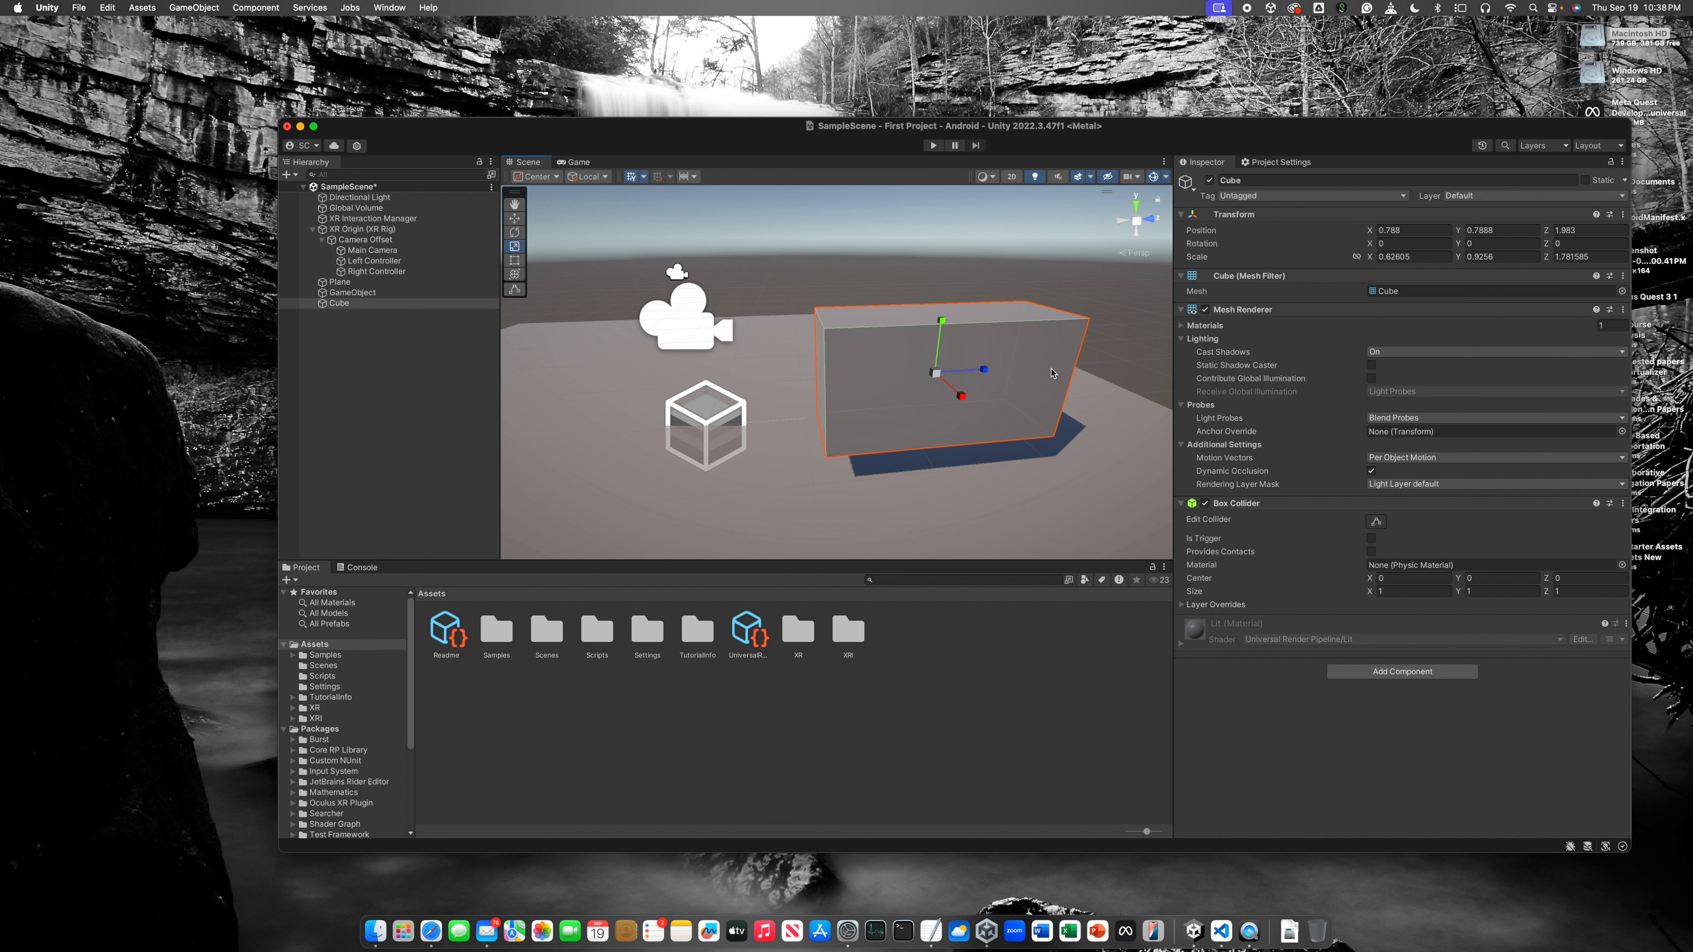
{"action": "left_click_drag", "start_coordinate": [941, 321], "coordinate": [935, 294]}
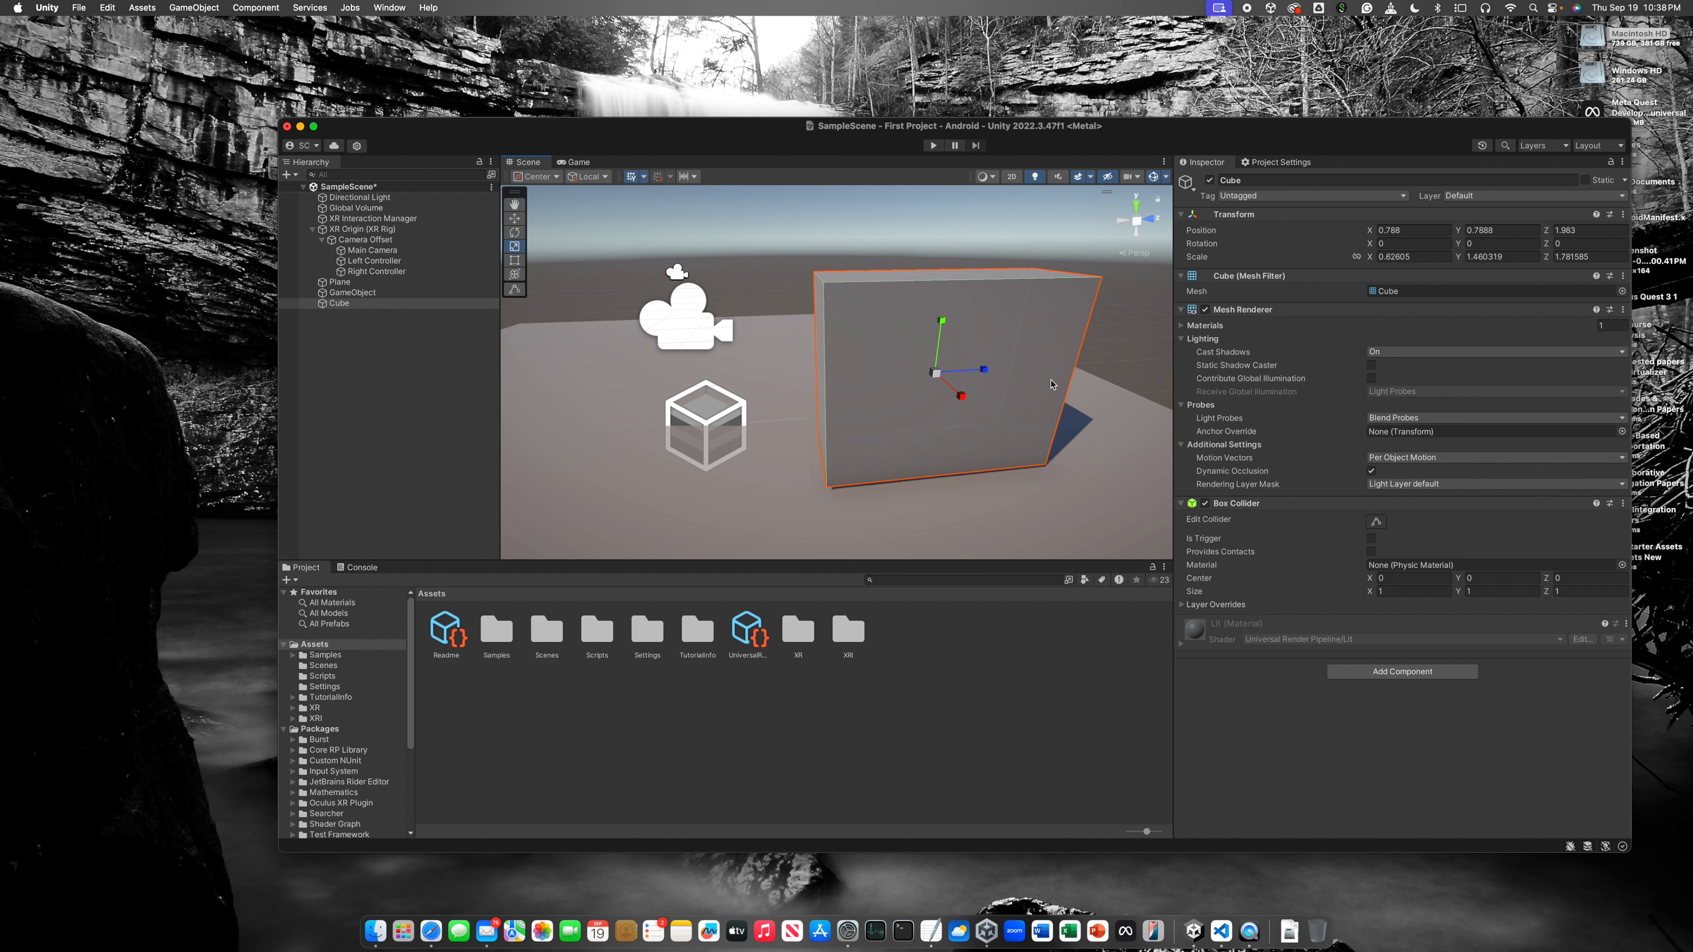
{"action": "left_click_drag", "start_coordinate": [984, 371], "coordinate": [971, 417]}
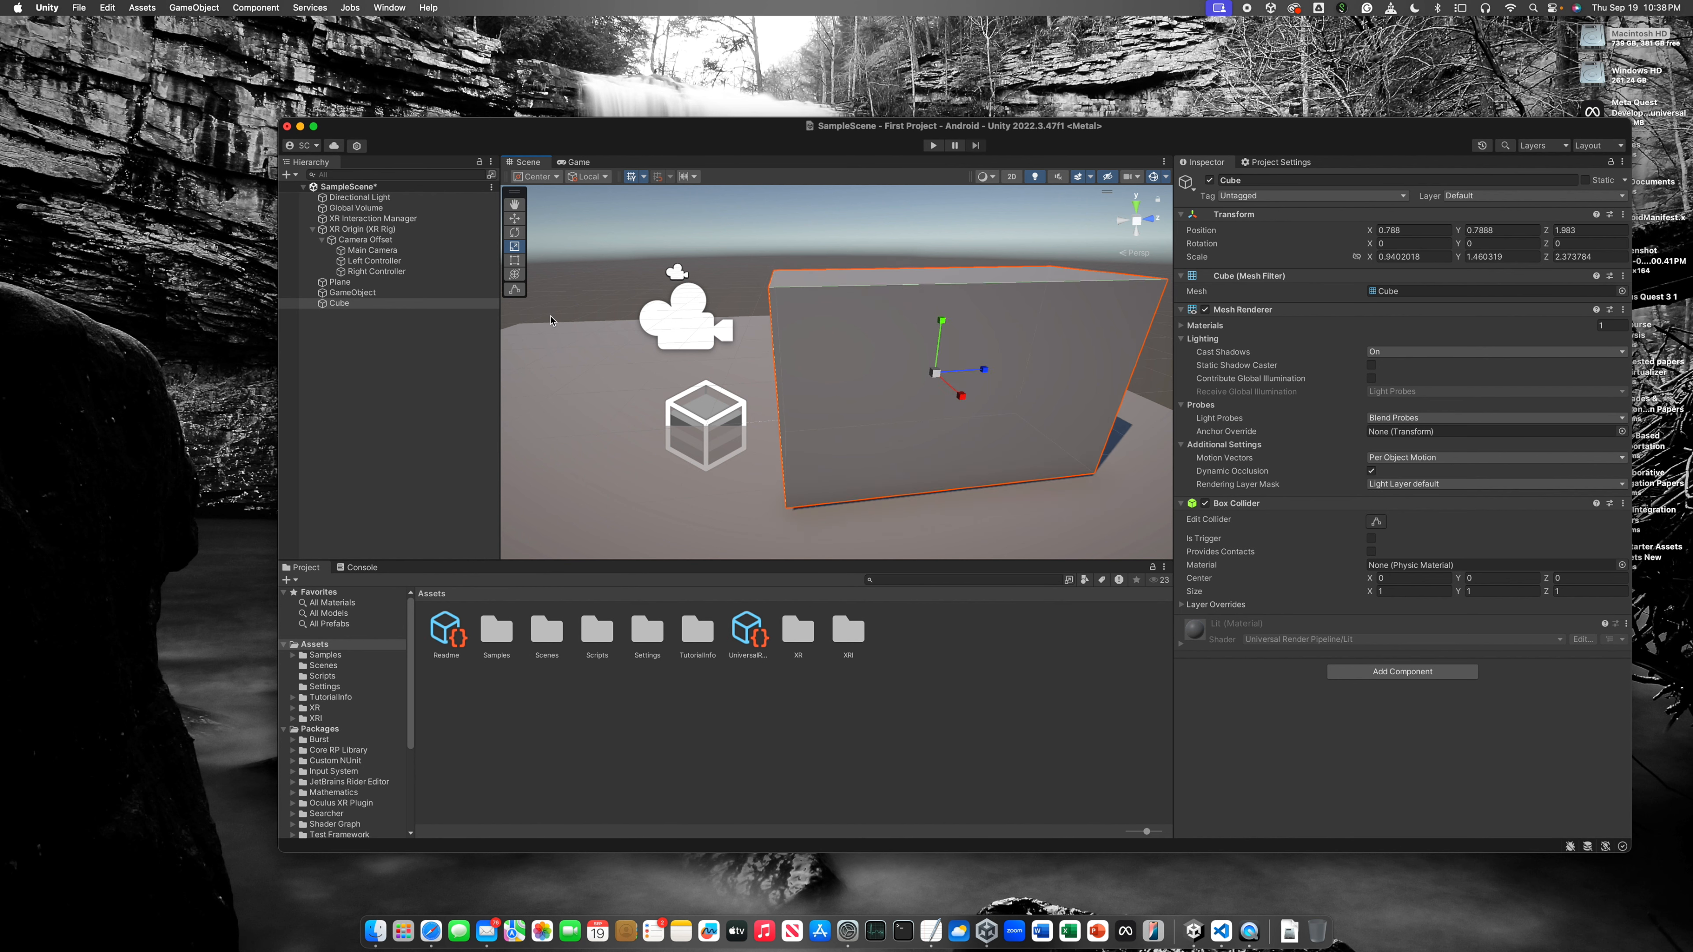
{"action": "left_click", "coordinate": [515, 262]}
{"action": "left_click", "coordinate": [516, 247]}
{"action": "left_click", "coordinate": [513, 260]}
Step: Examine the cube from different viewpoints by orbiting and flying forward, backward and sideways through the scene
{"action": "left_click_drag", "start_coordinate": [737, 359], "coordinate": [631, 324], "text": "alt"}
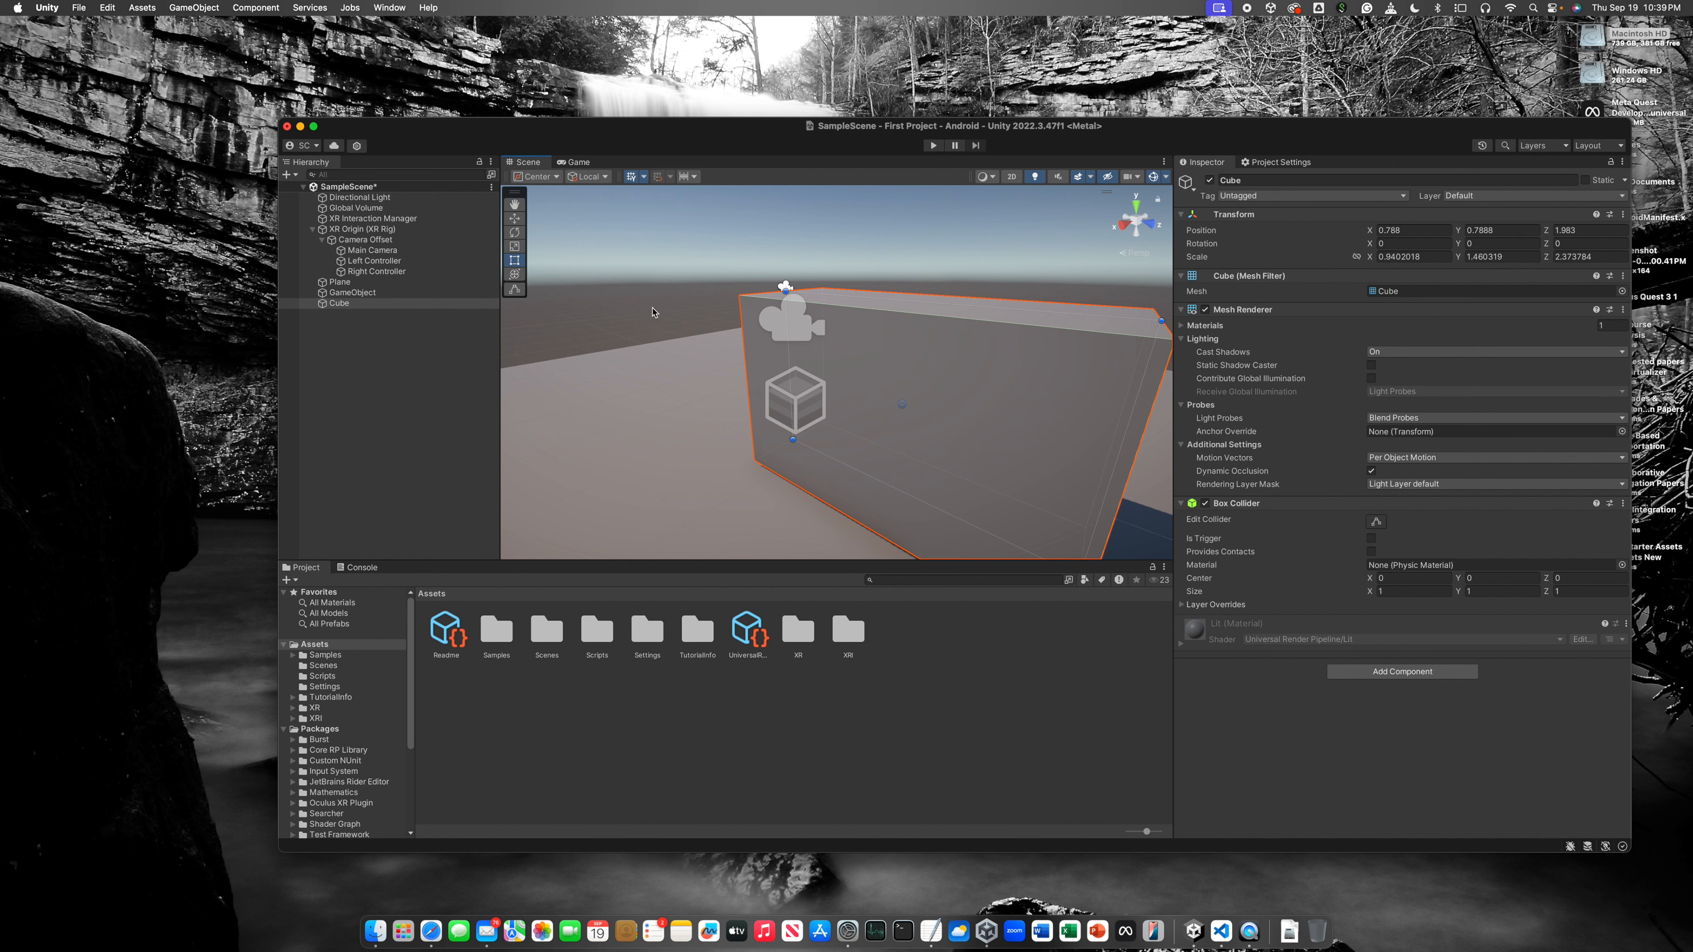
{"action": "left_click_drag", "start_coordinate": [657, 288], "coordinate": [665, 284], "text": "alt"}
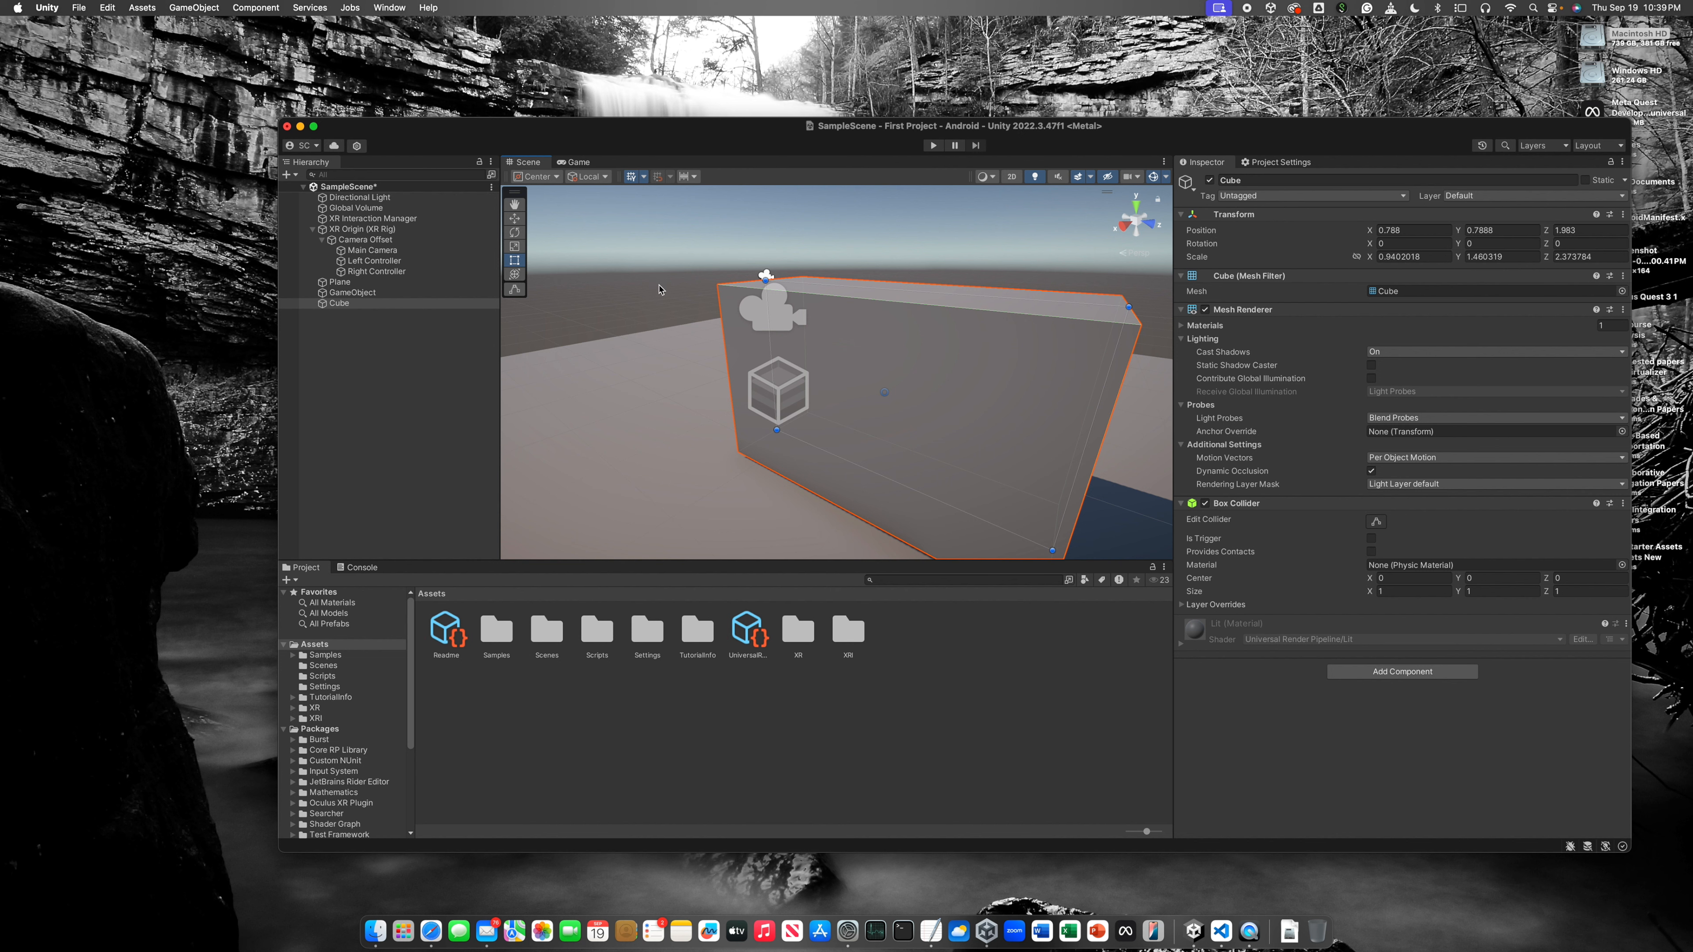
{"action": "left_click_drag", "start_coordinate": [659, 285], "coordinate": [659, 285], "text": "alt"}
{"action": "left_click_drag", "start_coordinate": [659, 285], "coordinate": [657, 287], "text": "alt"}
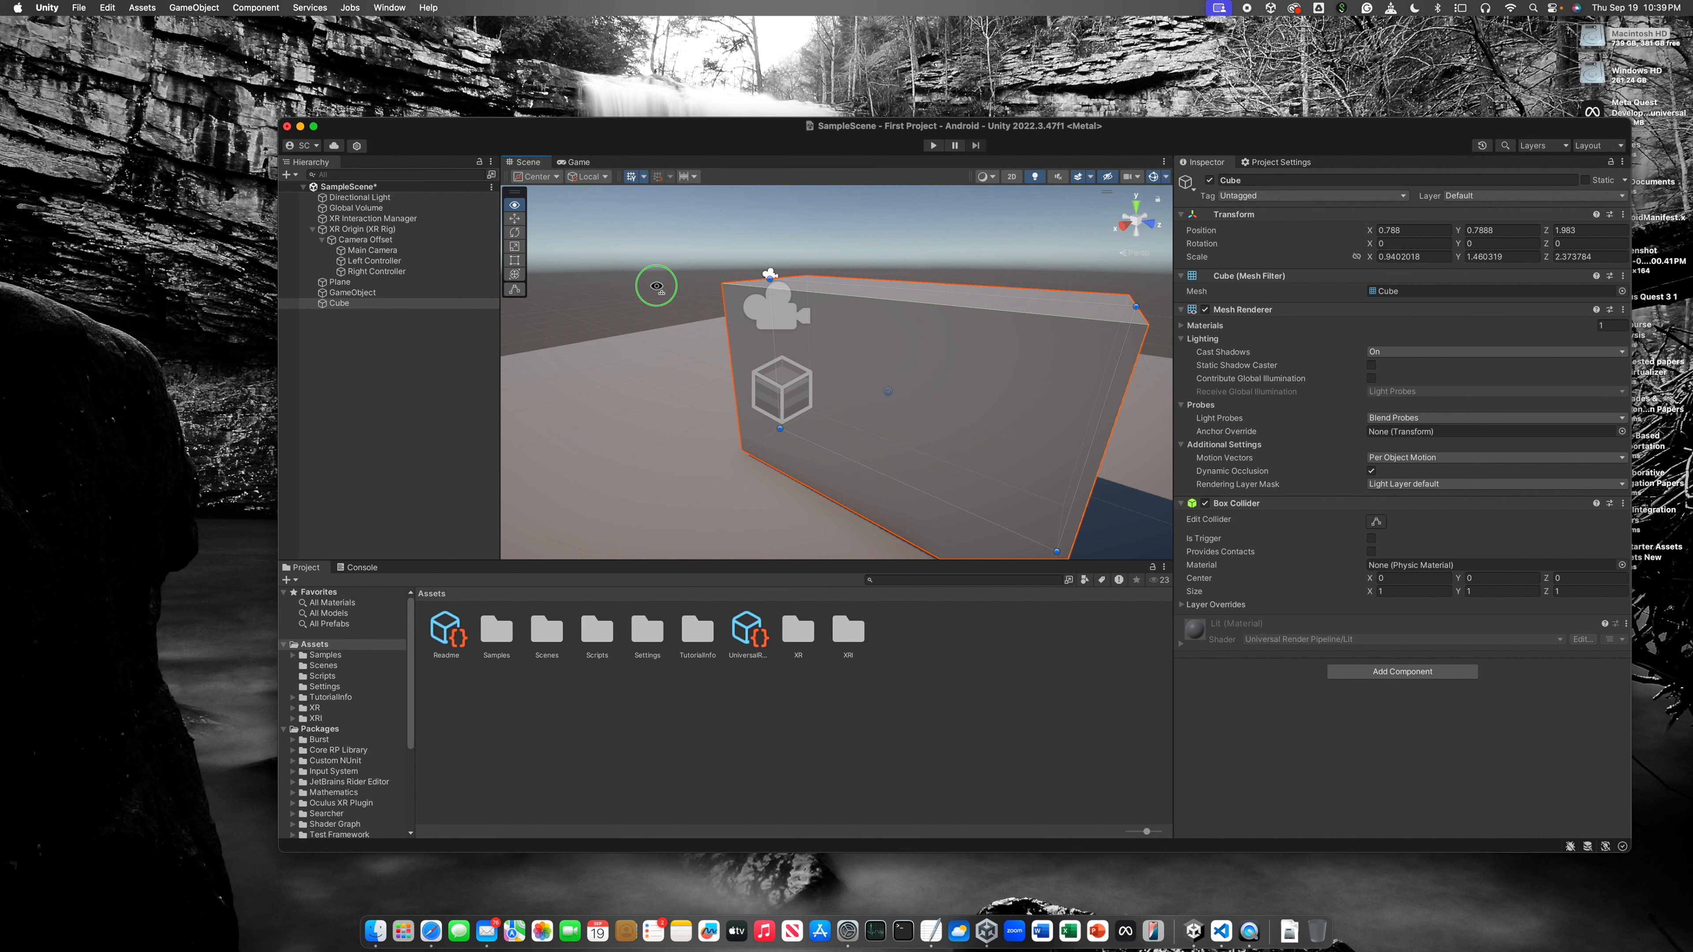
{"action": "key", "text": "w"}
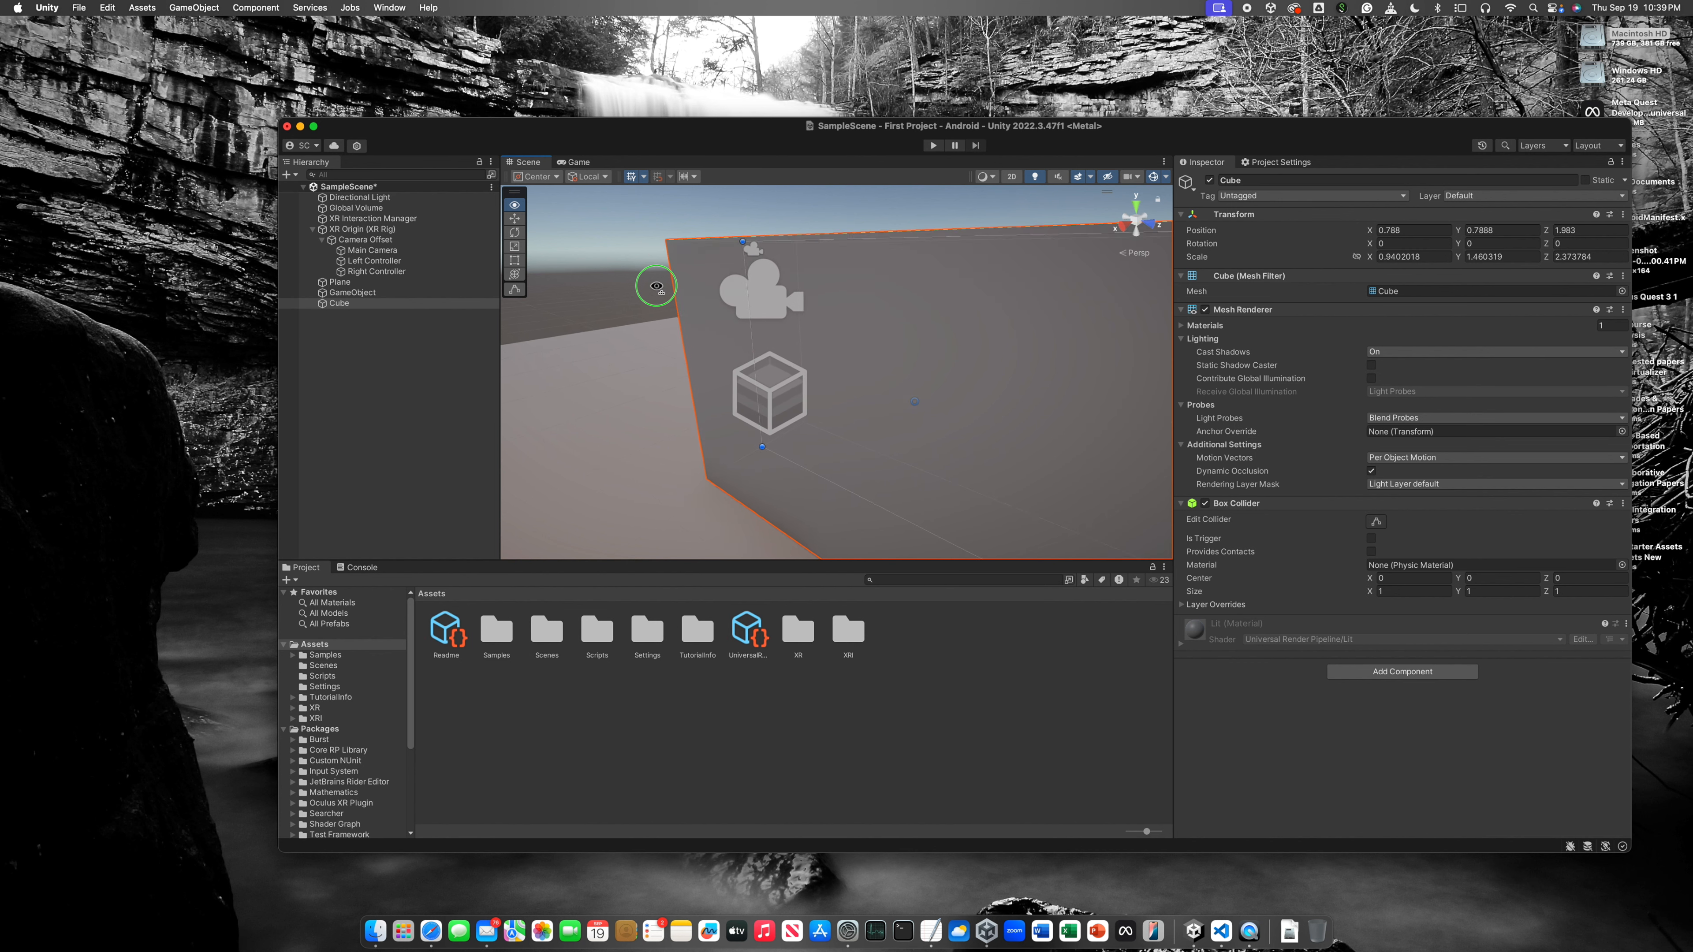
{"action": "key", "text": "s"}
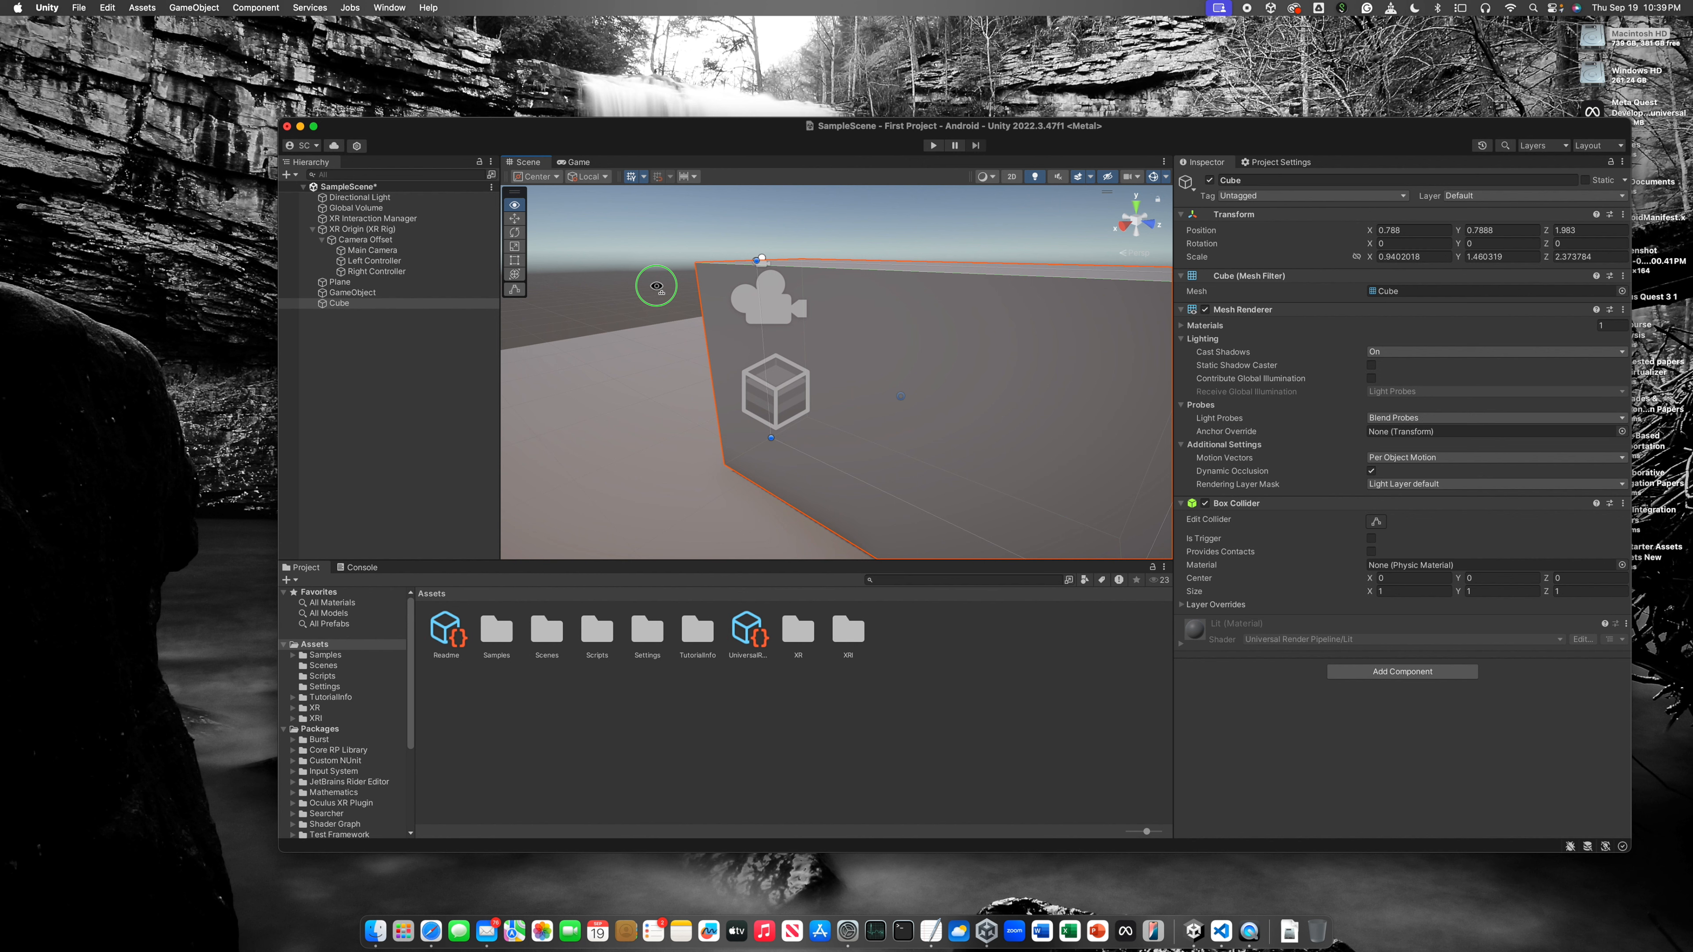
{"action": "right_click_drag", "start_coordinate": [657, 286], "coordinate": [655, 277]}
{"action": "key", "text": "w"}
{"action": "key", "text": "s"}
{"action": "key", "text": "a"}
{"action": "key", "text": "d"}
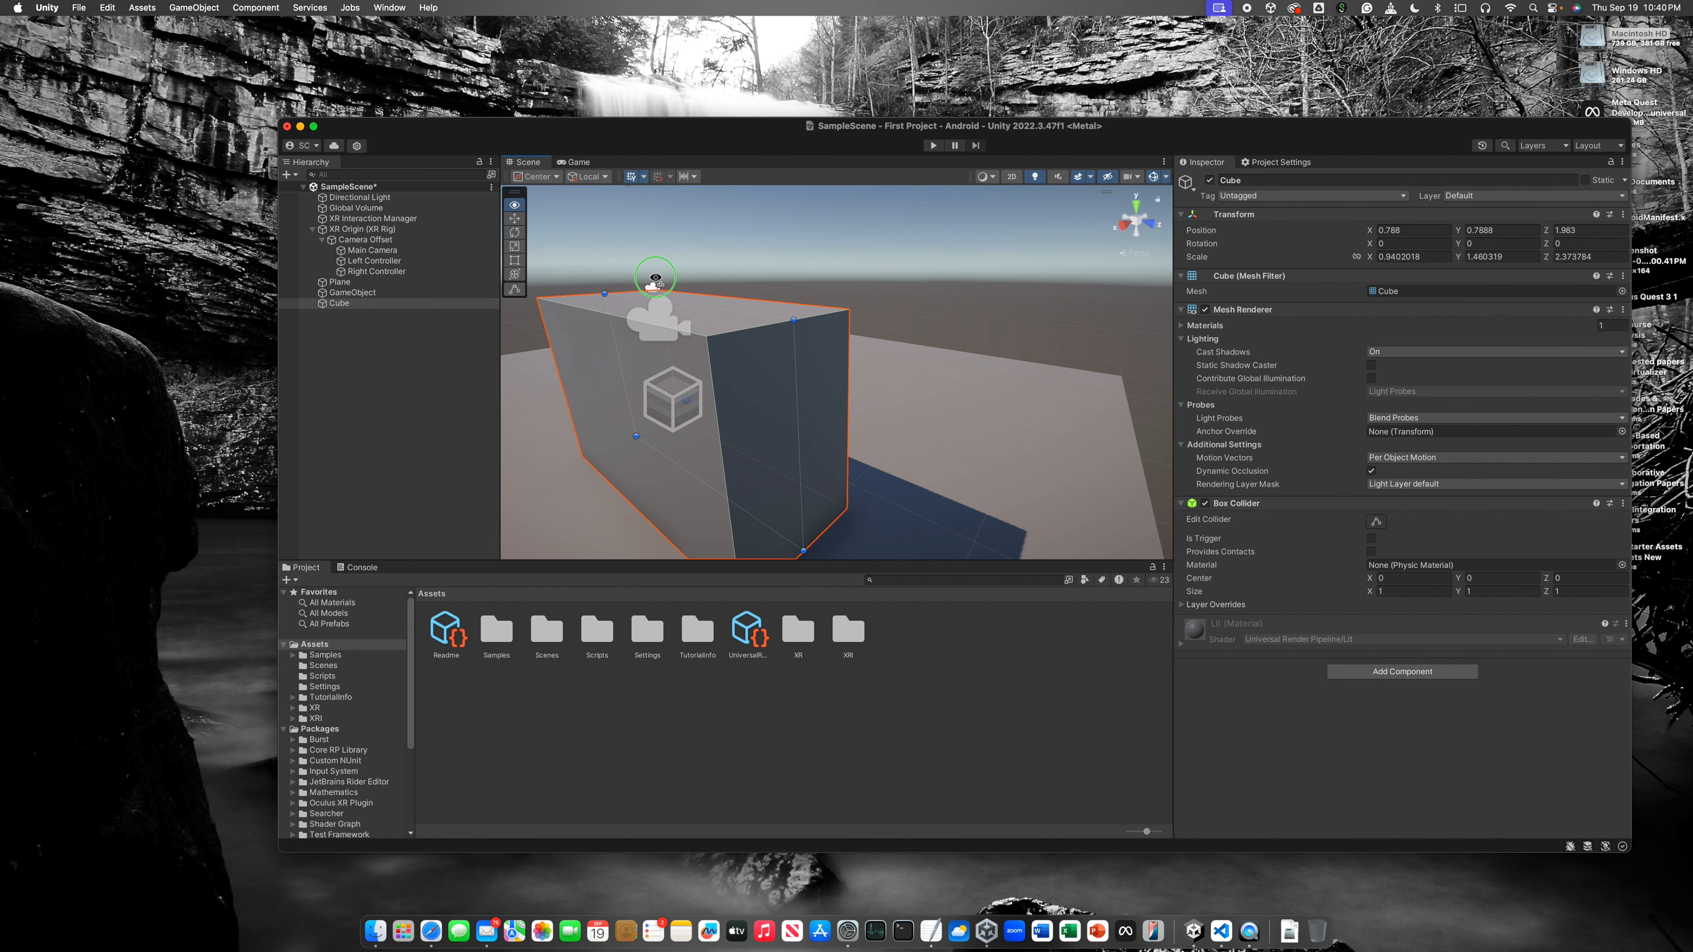
Step: Examine the cube, plane and light from low, high and distant viewpoints by flying vertically, looking around and zooming out
{"action": "key", "text": "q"}
{"action": "right_click_drag", "start_coordinate": [655, 277], "coordinate": [656, 277]}
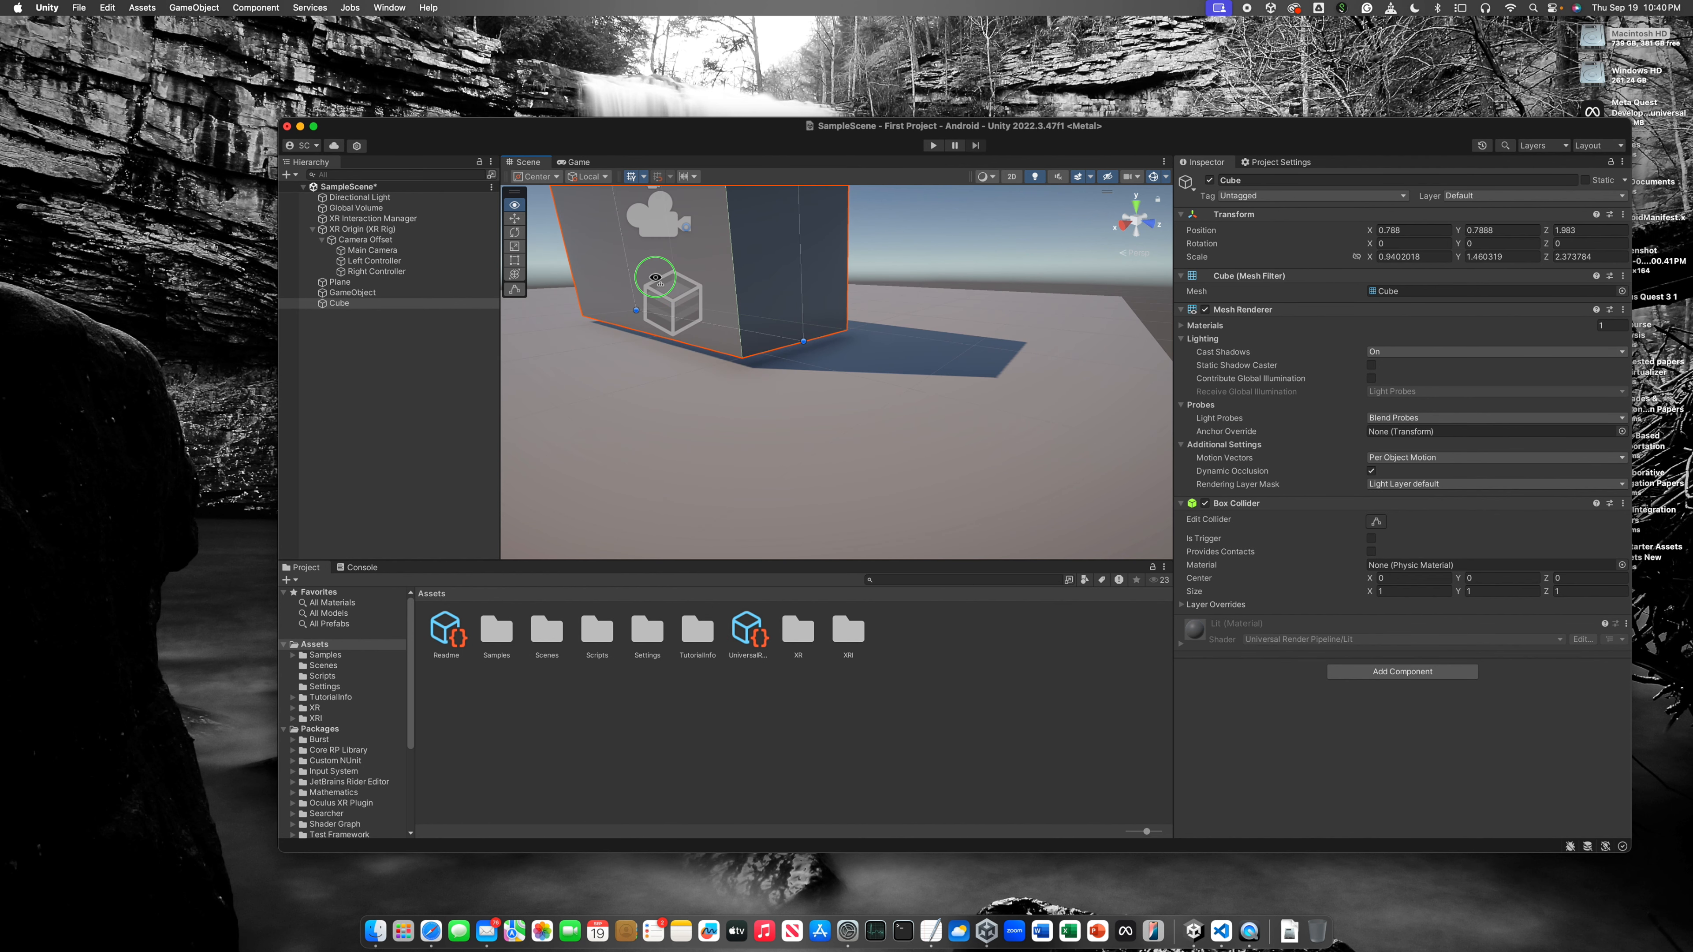
{"action": "right_click_drag", "start_coordinate": [655, 277], "coordinate": [655, 277]}
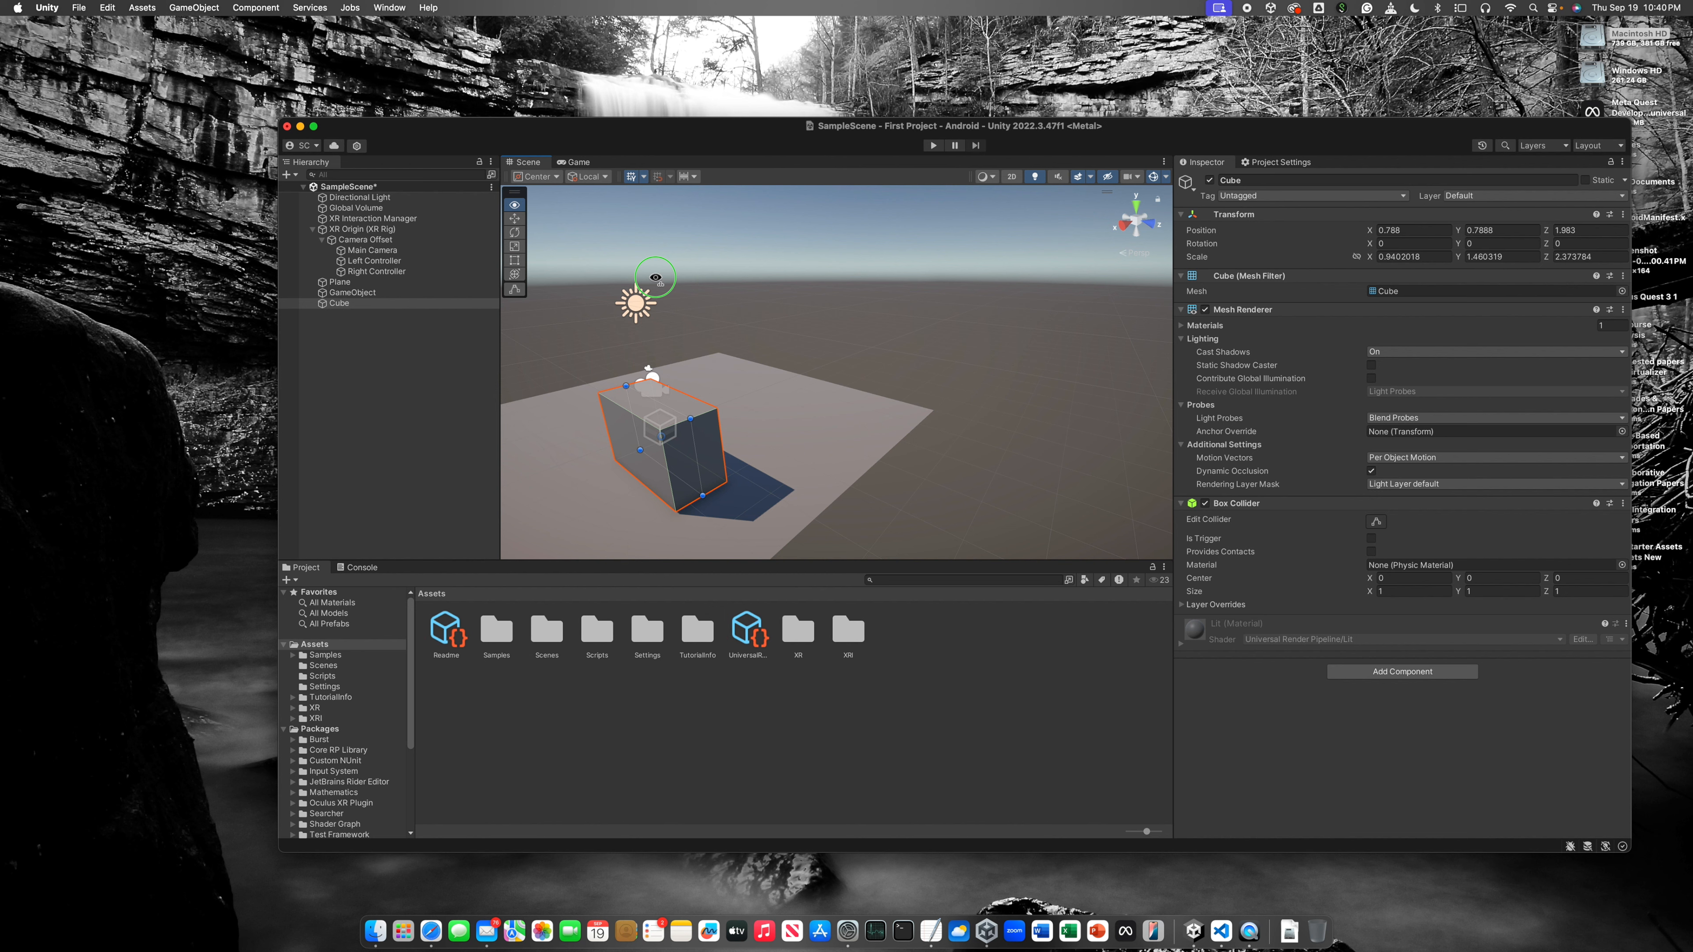
{"action": "right_click_drag", "start_coordinate": [655, 277], "coordinate": [526, 287]}
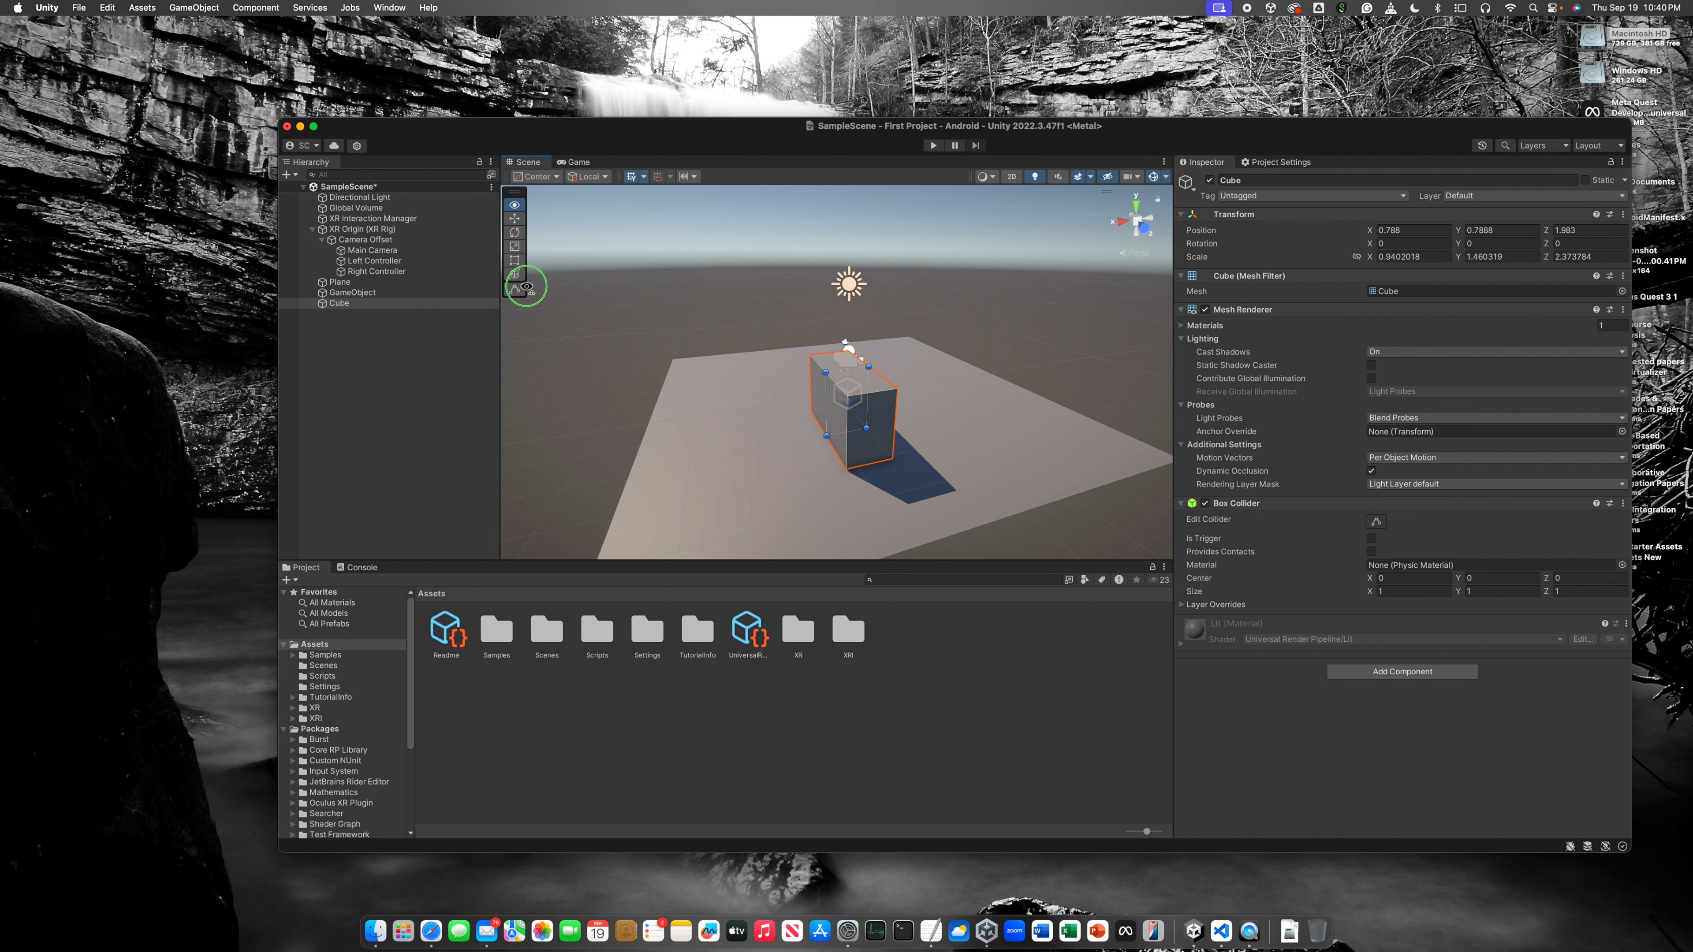
{"action": "right_click_drag", "start_coordinate": [527, 287], "coordinate": [620, 311]}
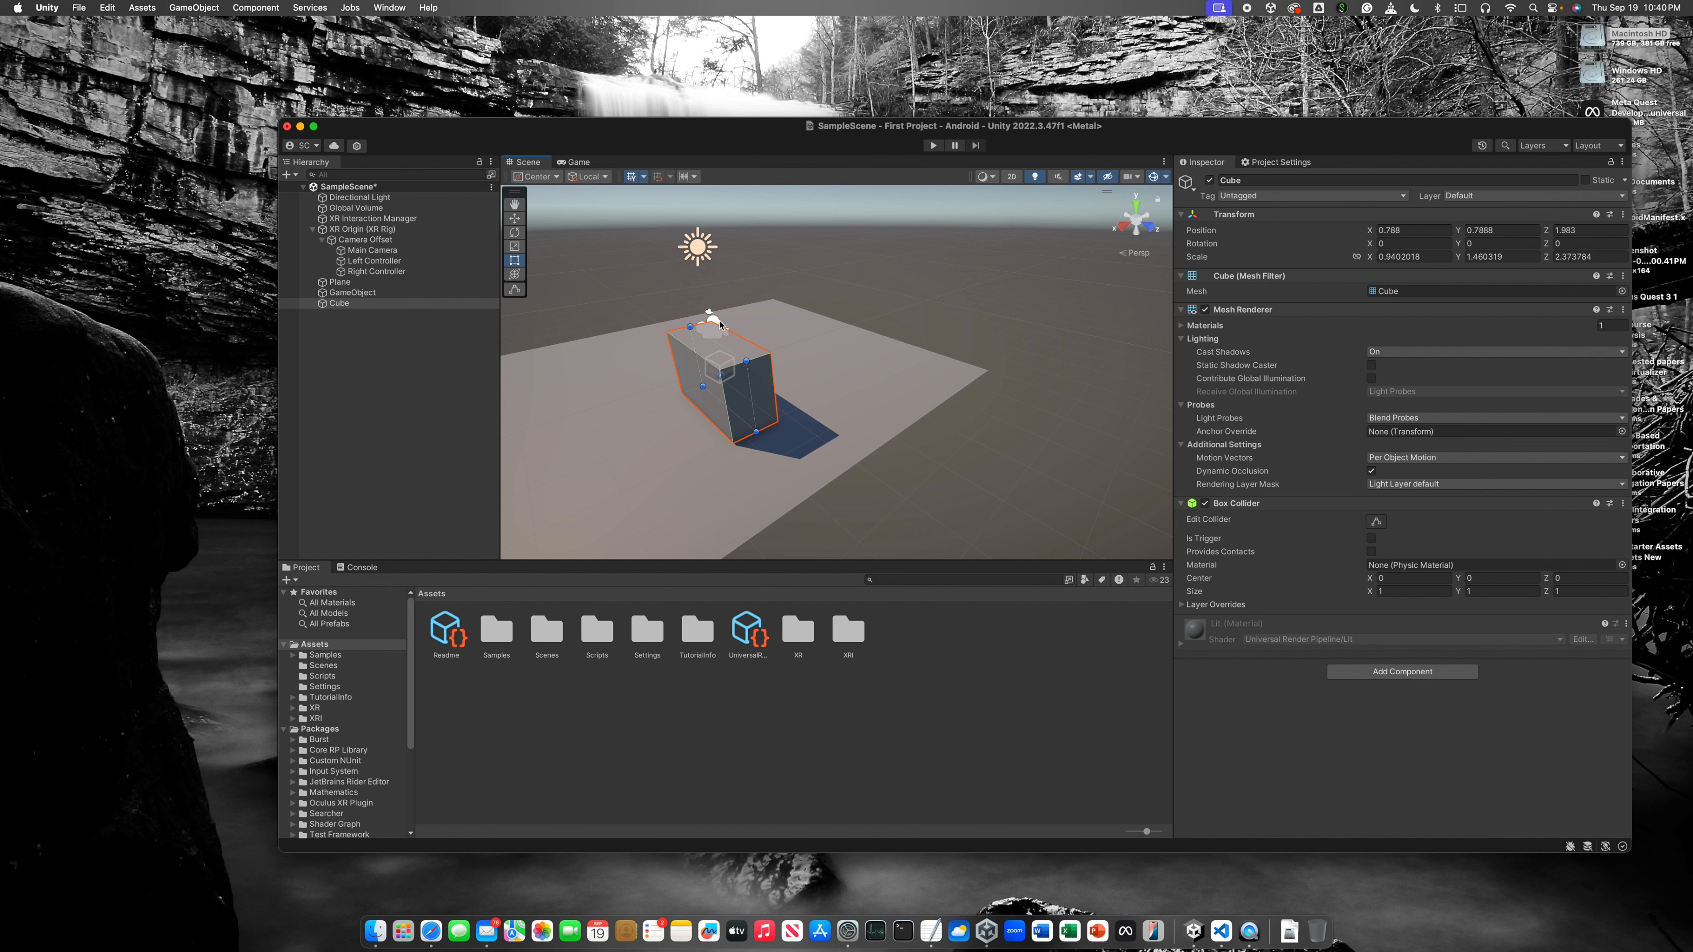
{"action": "scroll", "coordinate": [719, 324], "scroll_direction": "down", "scroll_amount": 10}
{"action": "scroll", "coordinate": [727, 341], "scroll_direction": "up", "scroll_amount": 2}
{"action": "scroll", "coordinate": [727, 342], "scroll_direction": "down", "scroll_amount": 4}
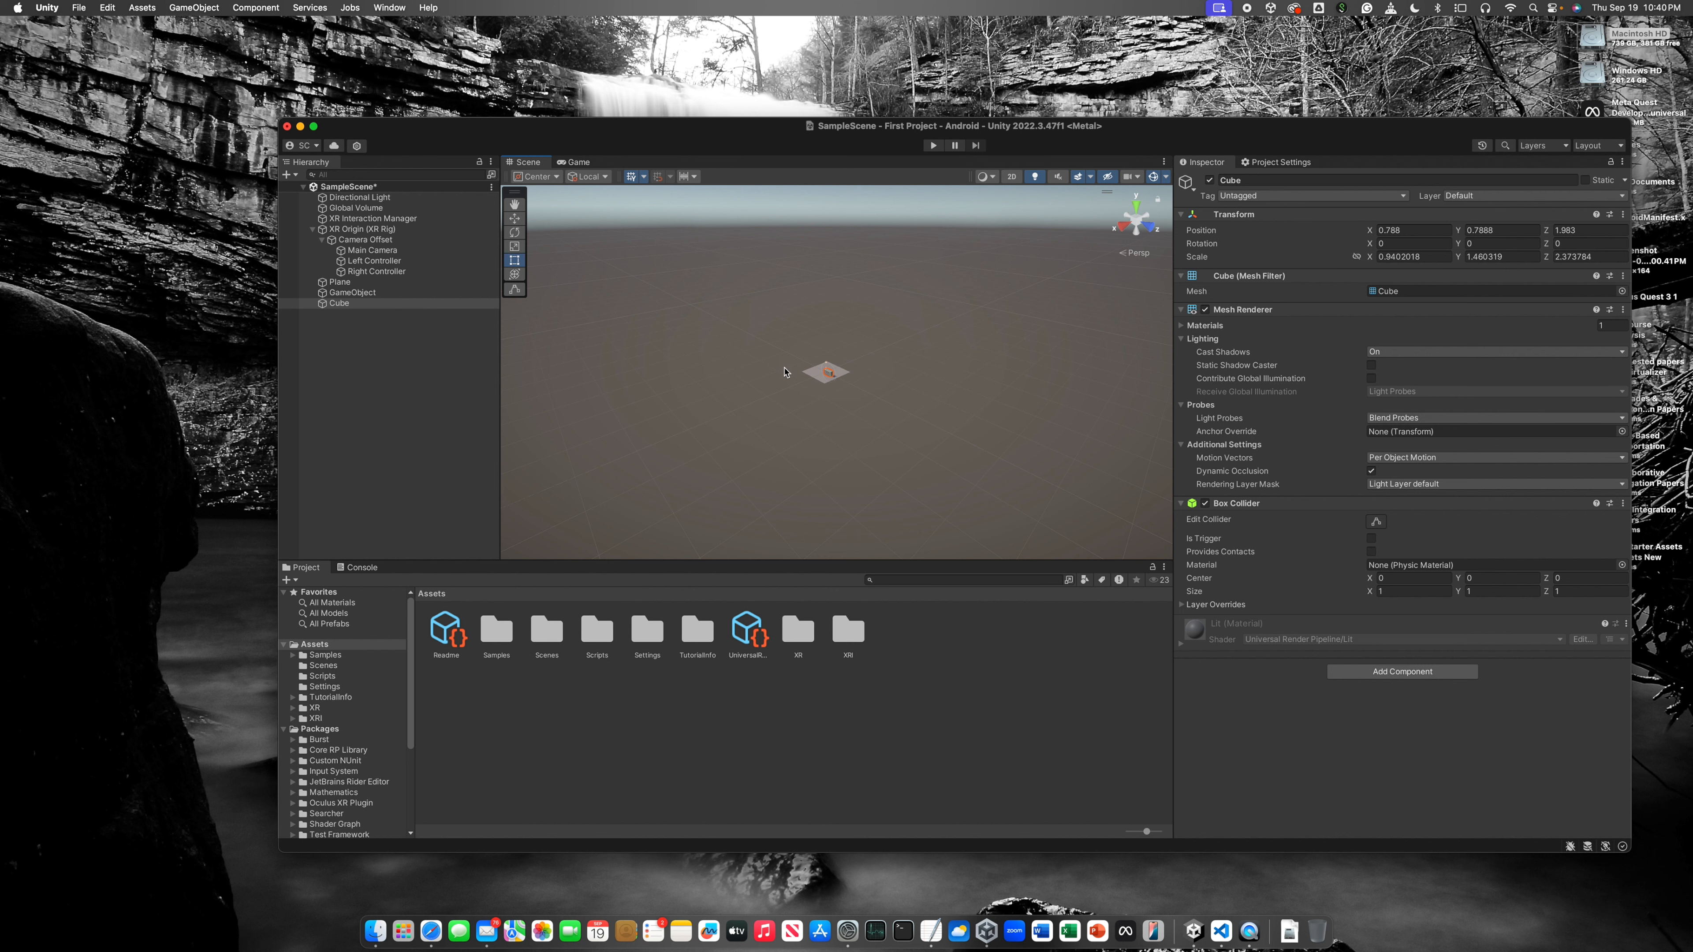
Step: Examine the cube from near and far, then refocus the view on it by framing it from the object list
{"action": "left_click", "coordinate": [348, 307]}
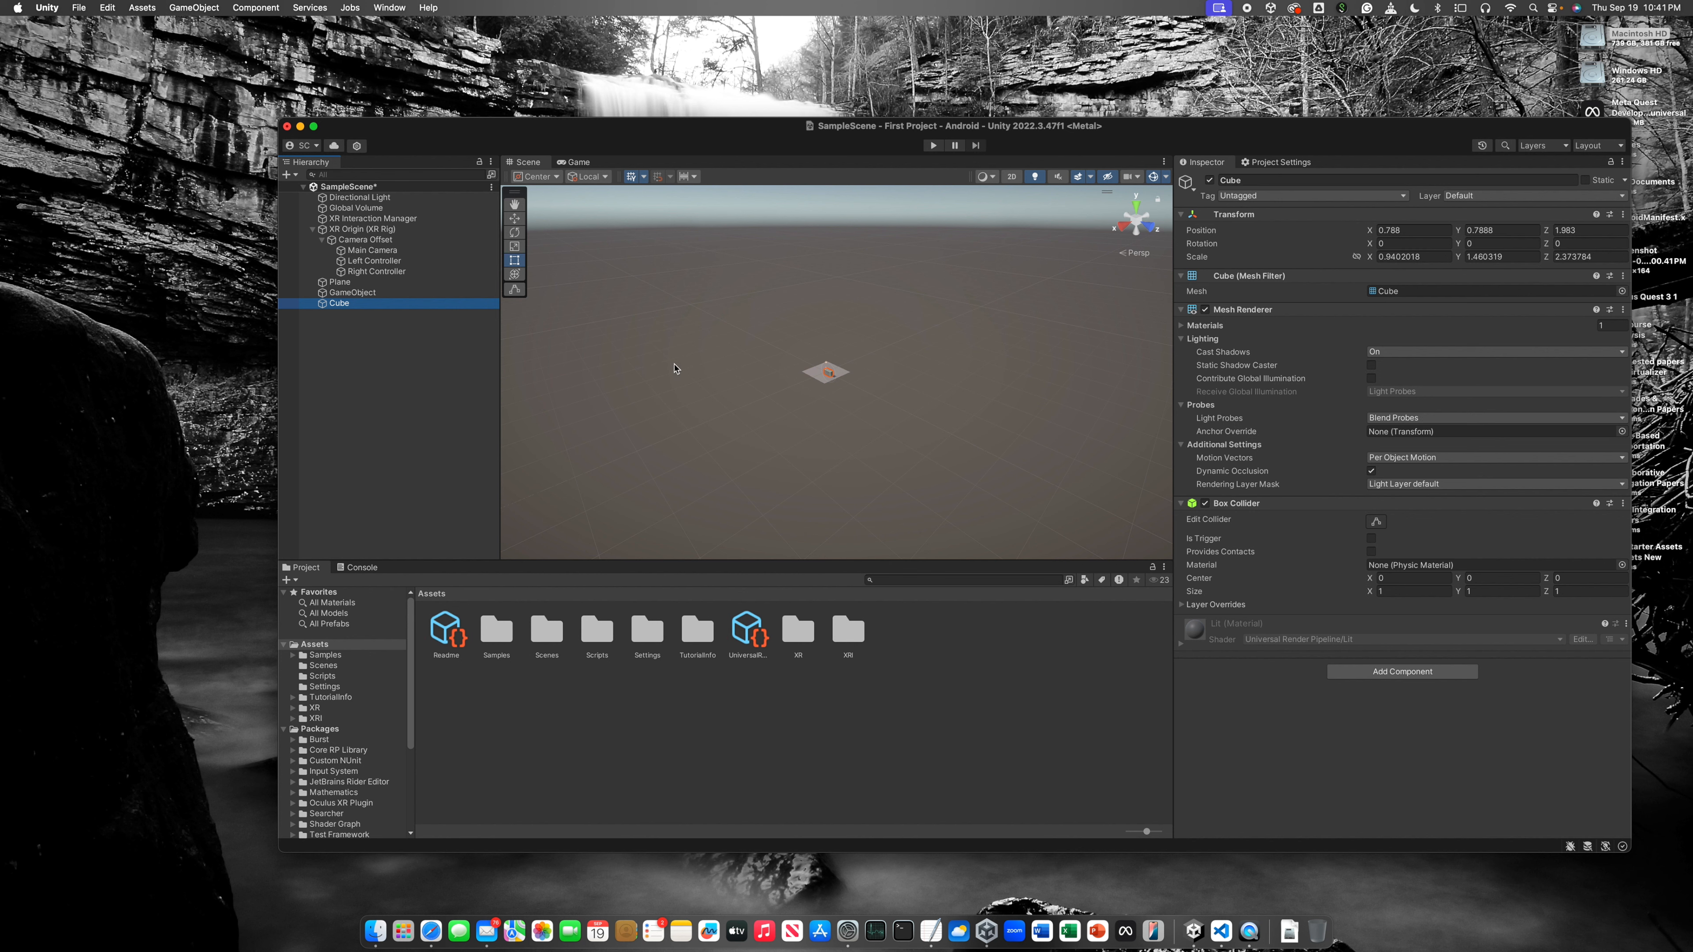
{"action": "scroll", "coordinate": [799, 386], "scroll_direction": "up", "scroll_amount": 3}
{"action": "scroll", "coordinate": [826, 392], "scroll_direction": "up", "scroll_amount": 10}
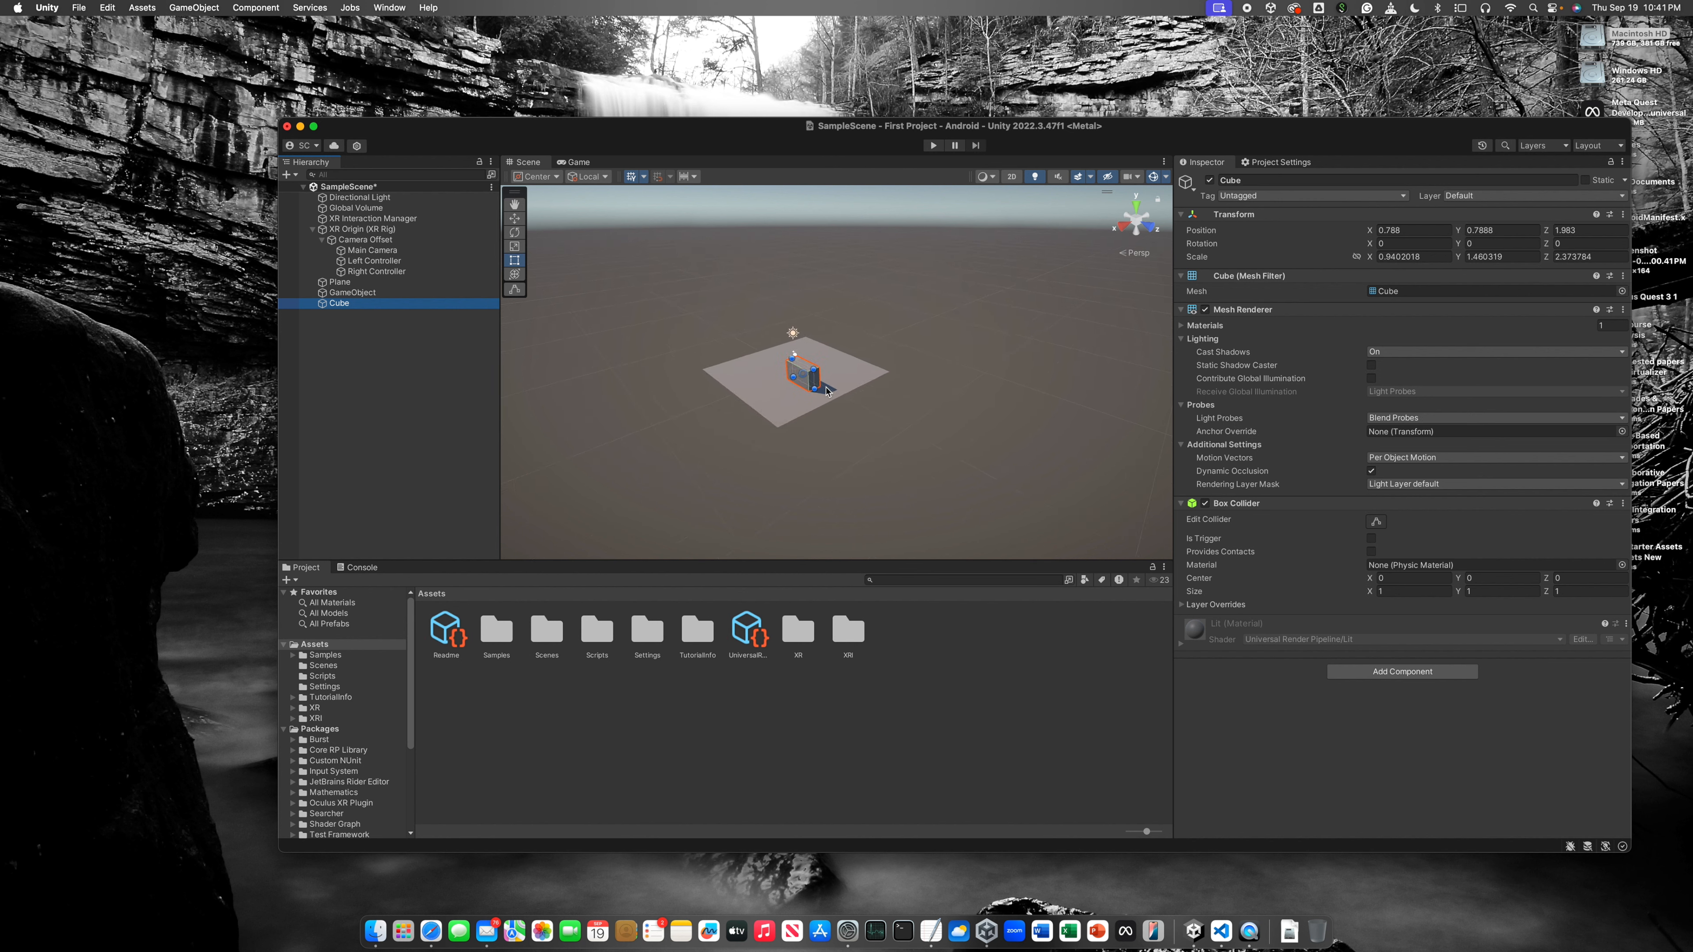
{"action": "scroll", "coordinate": [804, 385], "scroll_direction": "up", "scroll_amount": 8}
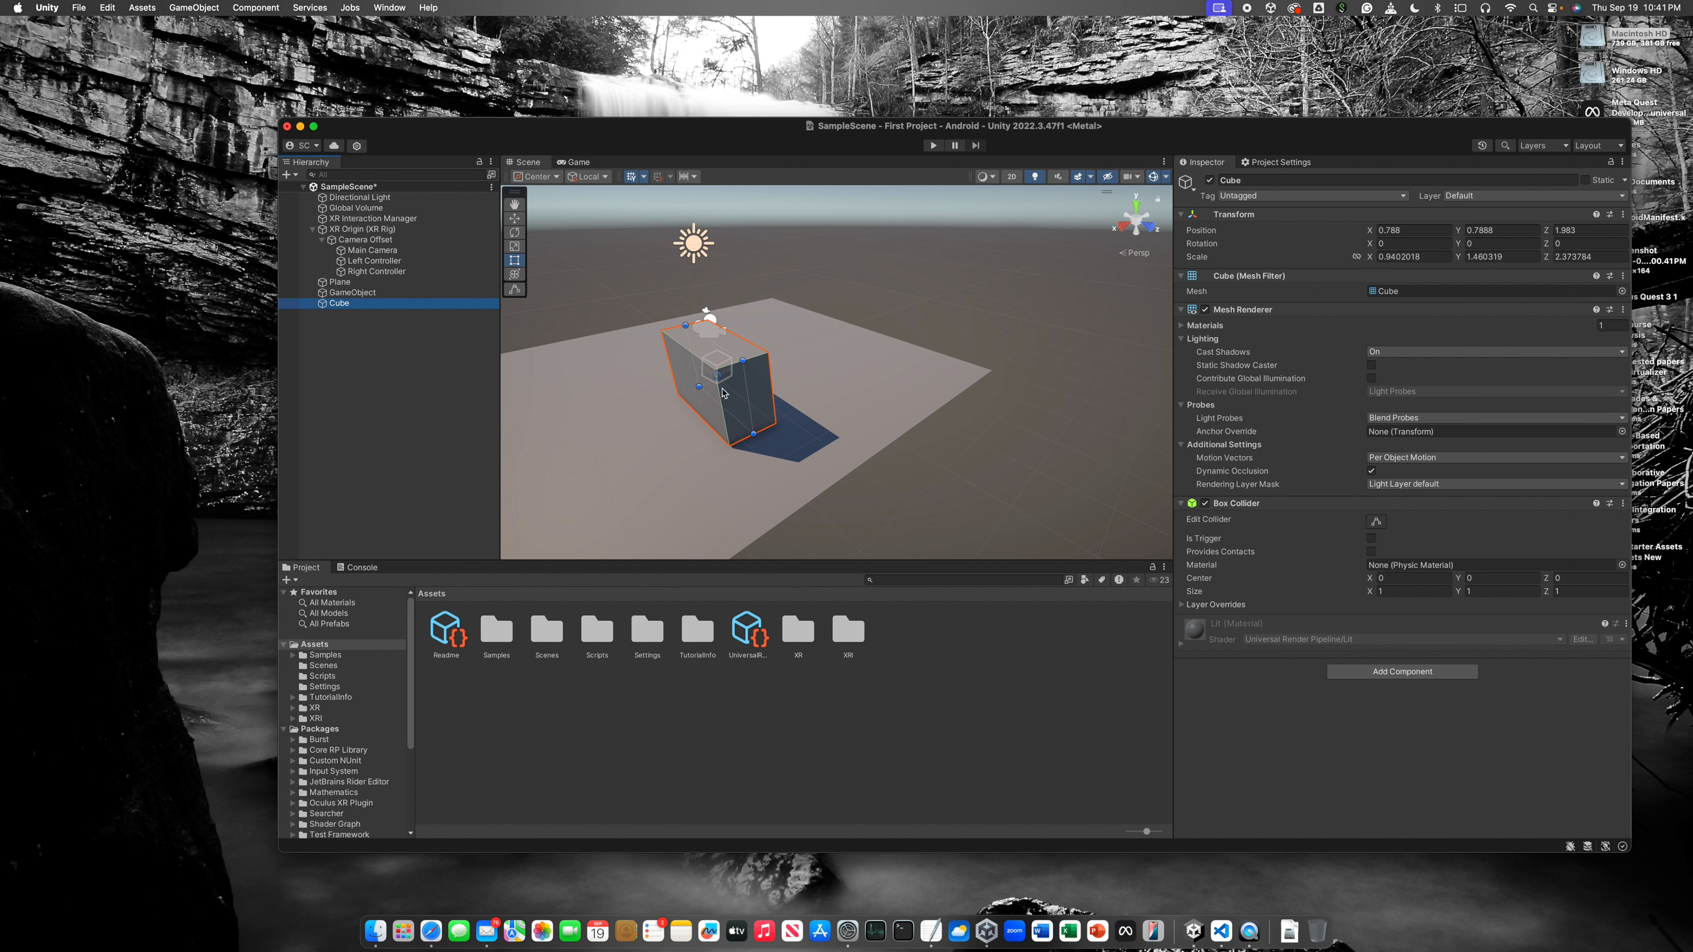
{"action": "scroll", "coordinate": [719, 388], "scroll_direction": "up", "scroll_amount": 10}
{"action": "scroll", "coordinate": [718, 388], "scroll_direction": "down", "scroll_amount": 10}
{"action": "scroll", "coordinate": [754, 372], "scroll_direction": "down", "scroll_amount": 15}
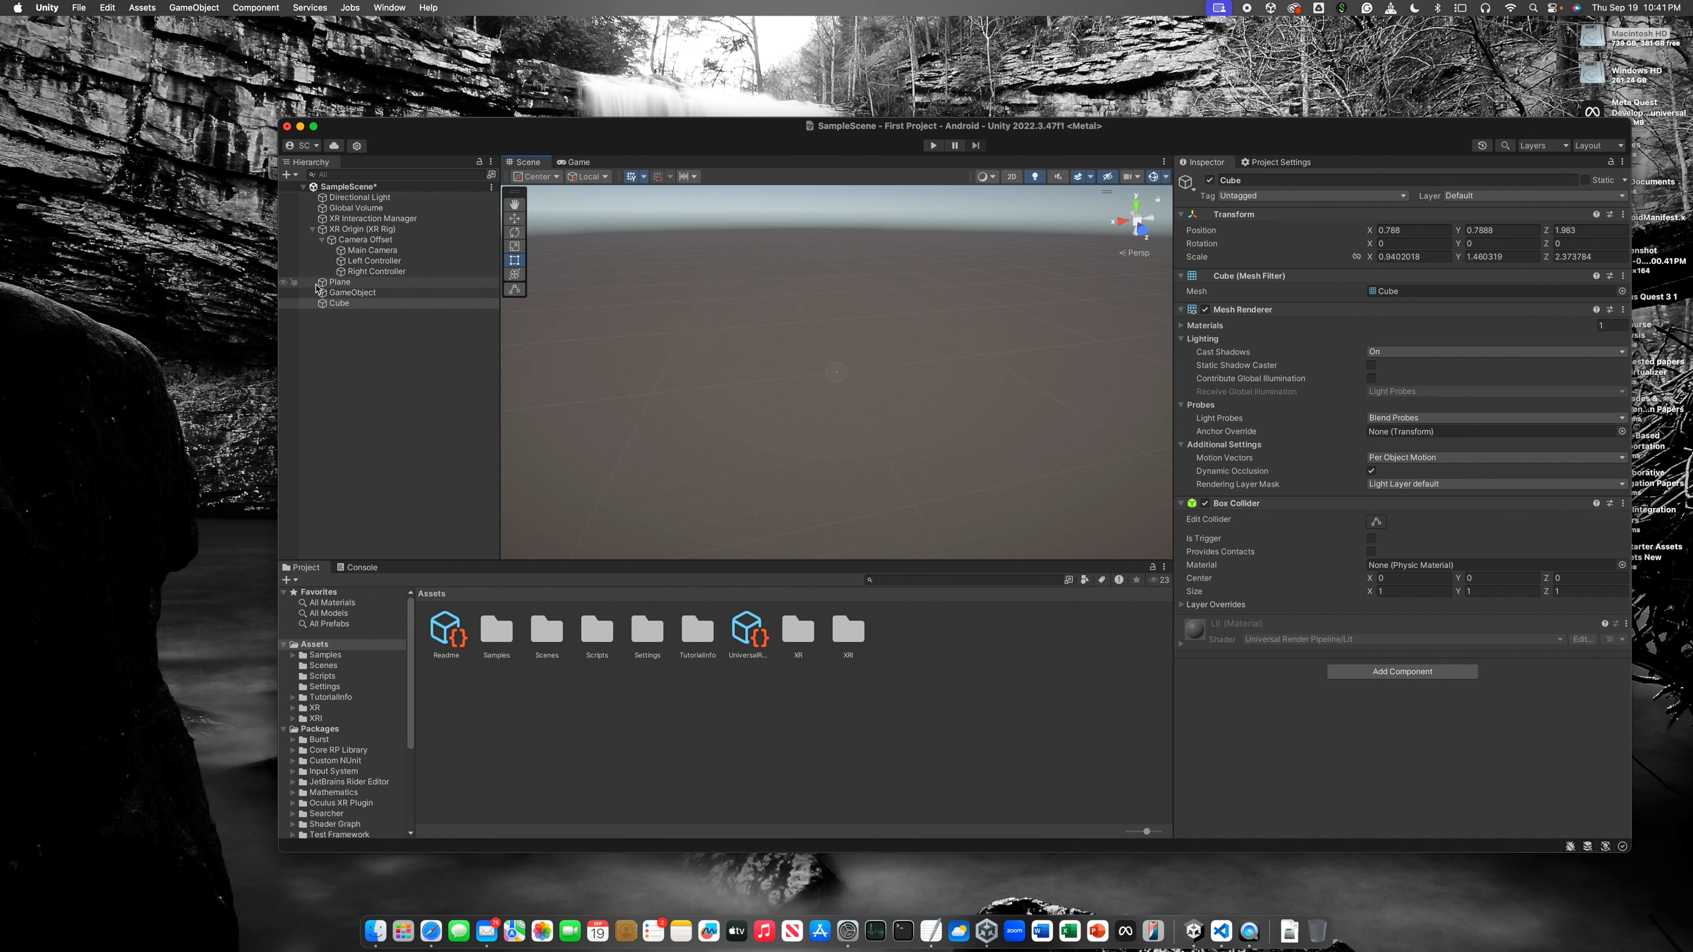
{"action": "left_click", "coordinate": [341, 306]}
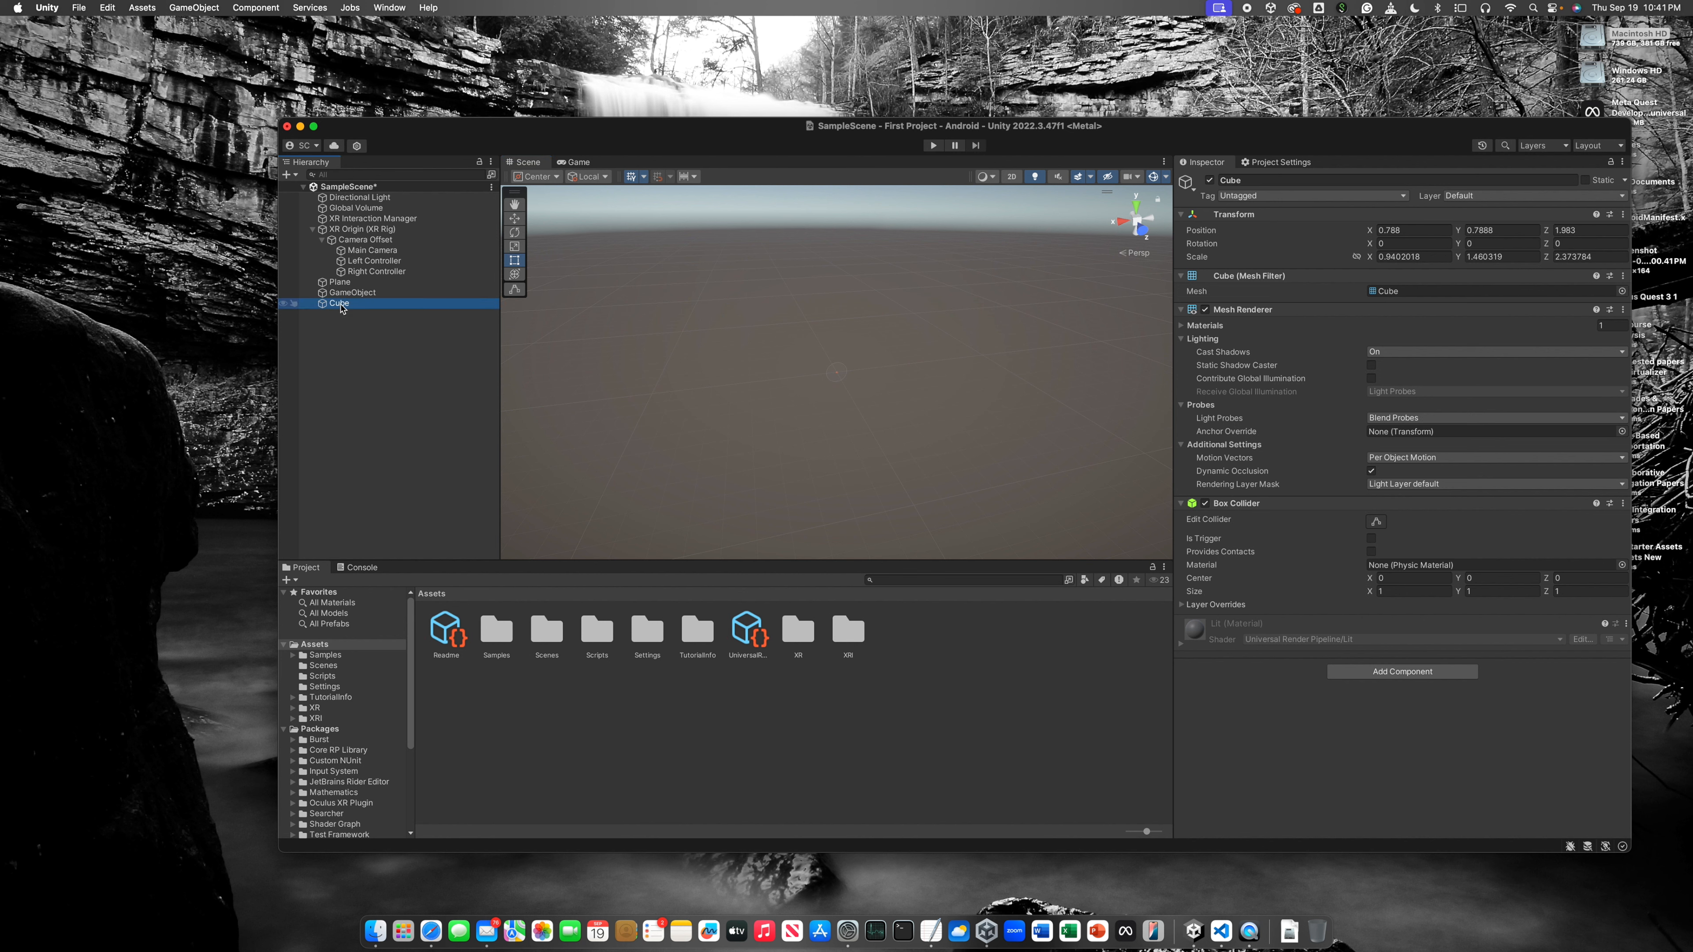
{"action": "double_click", "coordinate": [340, 303]}
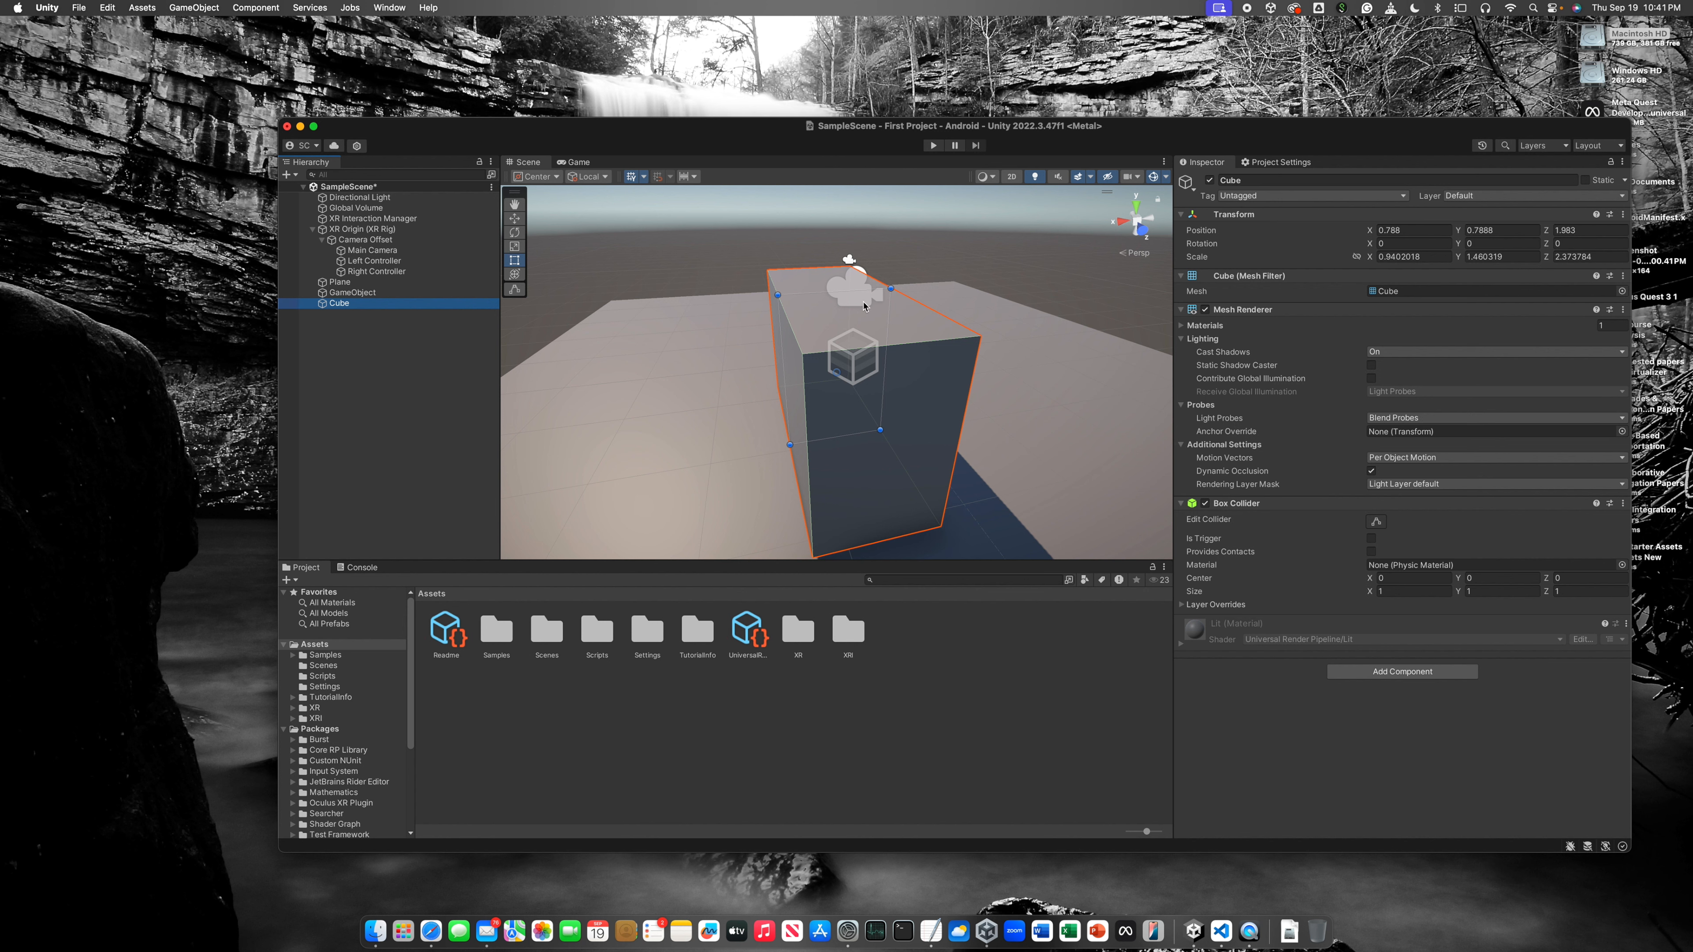
Step: Focus the view on the empty game object named GameObject and rename it as Empty
{"action": "left_click", "coordinate": [352, 294]}
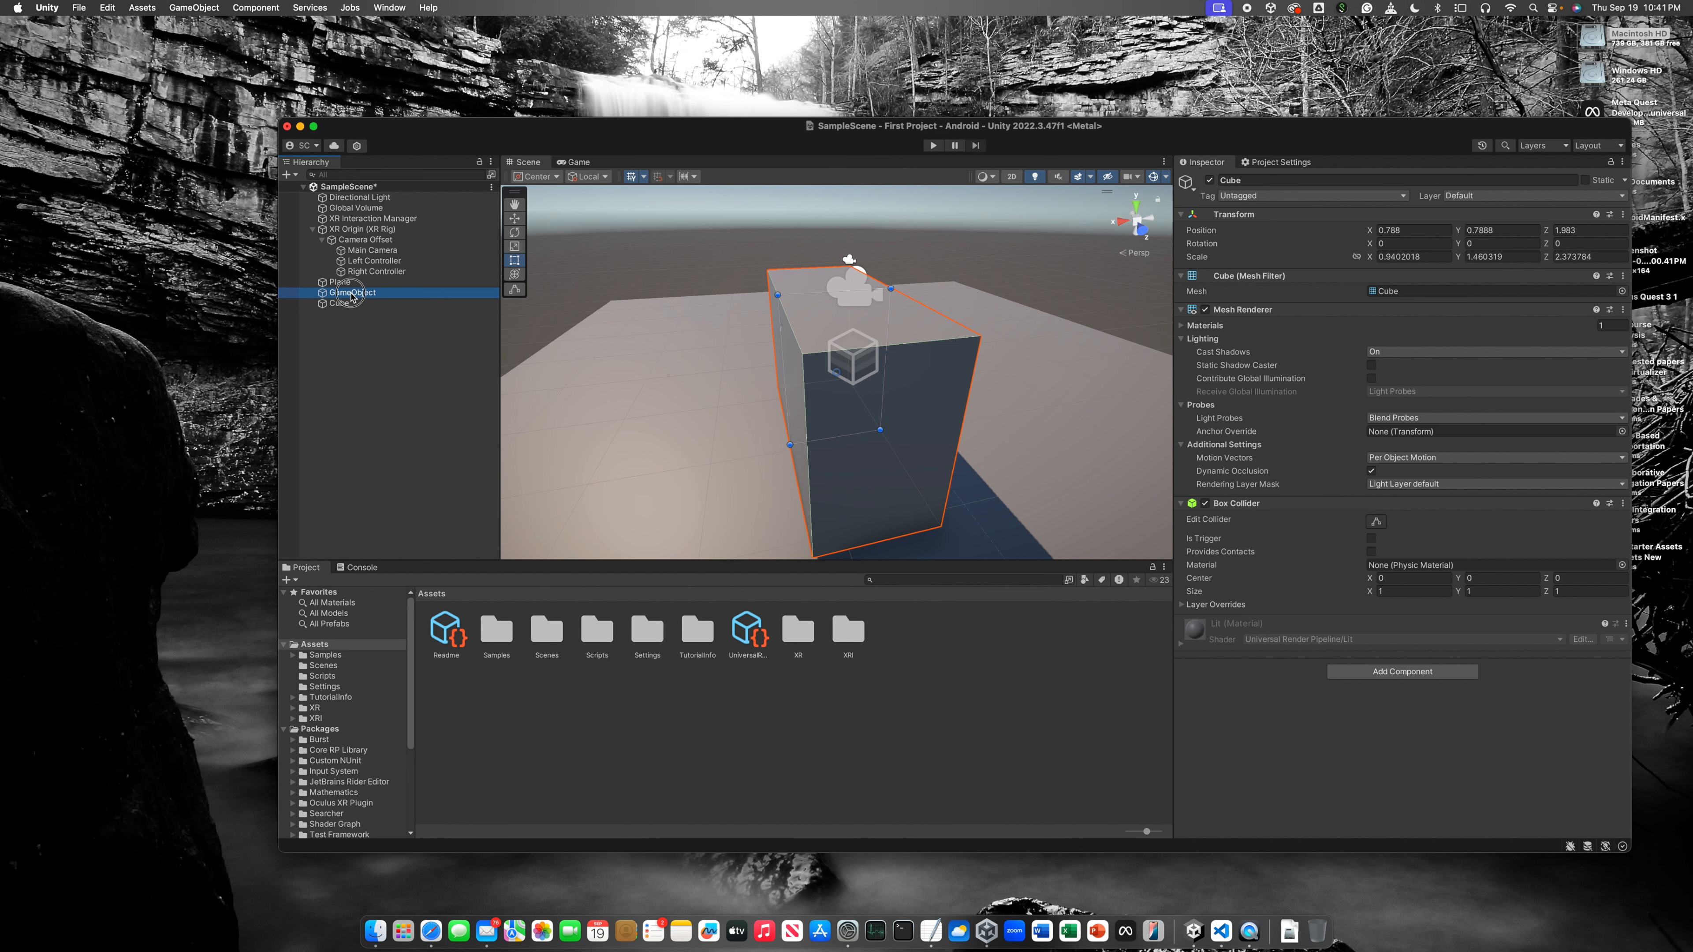
{"action": "key", "text": "f"}
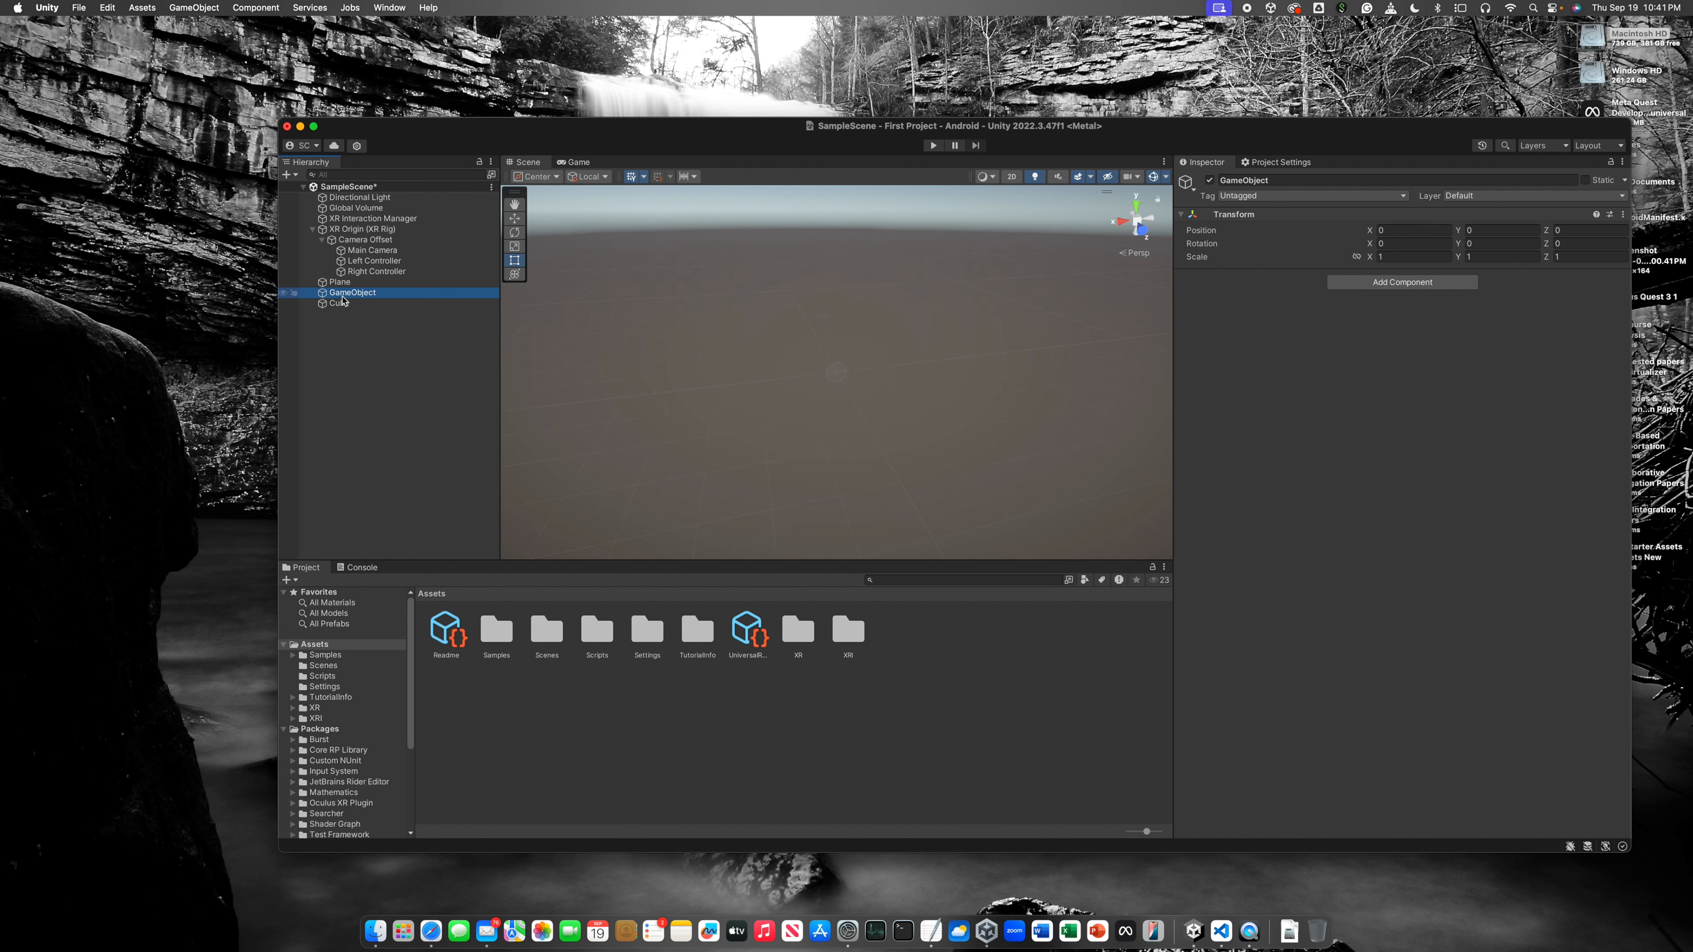
{"action": "scroll", "coordinate": [867, 373], "scroll_direction": "down", "scroll_amount": 5}
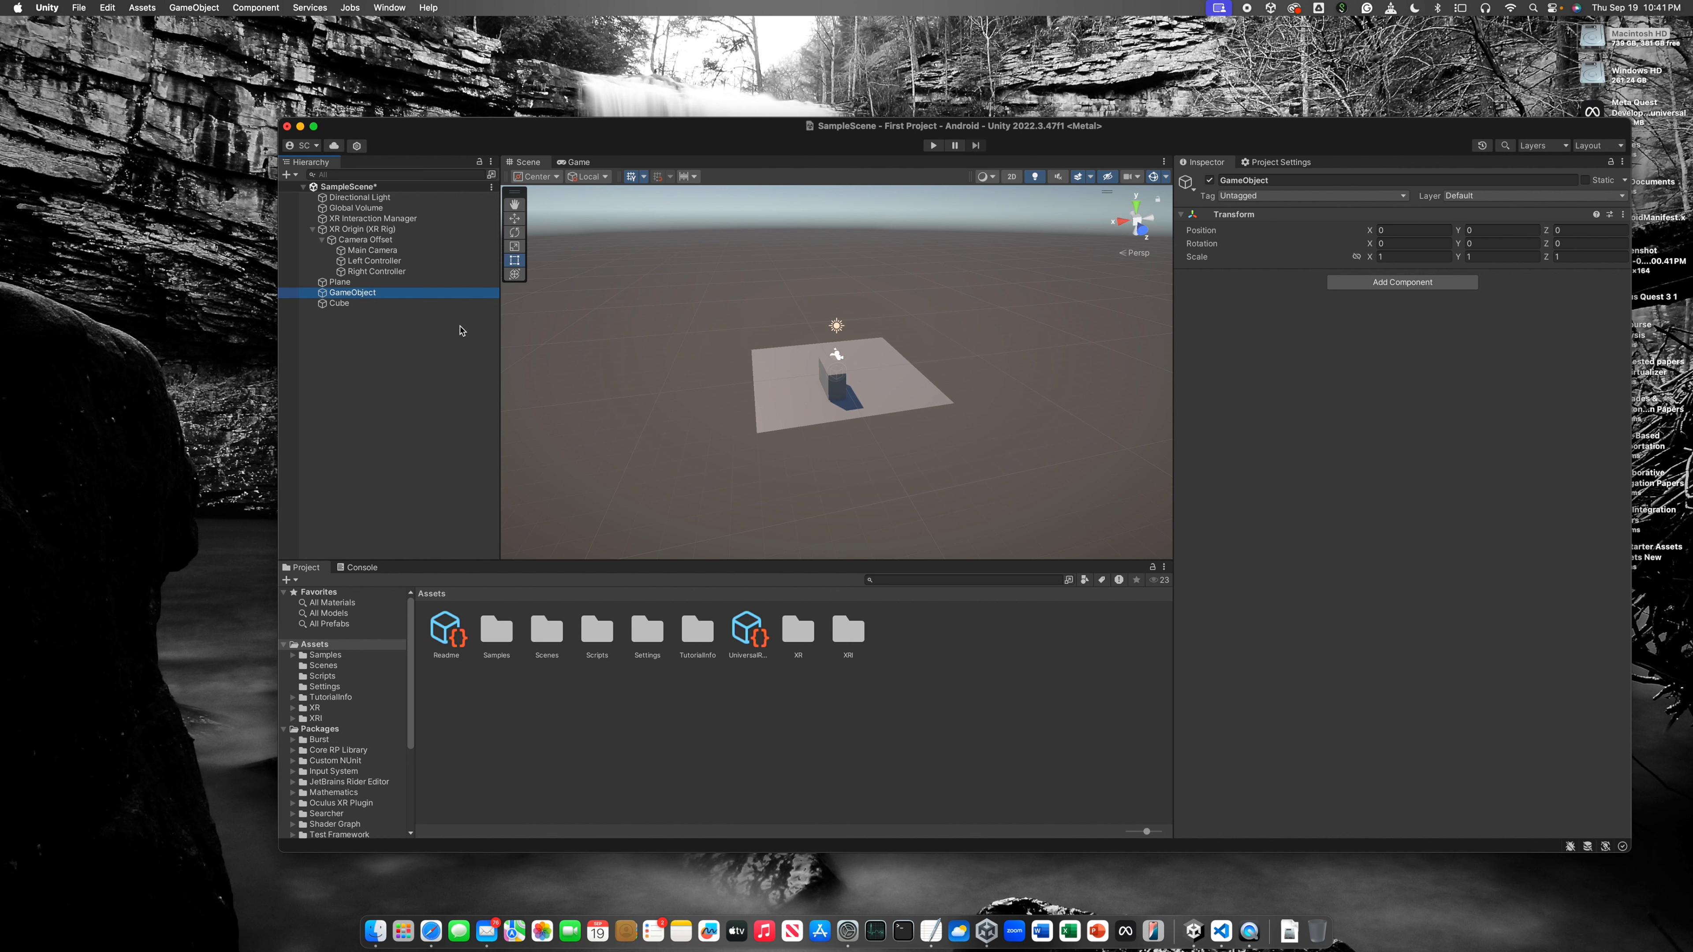
{"action": "left_click", "coordinate": [348, 293]}
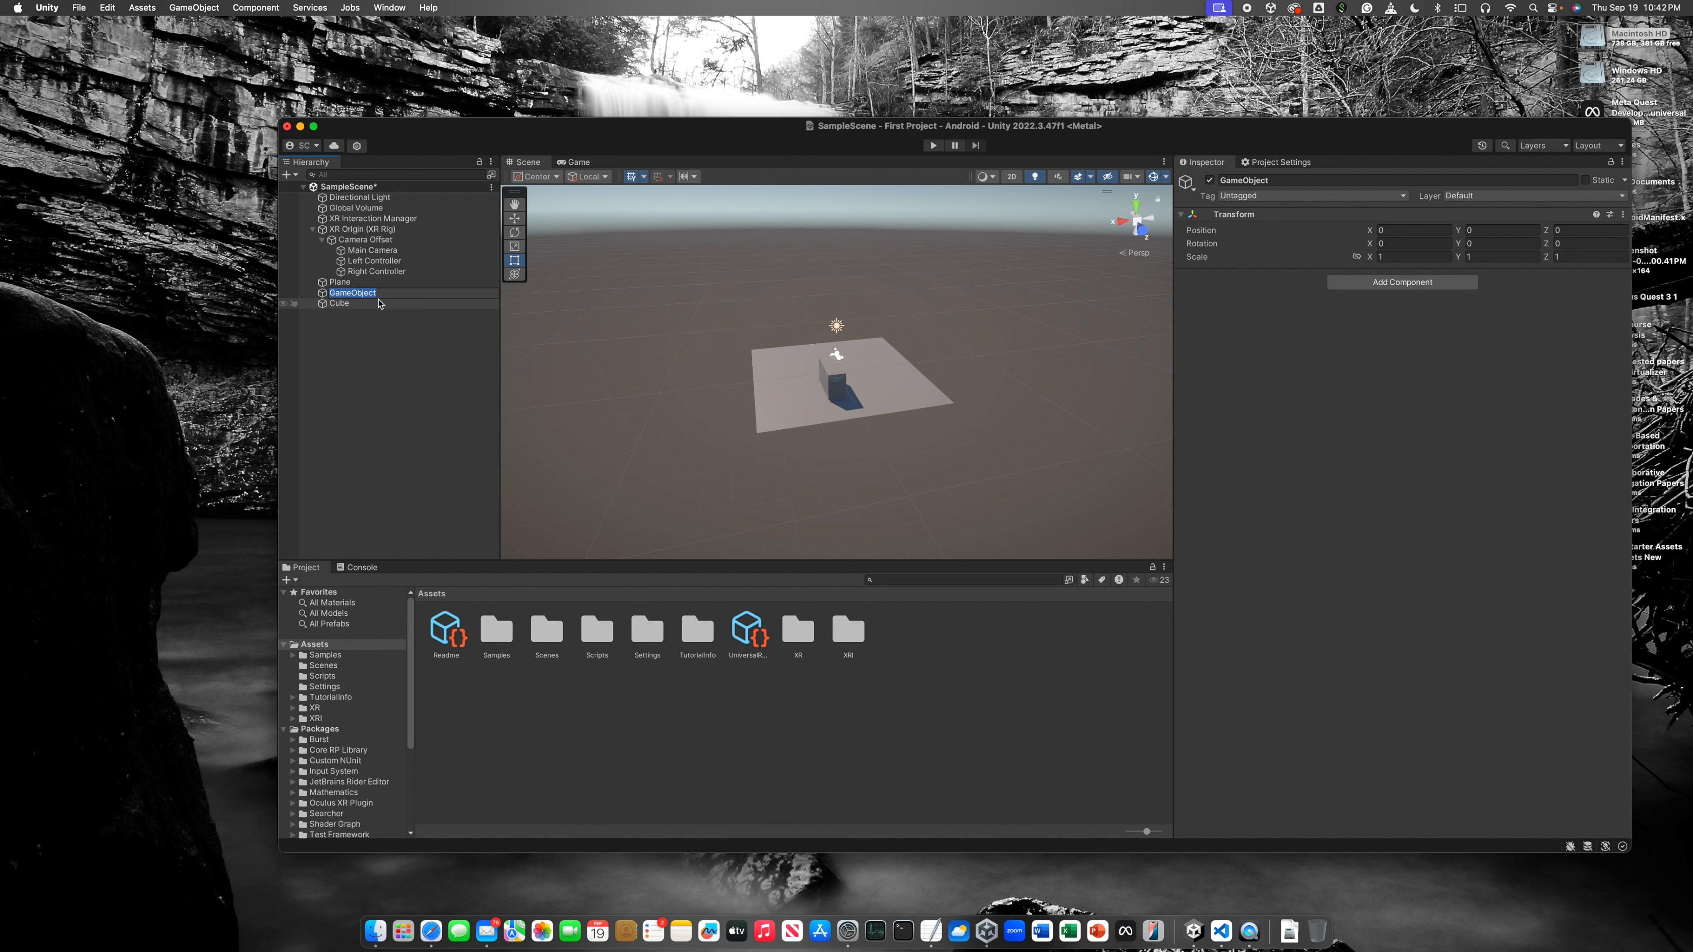
{"action": "type", "text": "Empty"}
{"action": "key", "text": "Return"}
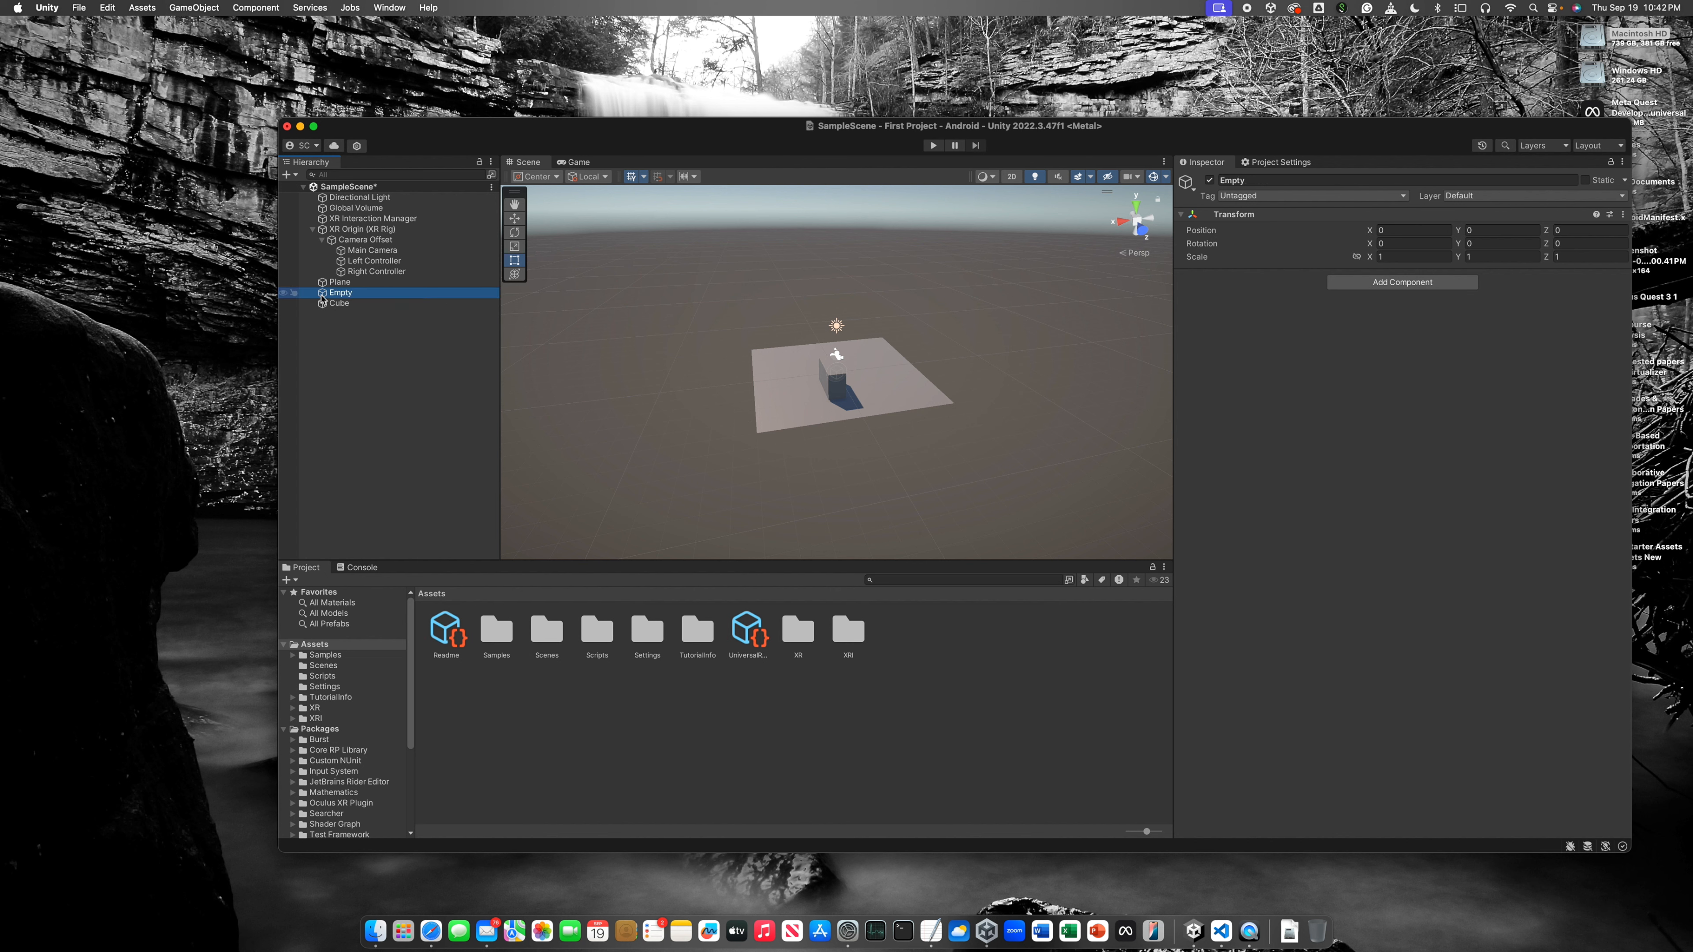
Step: Look over the commands available for the Empty object without applying any, and select the Plane
{"action": "left_click", "coordinate": [340, 293]}
{"action": "left_click", "coordinate": [349, 317]}
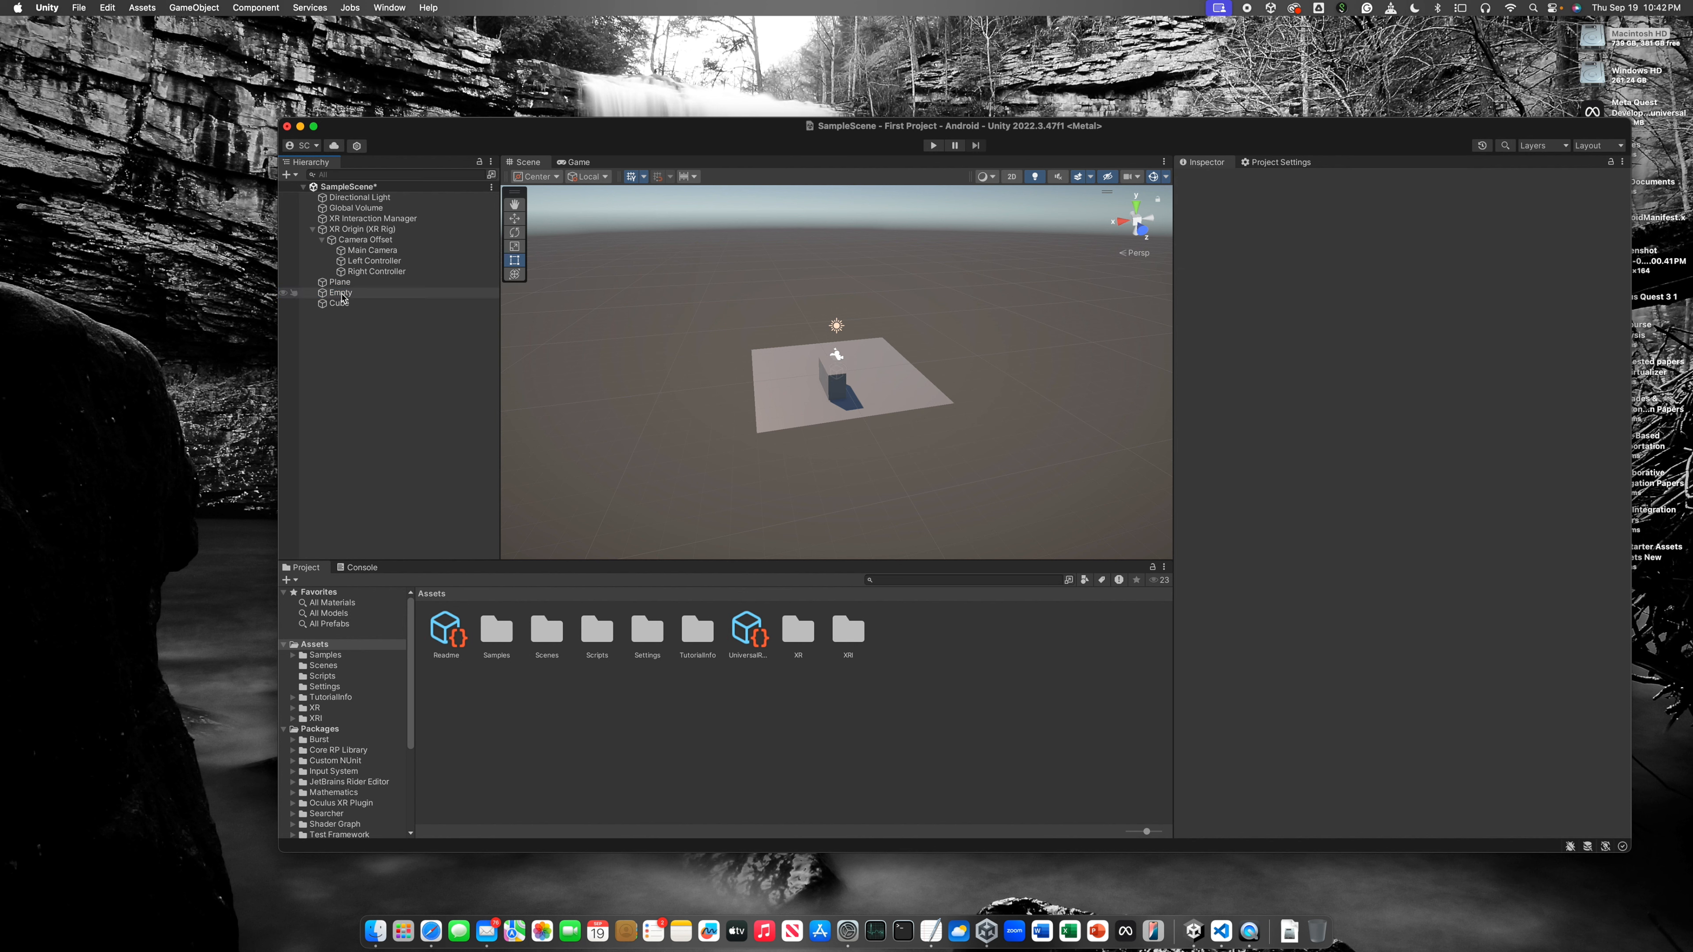
{"action": "right_click", "coordinate": [343, 297]}
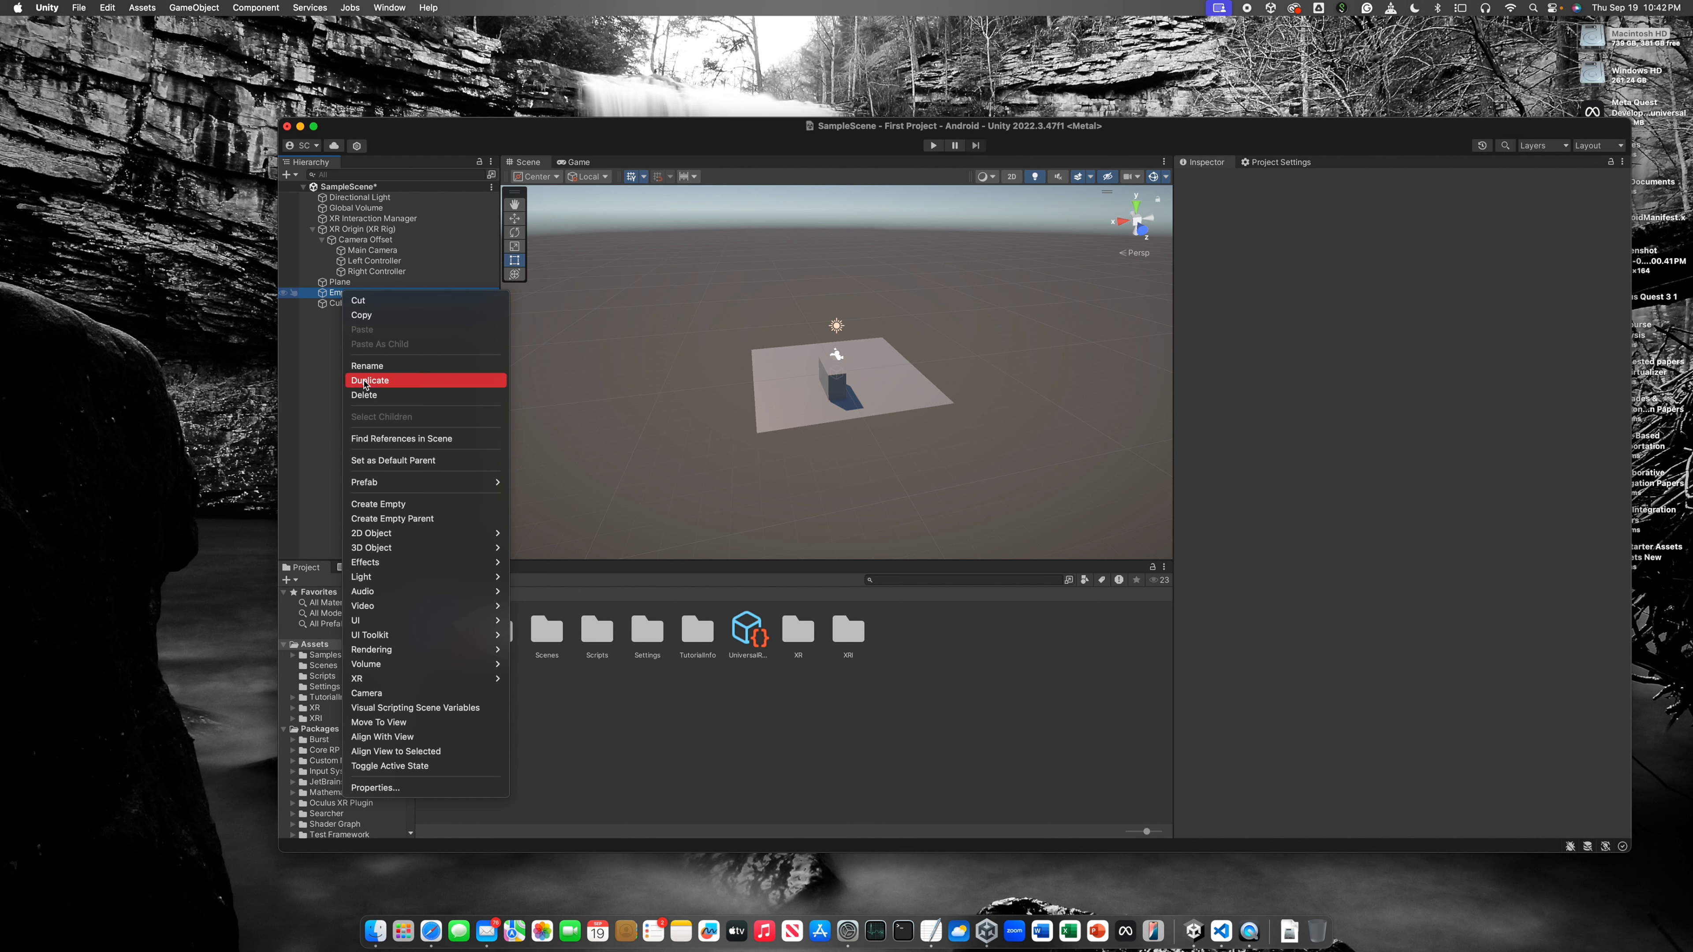
{"action": "key", "text": "Escape"}
{"action": "left_click", "coordinate": [340, 281]}
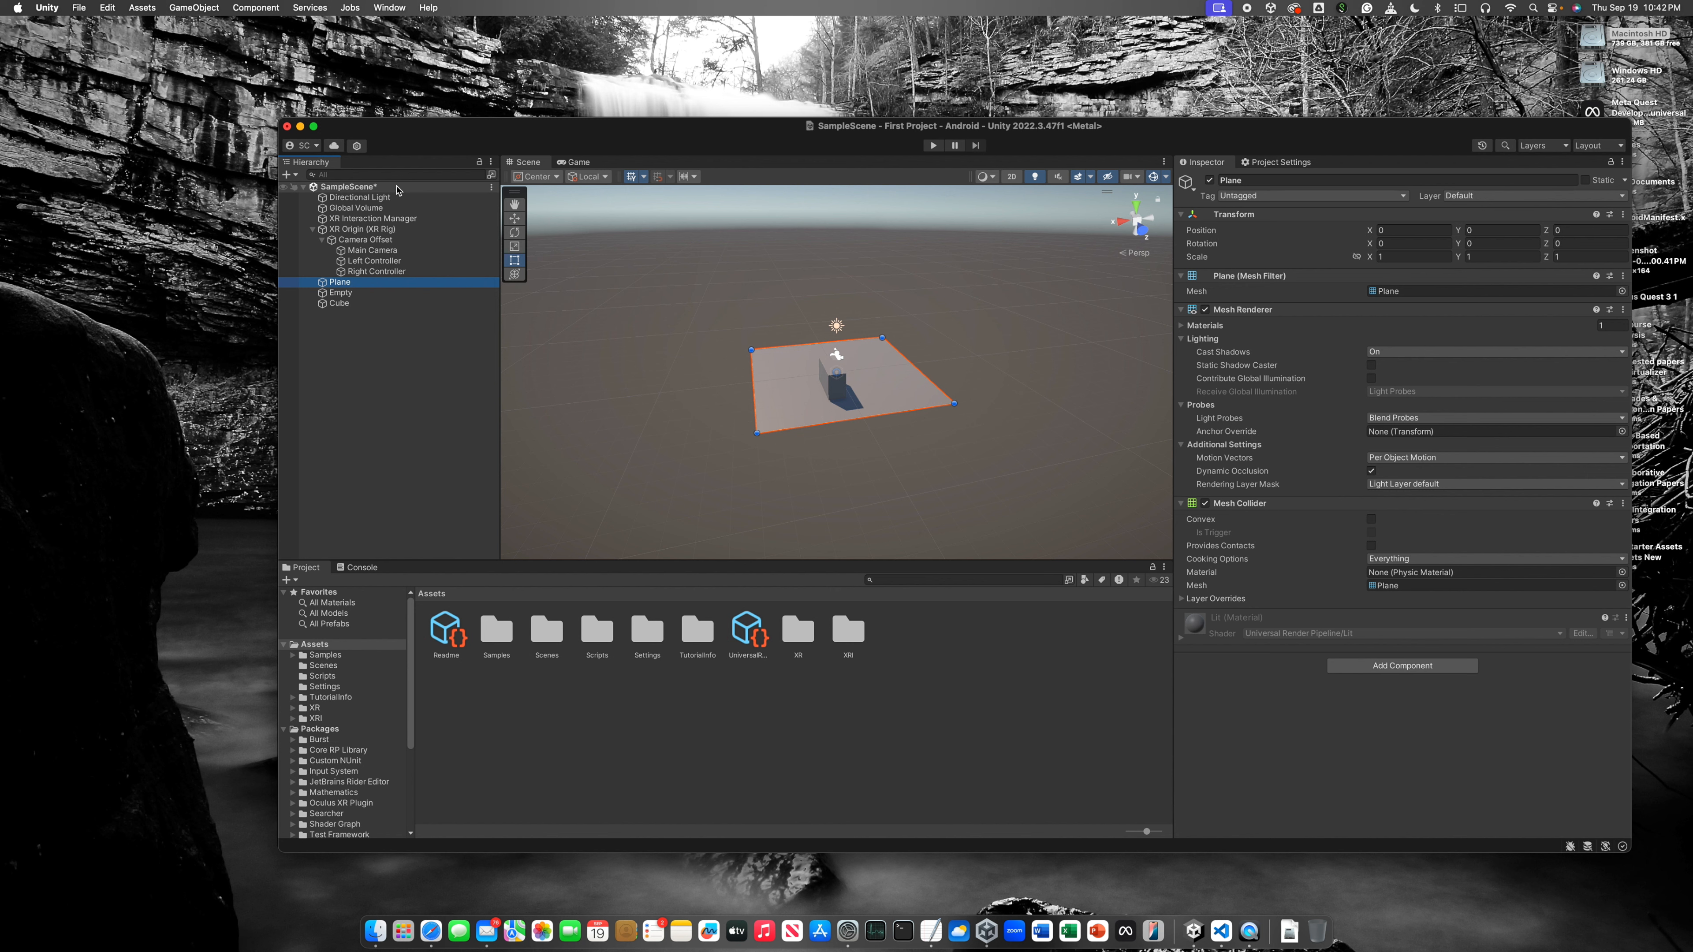
Step: Save the SampleScene scene
{"action": "key", "text": "super+s"}
{"action": "left_click", "coordinate": [78, 7]}
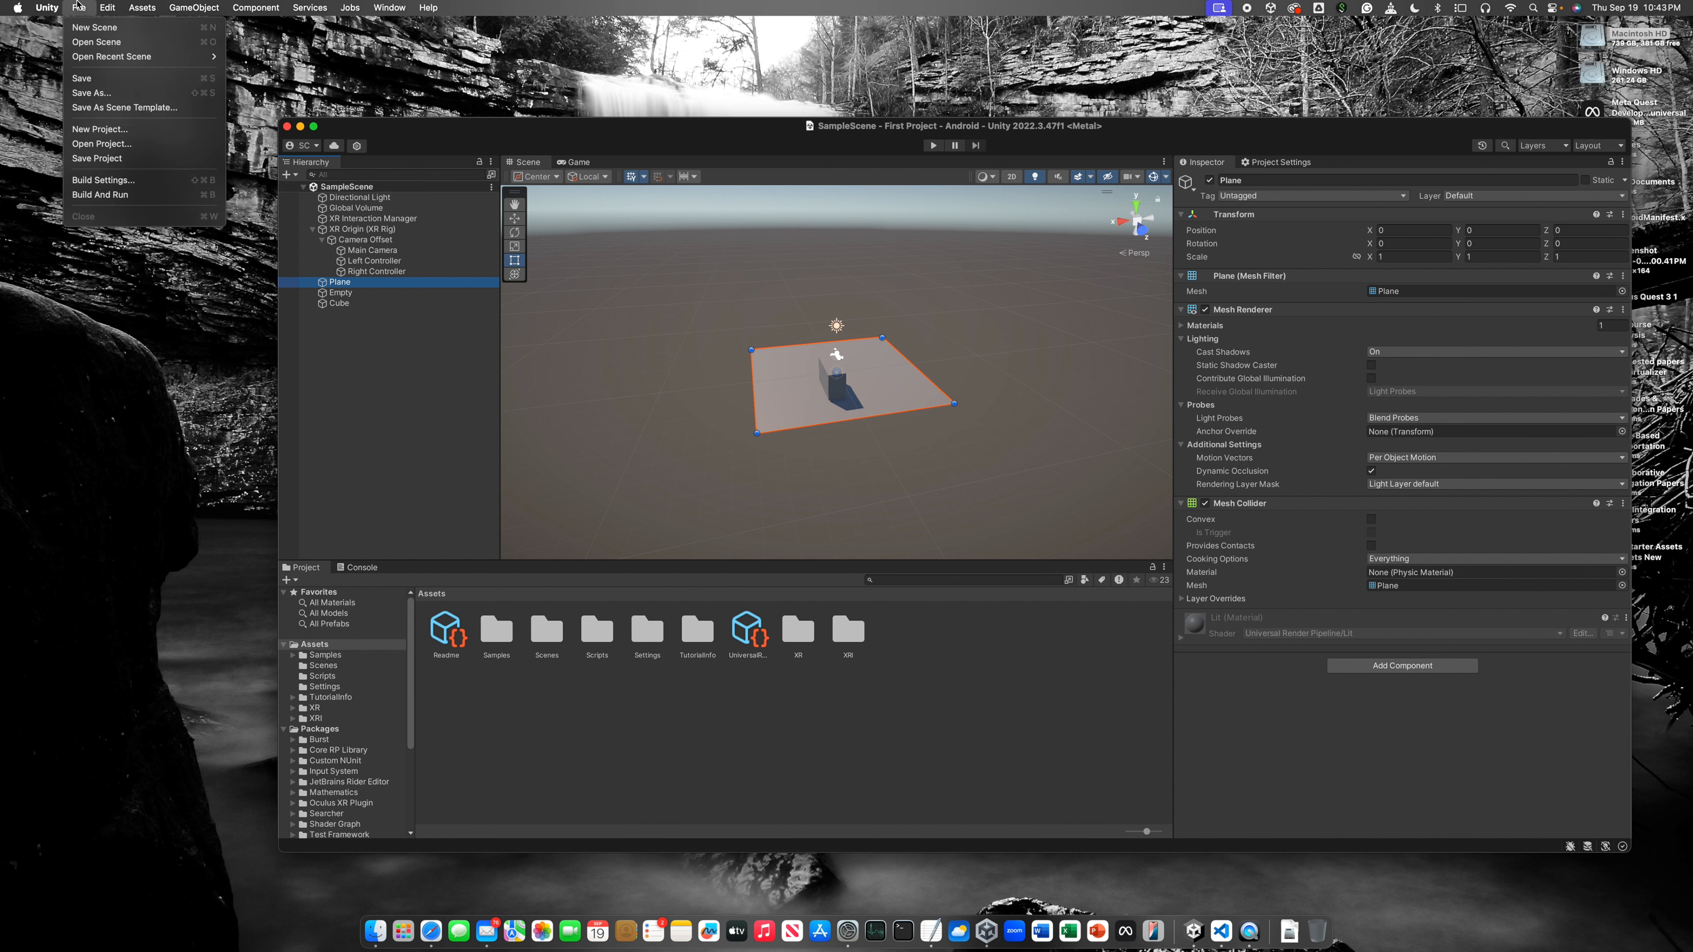
{"action": "left_click", "coordinate": [91, 78]}
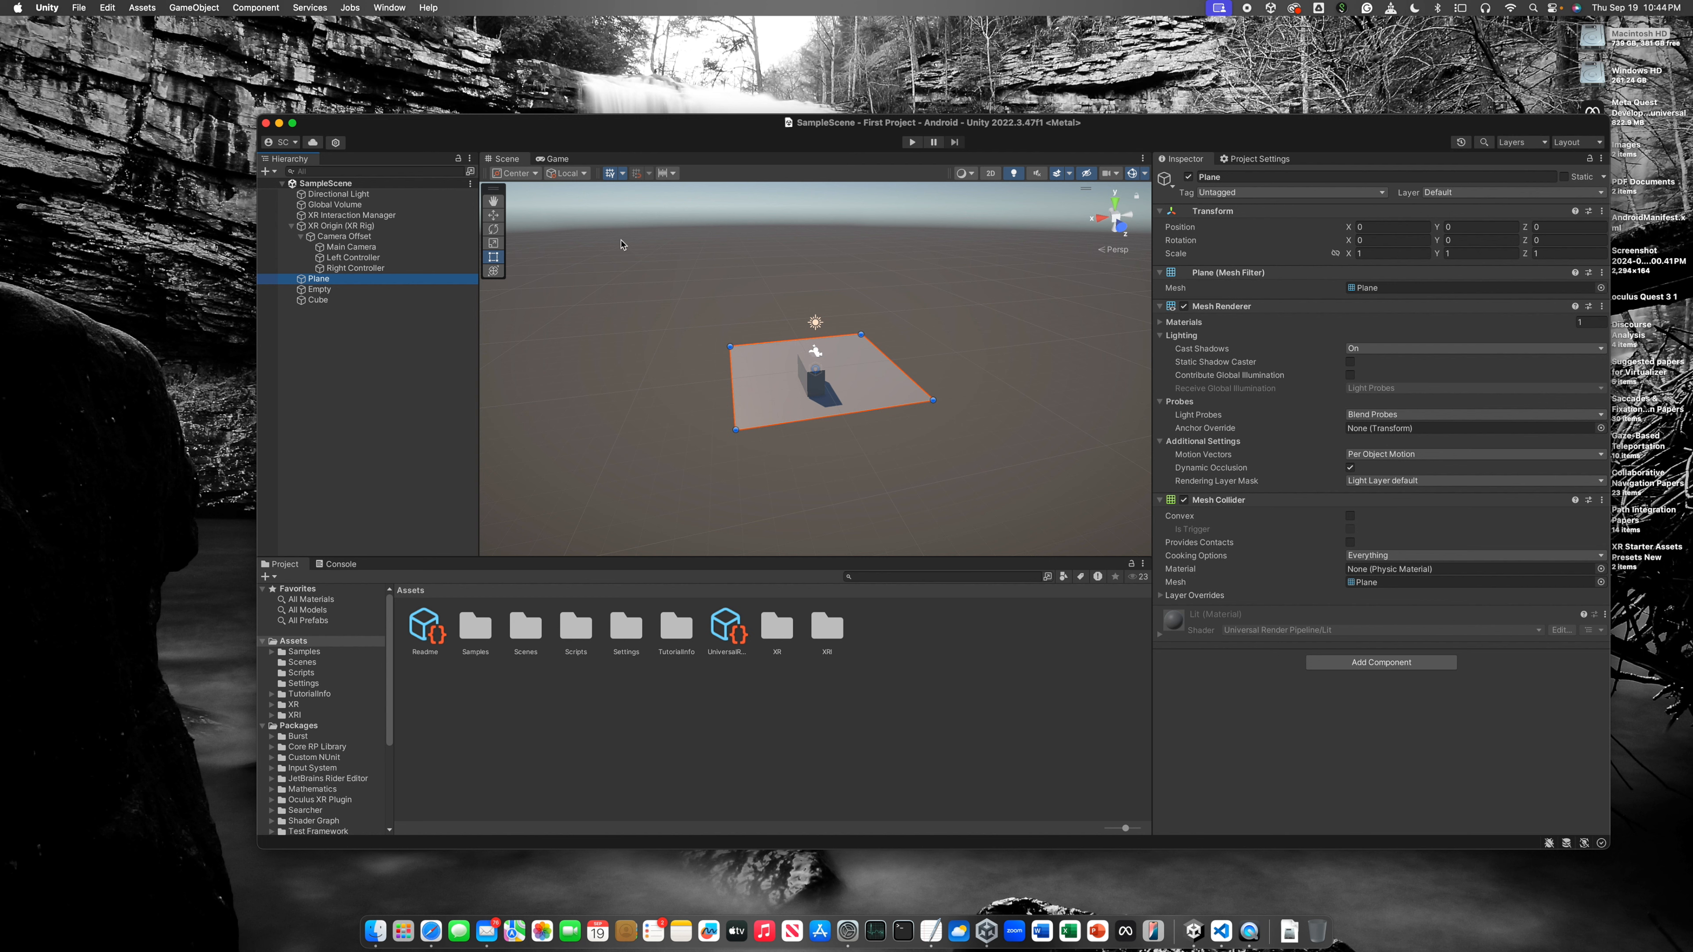
Step: Compare the camera's Game view with the Scene view, orbiting the scene to see where the camera and cube sit
{"action": "left_click", "coordinate": [554, 159]}
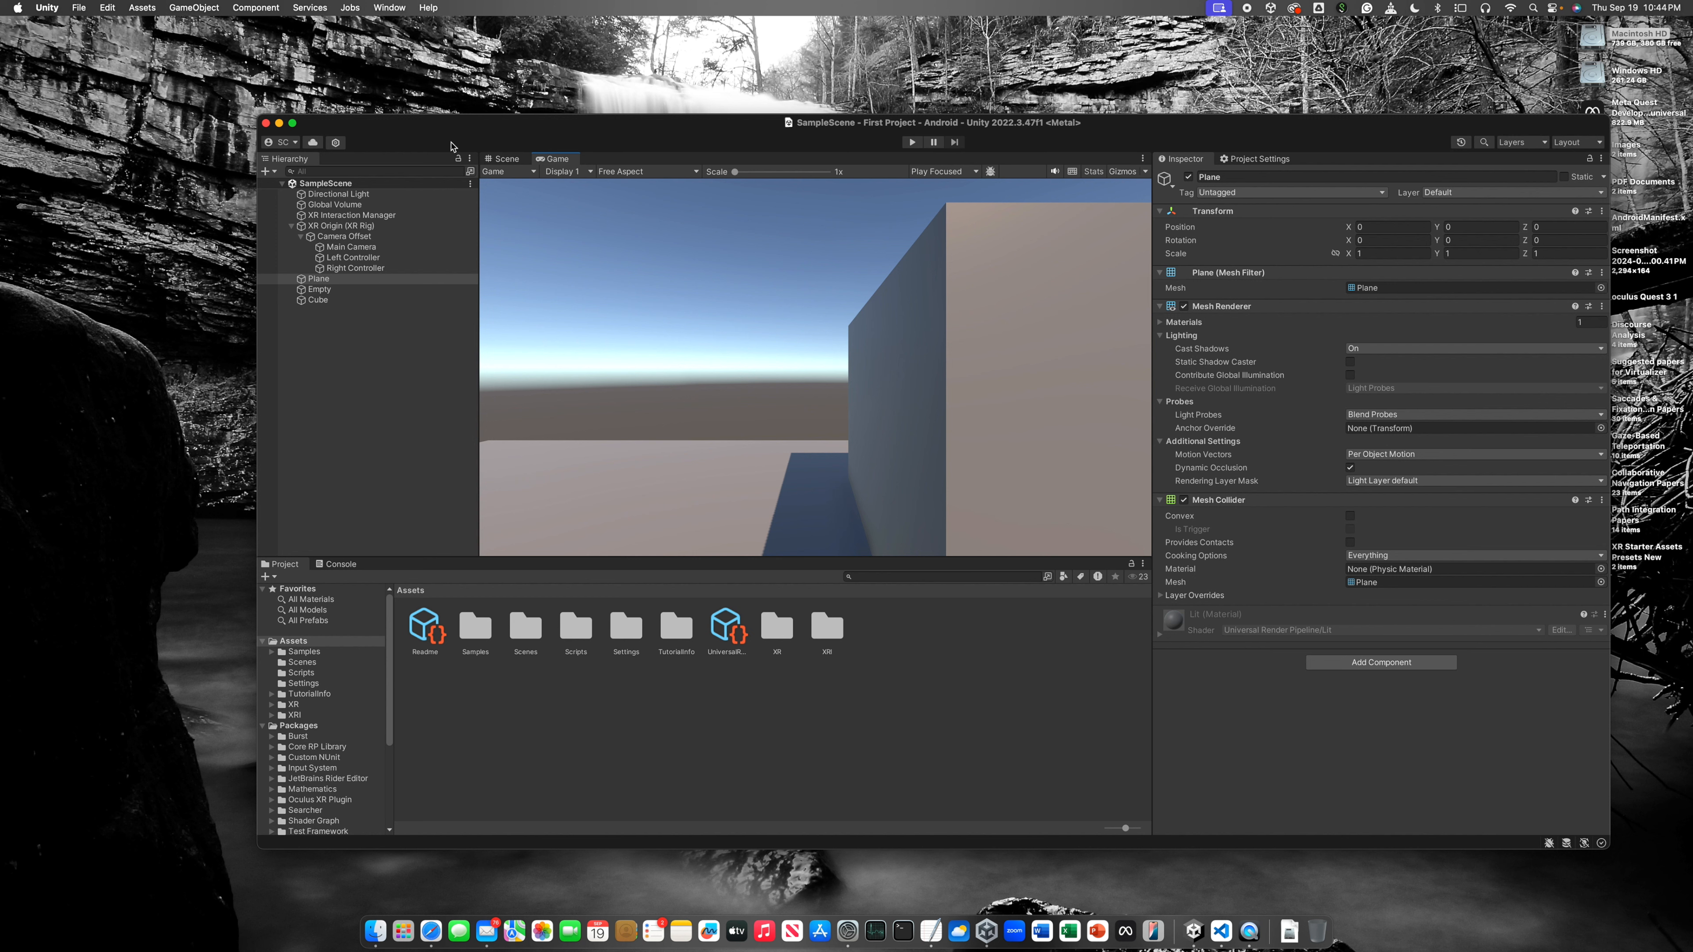
{"action": "left_click", "coordinate": [496, 160]}
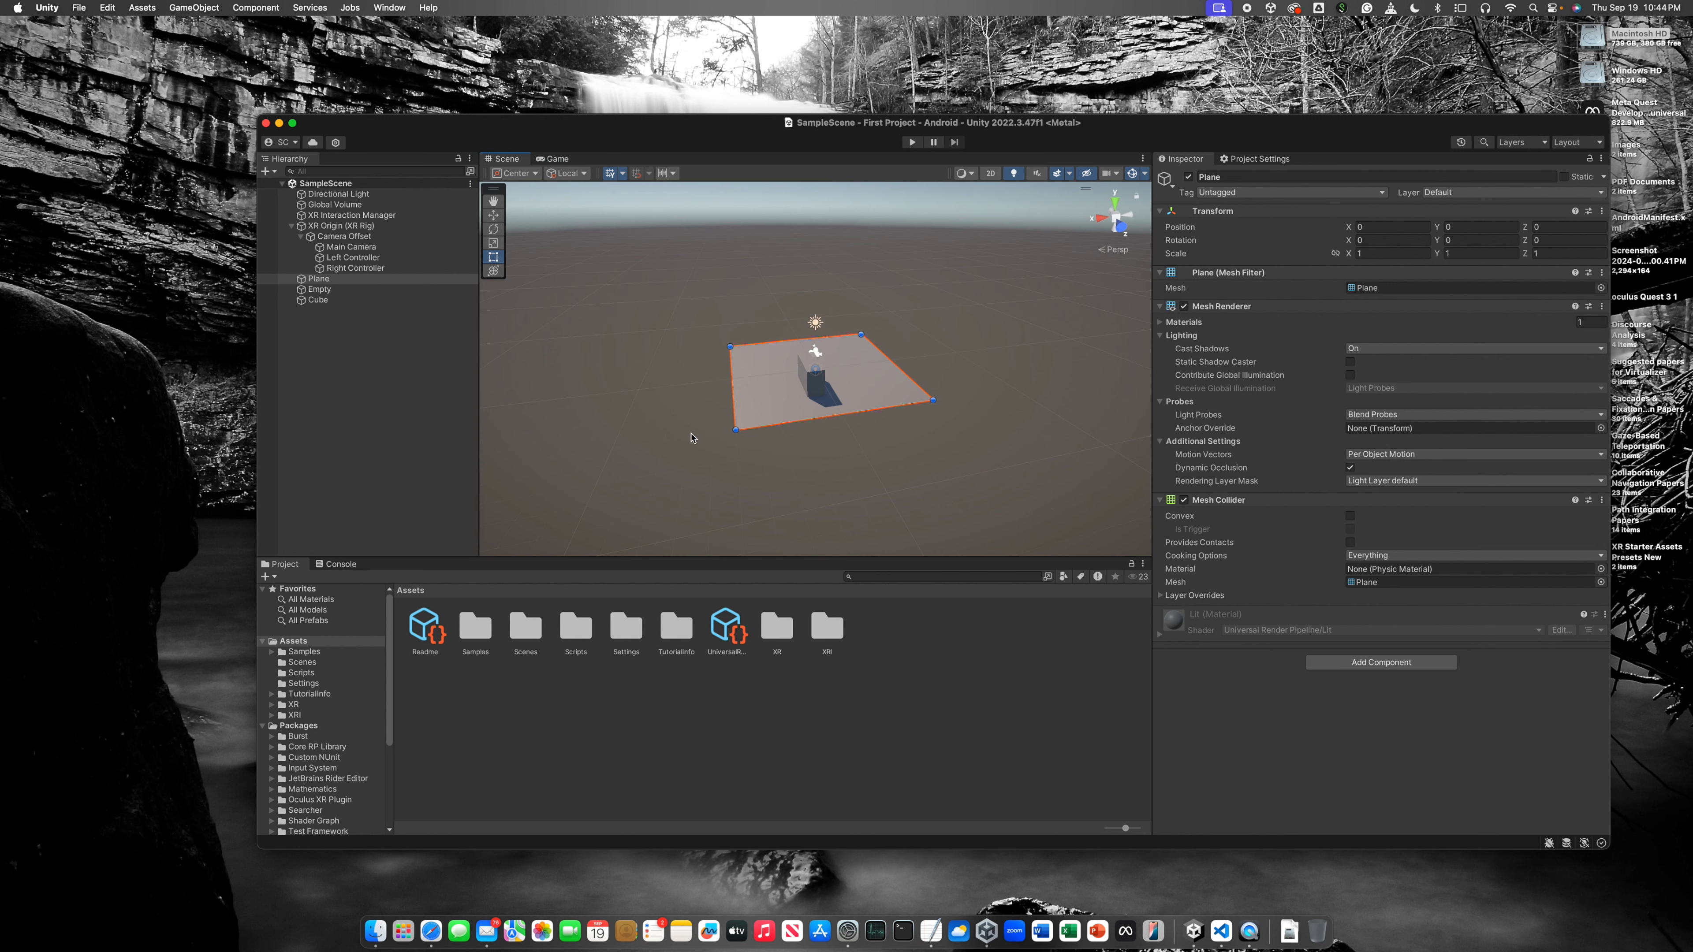
{"action": "left_click_drag", "start_coordinate": [926, 384], "coordinate": [1229, 416], "text": "alt"}
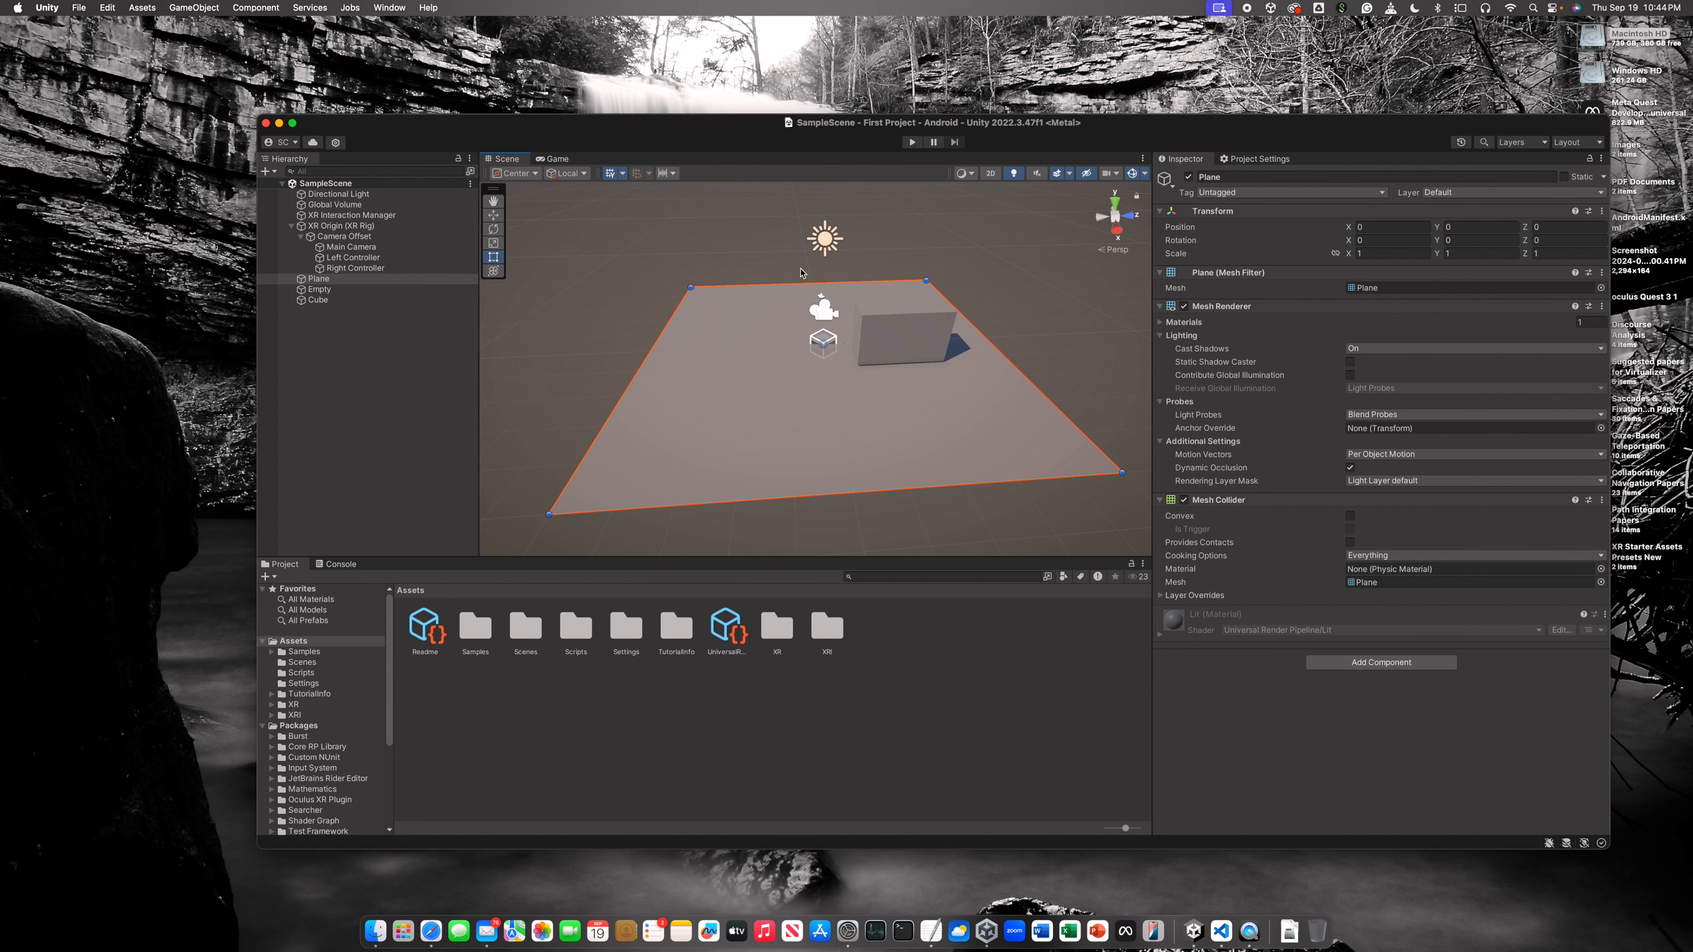
{"action": "left_click", "coordinate": [554, 159]}
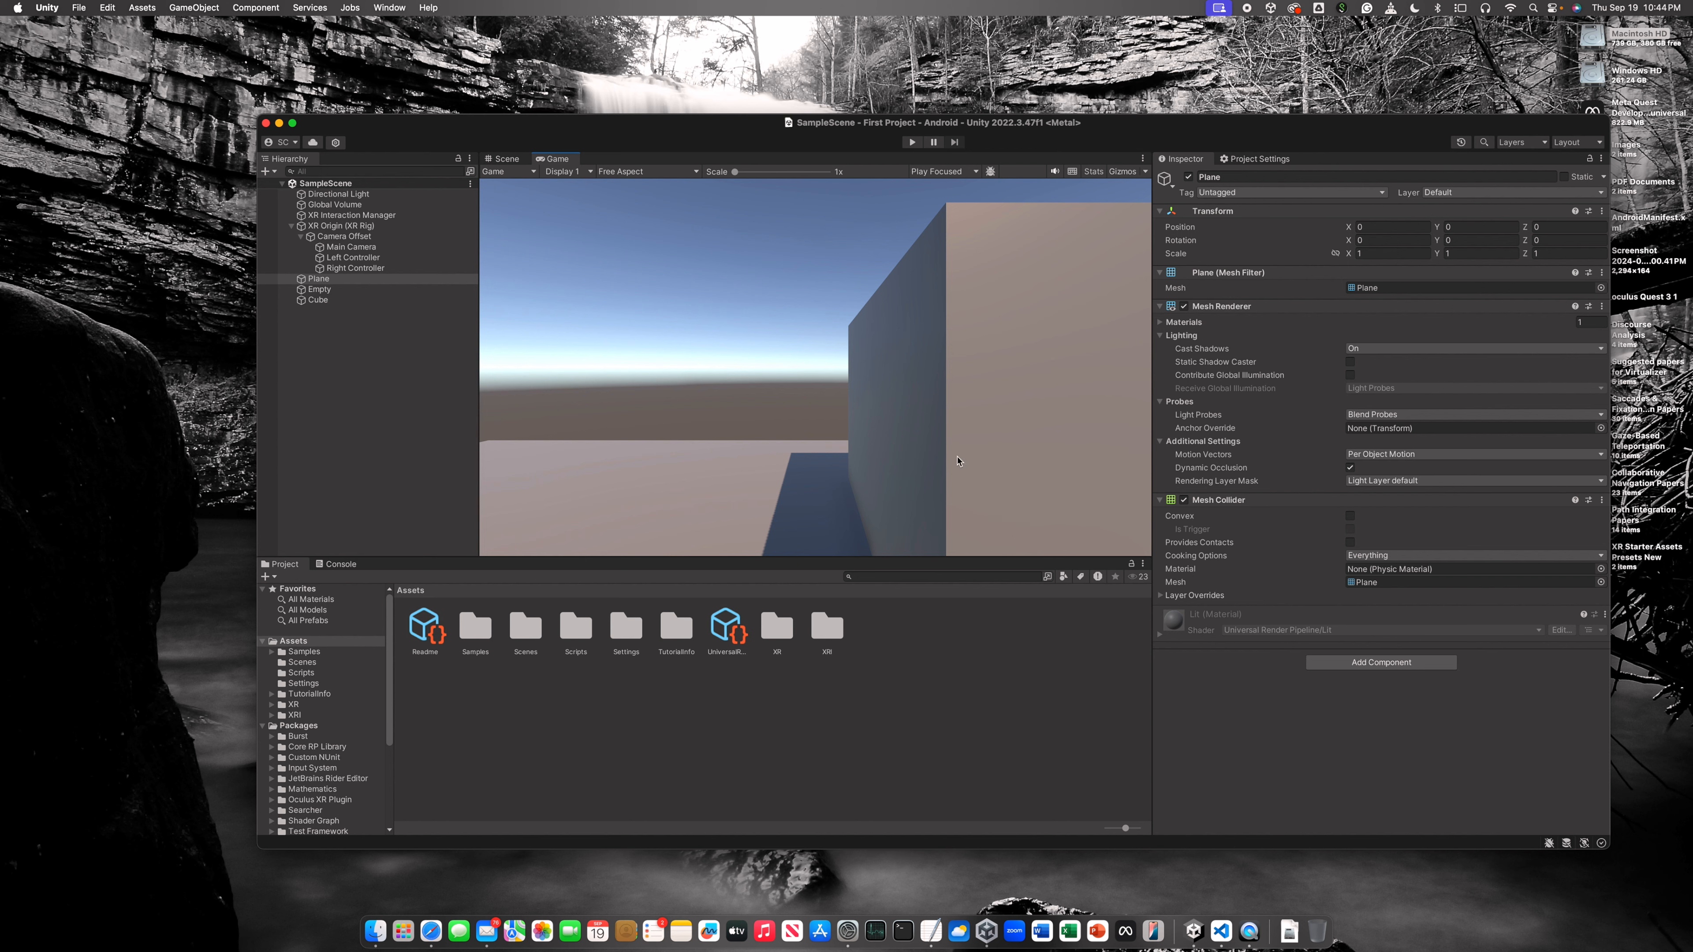
{"action": "left_click", "coordinate": [517, 161]}
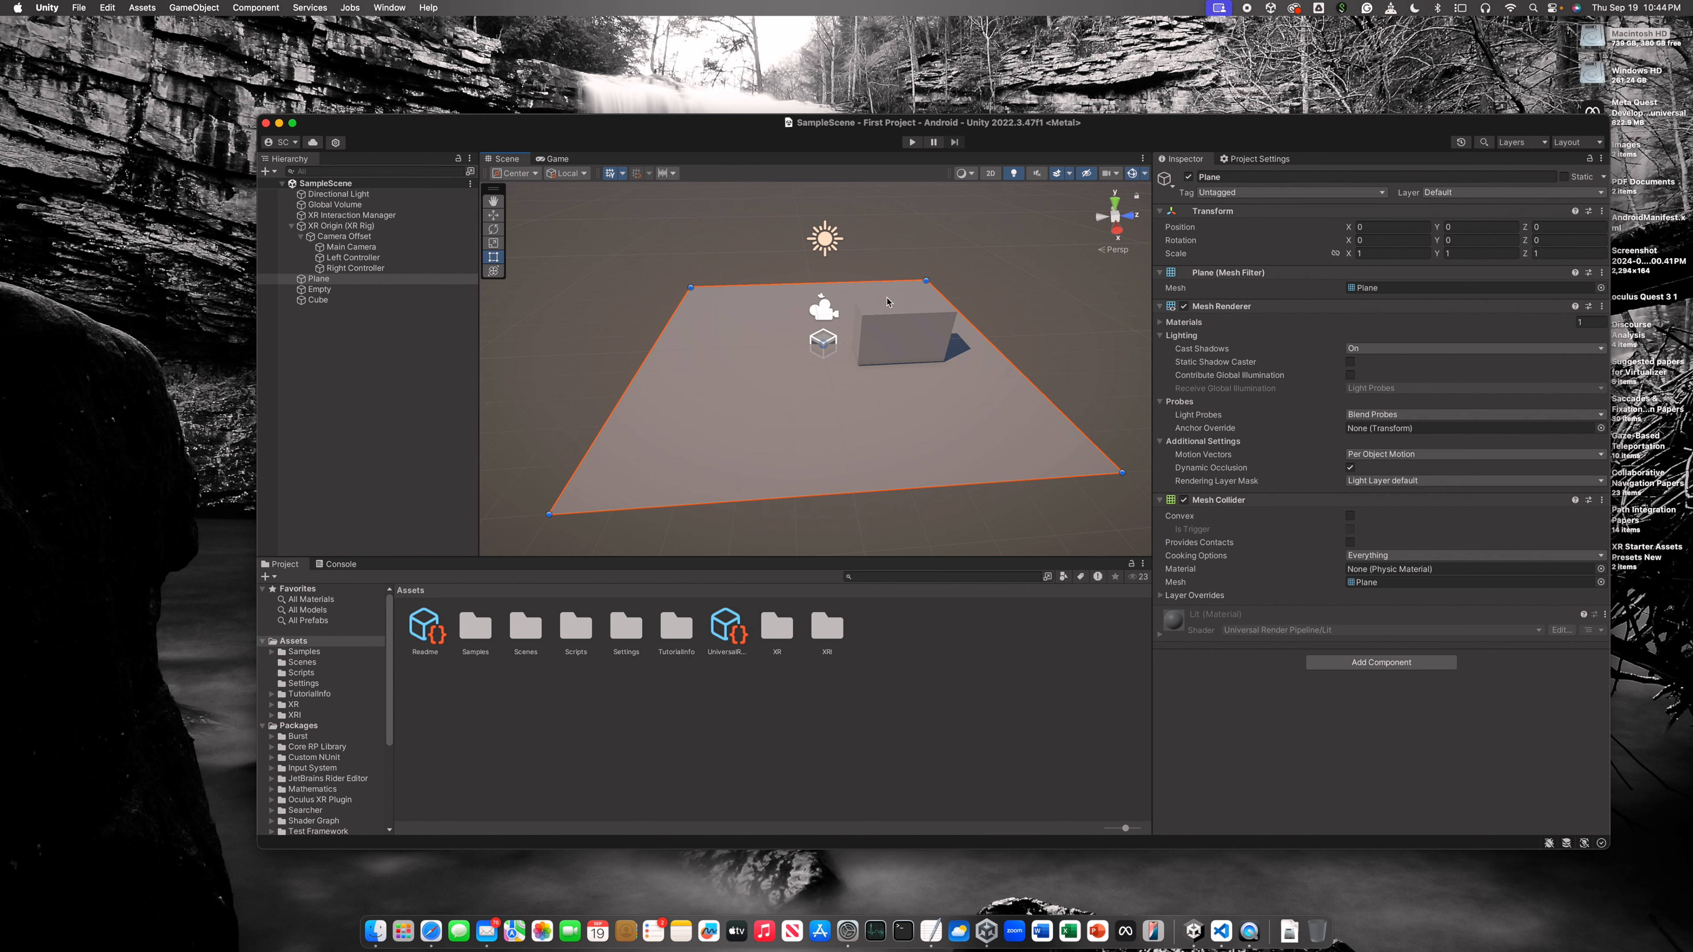
Step: Move the cube with the Move tool along its X axis to a position of about X 0.31
{"action": "left_click", "coordinate": [888, 325]}
{"action": "scroll", "coordinate": [899, 348], "scroll_direction": "down", "scroll_amount": 3}
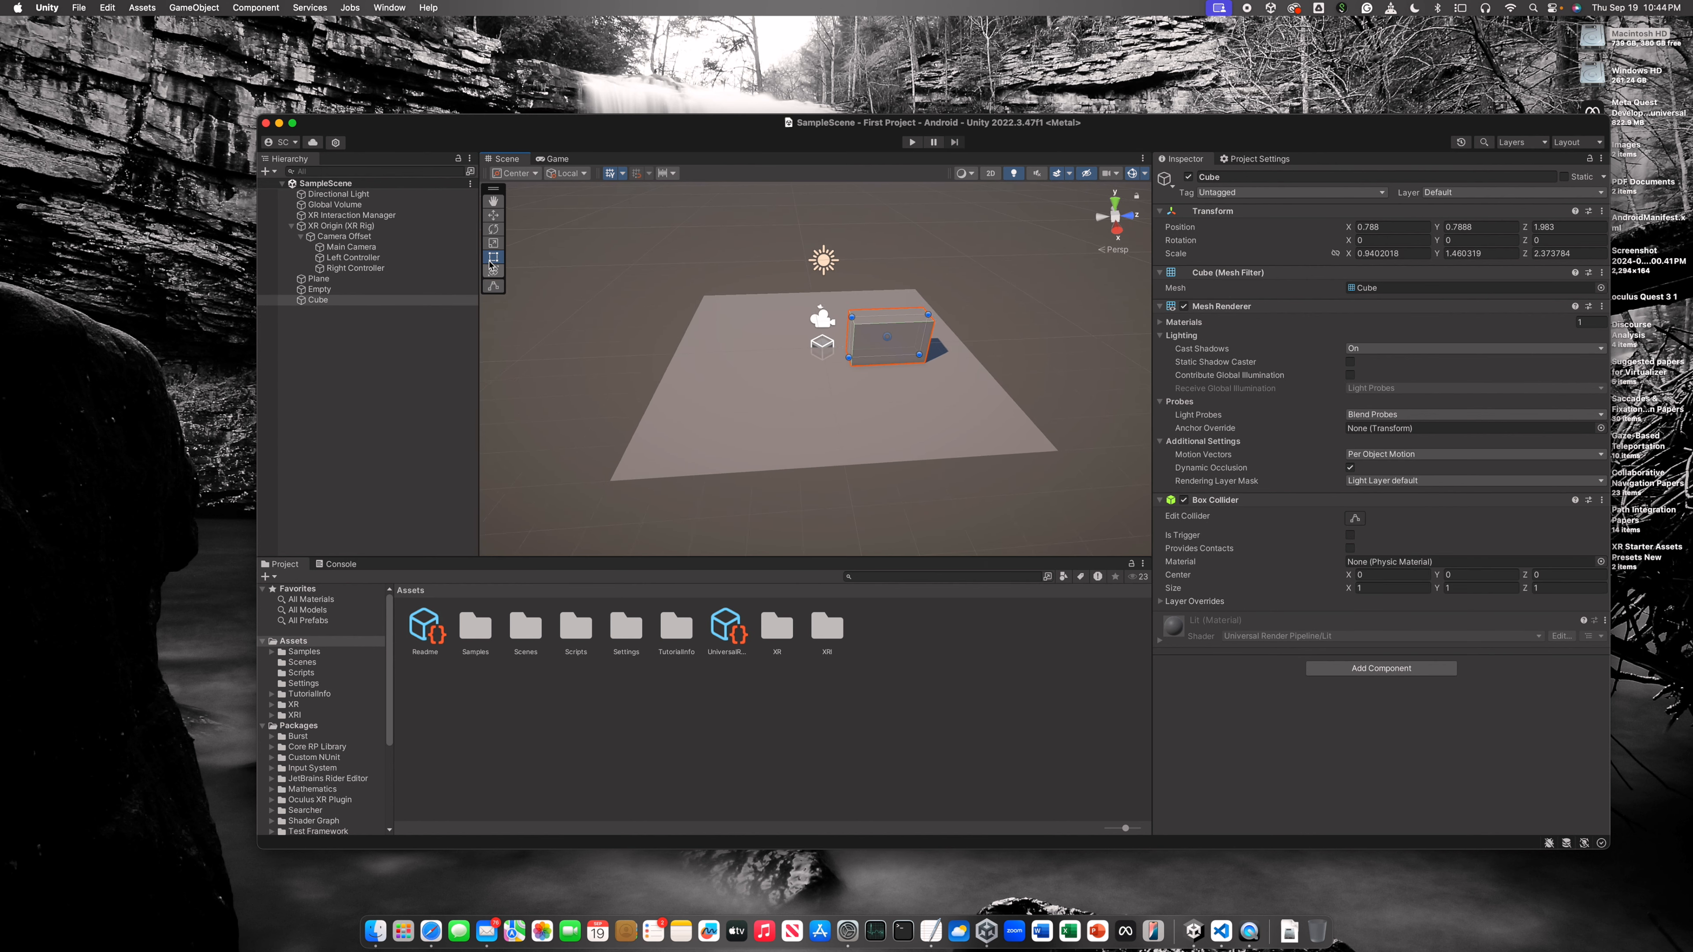
{"action": "left_click", "coordinate": [494, 215]}
{"action": "left_click_drag", "start_coordinate": [901, 365], "coordinate": [899, 356]}
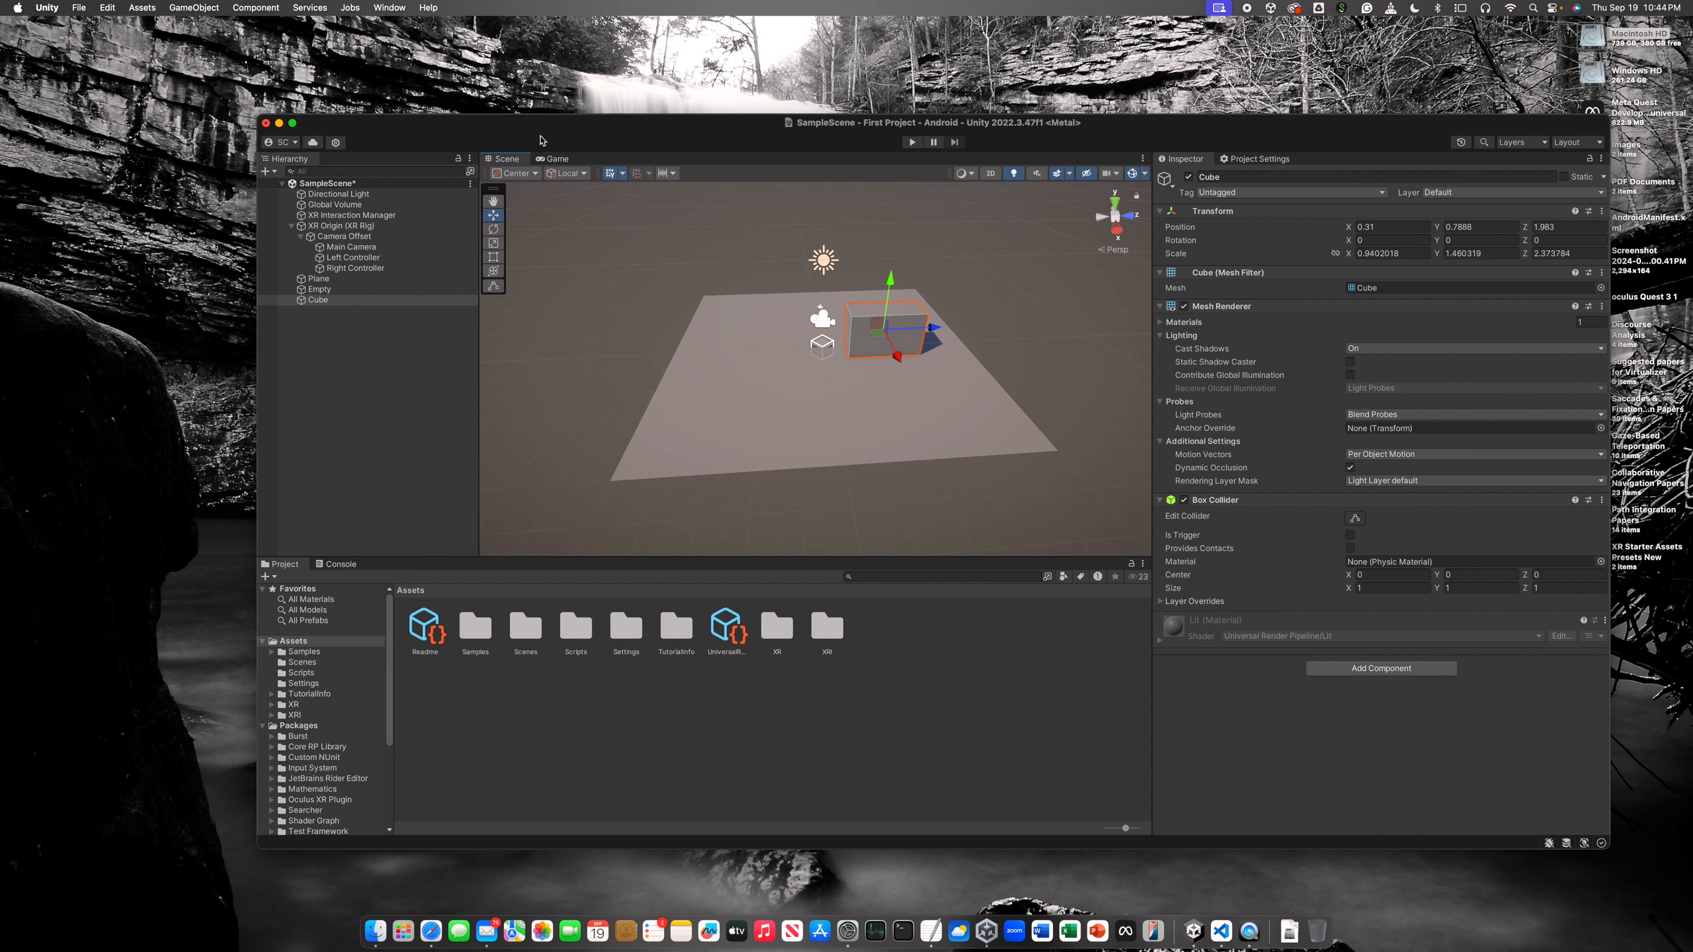
Step: Check the moved cube in the Game view, alternating with the Scene view and ending in the Game view
{"action": "key", "text": "super+2"}
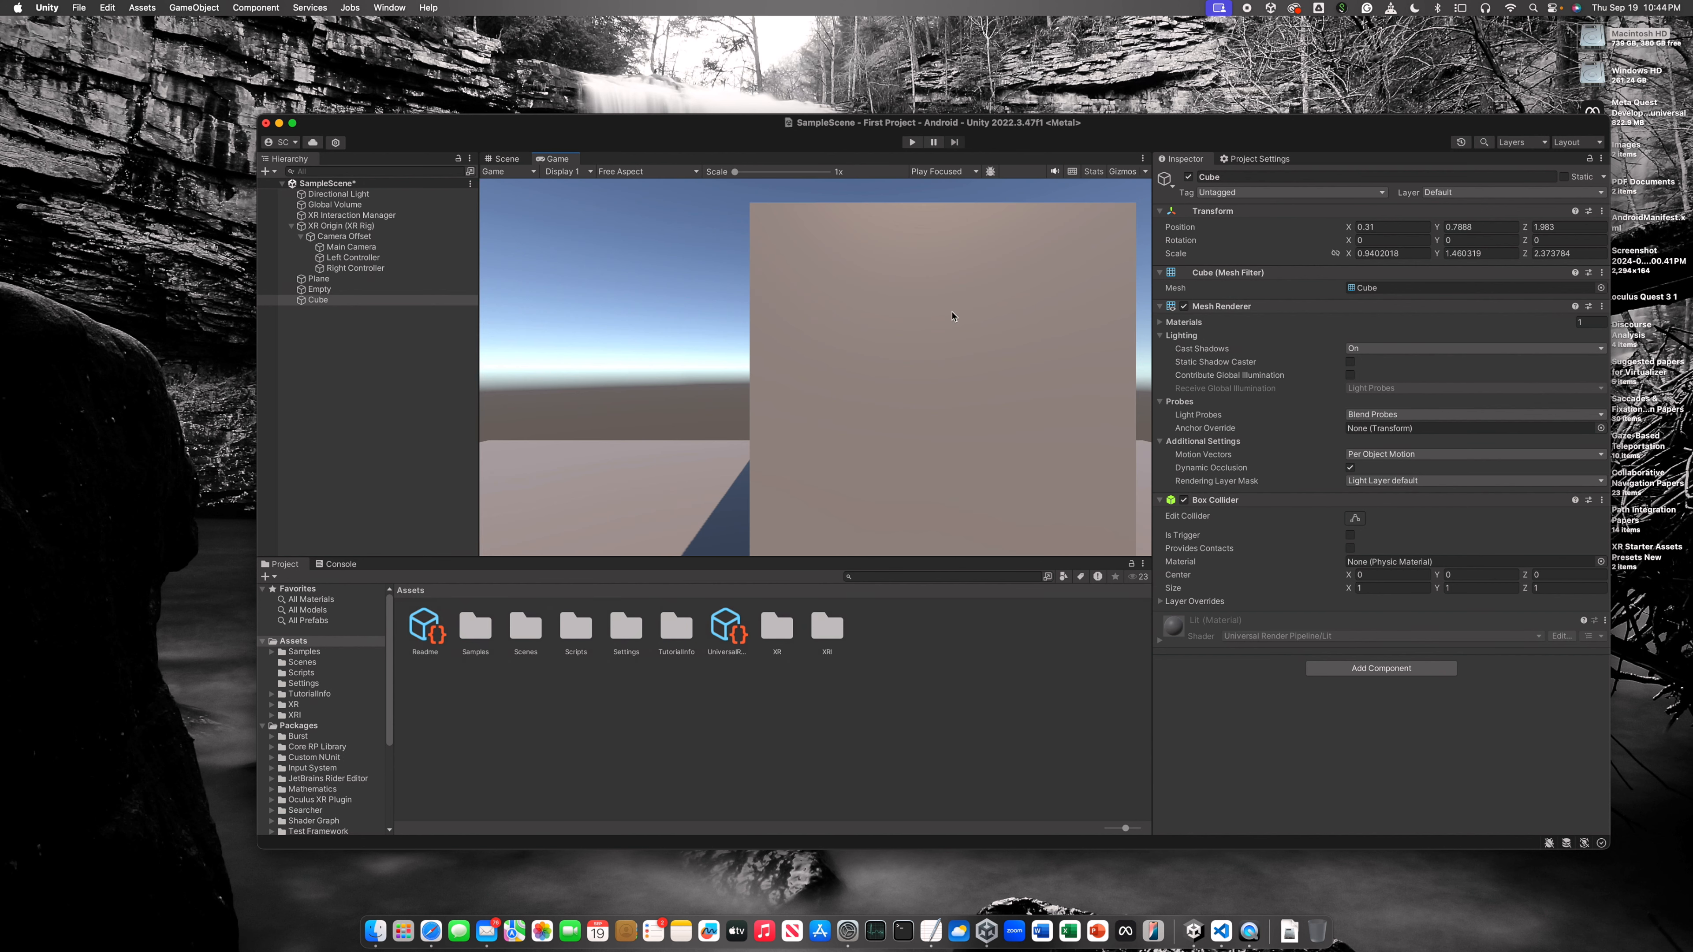
{"action": "key", "text": "super+1"}
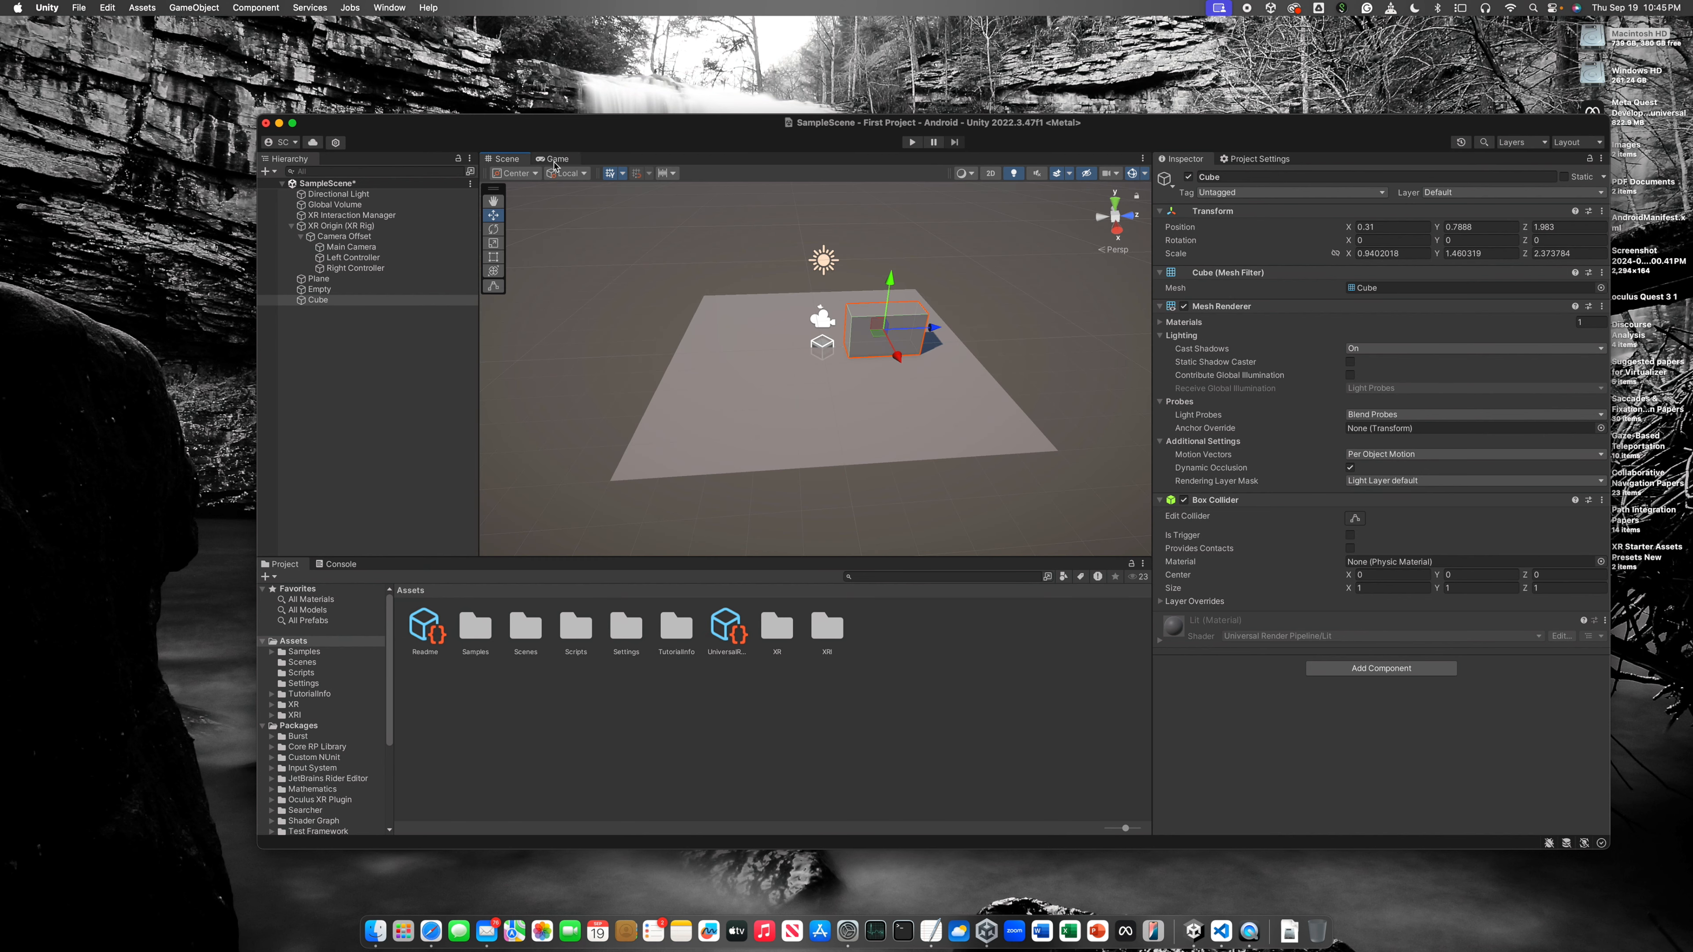
{"action": "key", "text": "super+2"}
{"action": "left_click", "coordinate": [511, 163]}
{"action": "left_click", "coordinate": [552, 161]}
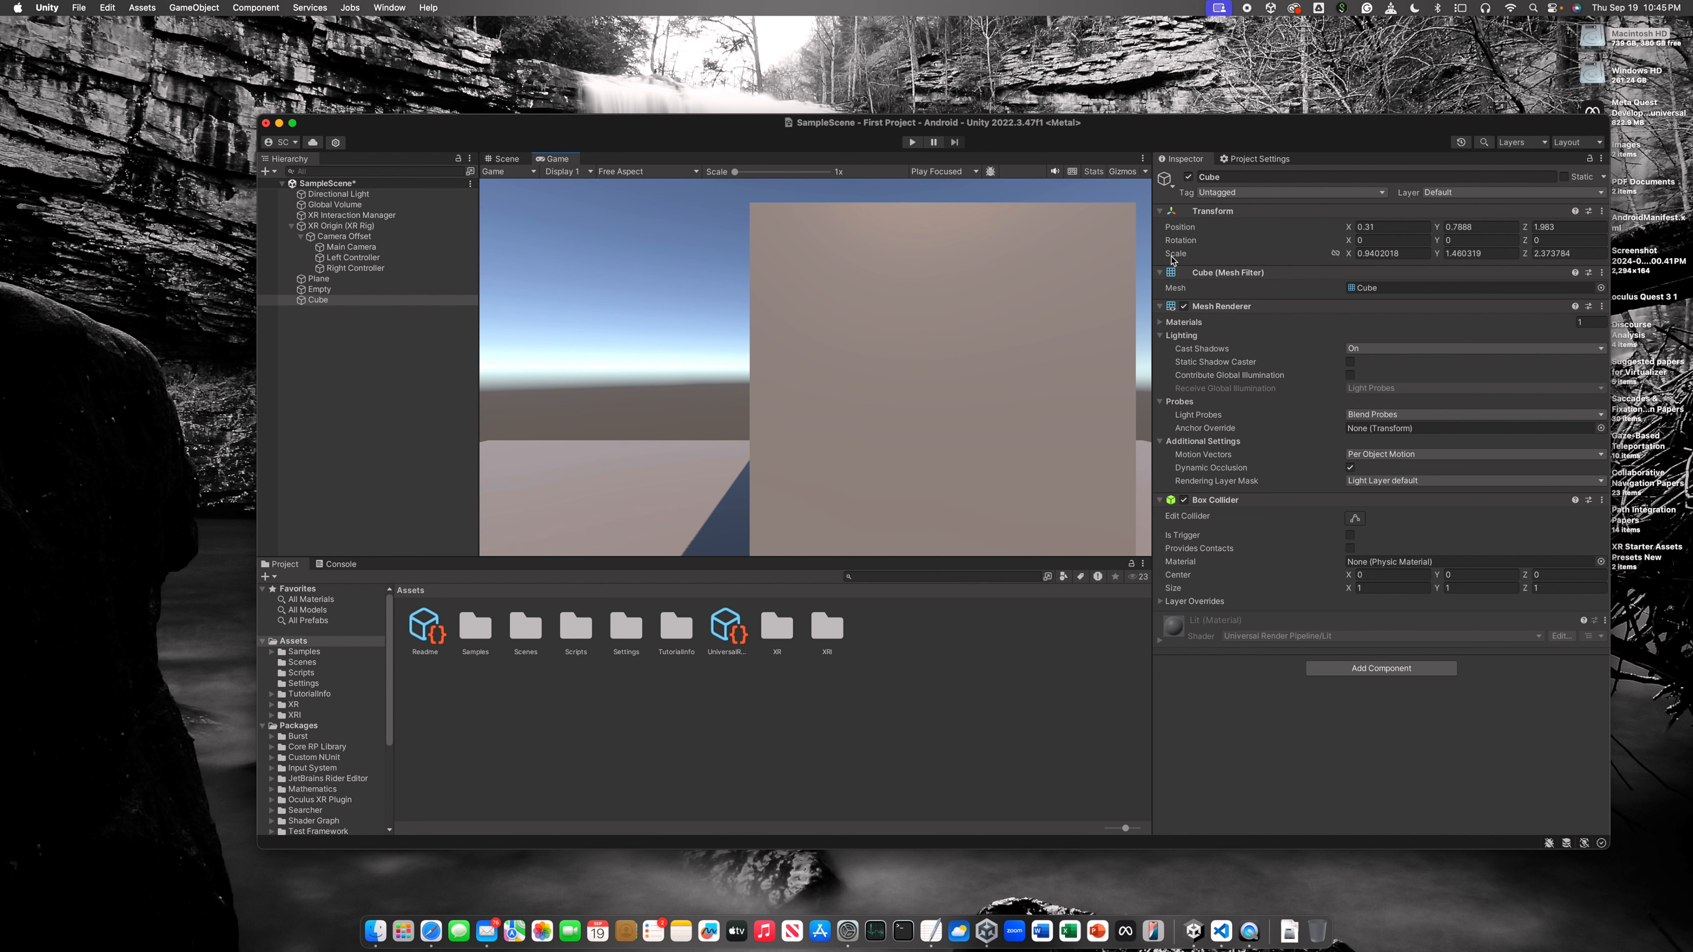
Step: Try the 4 Split, 2 by 3, Tall and Wide editor layouts one after another
{"action": "left_click", "coordinate": [1590, 144]}
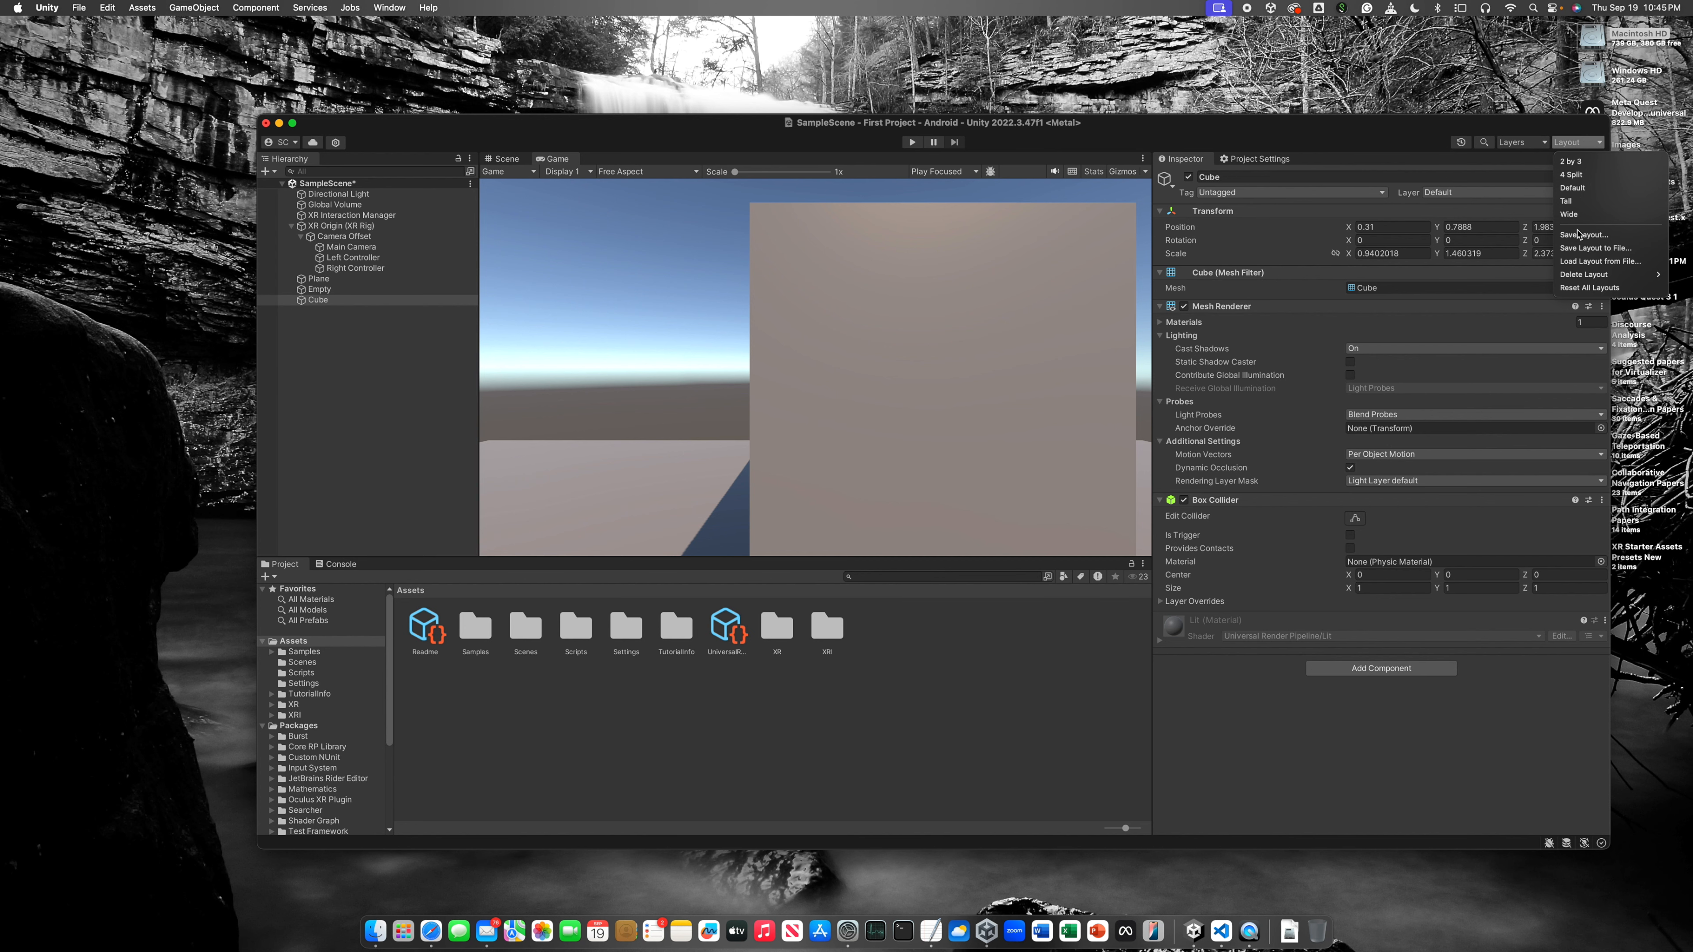
{"action": "left_click", "coordinate": [1582, 178]}
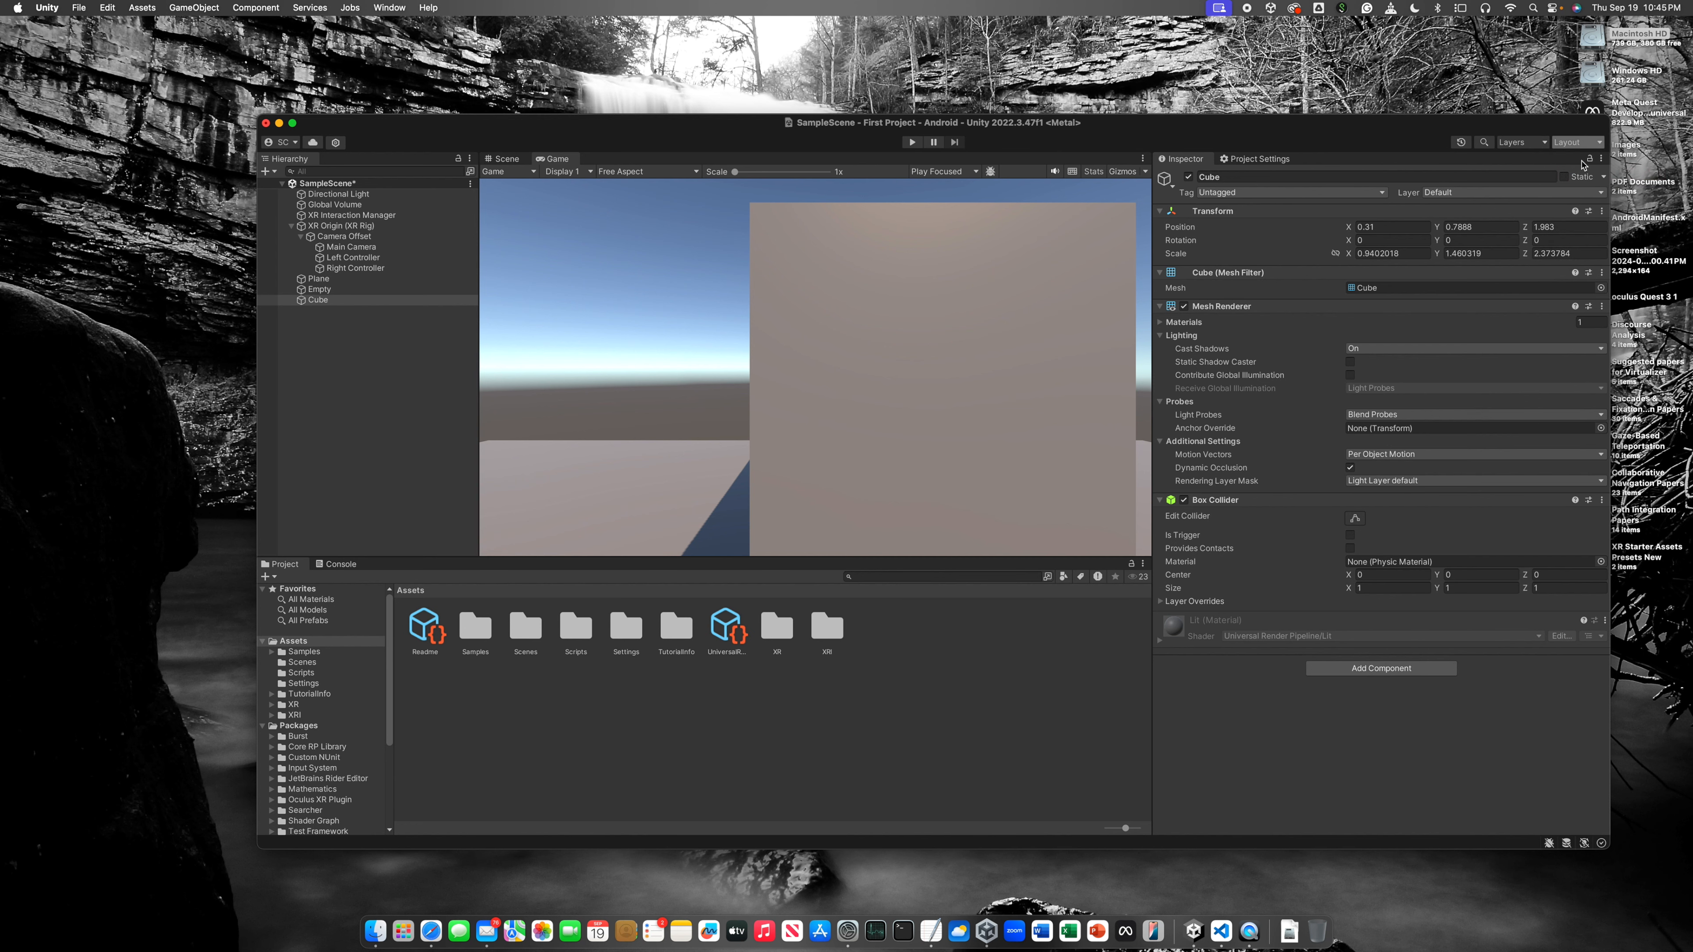
{"action": "left_click", "coordinate": [1575, 142]}
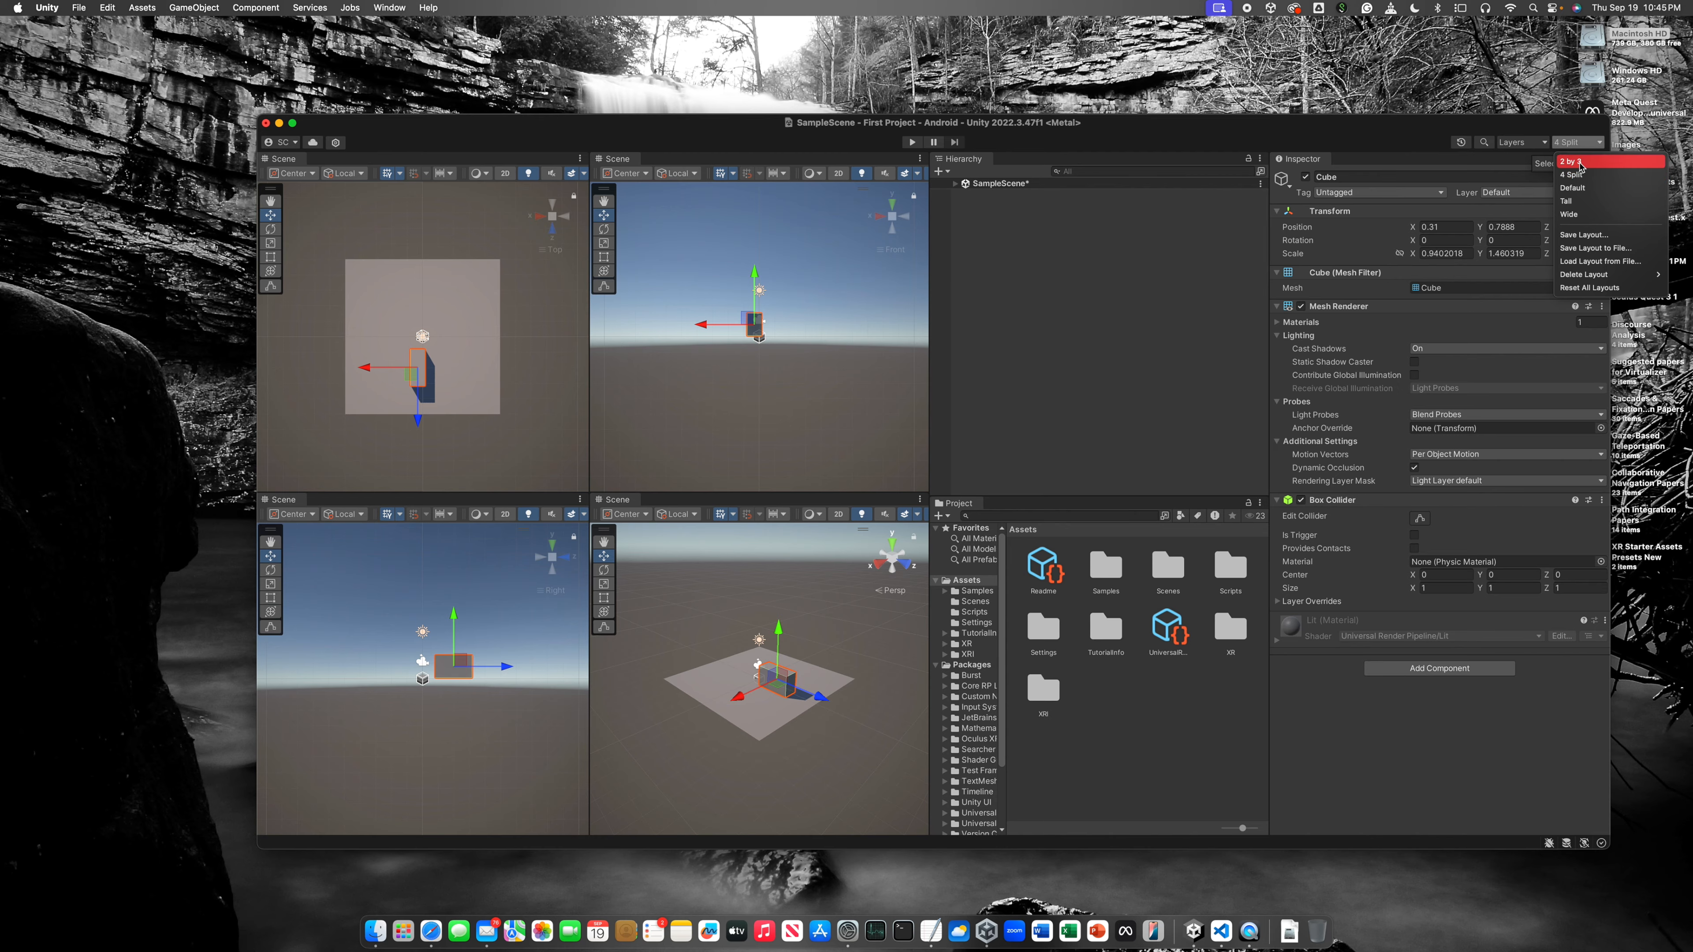
{"action": "left_click", "coordinate": [1580, 162]}
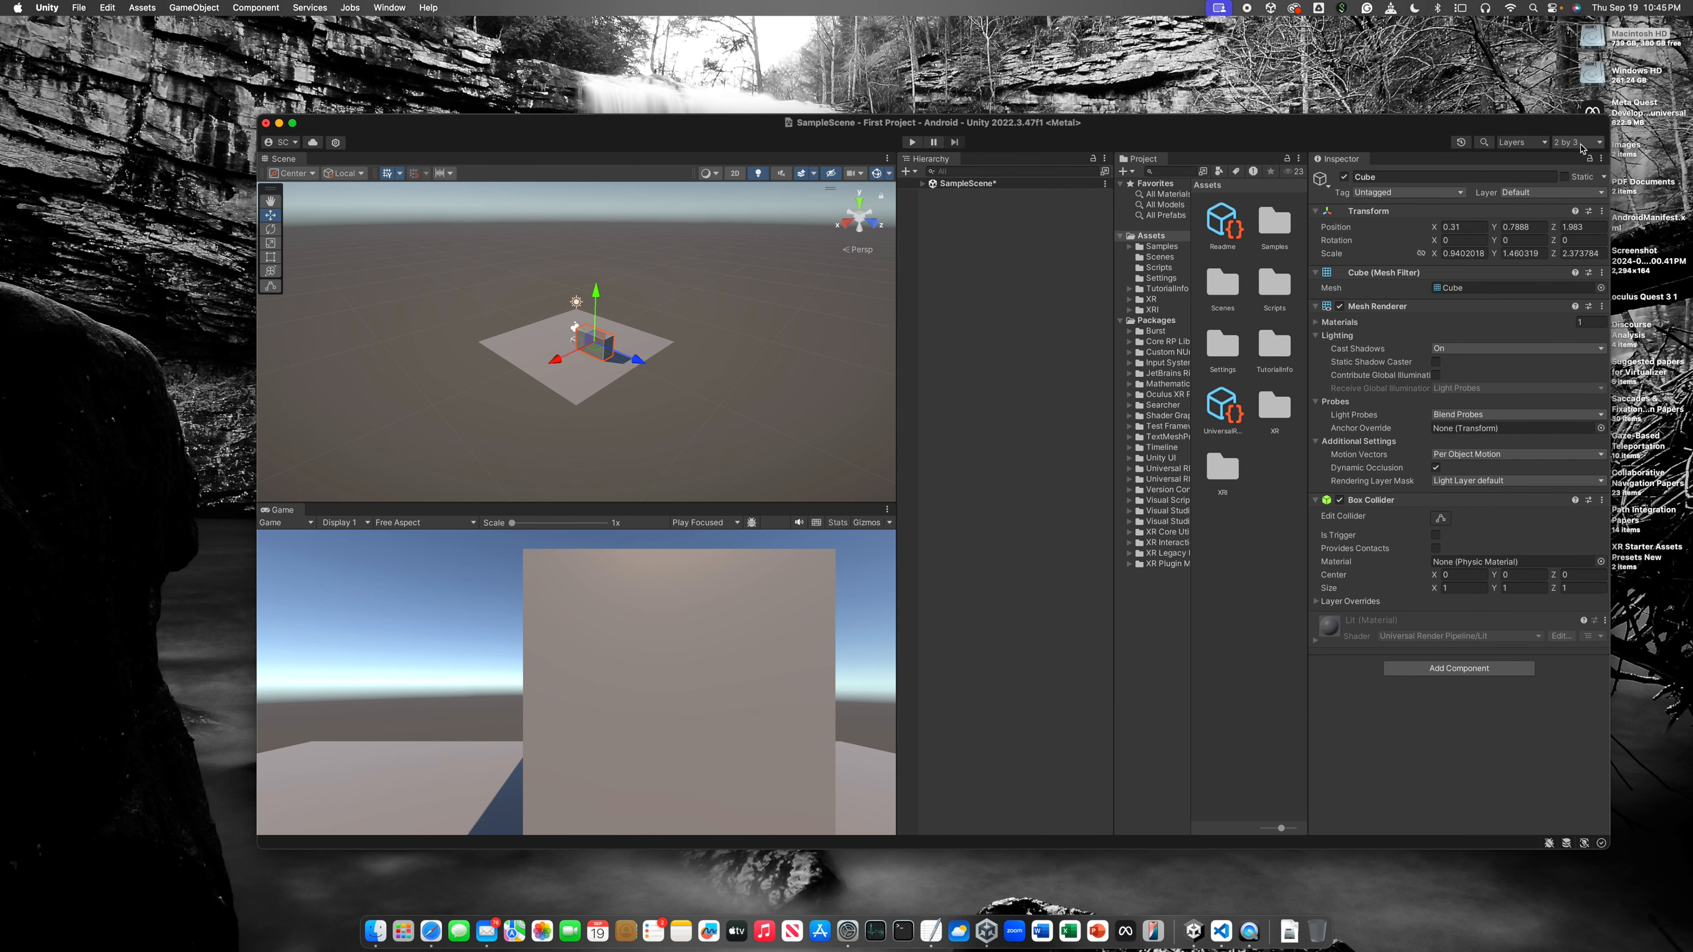
{"action": "left_click", "coordinate": [1582, 143]}
{"action": "left_click", "coordinate": [1572, 200]}
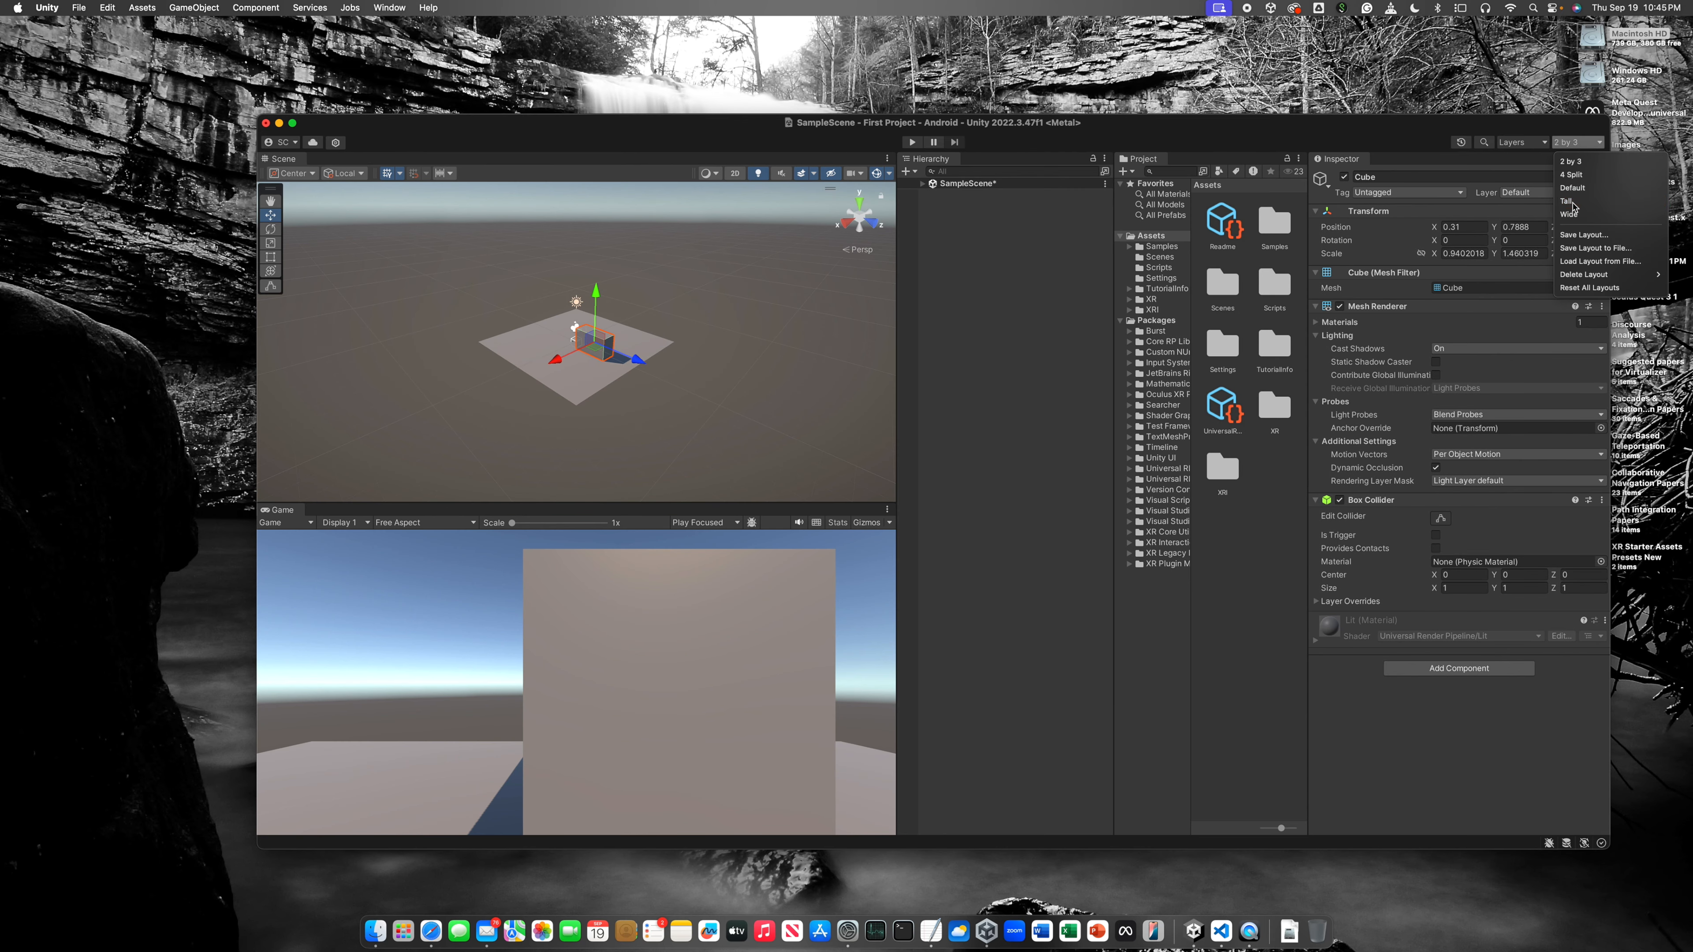
{"action": "left_click", "coordinate": [1584, 143]}
{"action": "left_click", "coordinate": [1570, 214]}
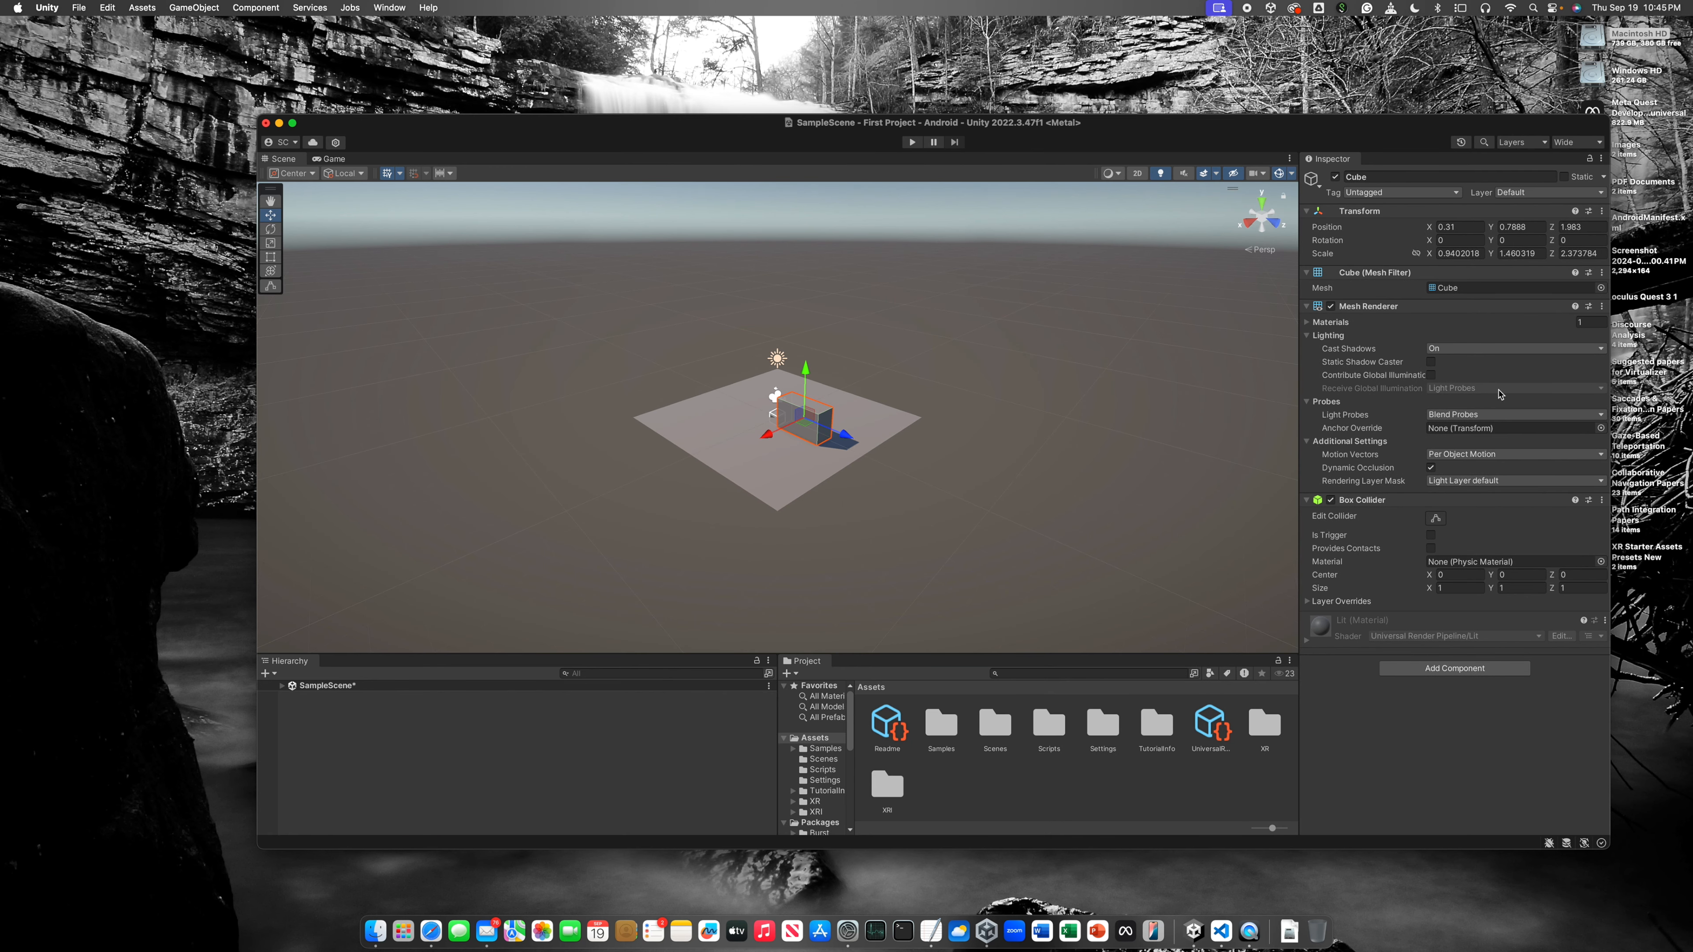
Step: Apply the 2 by 3 editor layout and move the cube along its X axis to about X -0.05
{"action": "left_click", "coordinate": [1593, 143]}
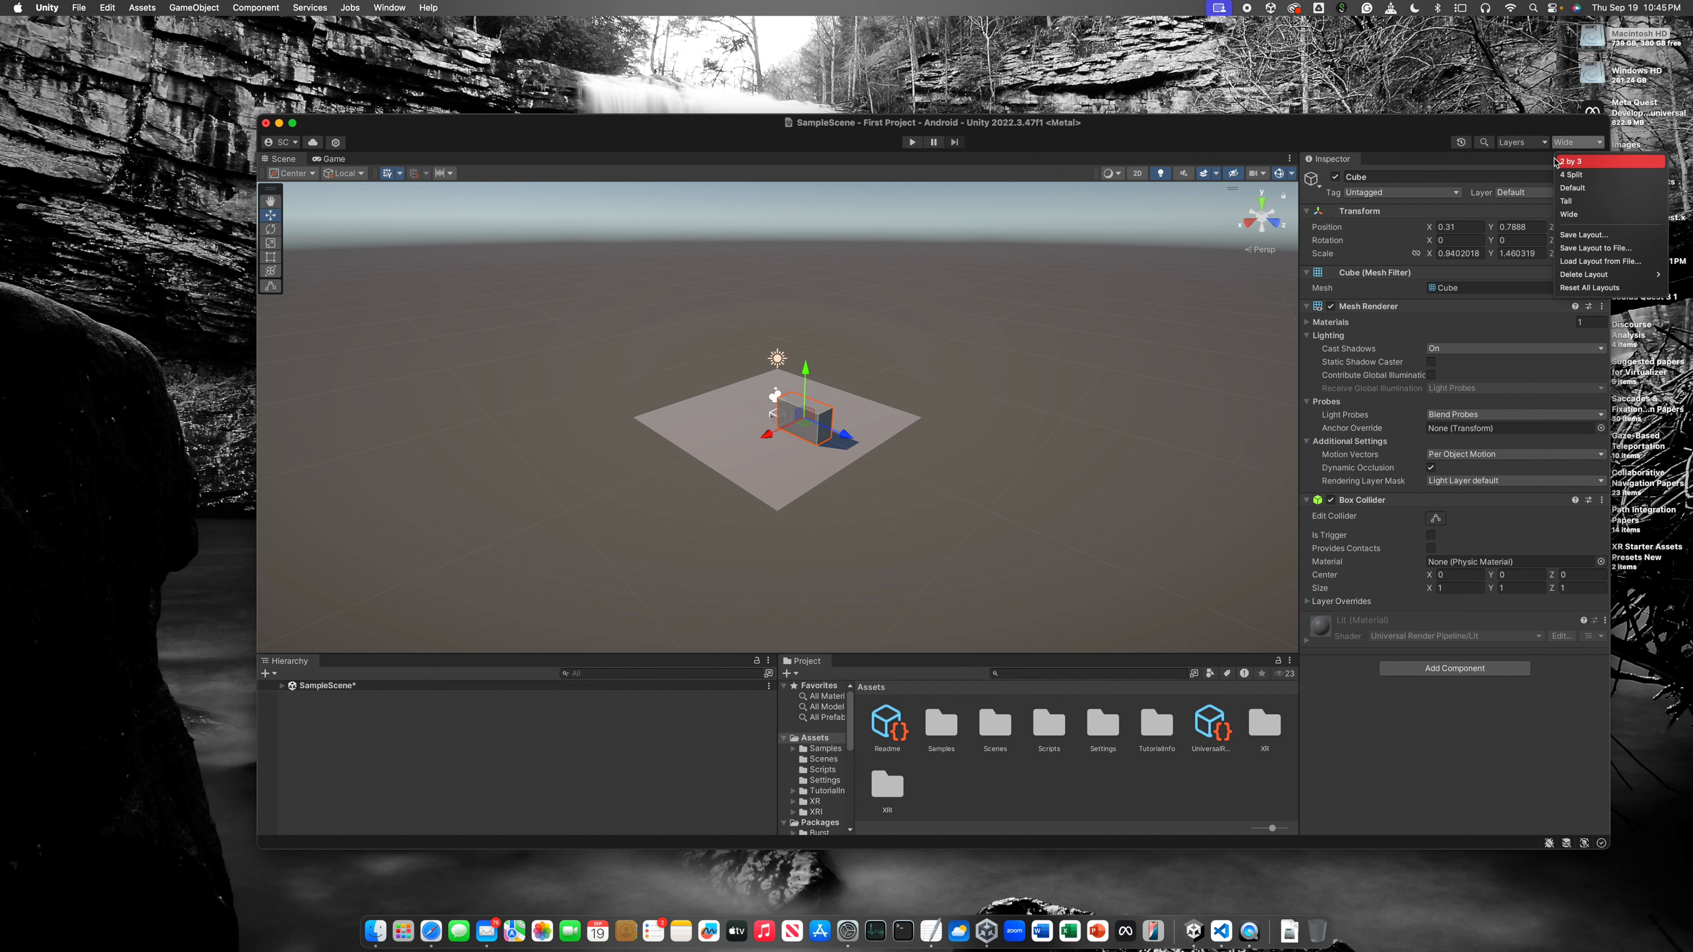
{"action": "left_click", "coordinate": [1576, 166]}
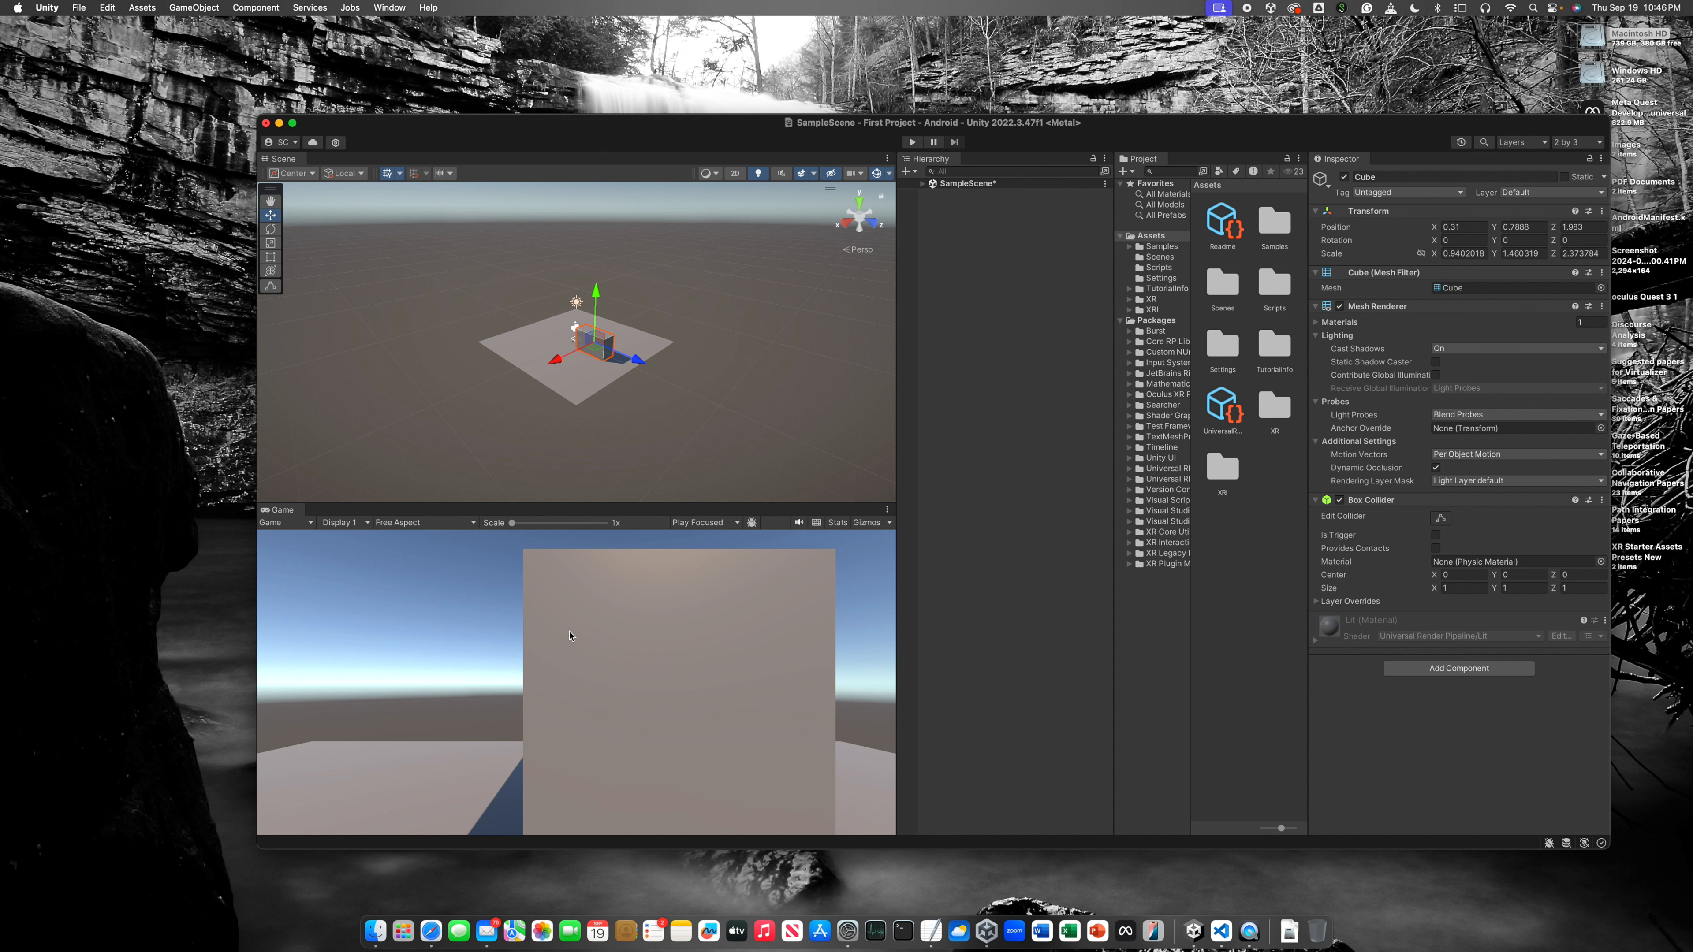
{"action": "left_click_drag", "start_coordinate": [557, 362], "coordinate": [561, 360]}
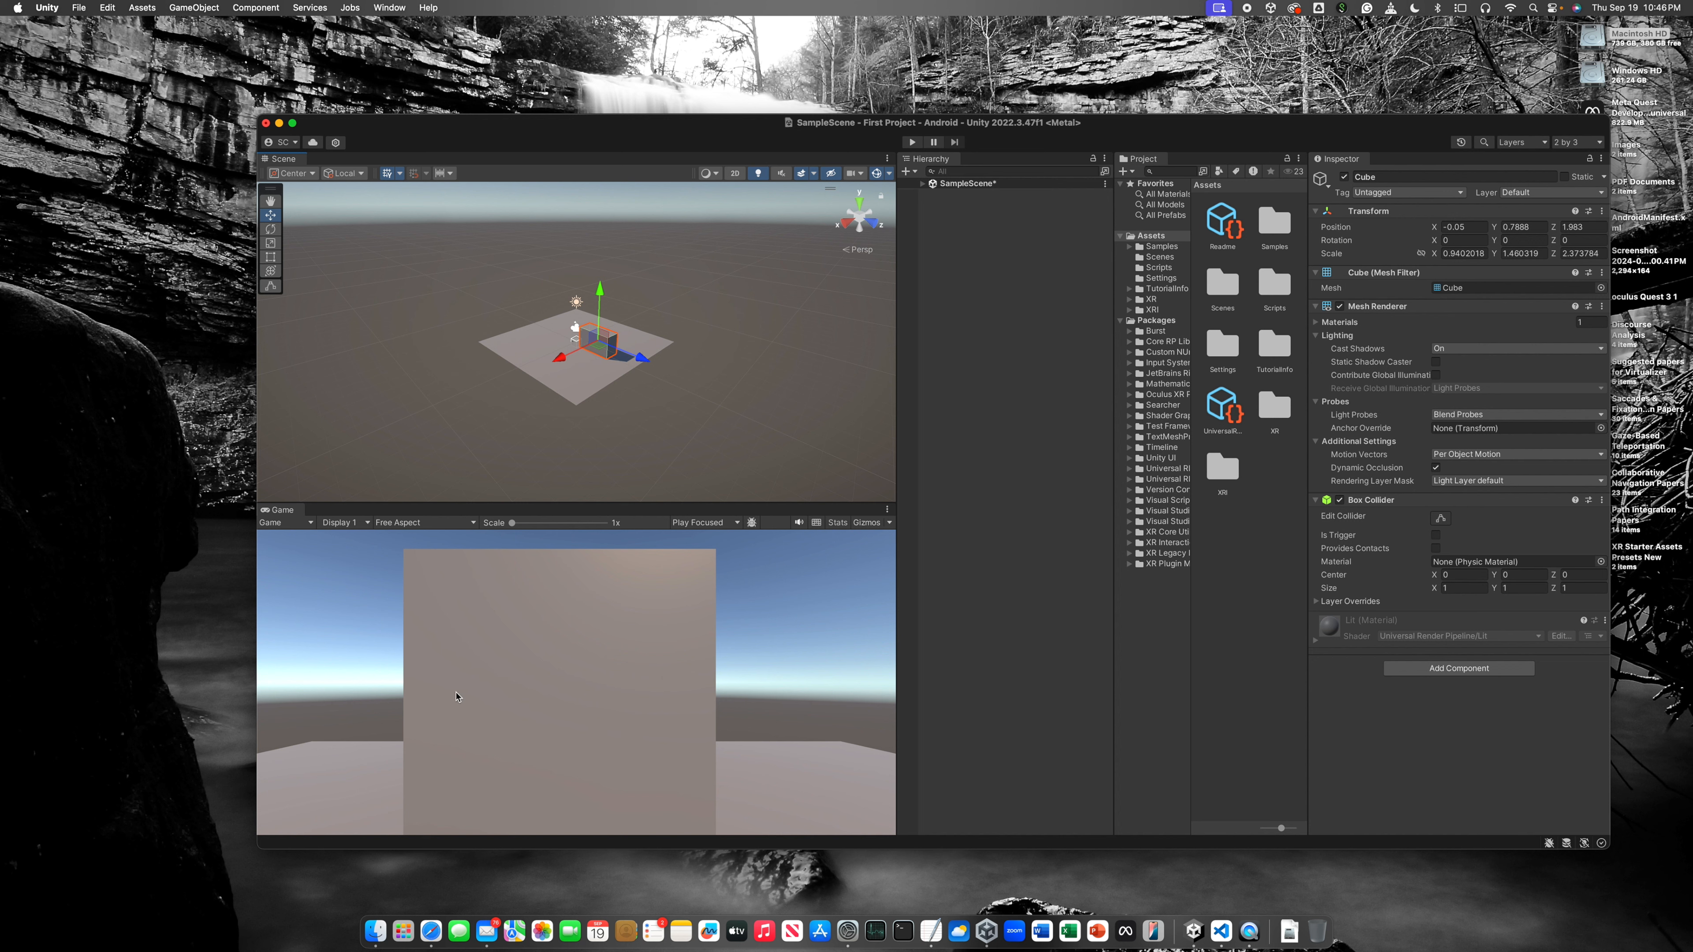
Step: Move the cube along its X axis to about X -0.03 and switch the Project window to the One Column Layout
{"action": "left_click_drag", "start_coordinate": [562, 361], "coordinate": [562, 363]}
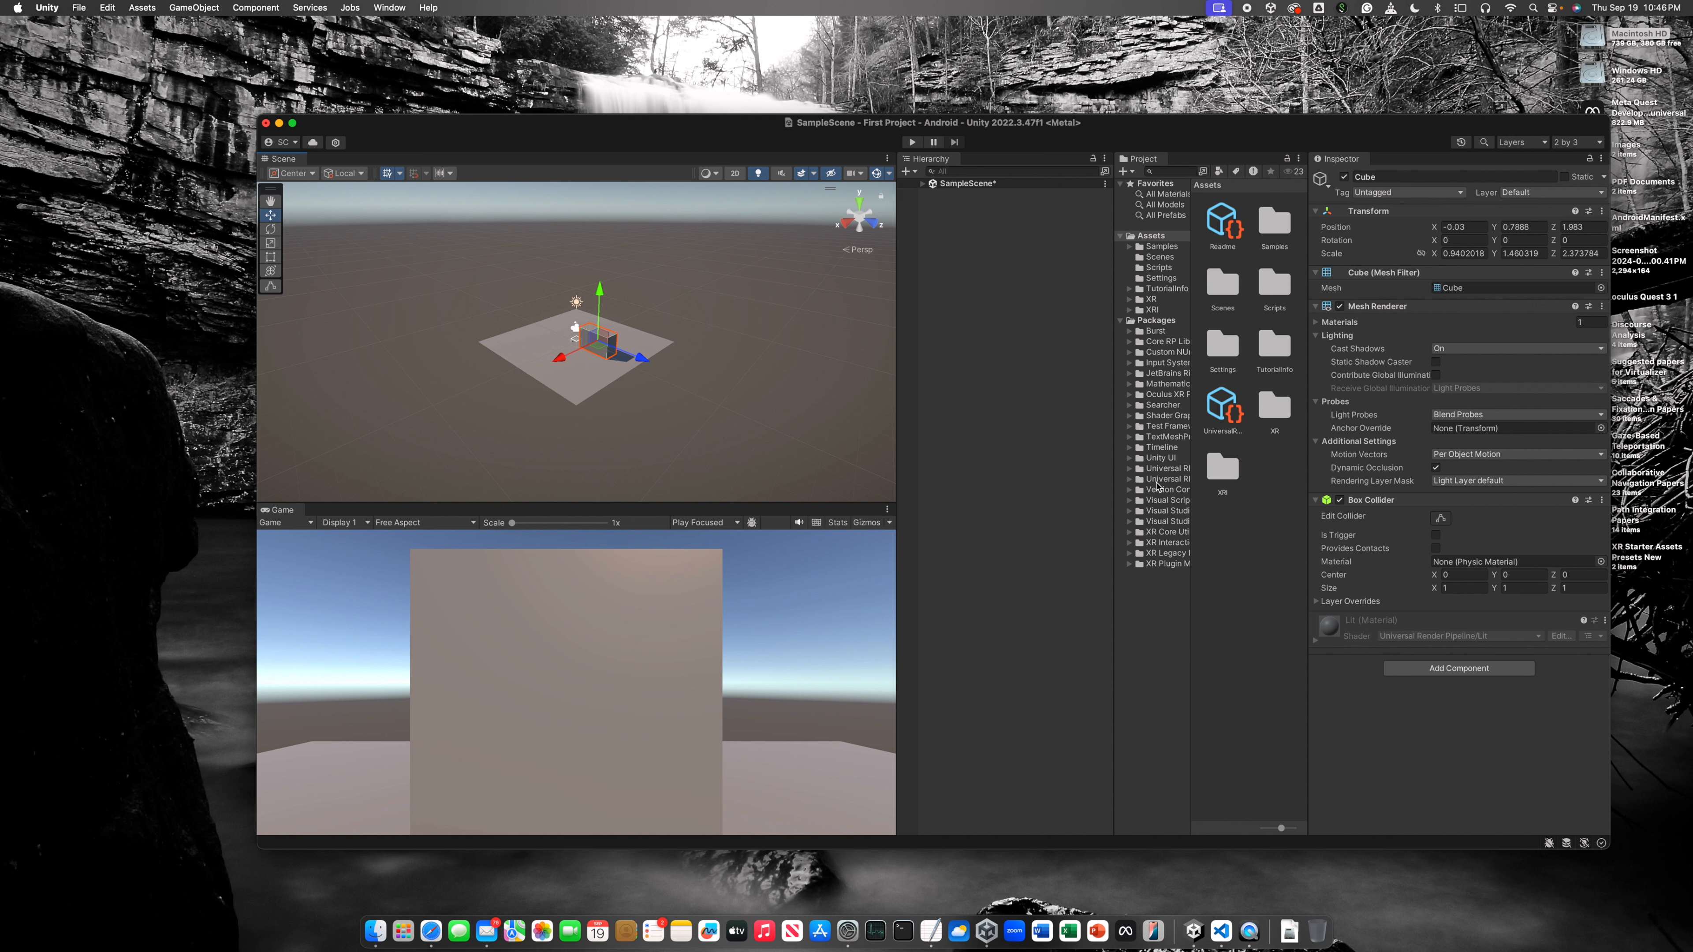
{"action": "left_click", "coordinate": [1299, 161]}
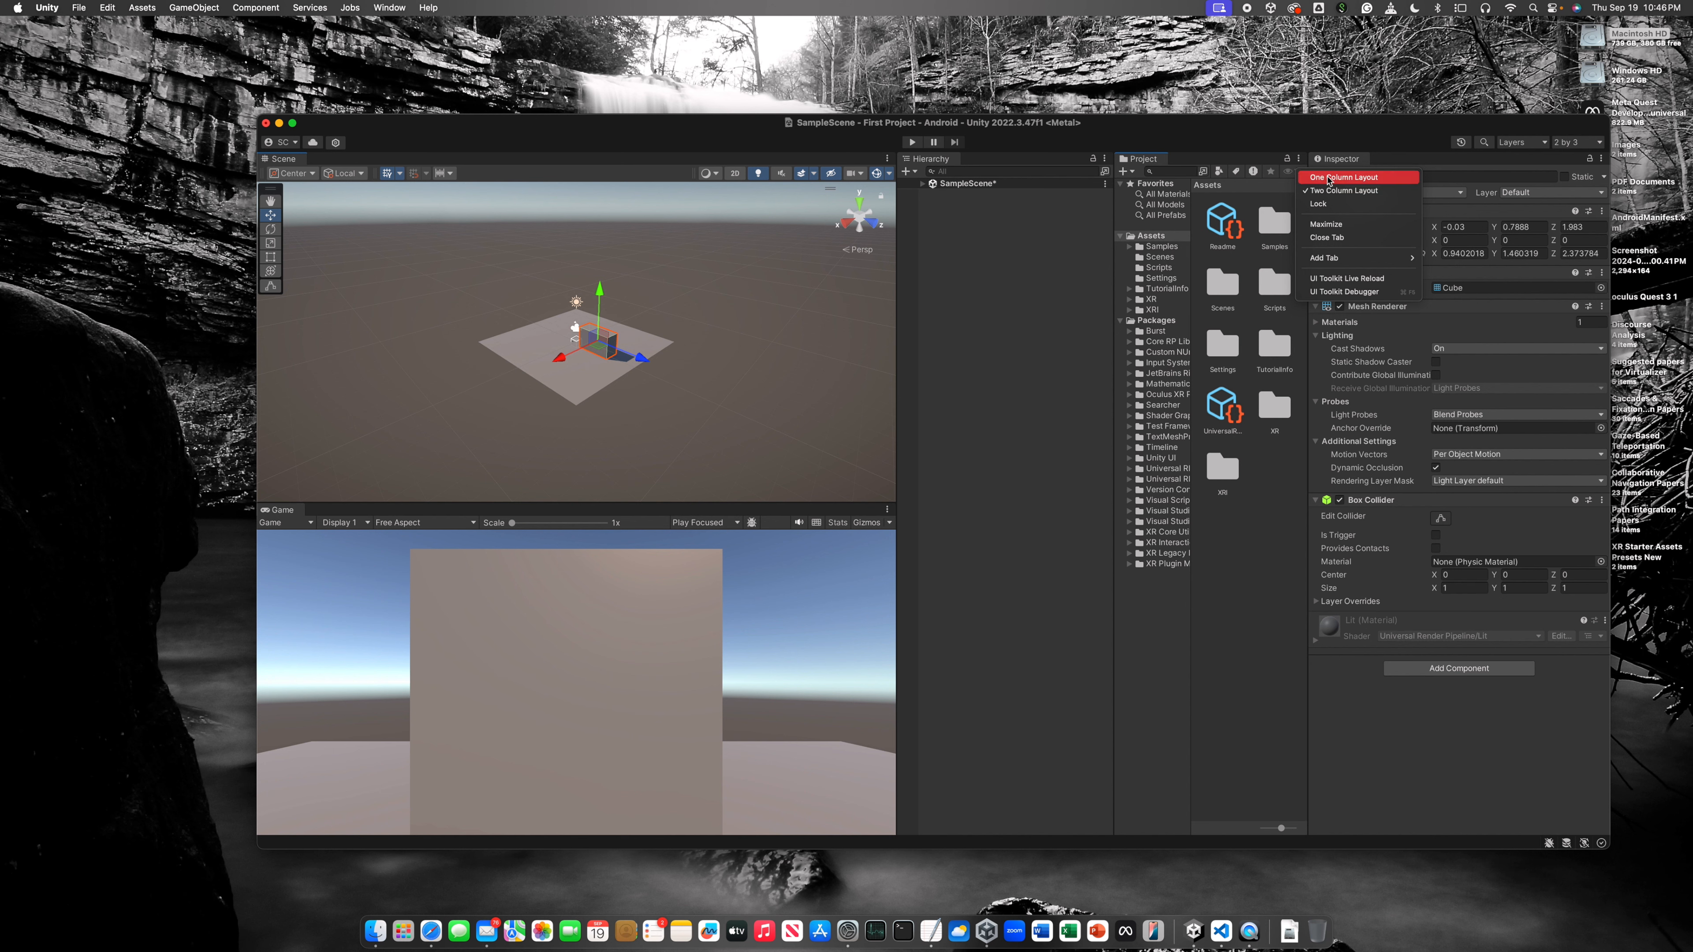
{"action": "left_click", "coordinate": [1328, 178]}
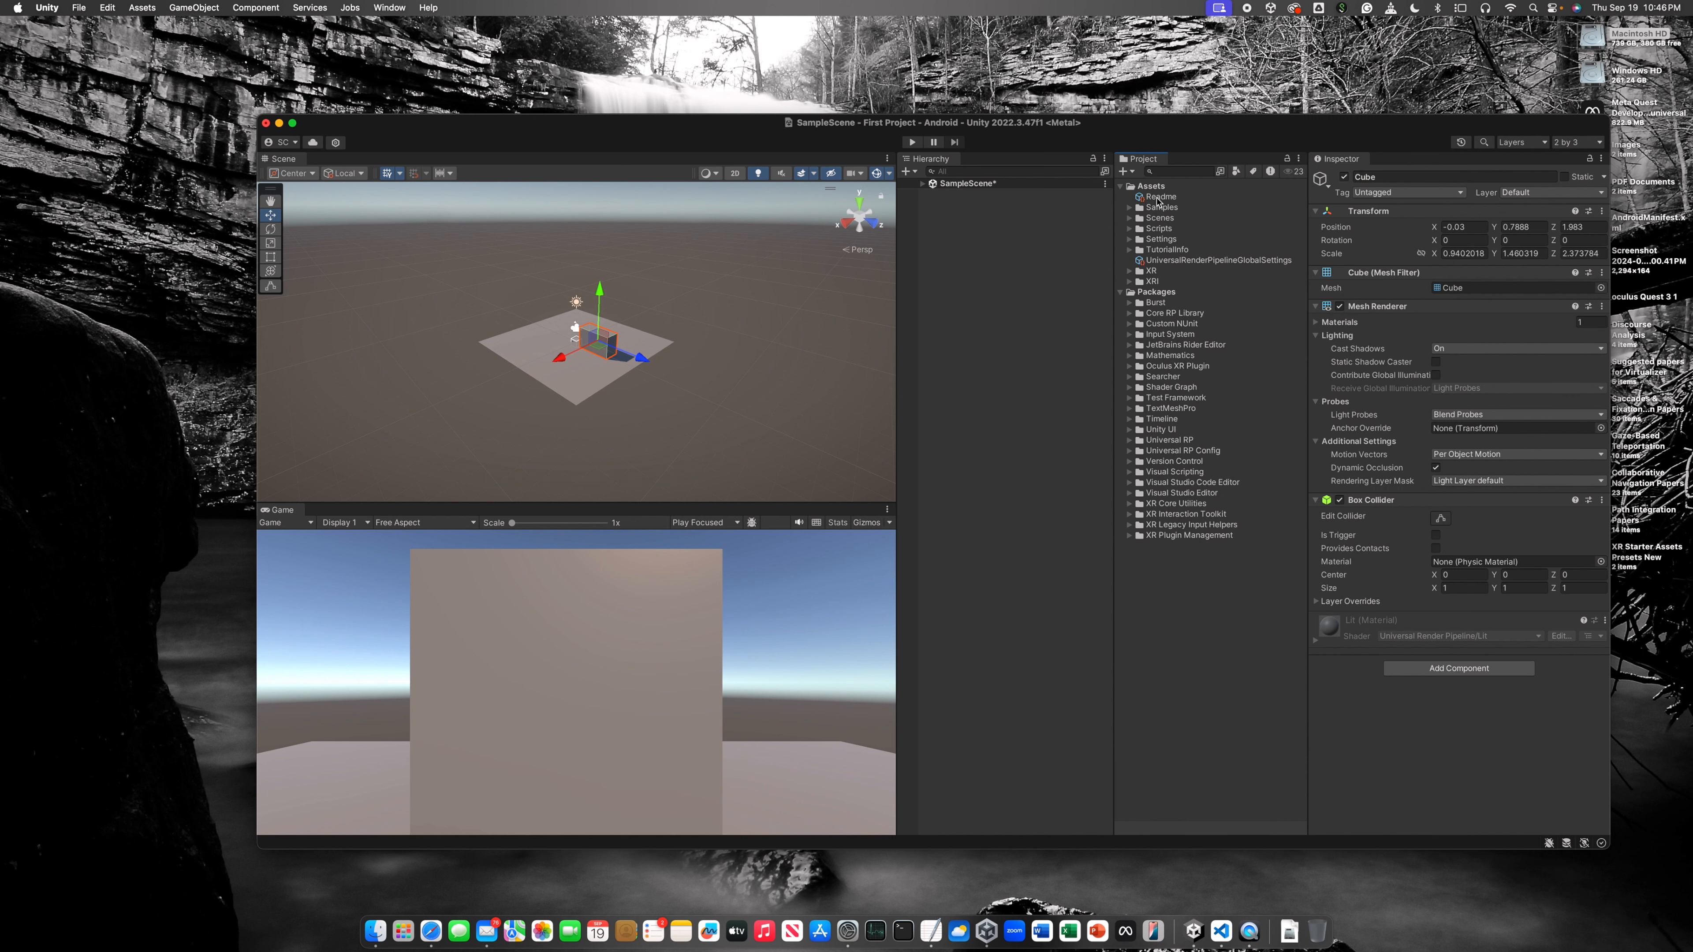
Step: Look through Samples down to XR Interaction Toolkit 2.6.3's Starter Assets in the Project window, and collapse the Samples folder
{"action": "left_click", "coordinate": [1130, 208]}
{"action": "left_click", "coordinate": [1138, 218]}
{"action": "left_click", "coordinate": [1148, 228]}
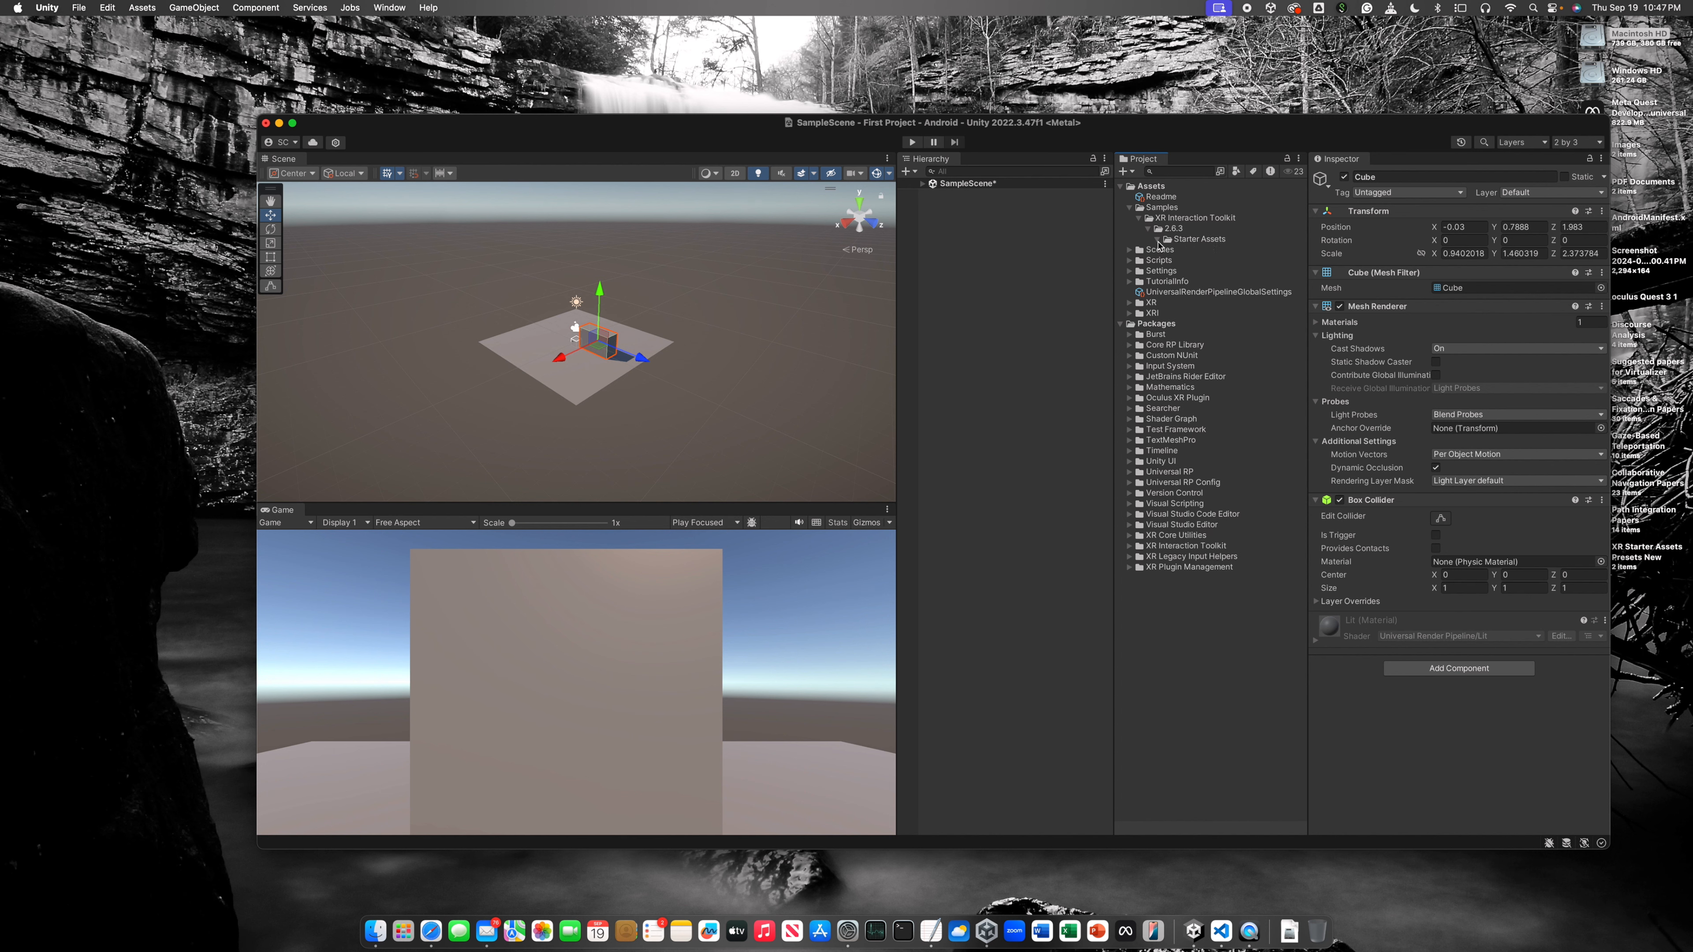
{"action": "left_click", "coordinate": [1158, 239]}
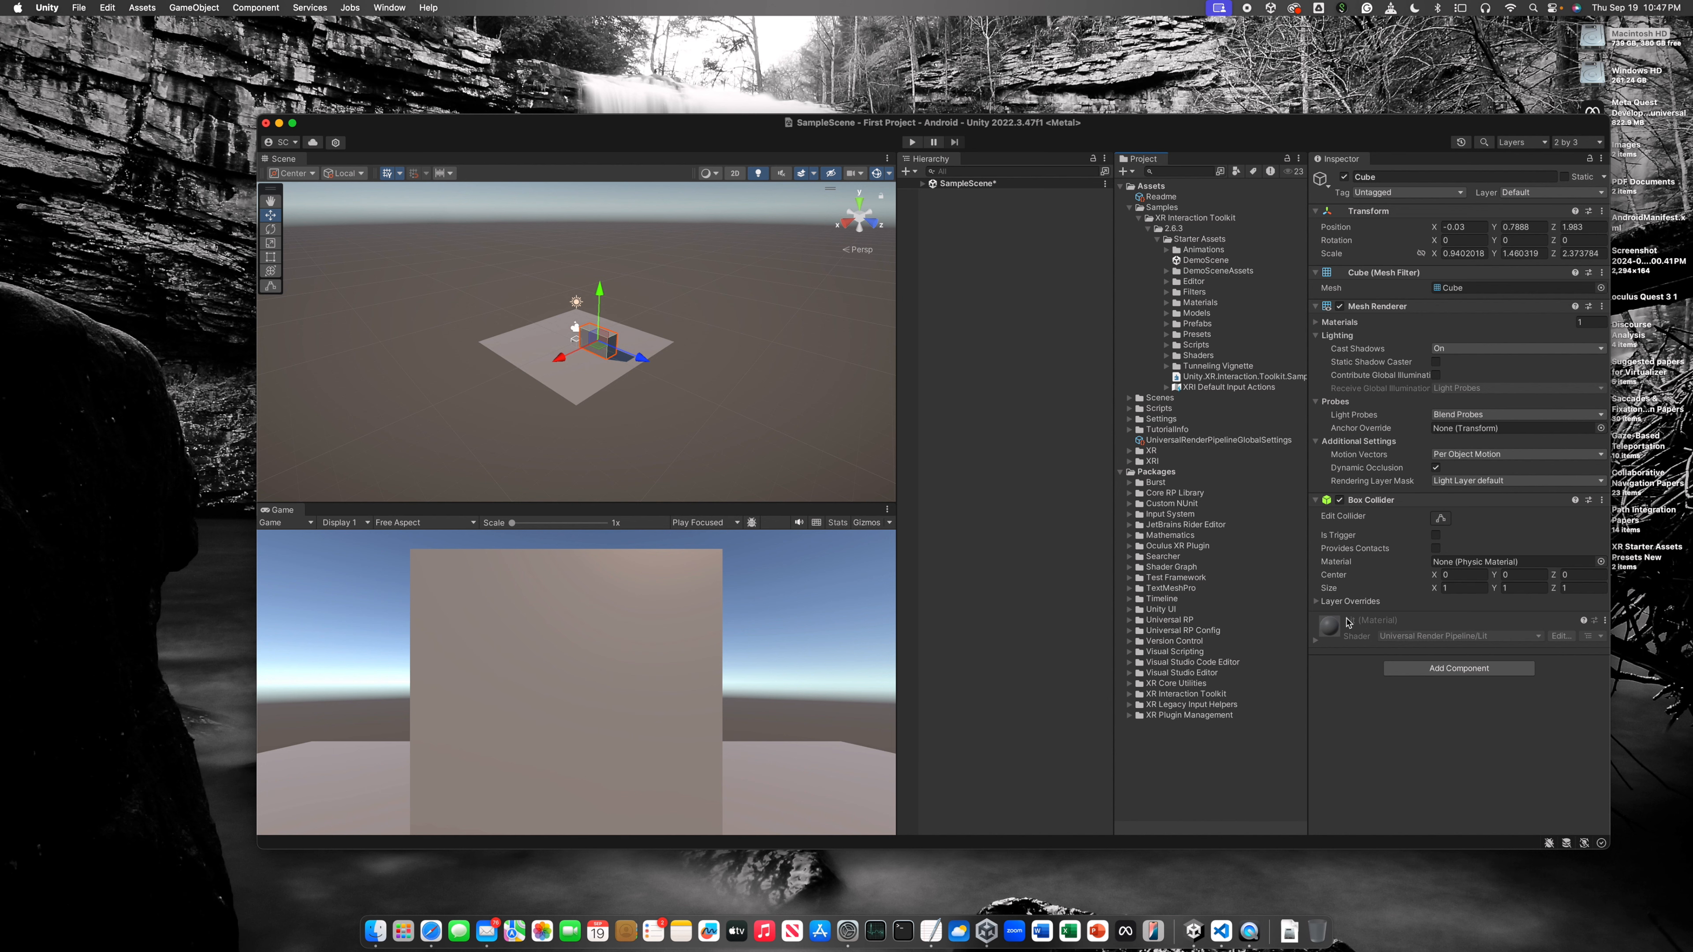
{"action": "left_click", "coordinate": [1130, 208]}
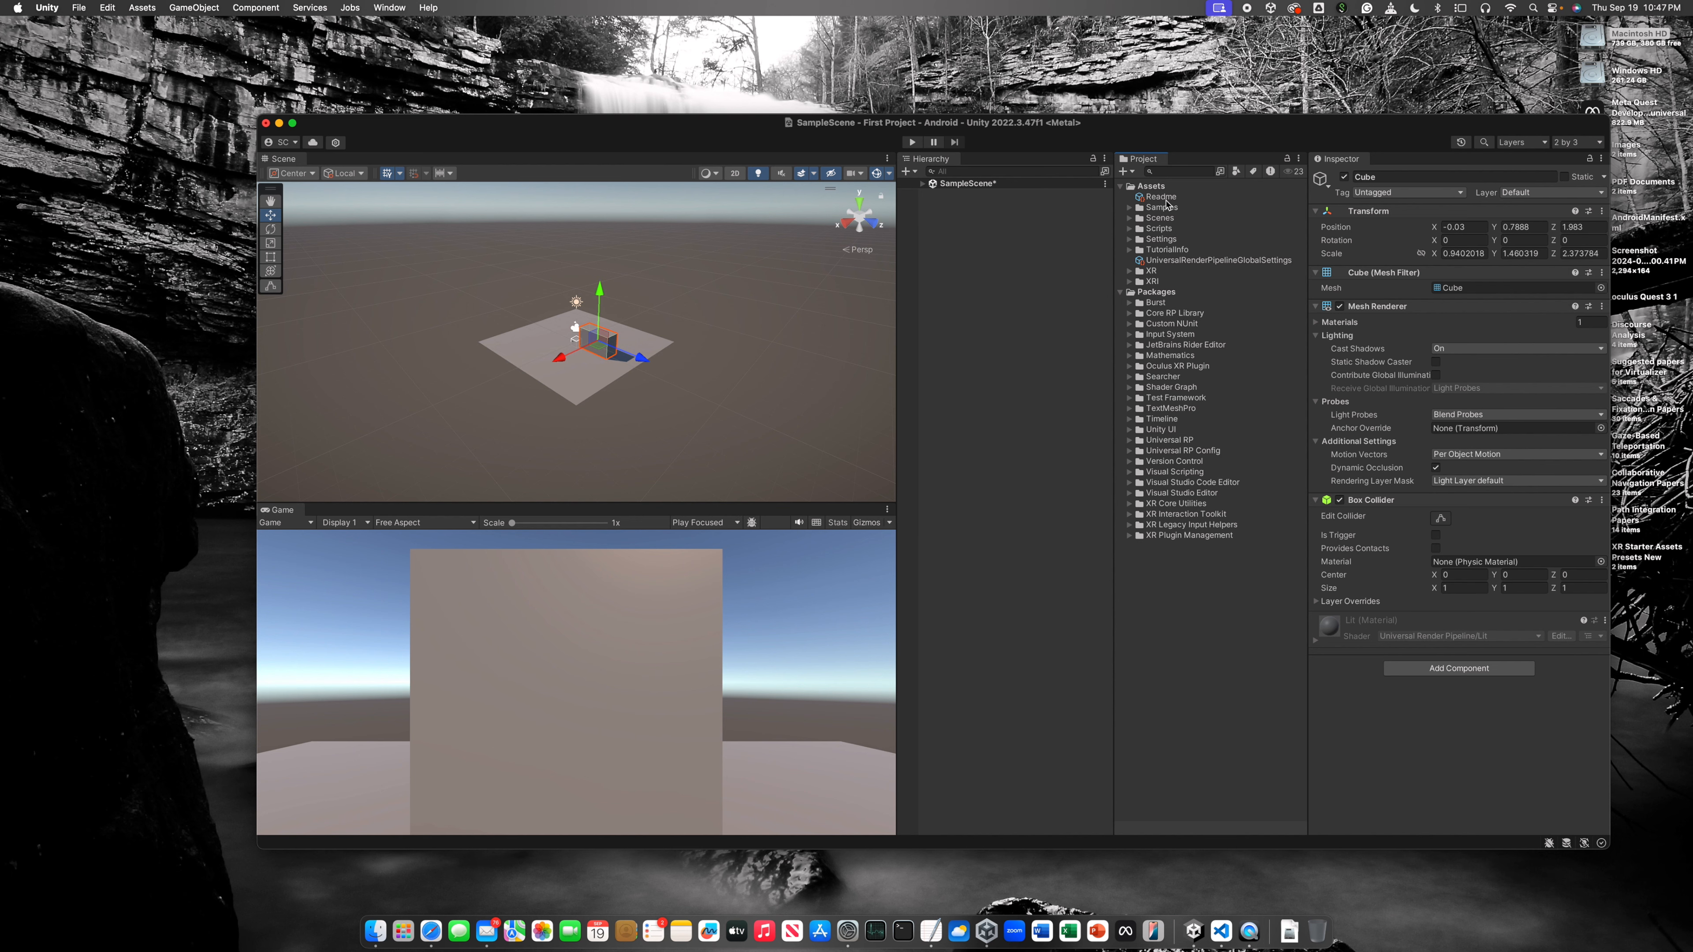
Step: Dock the Project window below the Hierarchy and expand SampleScene to show its objects
{"action": "left_click_drag", "start_coordinate": [1144, 159], "coordinate": [1173, 217]}
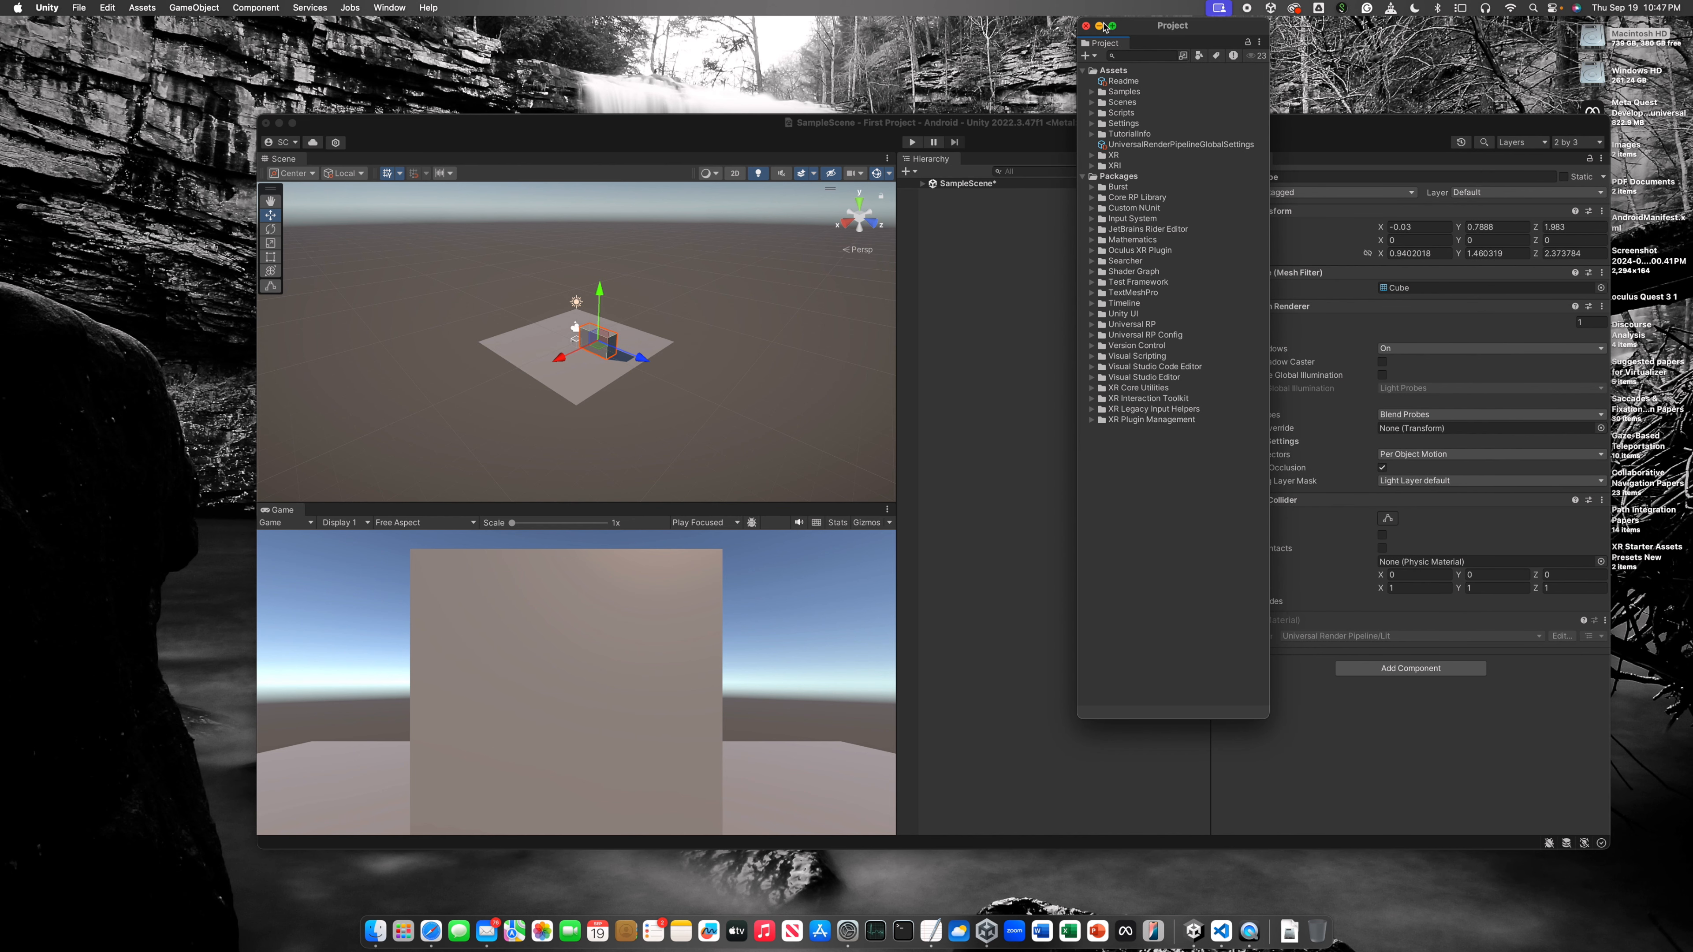
{"action": "left_click_drag", "start_coordinate": [1159, 33], "coordinate": [1062, 727]}
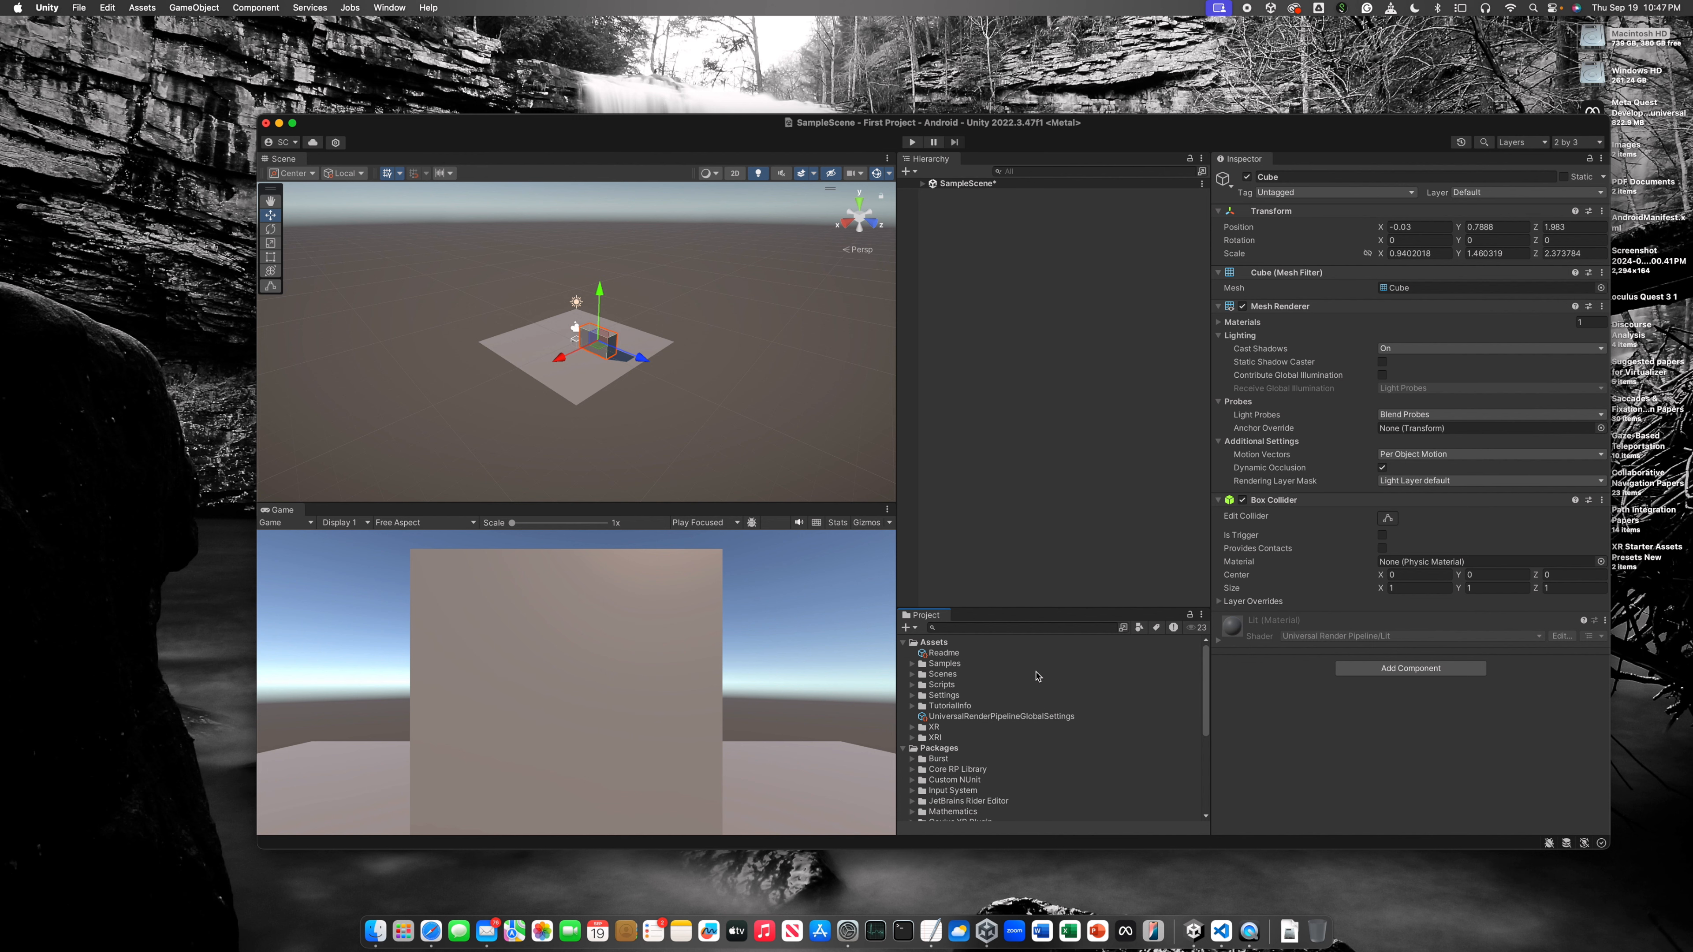
{"action": "left_click", "coordinate": [922, 184]}
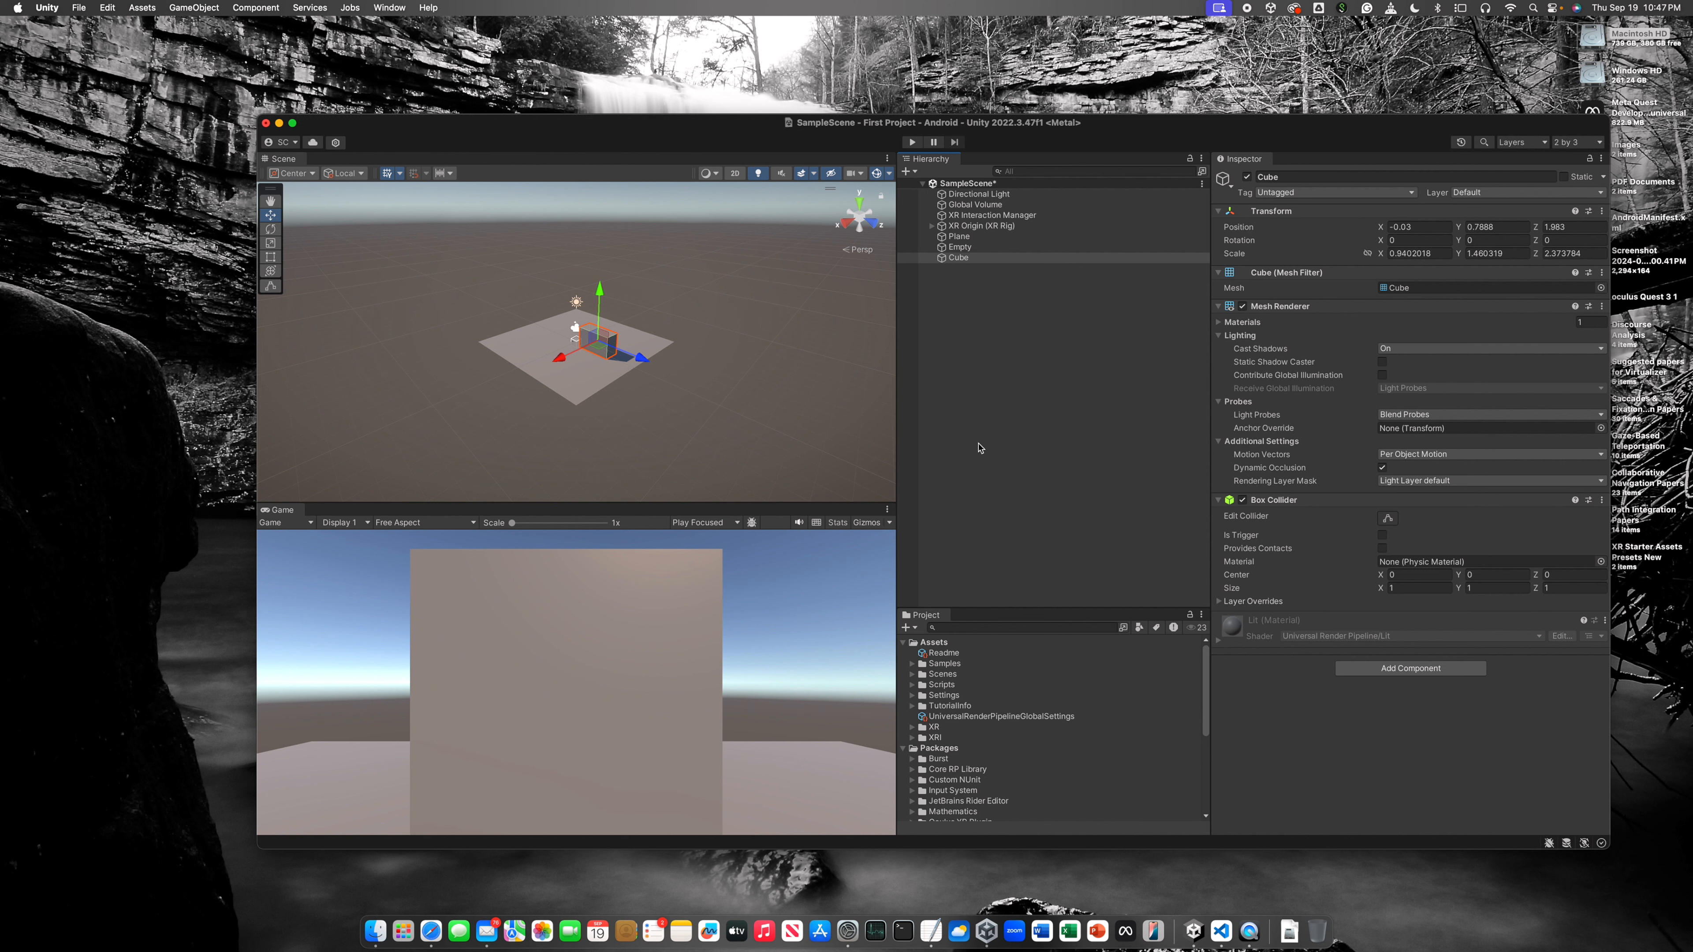
Step: Open the Package Manager, dock it beside the Scene view, and check the switch between the two views
{"action": "left_click", "coordinate": [389, 8]}
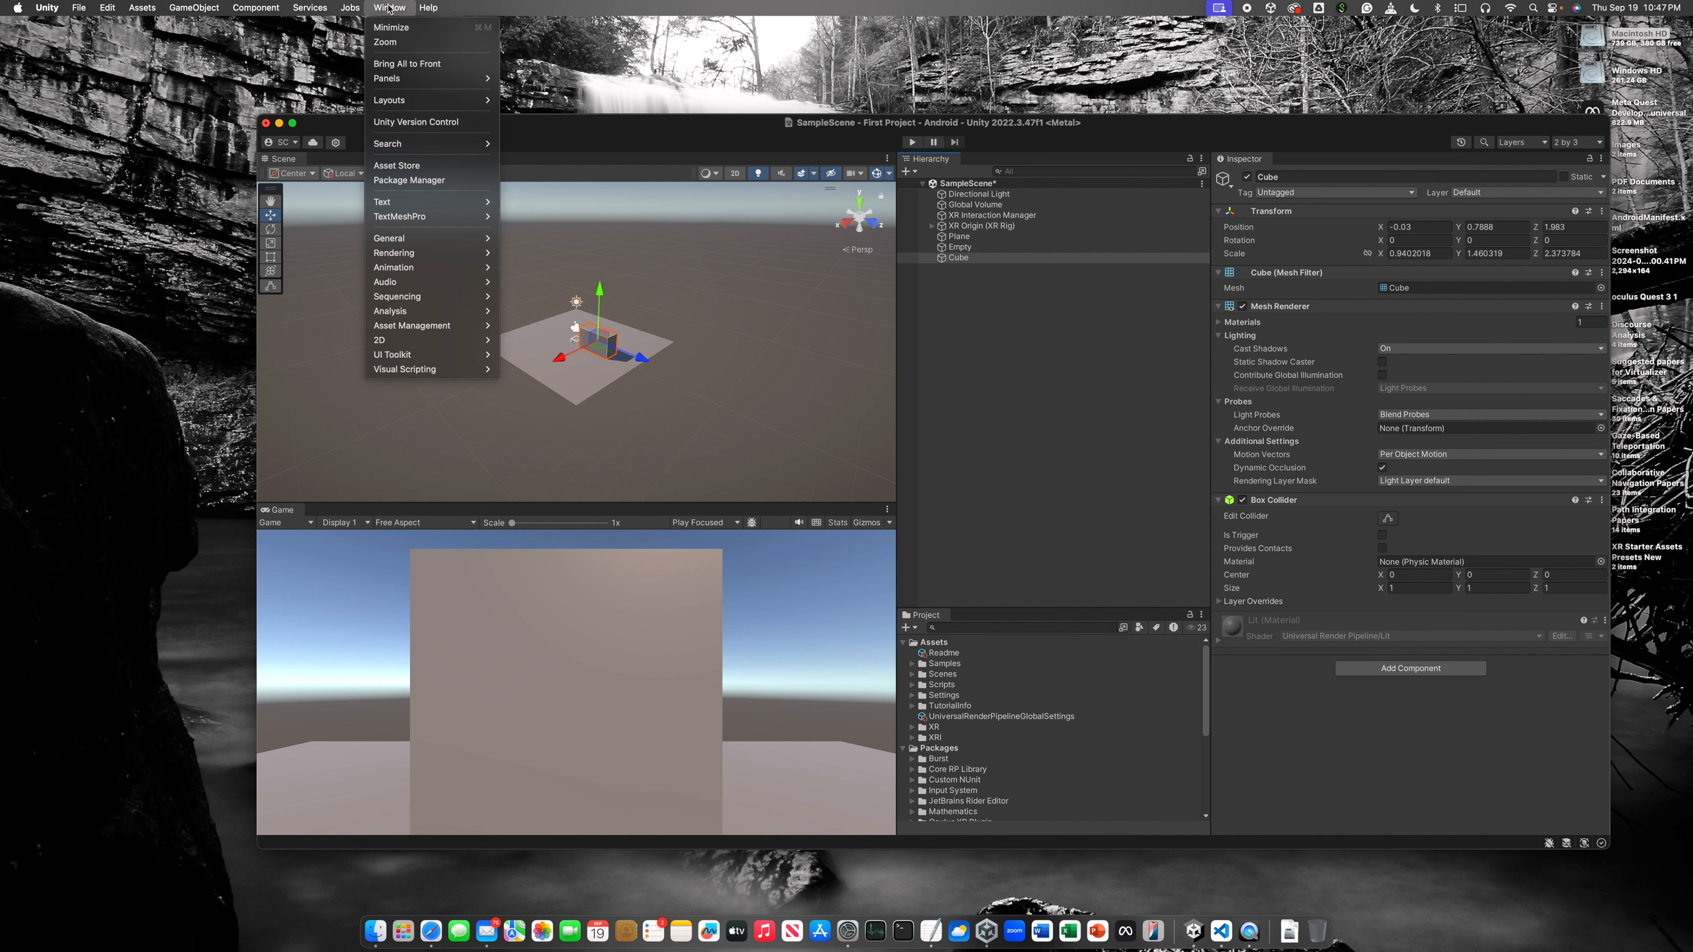
{"action": "left_click", "coordinate": [396, 180]}
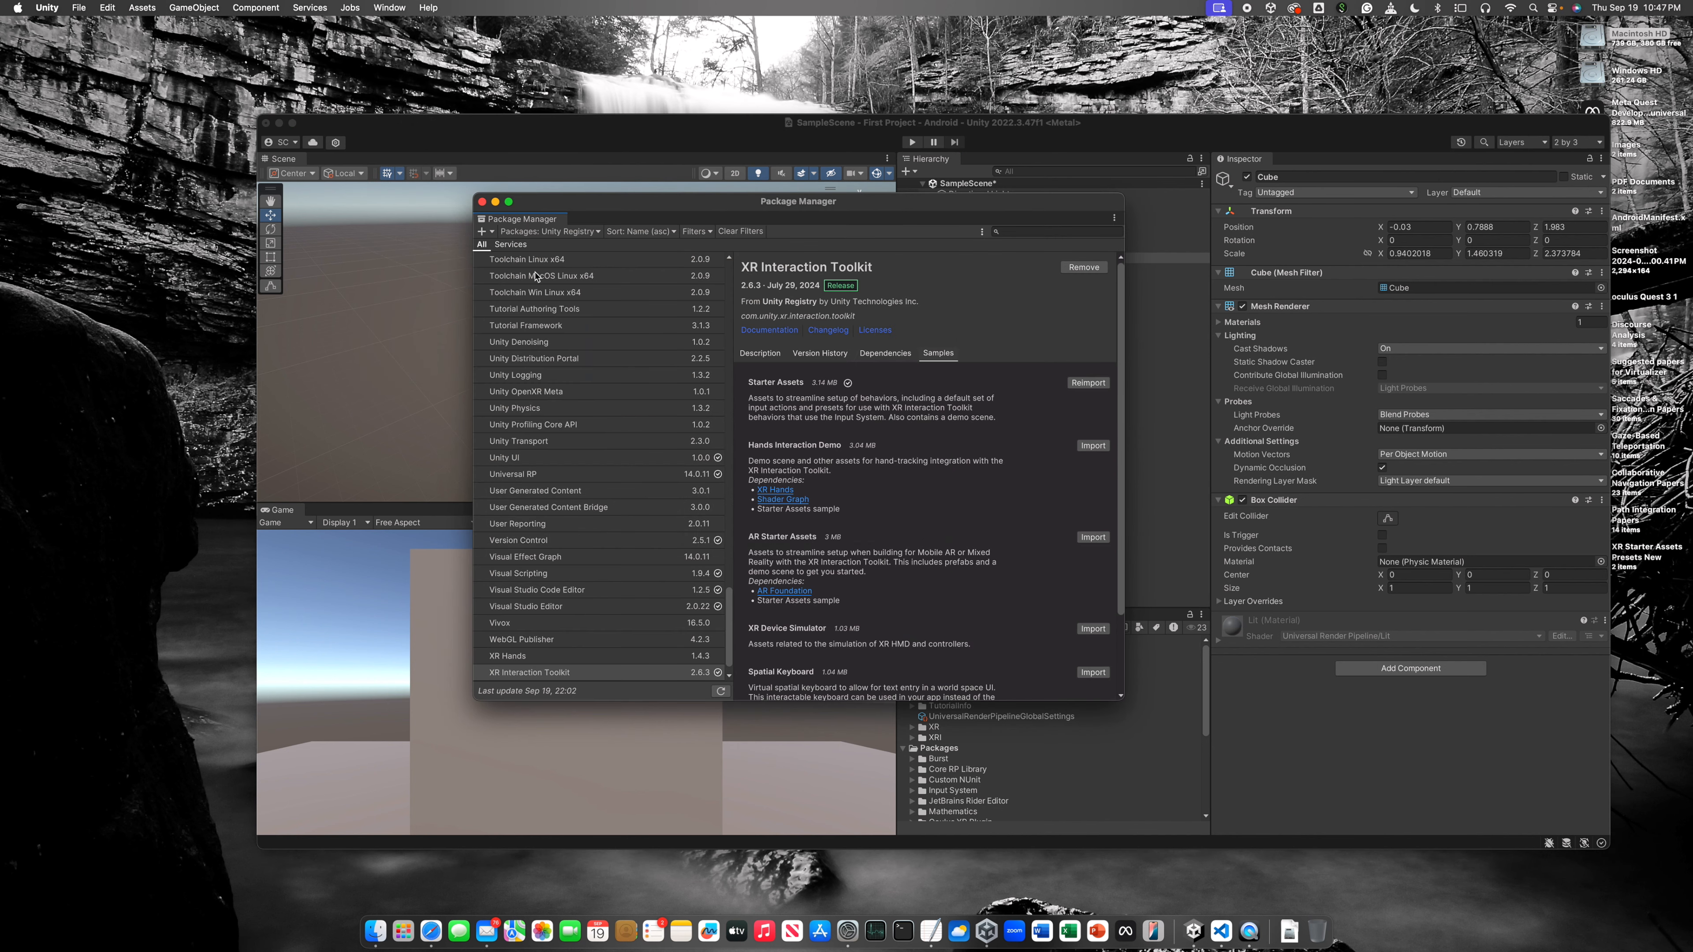
{"action": "left_click_drag", "start_coordinate": [557, 201], "coordinate": [743, 155]}
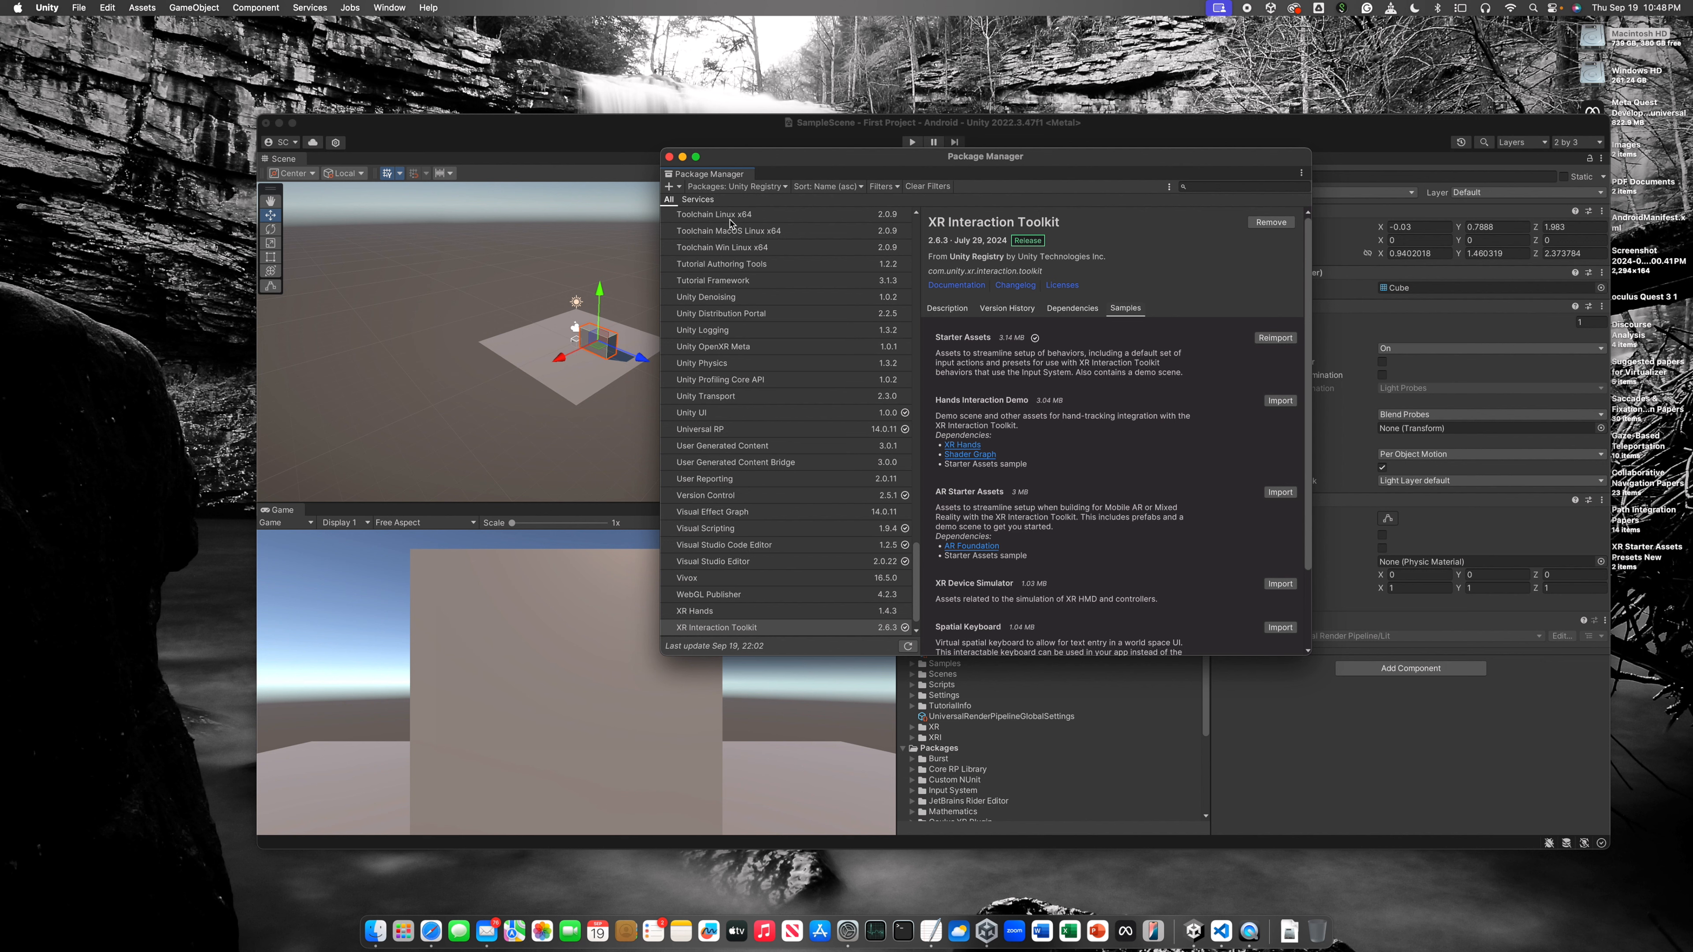
{"action": "left_click", "coordinate": [390, 8]}
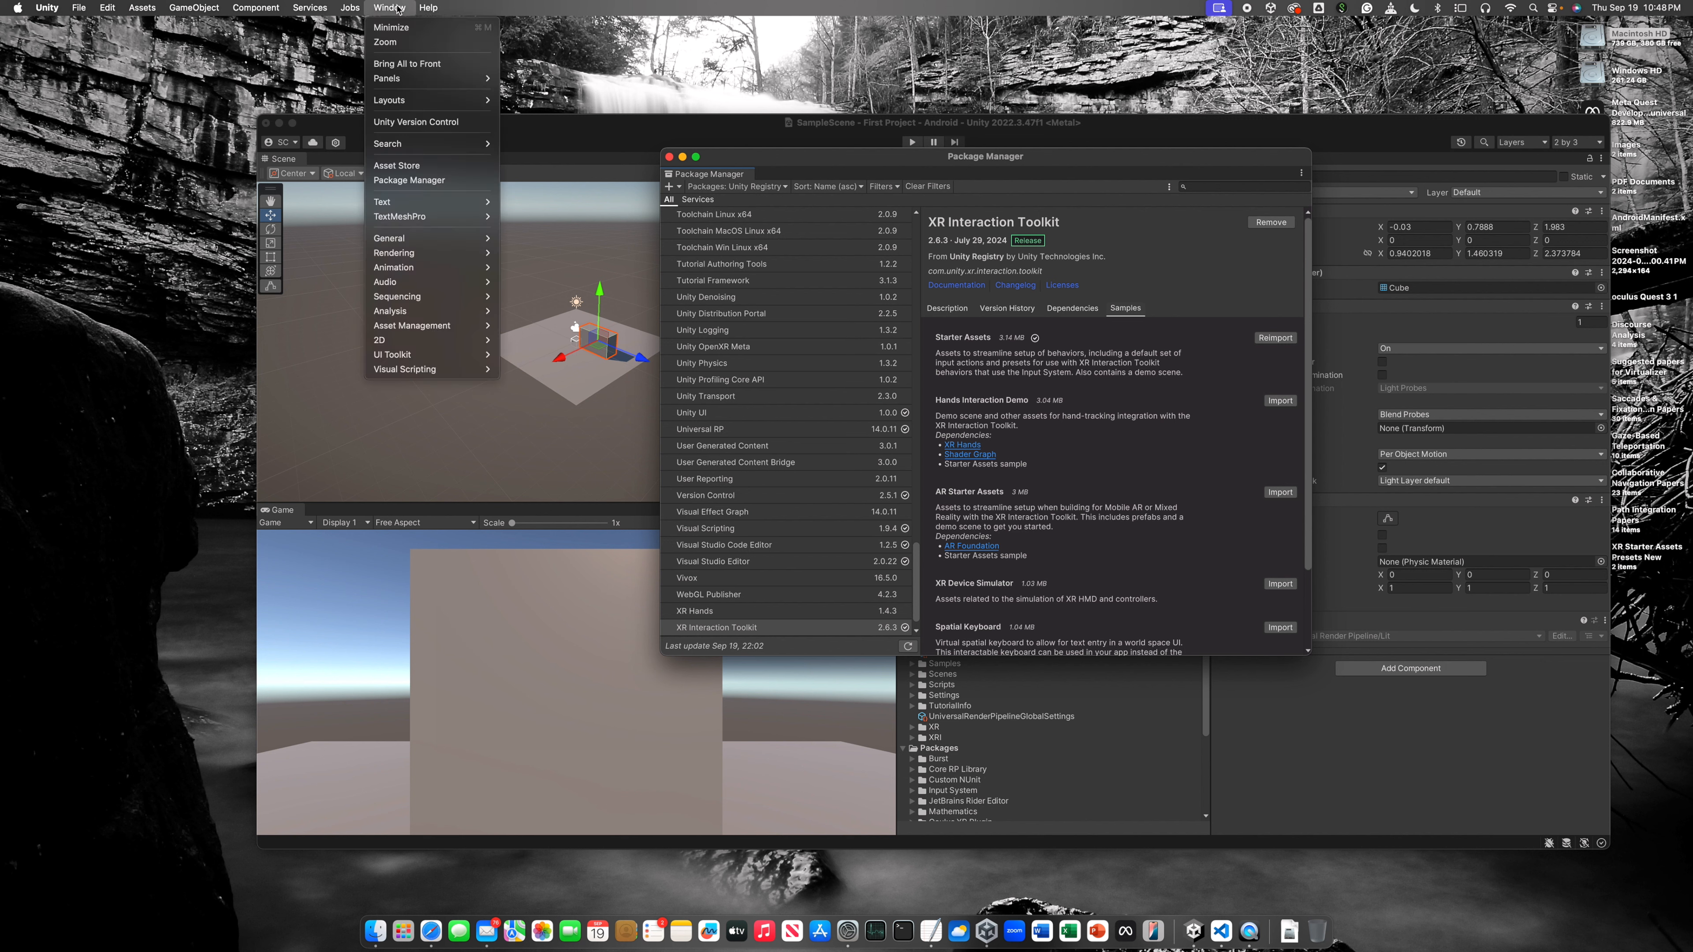
{"action": "left_click", "coordinate": [886, 171]}
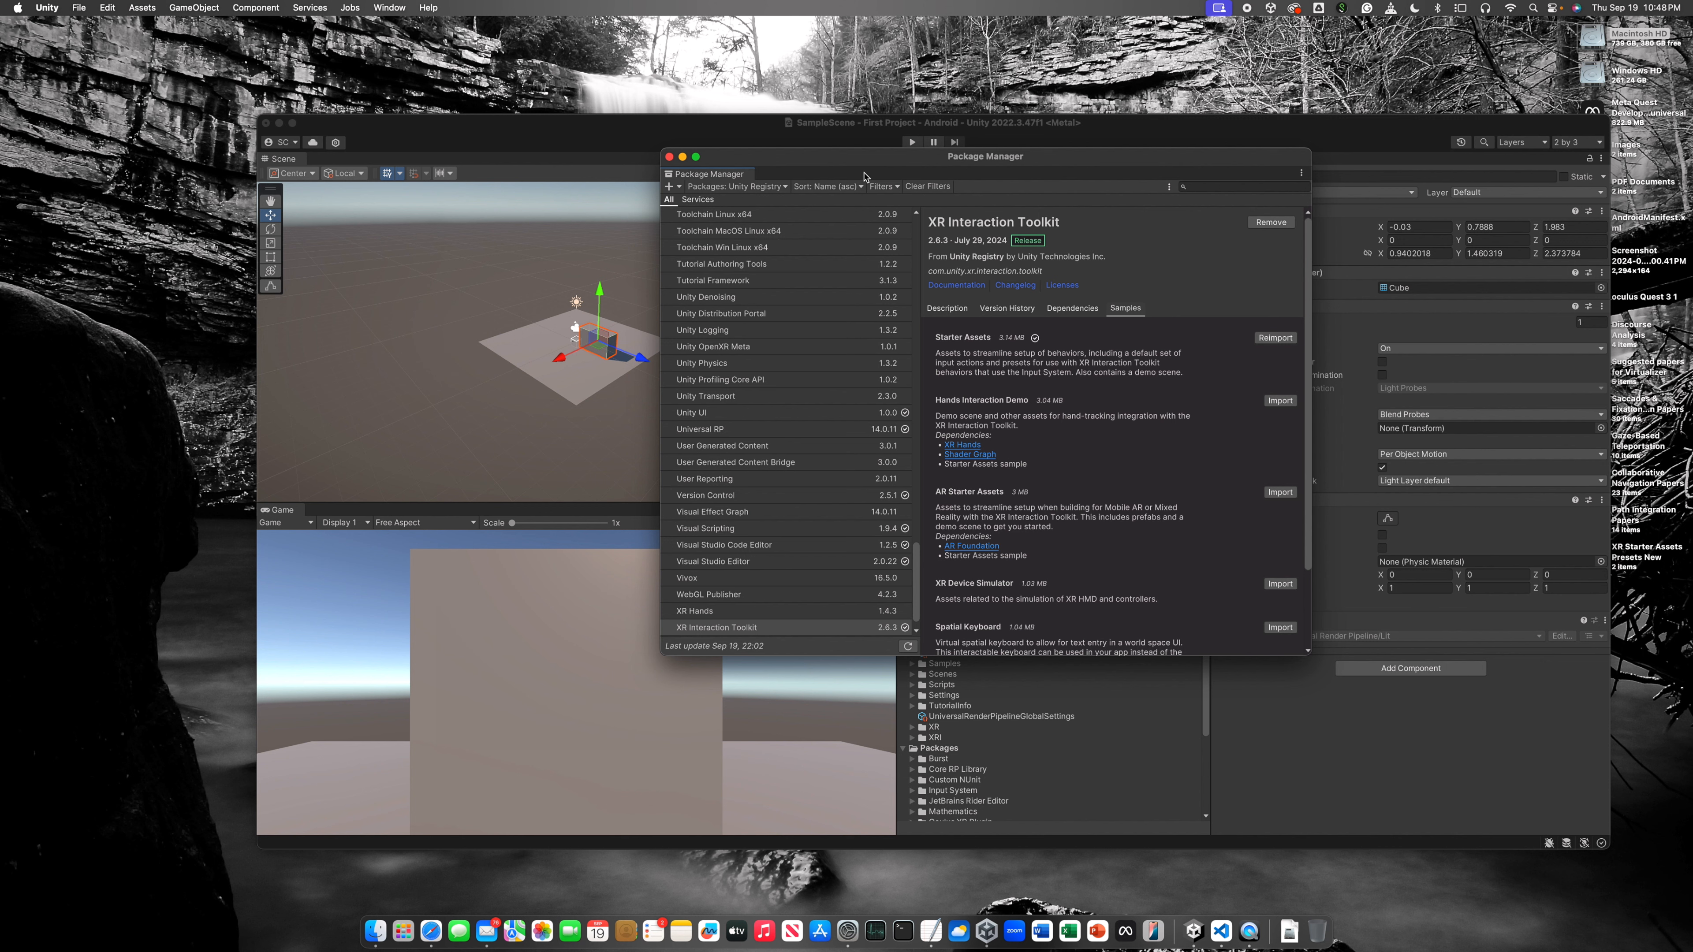
{"action": "left_click", "coordinate": [691, 176]}
{"action": "left_click_drag", "start_coordinate": [691, 176], "coordinate": [377, 172]}
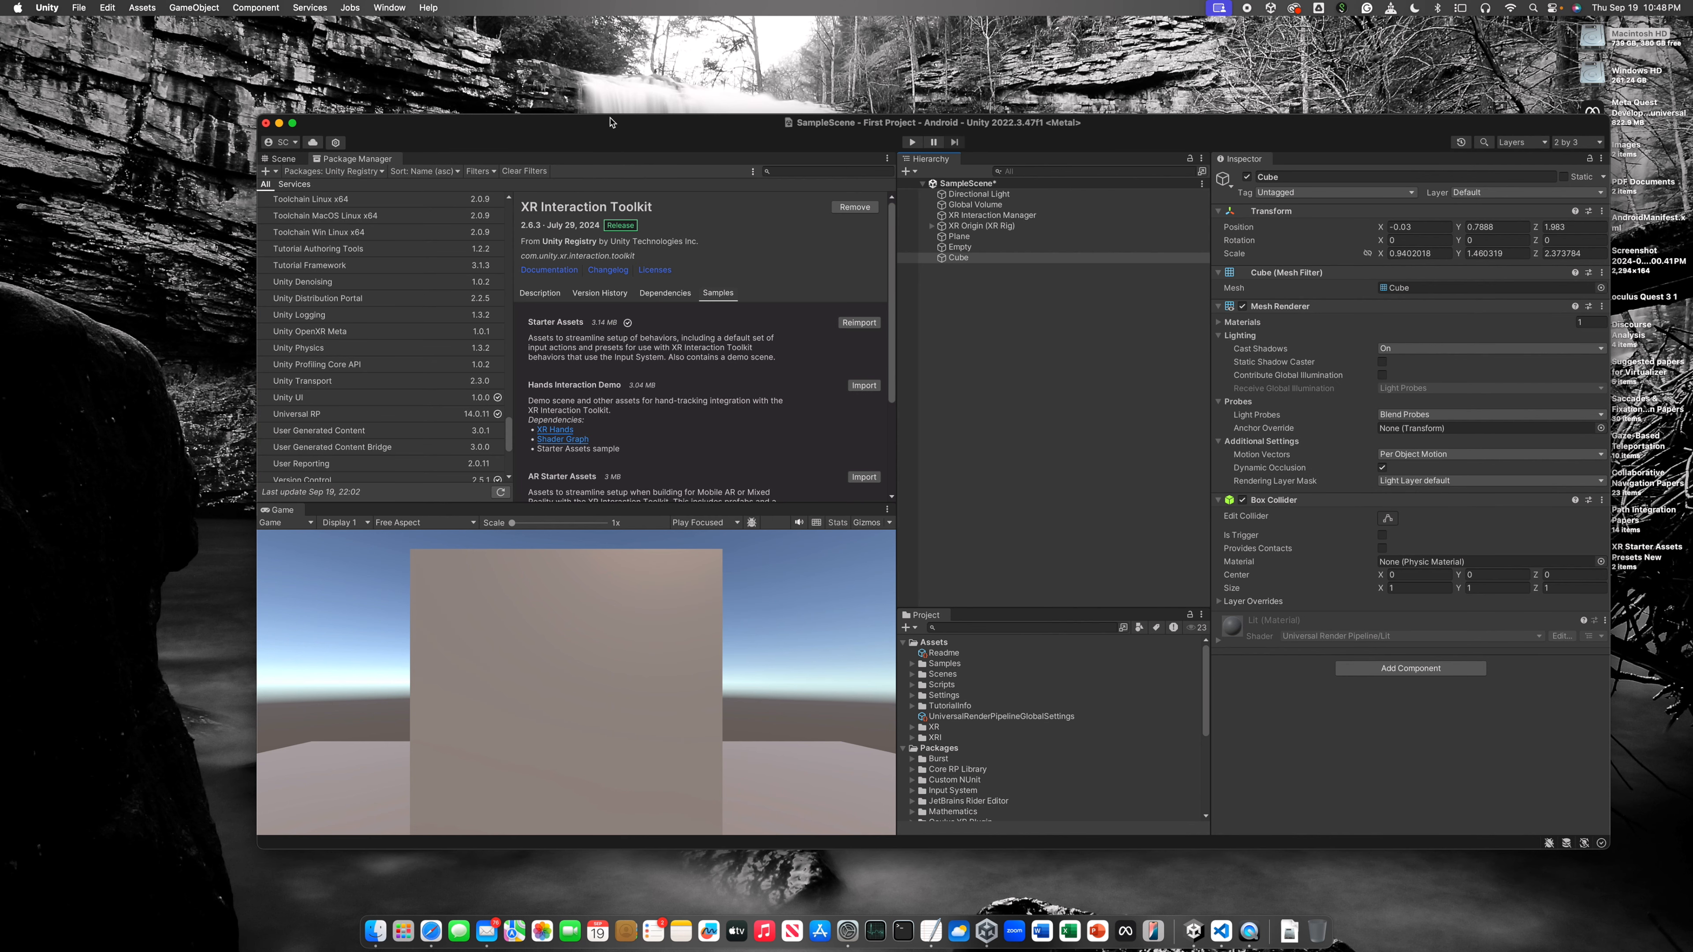
{"action": "left_click", "coordinate": [278, 158]}
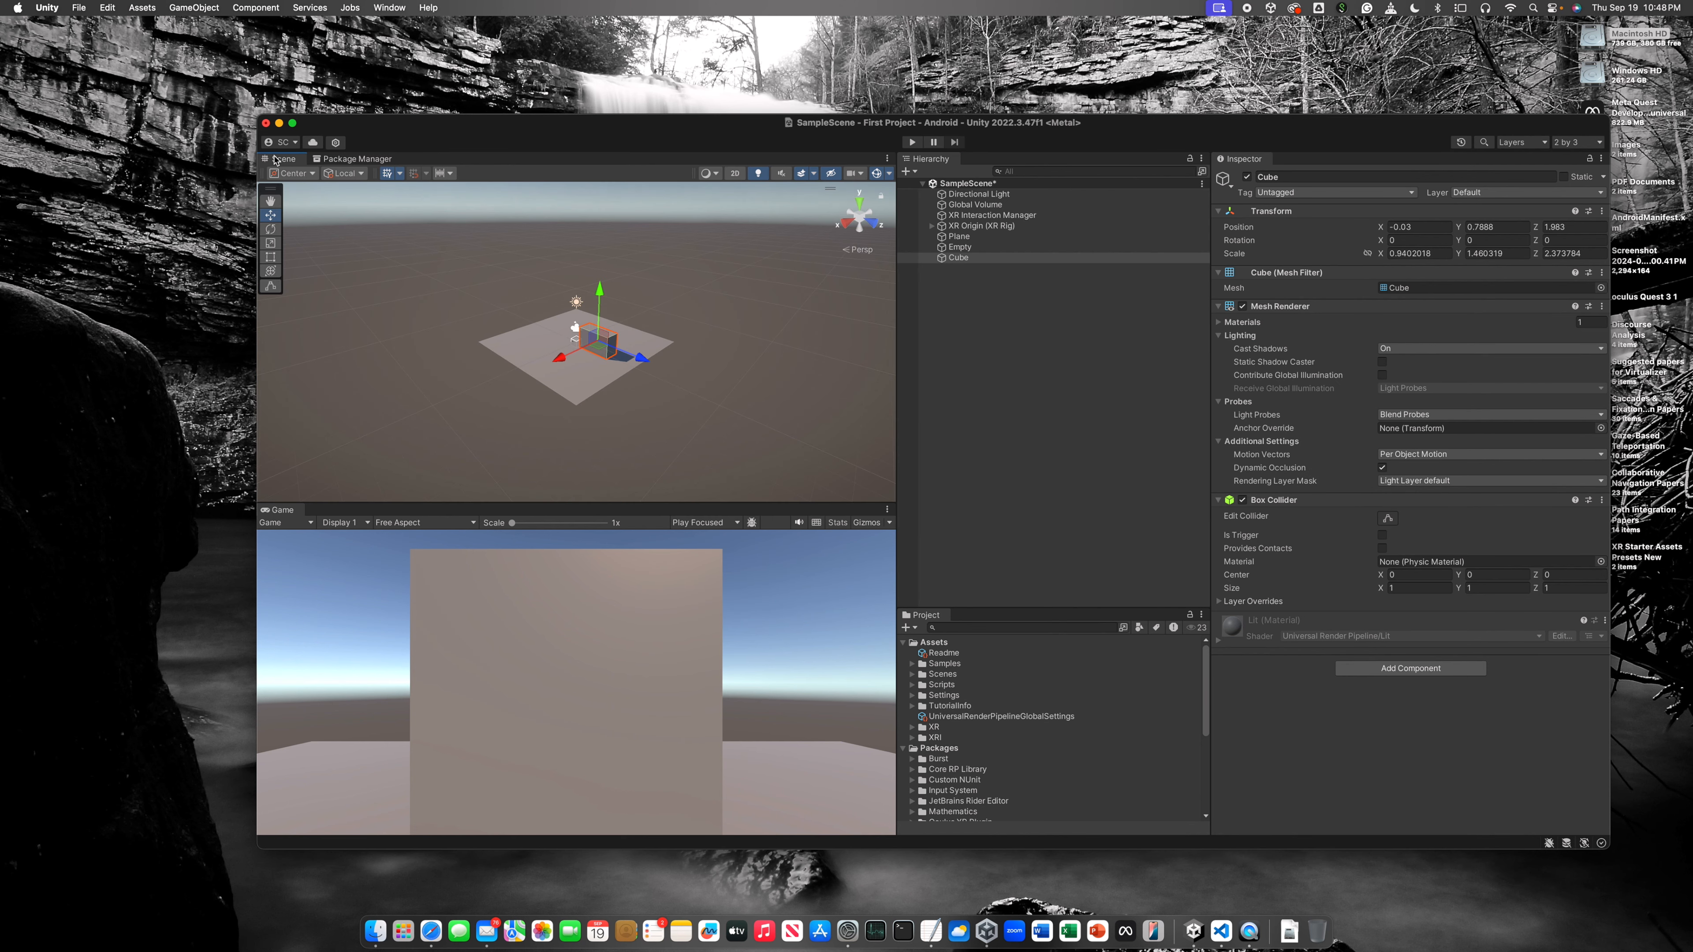
{"action": "left_click", "coordinate": [343, 161]}
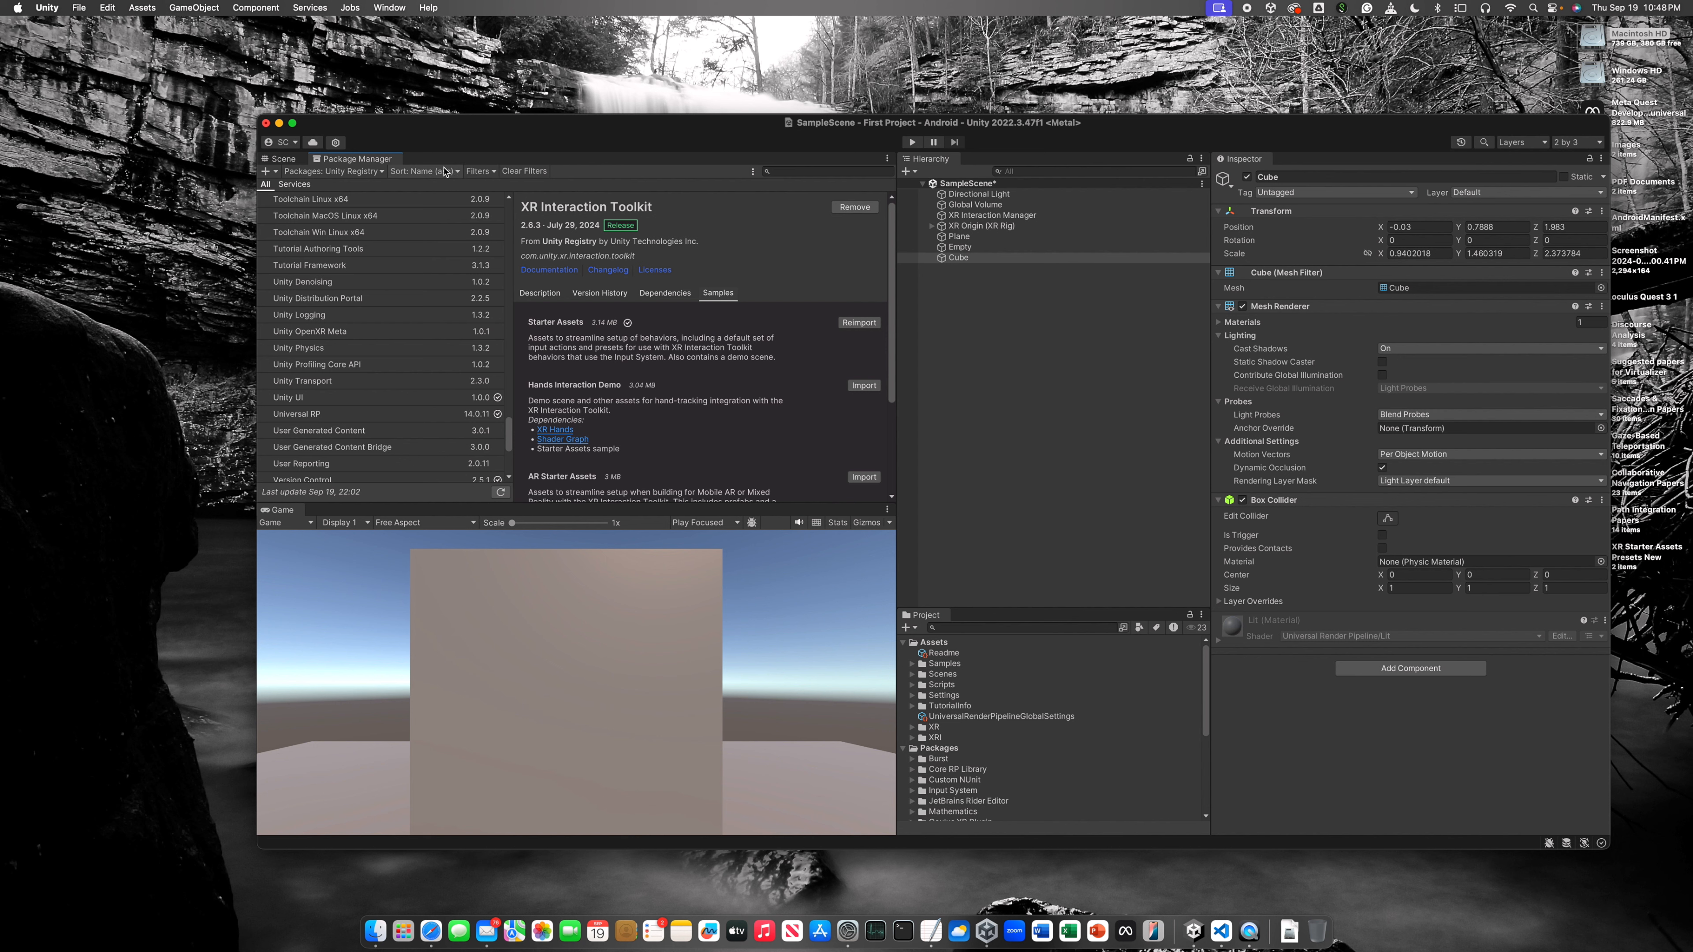
Step: Open the Animator window alongside the Package Manager and return to the Scene view
{"action": "left_click", "coordinate": [388, 8]}
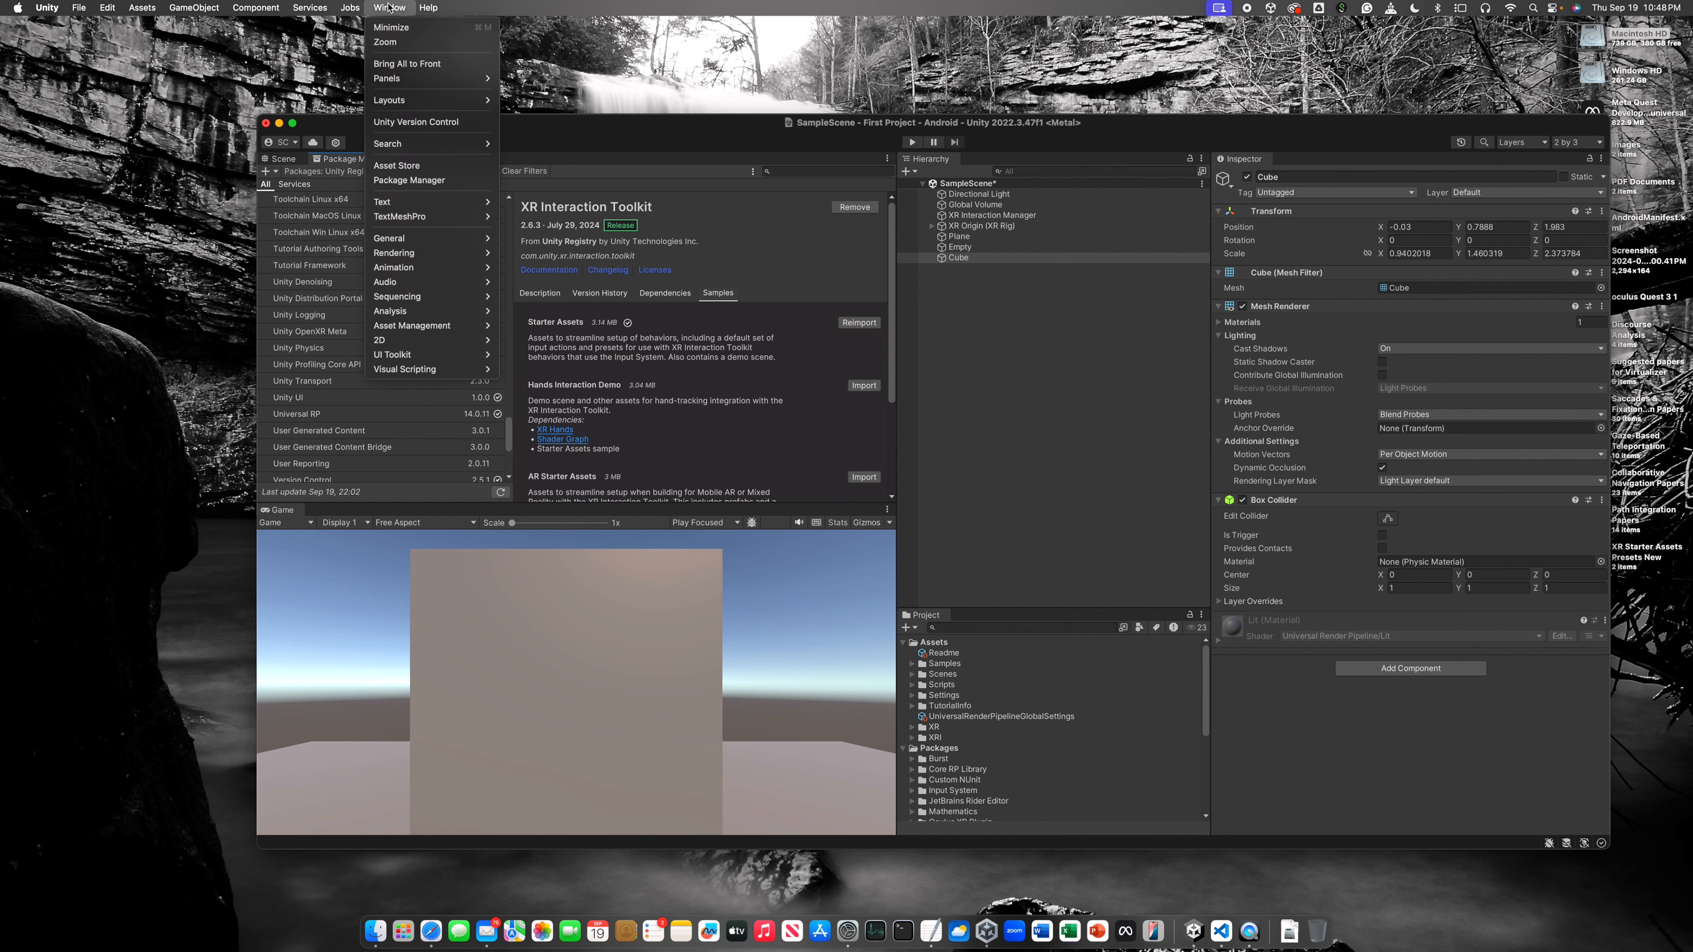
{"action": "mouse_move", "coordinate": [418, 254]}
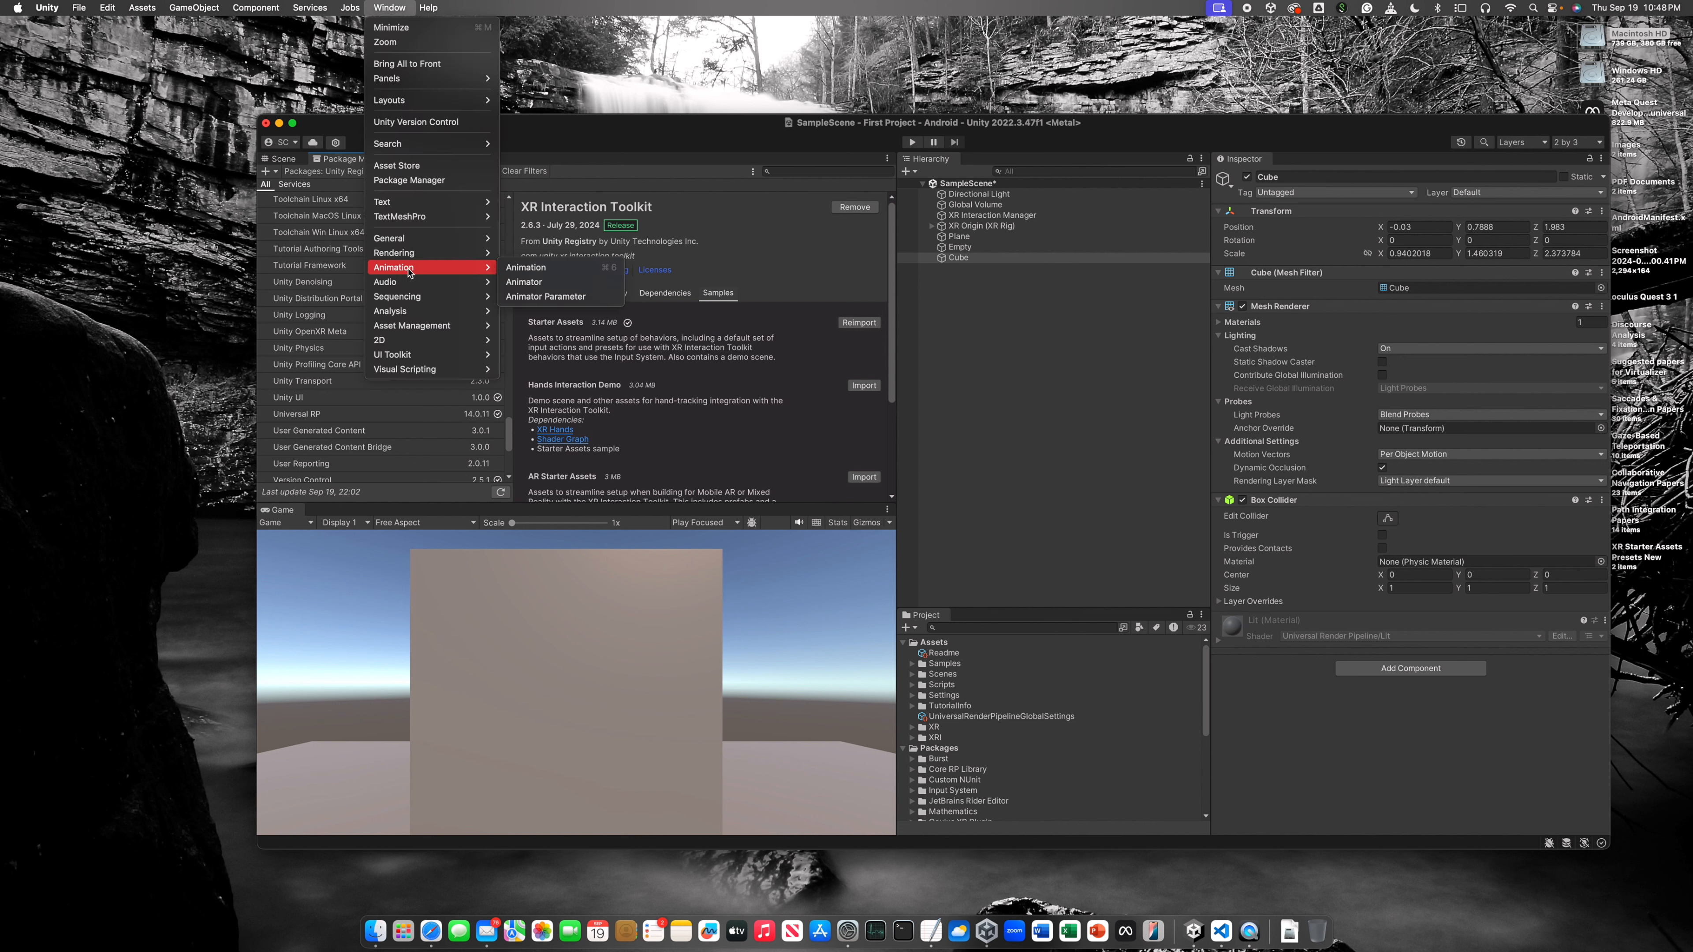
{"action": "left_click", "coordinate": [526, 284]}
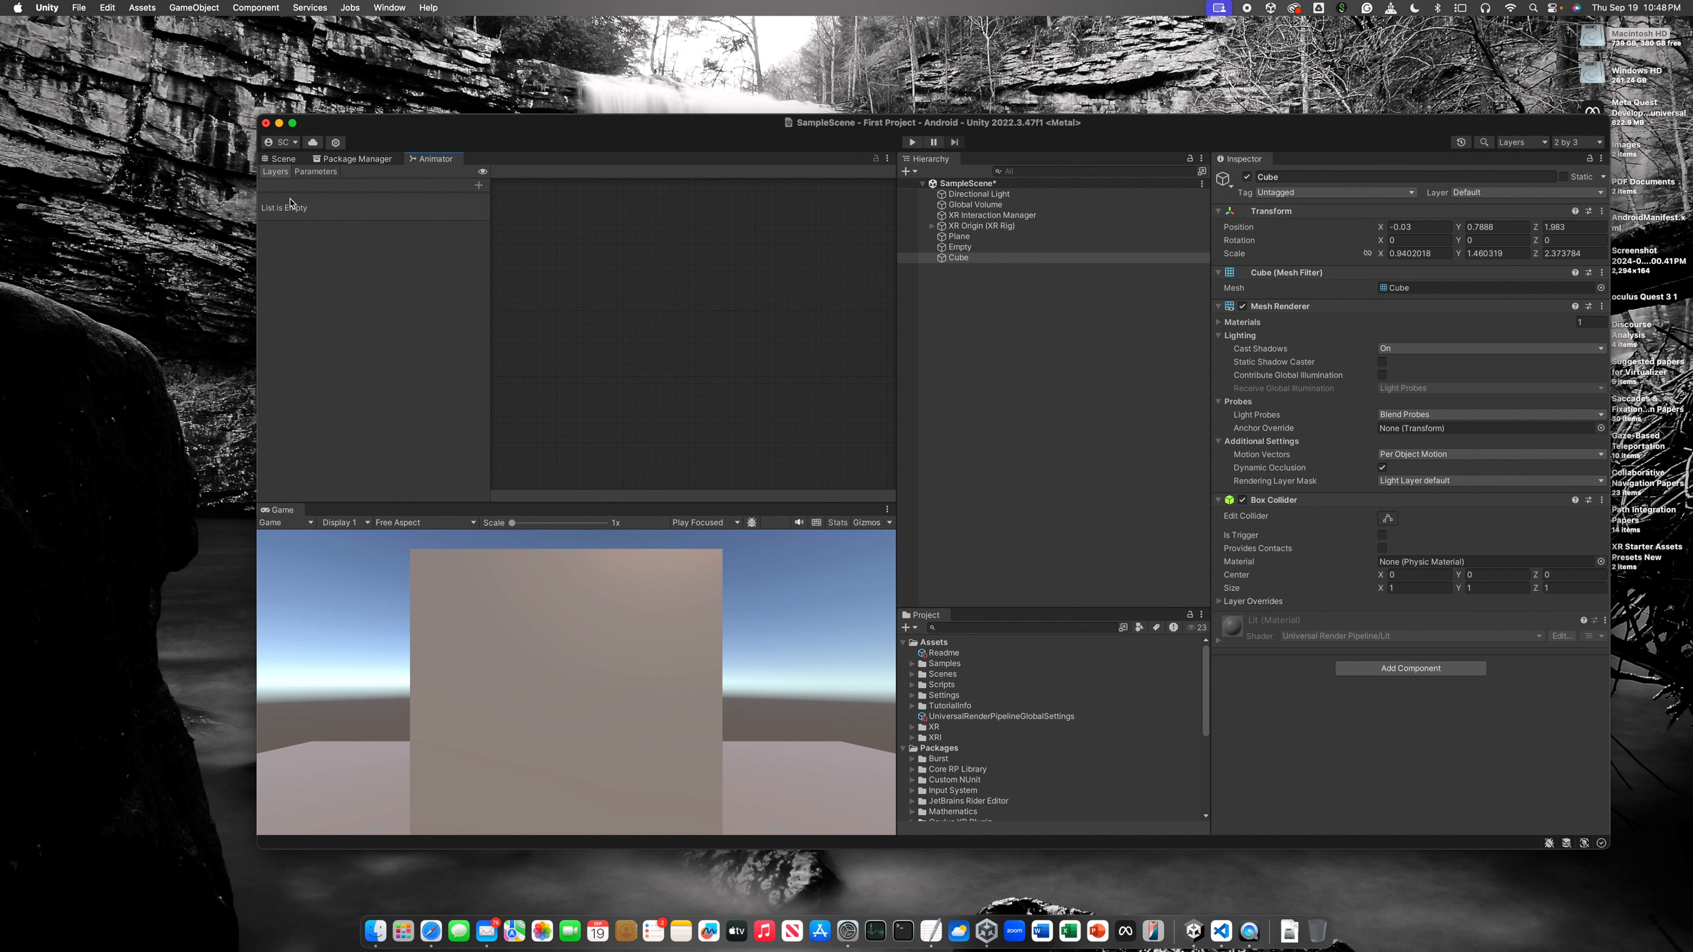
{"action": "left_click", "coordinate": [389, 7]}
{"action": "mouse_move", "coordinate": [426, 267]}
{"action": "left_click", "coordinate": [669, 318]}
{"action": "left_click", "coordinate": [288, 160]}
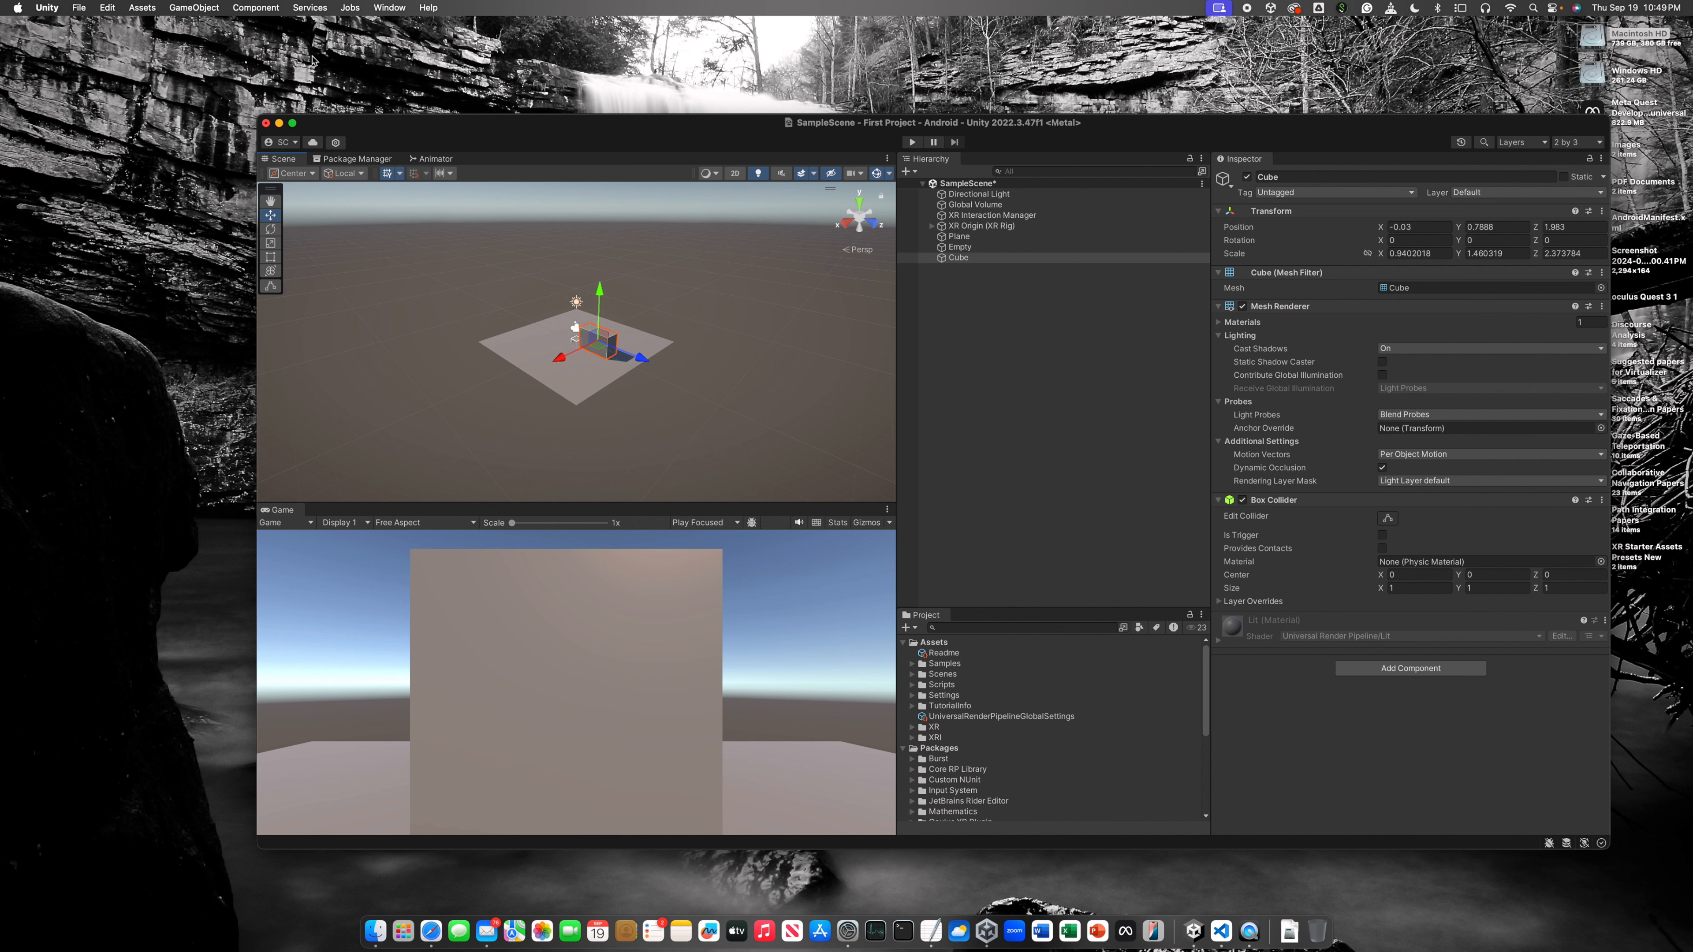
Step: Open the Console window and dock it beside the Game view
{"action": "left_click", "coordinate": [396, 8]}
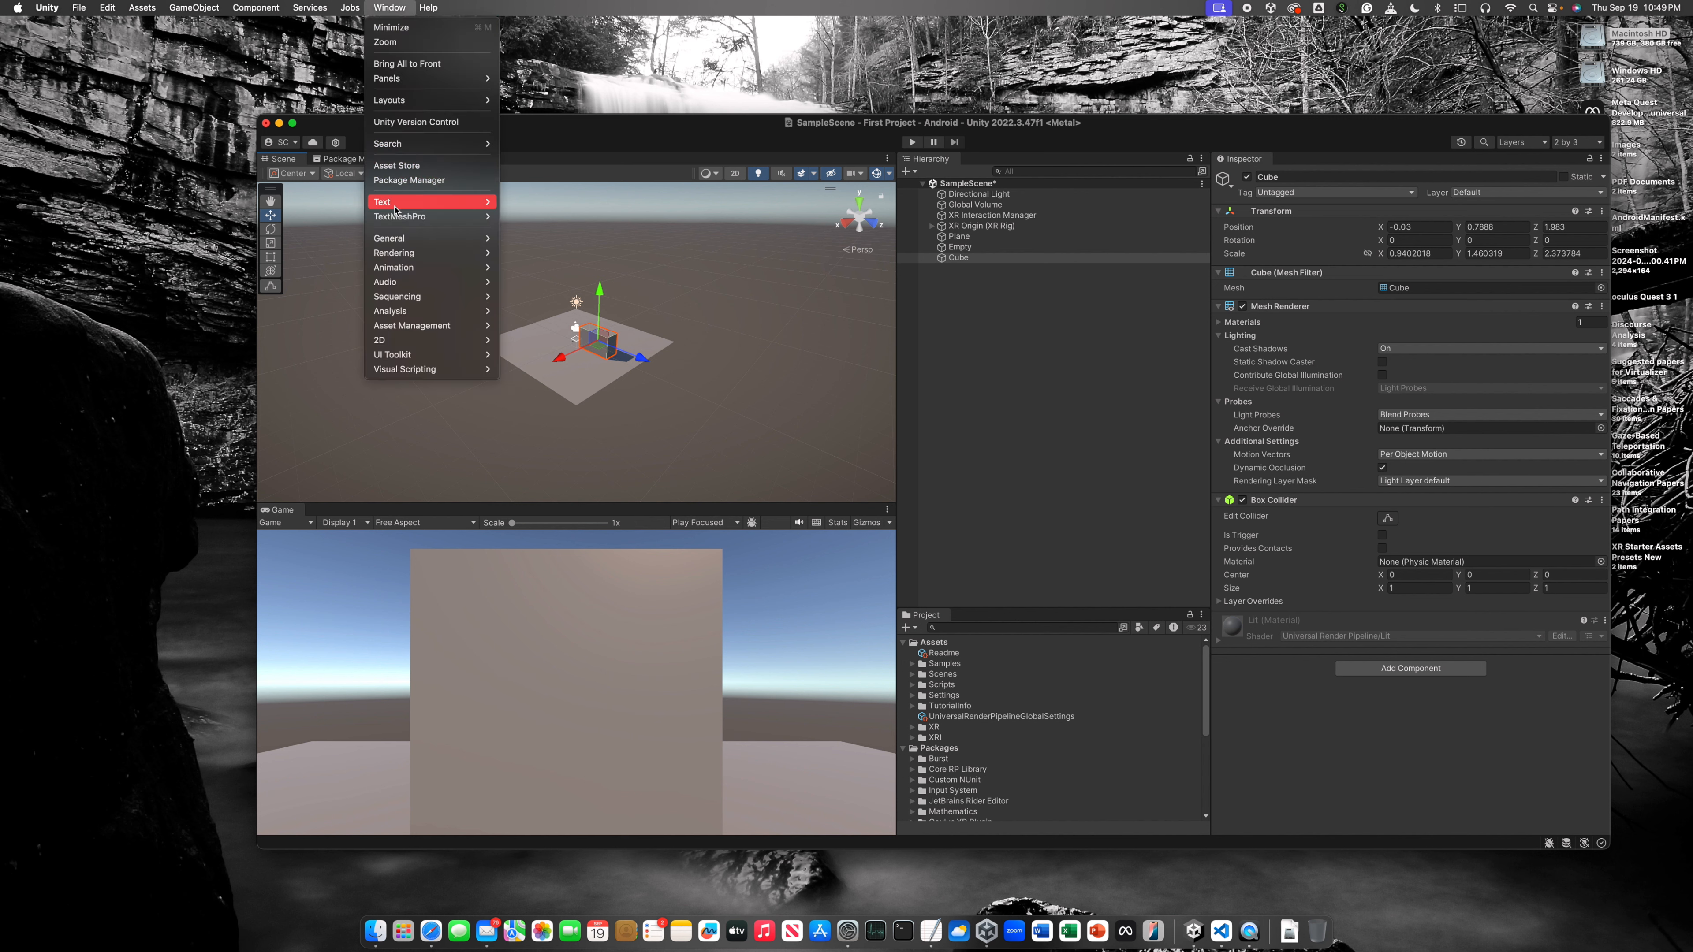
{"action": "mouse_move", "coordinate": [467, 238]}
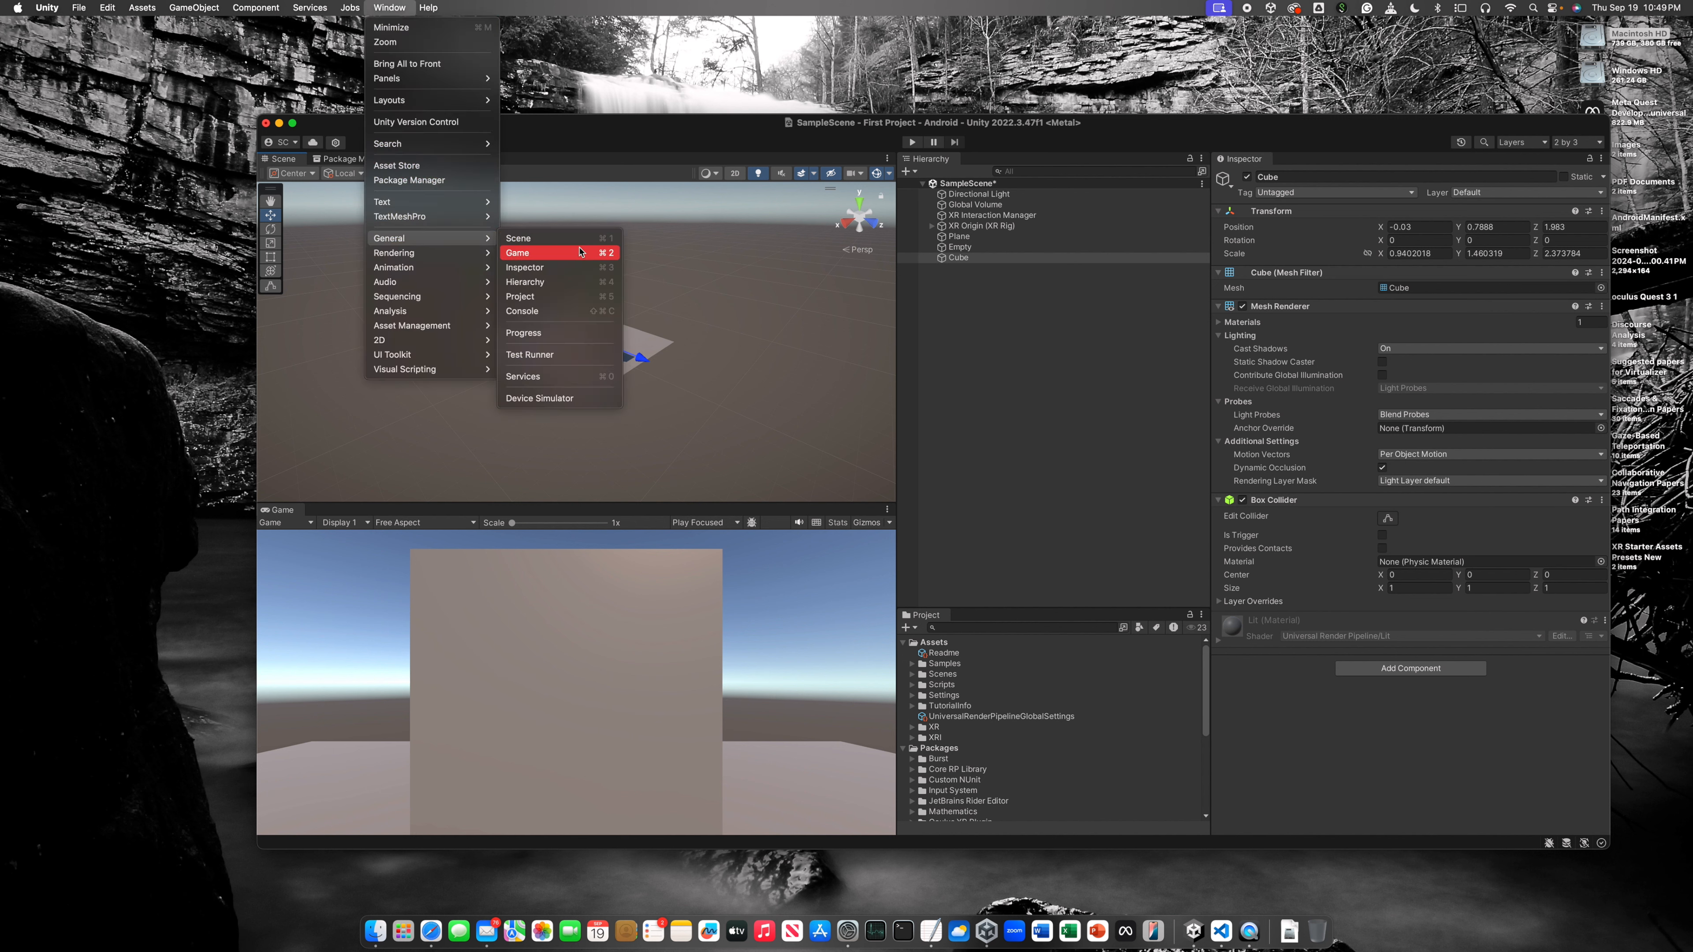
{"action": "left_click", "coordinate": [525, 313]}
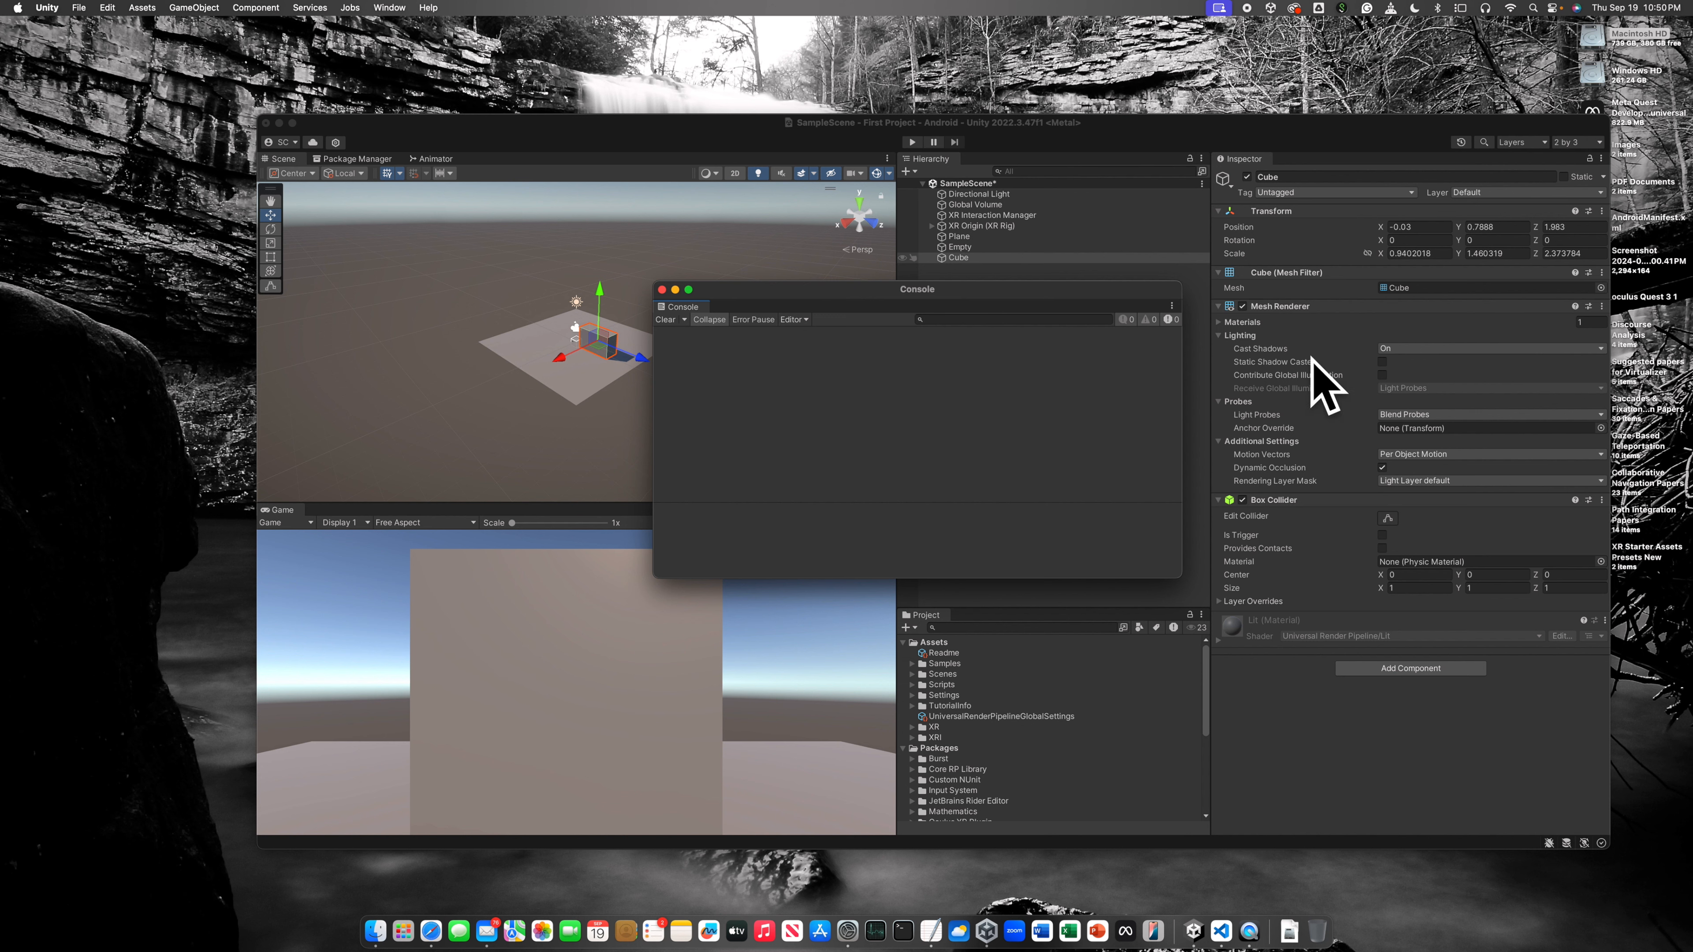
{"action": "mouse_move", "coordinate": [1335, 392]}
{"action": "left_click_drag", "start_coordinate": [926, 290], "coordinate": [1070, 302]}
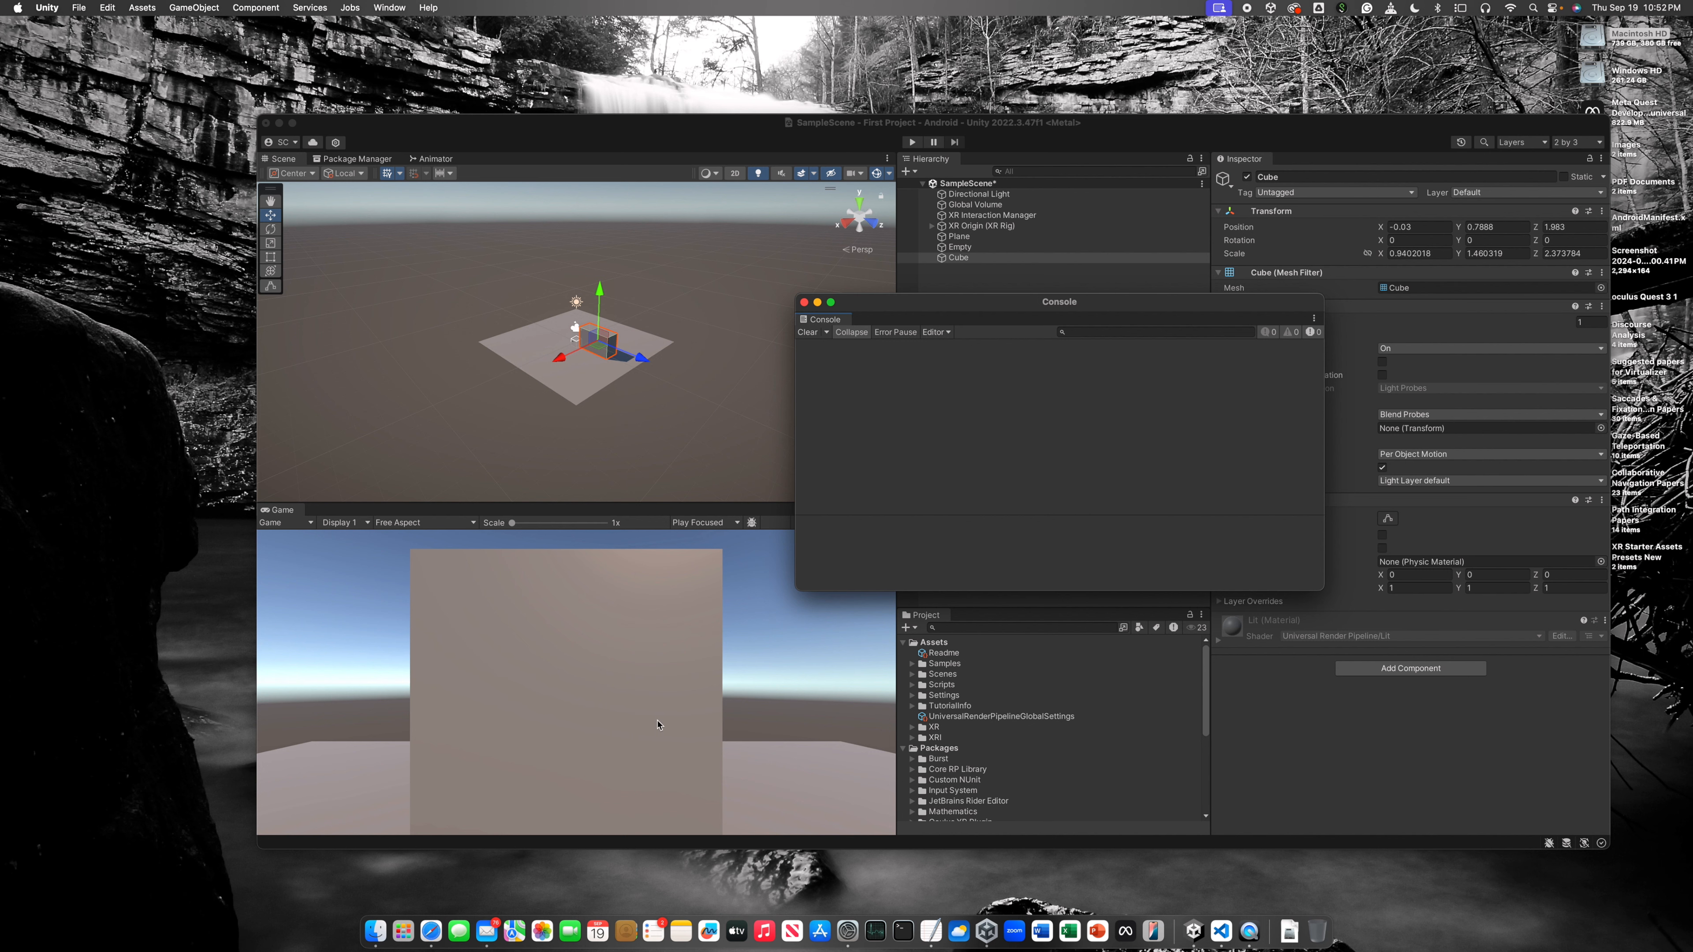
{"action": "left_click_drag", "start_coordinate": [825, 320], "coordinate": [770, 575]}
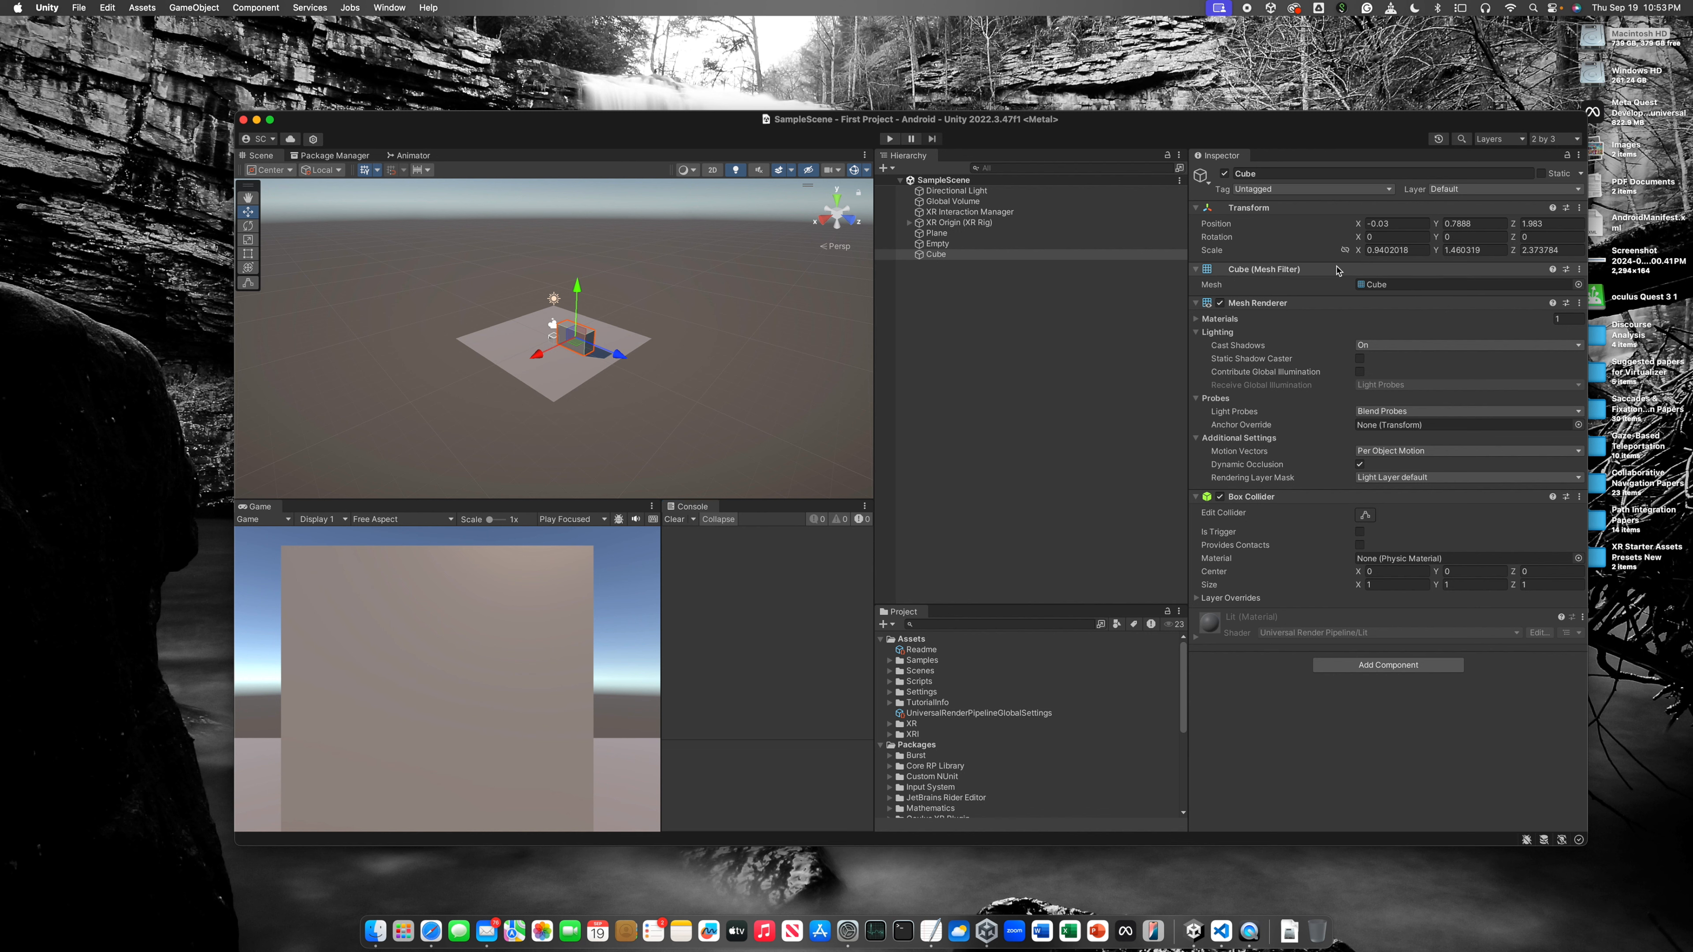
{"action": "left_click", "coordinate": [1559, 140]}
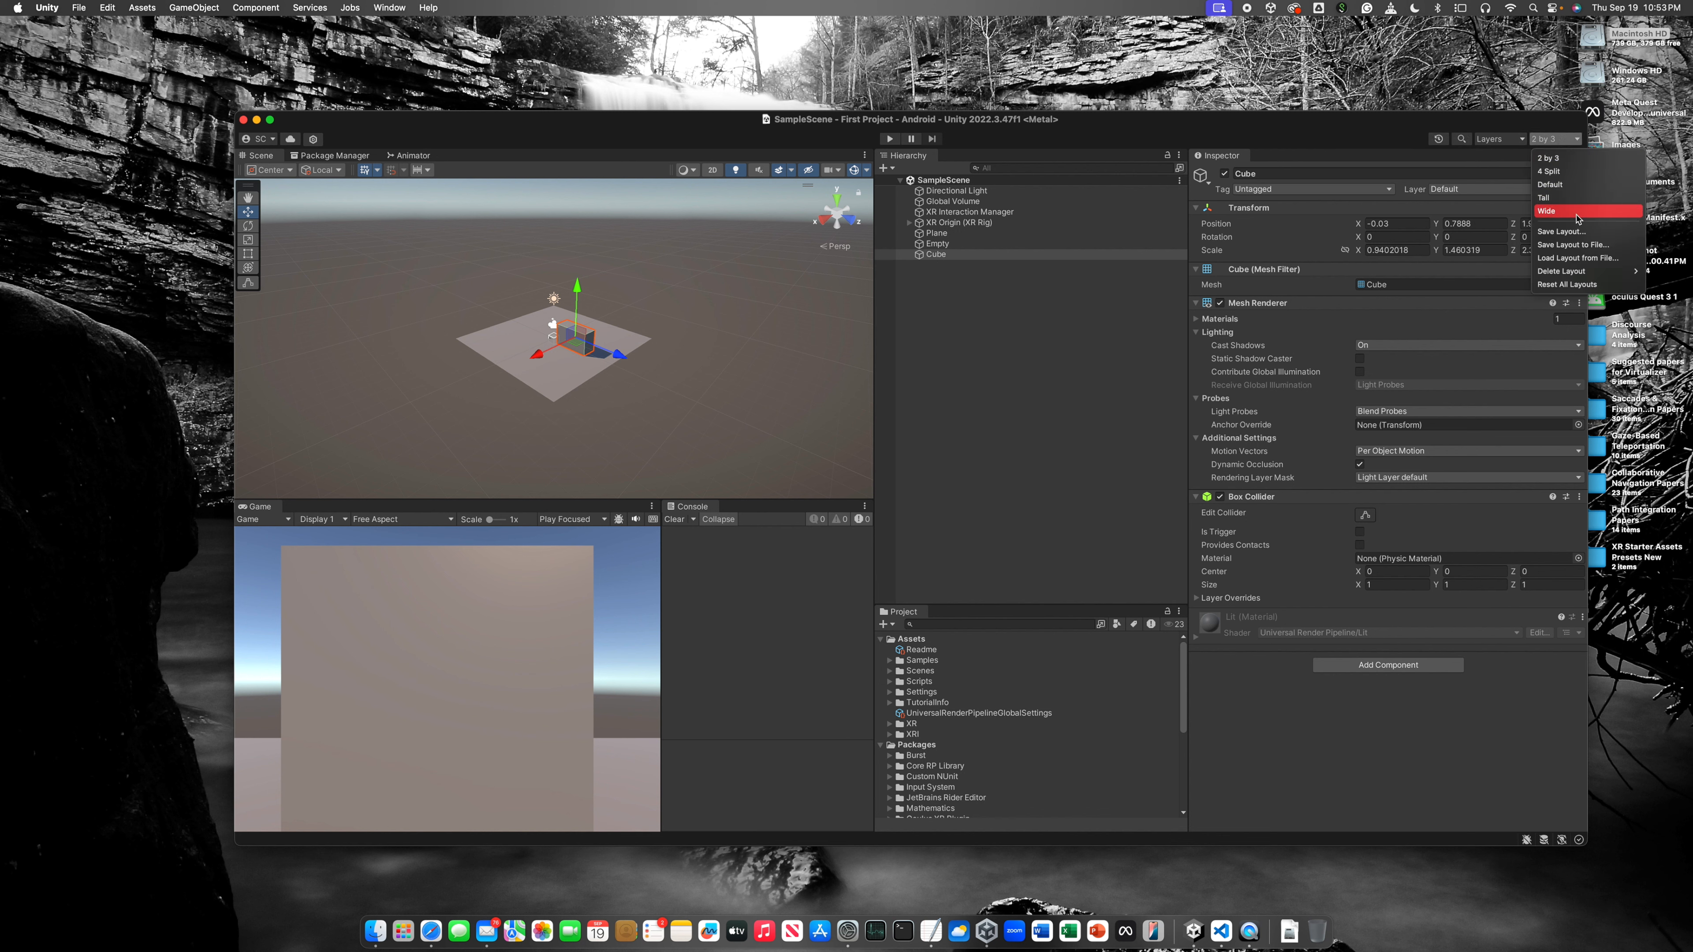
{"action": "left_click", "coordinate": [1591, 246]}
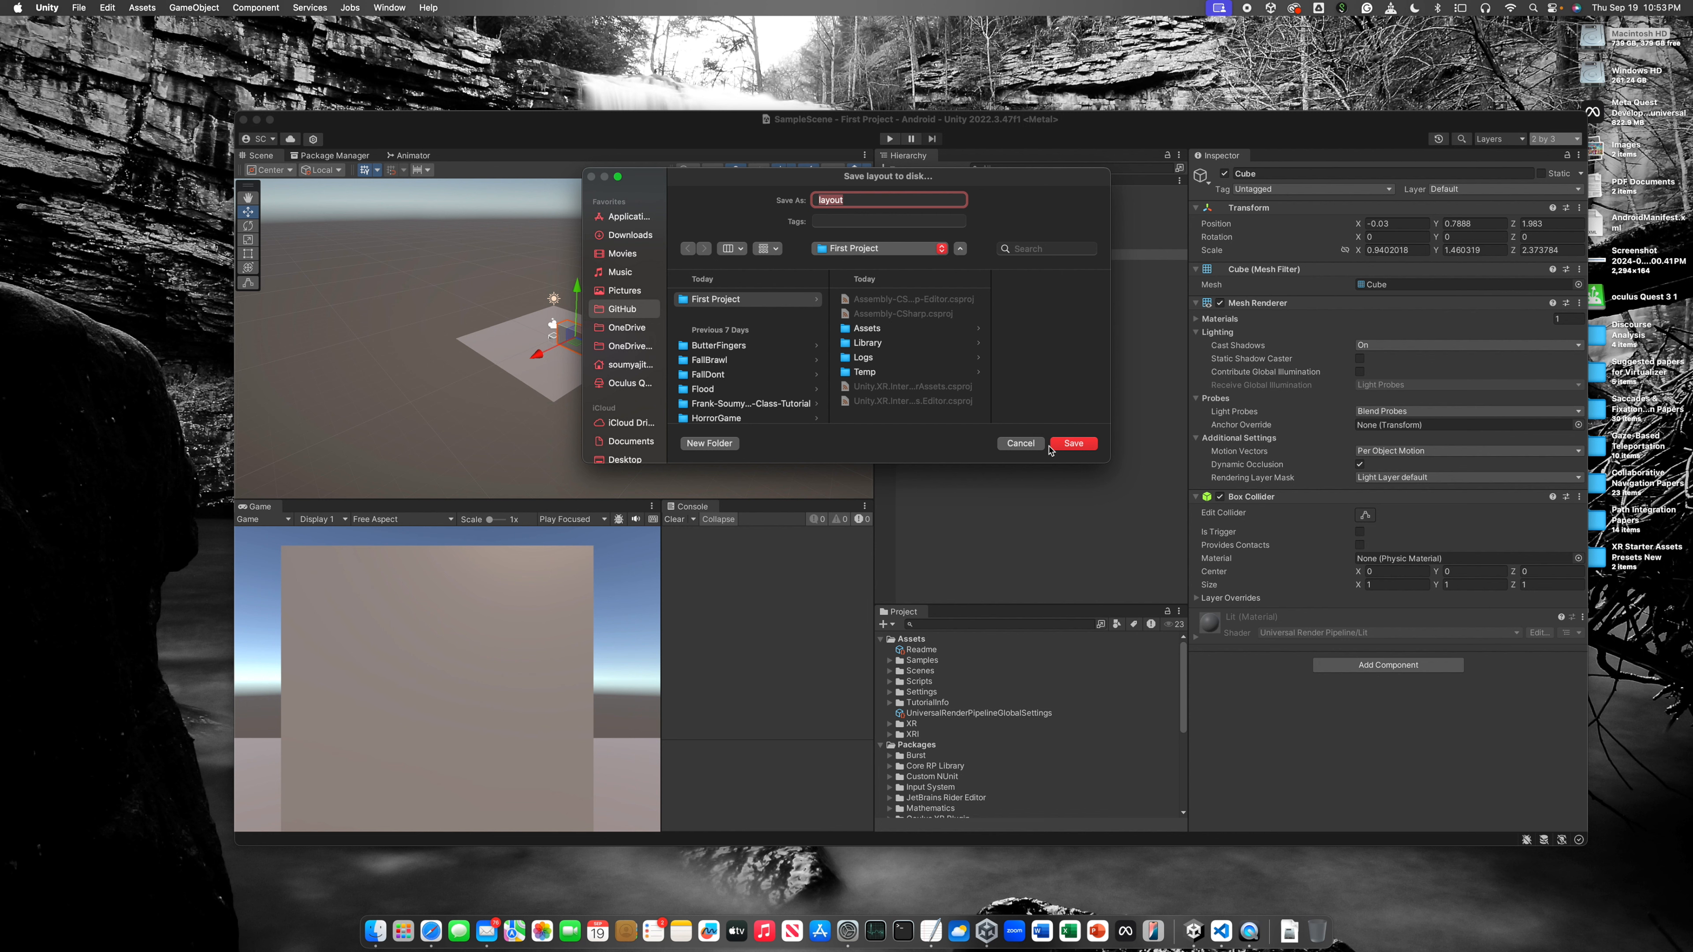
{"action": "left_click", "coordinate": [1021, 444]}
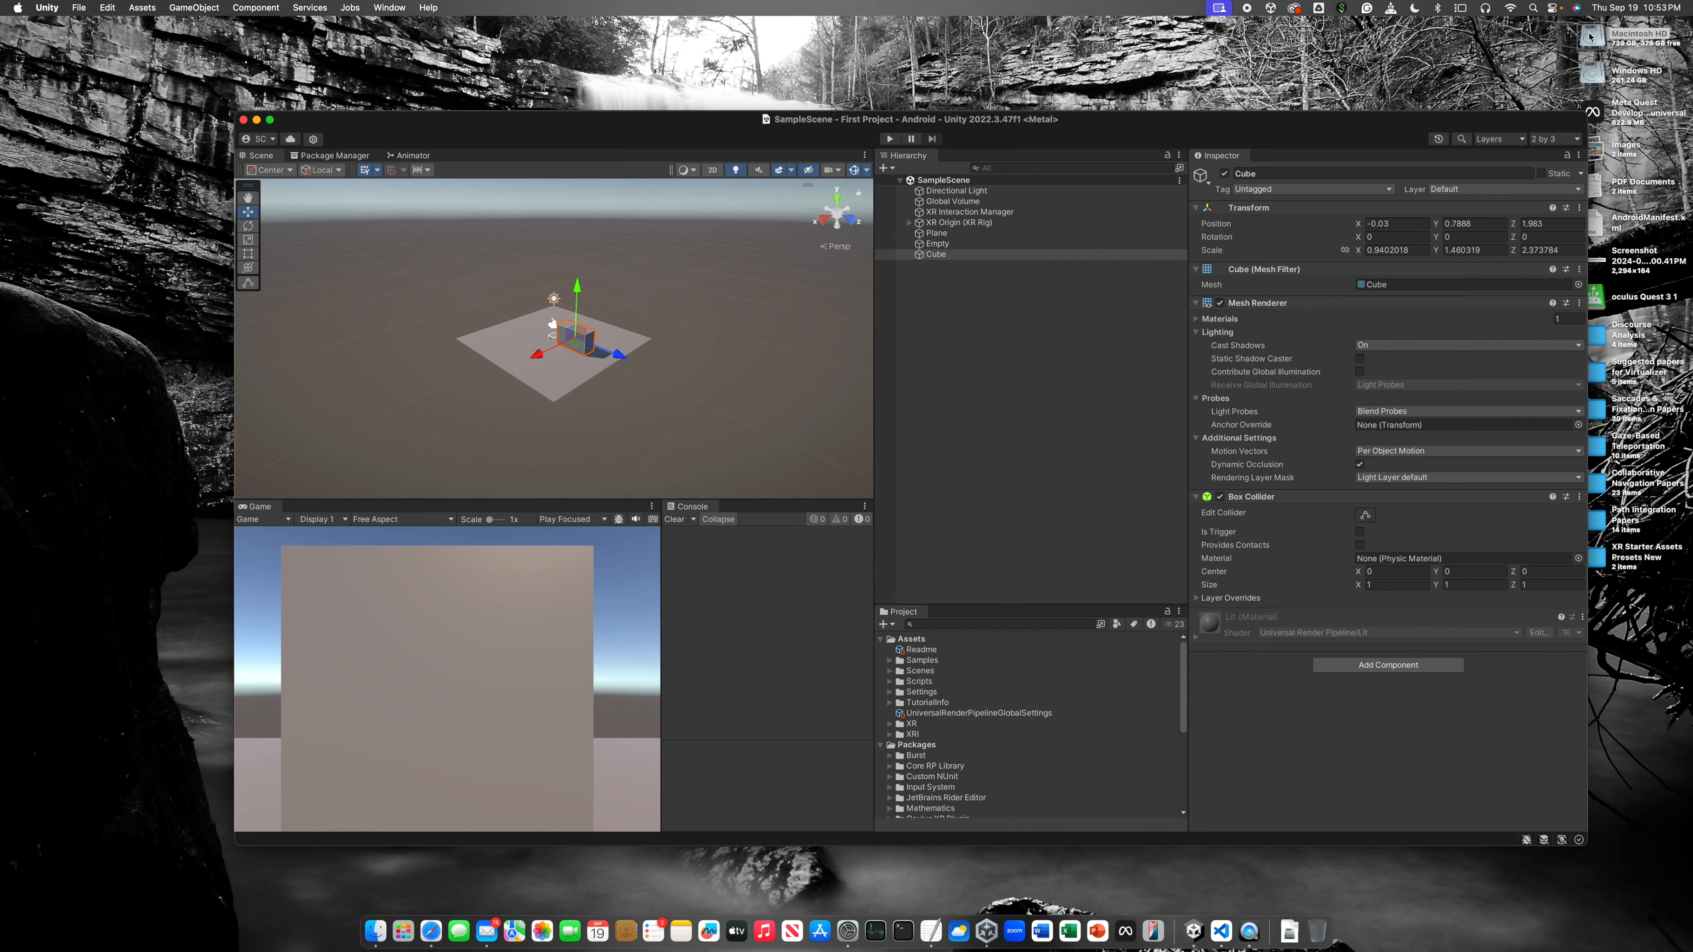
{"action": "double_click", "coordinate": [1591, 37]}
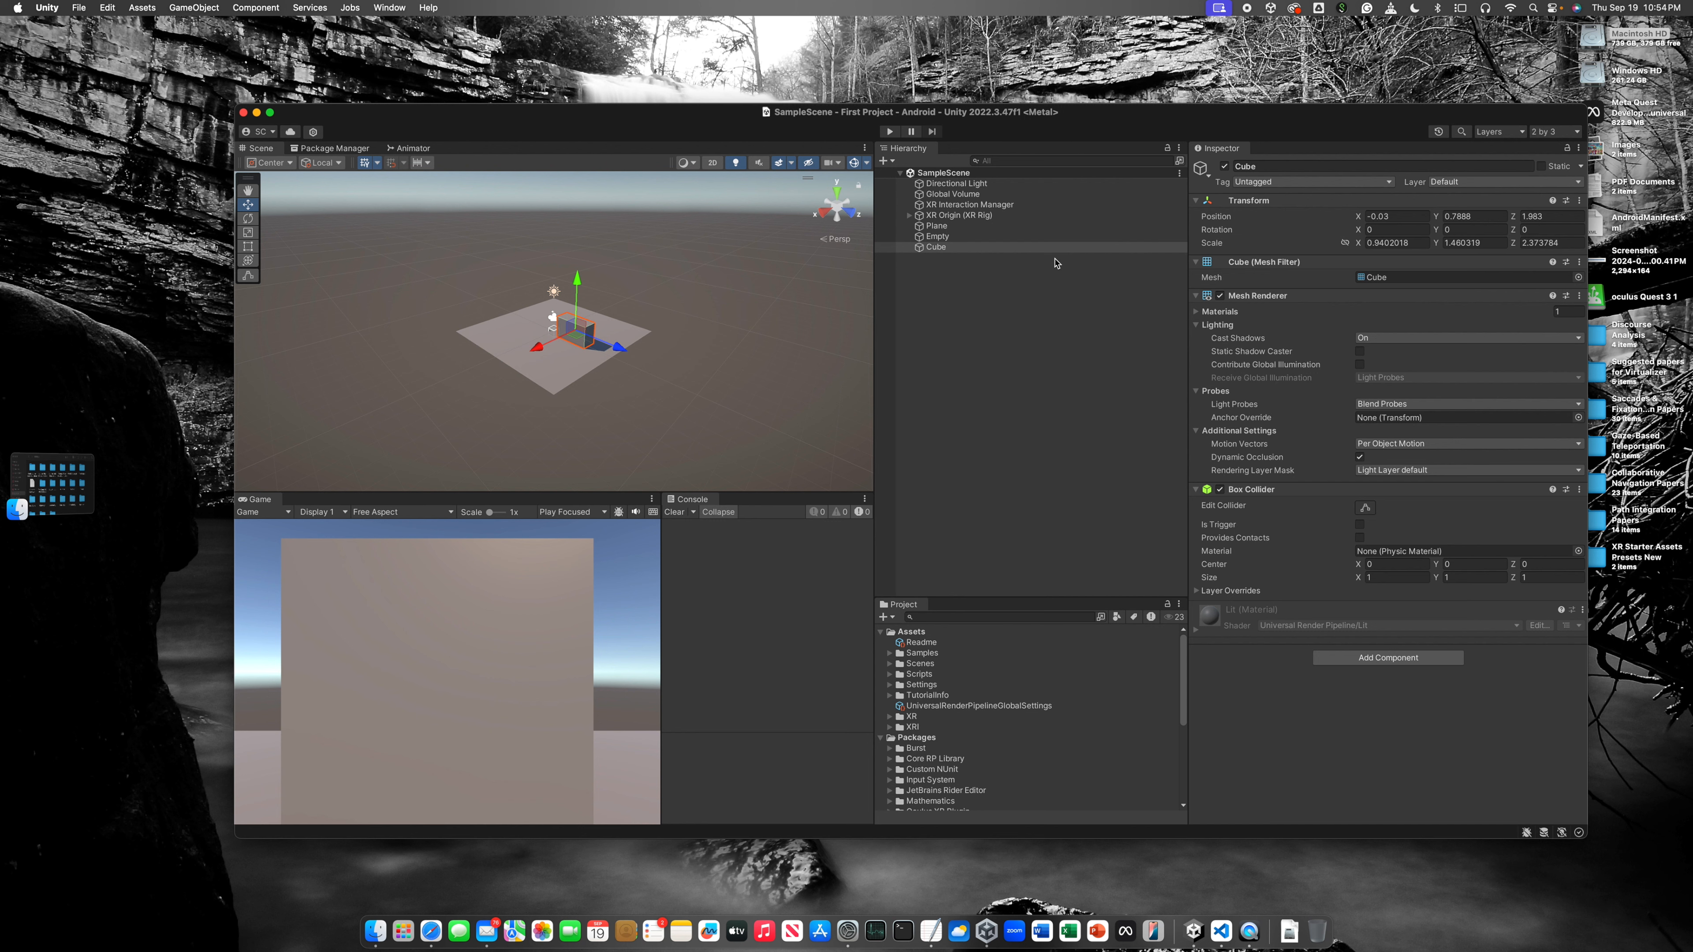
Step: Select the Cube in the Hierarchy and move it along its Z axis to about Z 2.41
{"action": "left_click", "coordinate": [937, 247]}
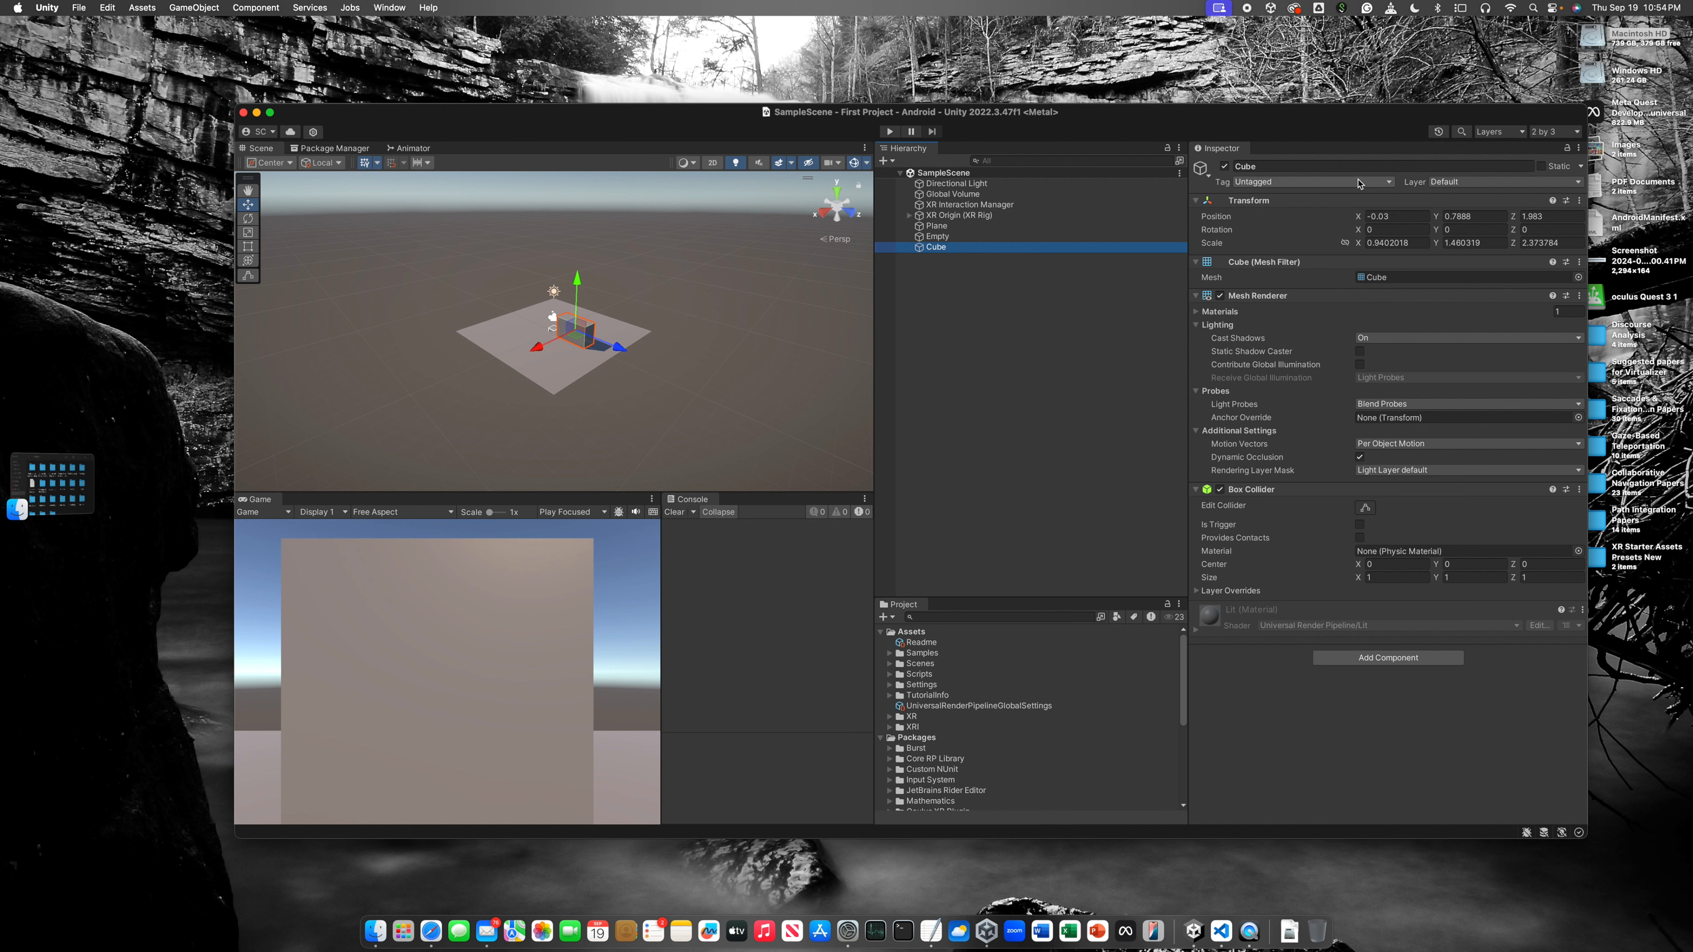
{"action": "left_click", "coordinate": [936, 236]}
{"action": "left_click", "coordinate": [941, 247]}
{"action": "left_click_drag", "start_coordinate": [621, 353], "coordinate": [627, 361]}
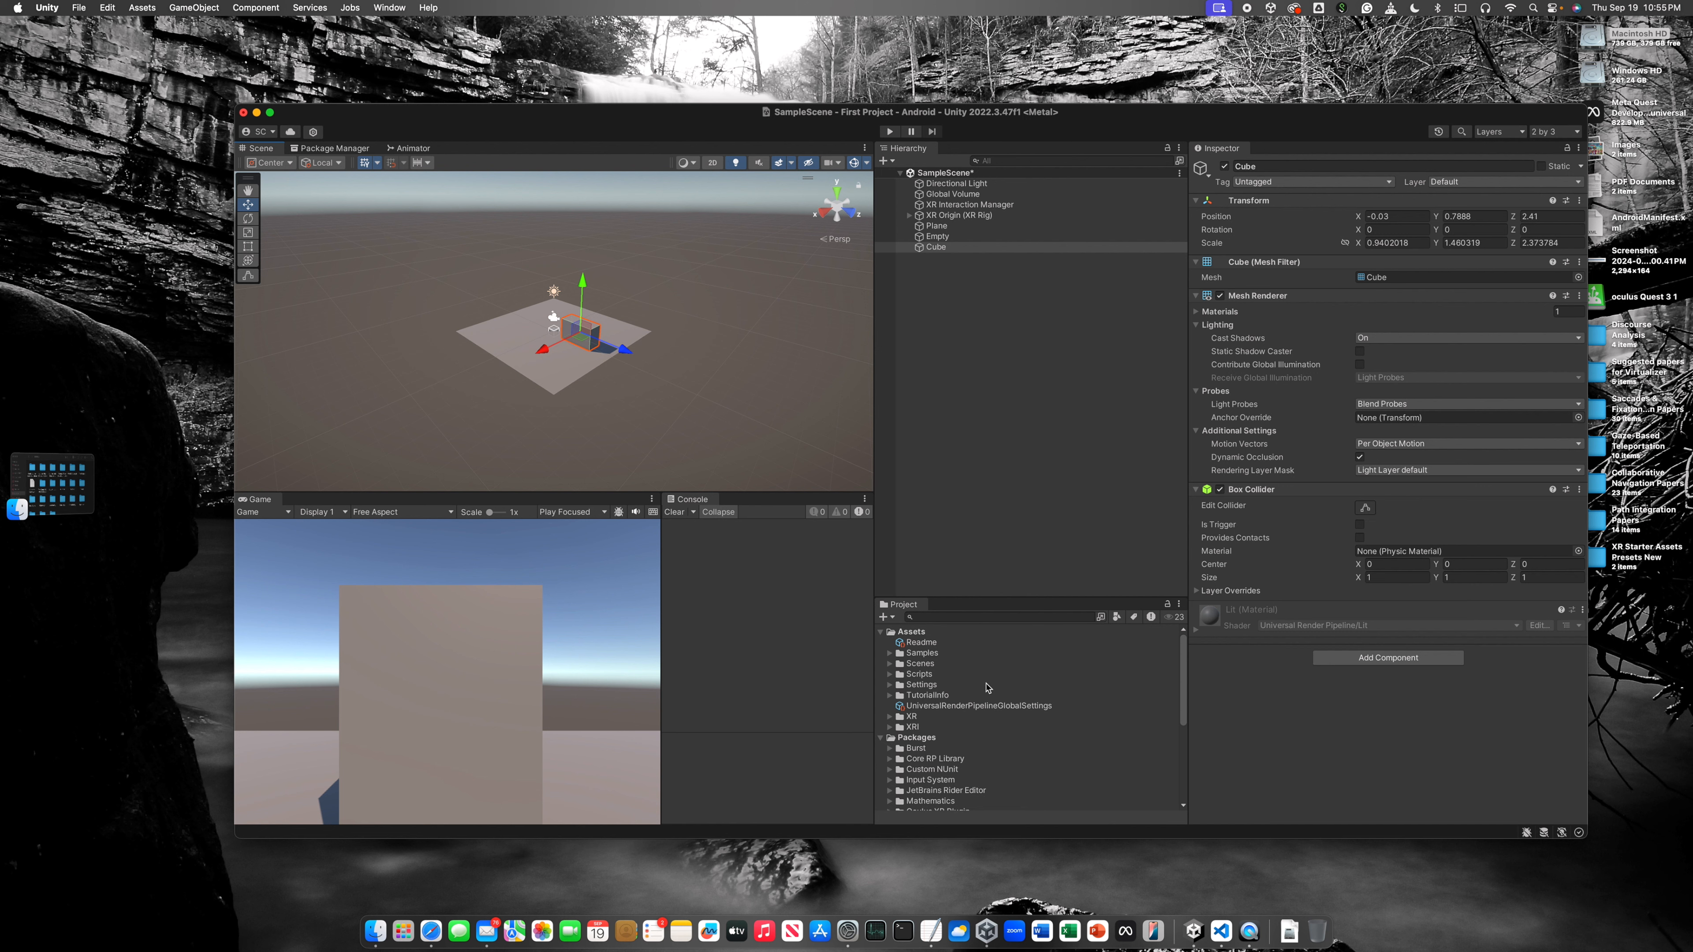
Step: Create a folder named Materials inside the project's Assets folder
{"action": "left_click", "coordinate": [914, 633]}
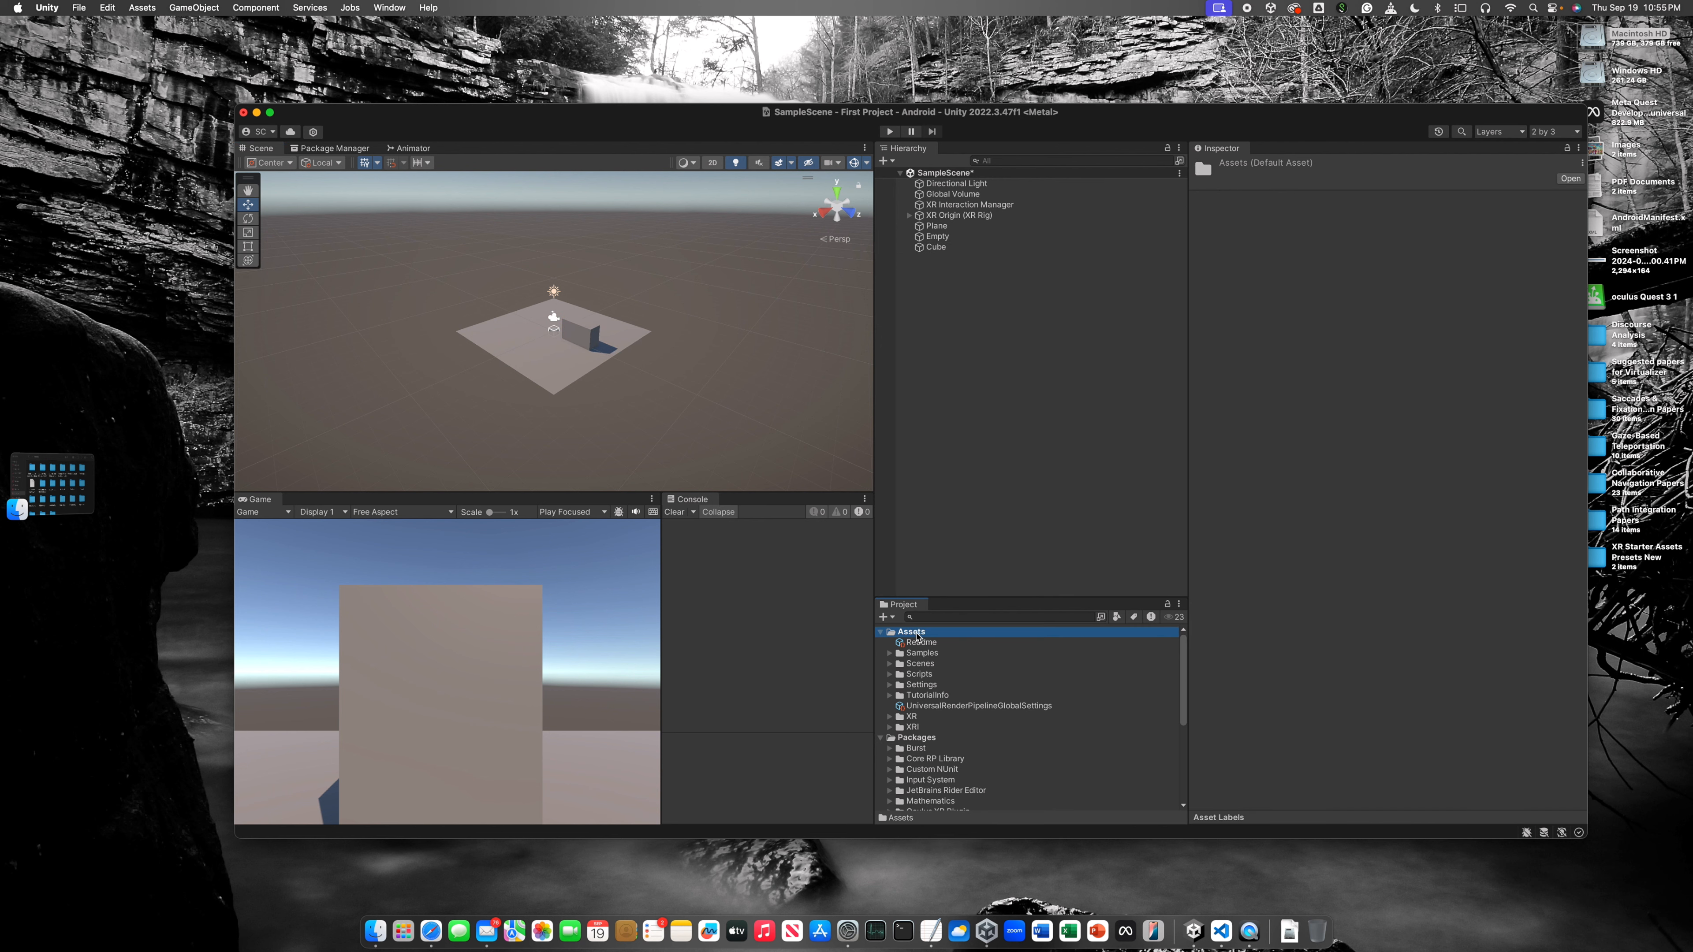
{"action": "right_click", "coordinate": [918, 635]}
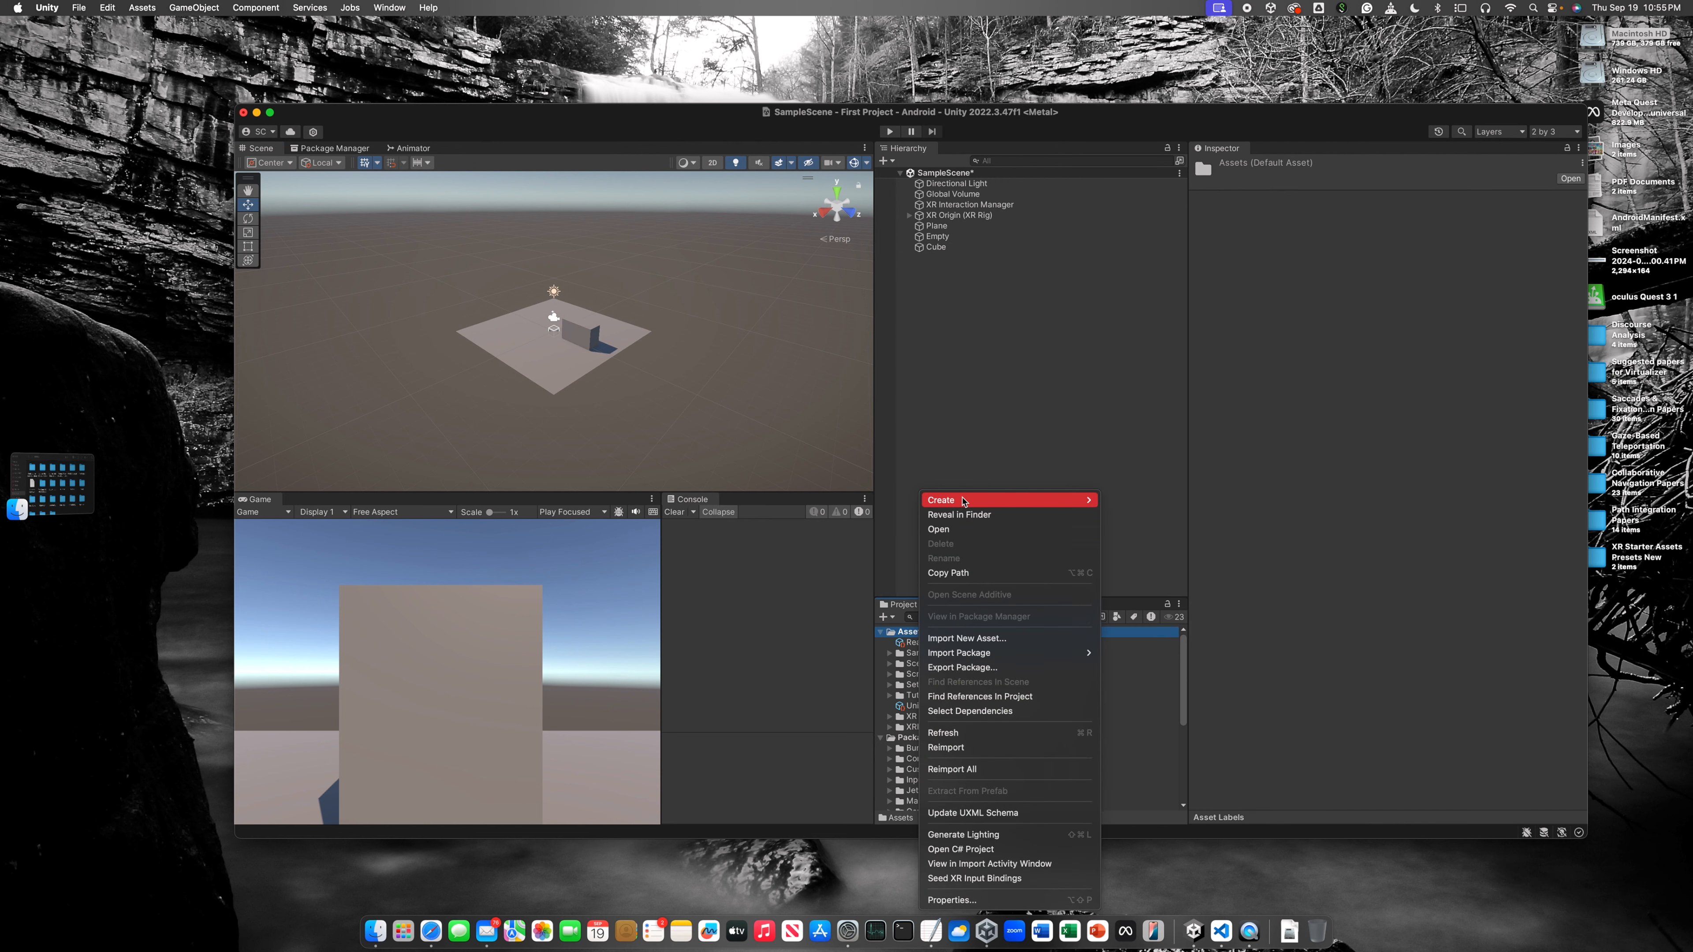
{"action": "mouse_move", "coordinate": [992, 502]}
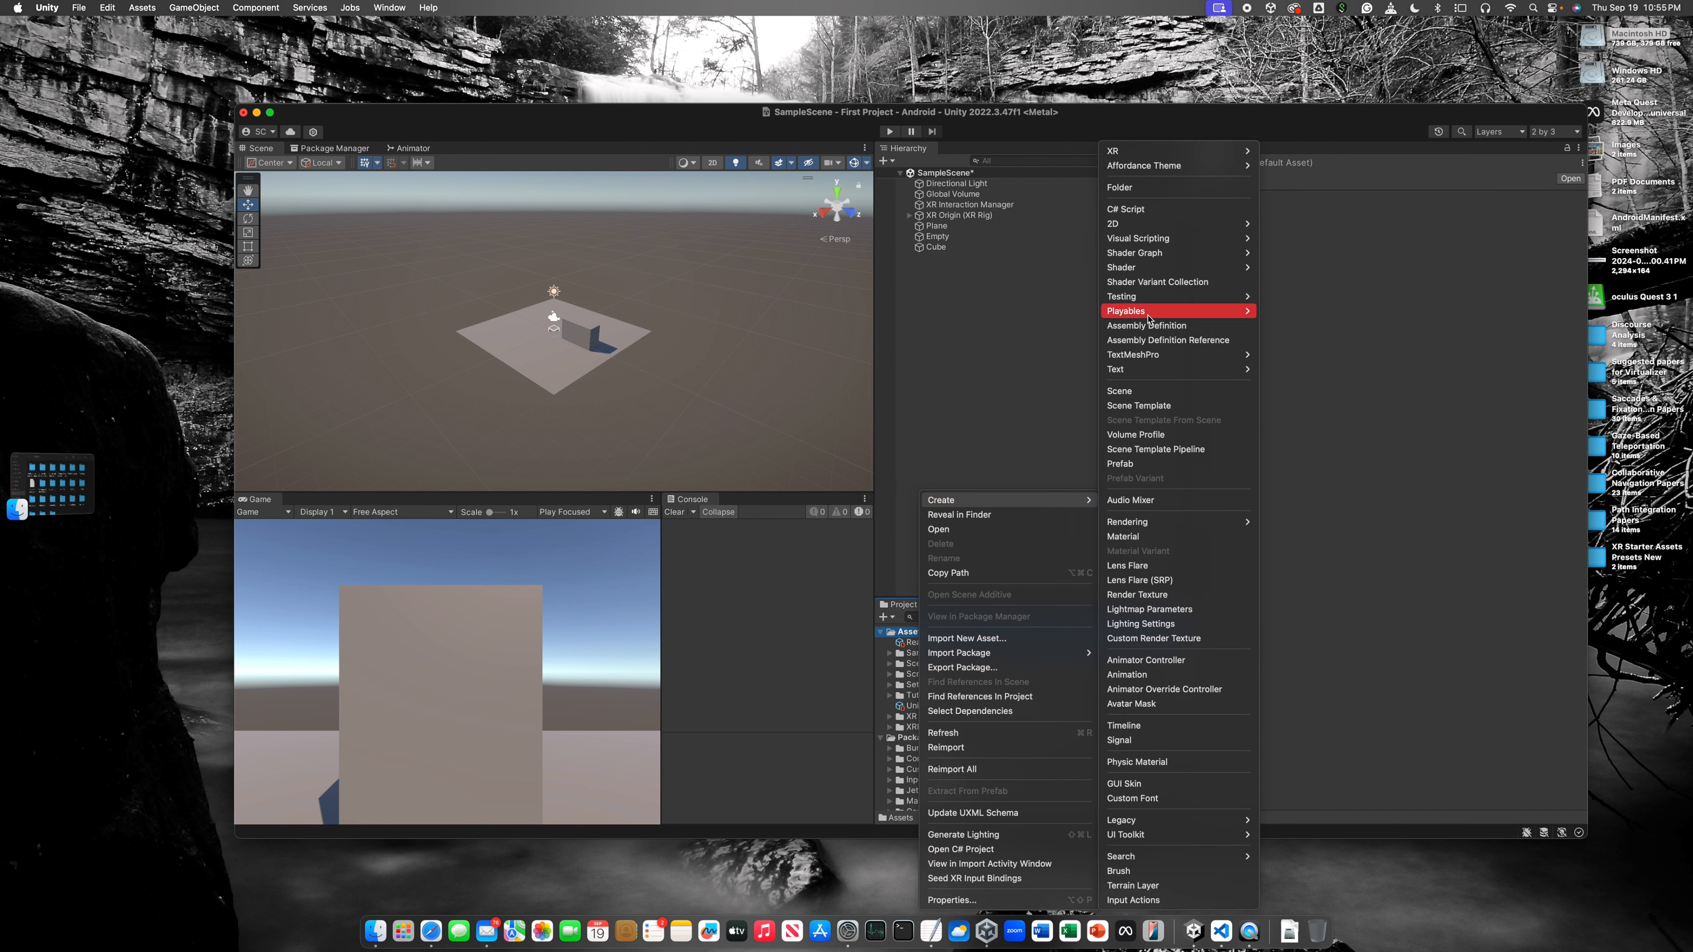
{"action": "left_click", "coordinate": [1126, 189]}
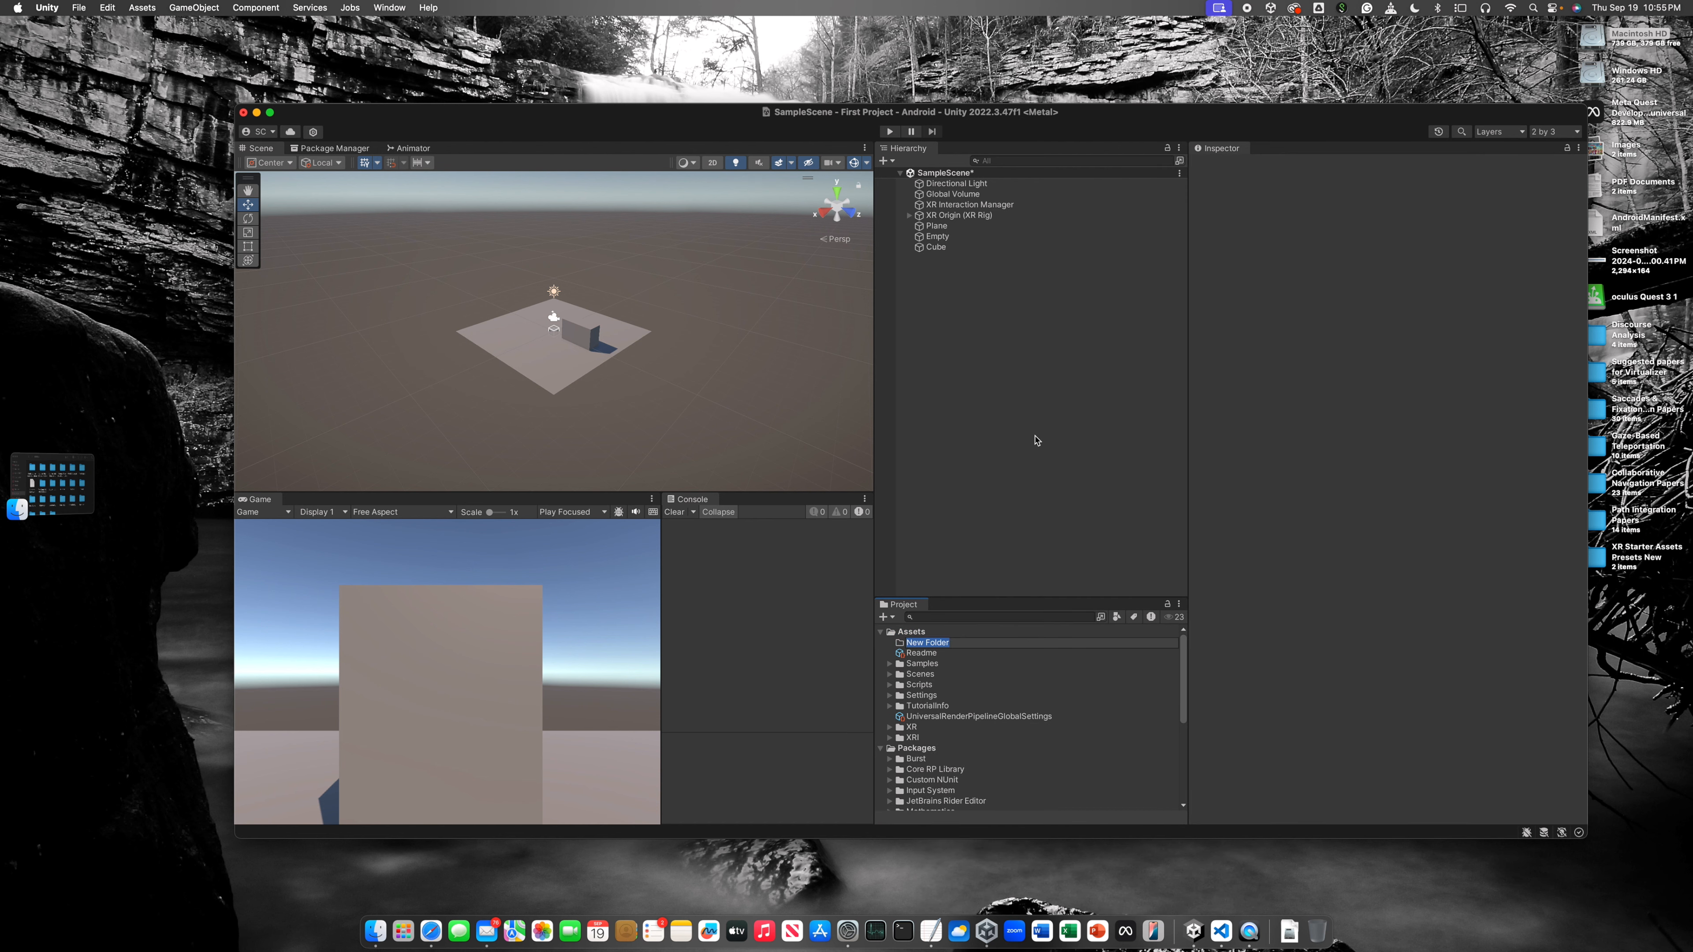
{"action": "type", "text": "Materials"}
{"action": "key", "text": "Return"}
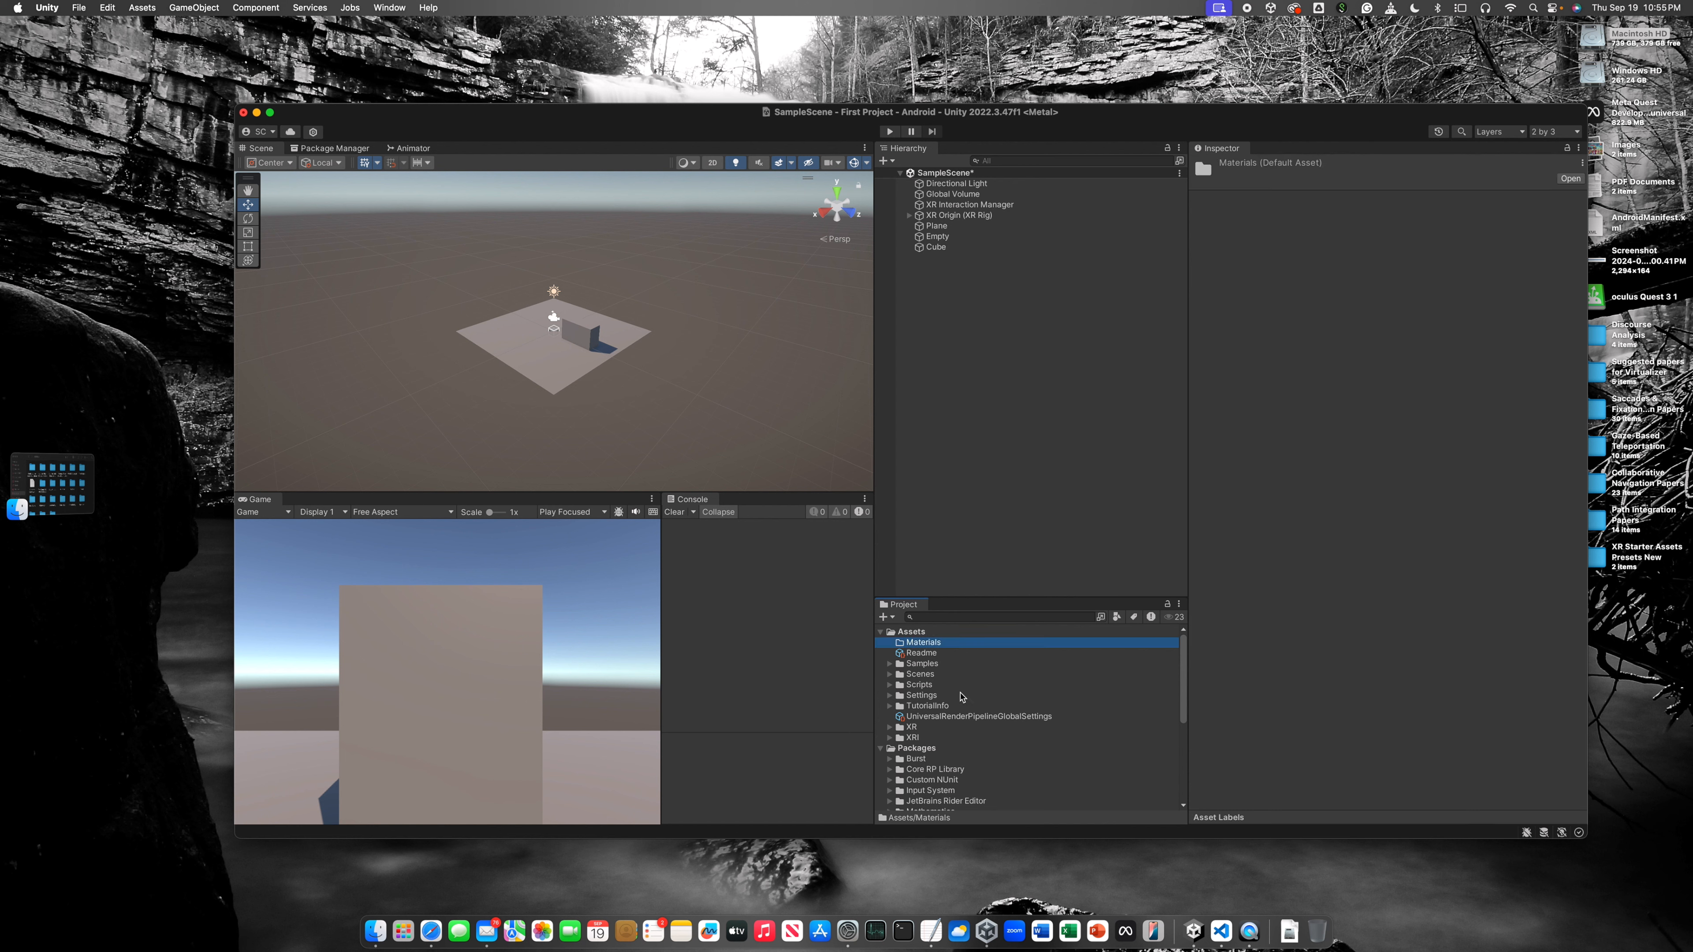
Step: Create a material named "Cube material" inside the Materials folder
{"action": "right_click", "coordinate": [934, 644]}
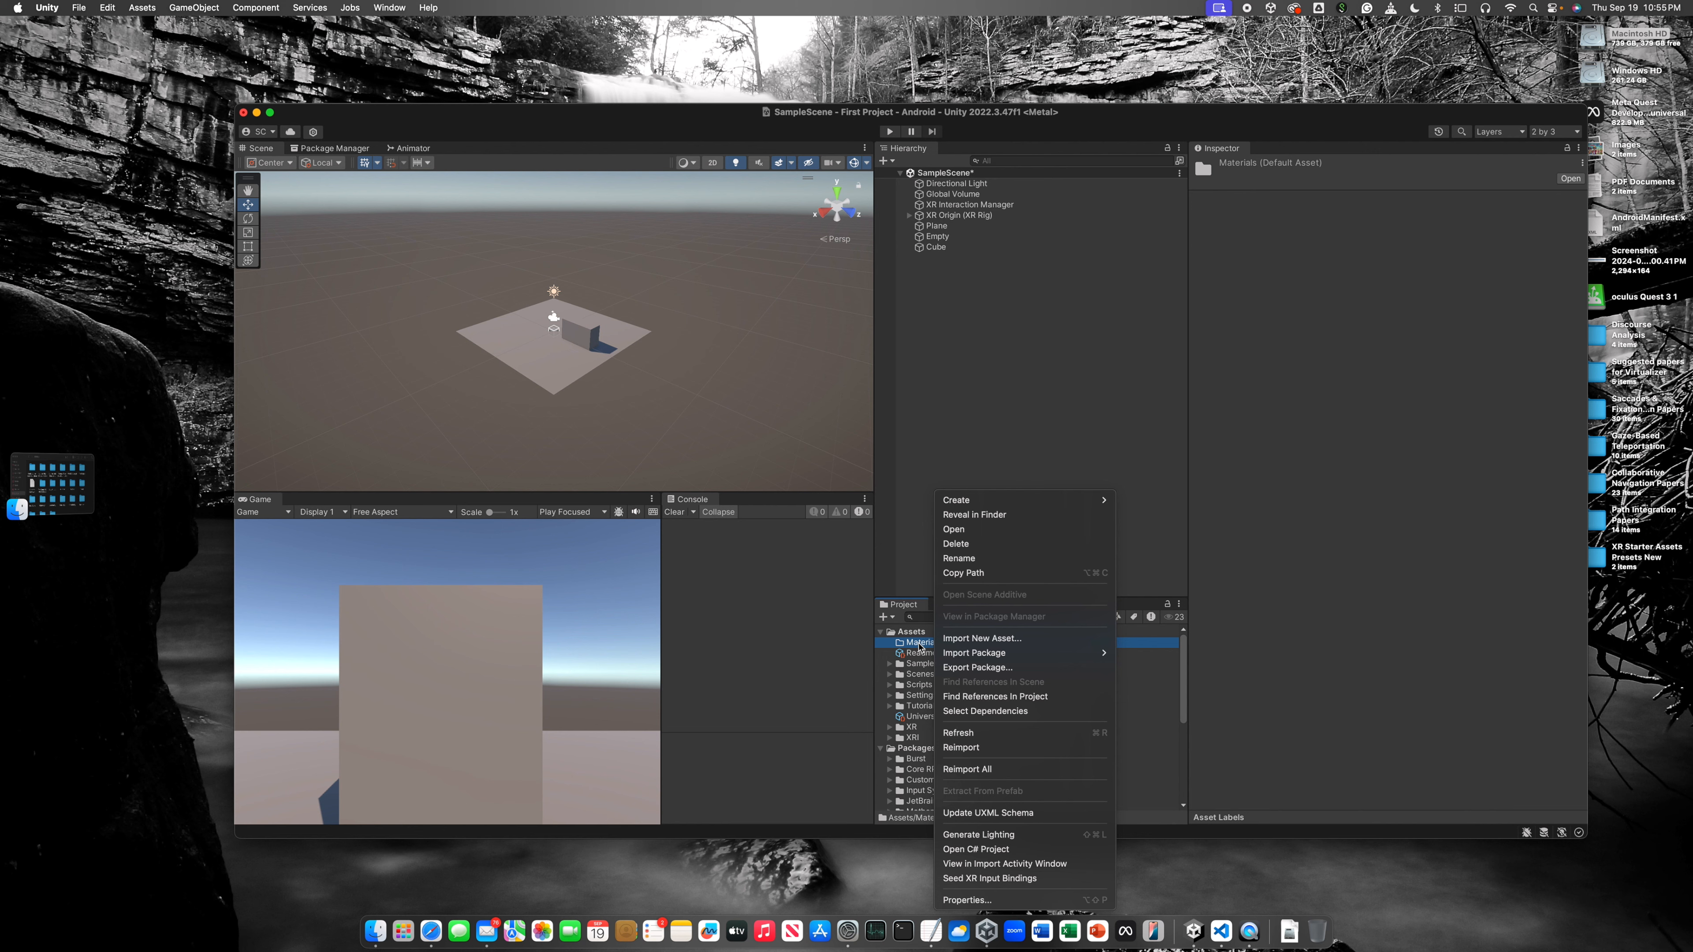
{"action": "mouse_move", "coordinate": [1040, 501]}
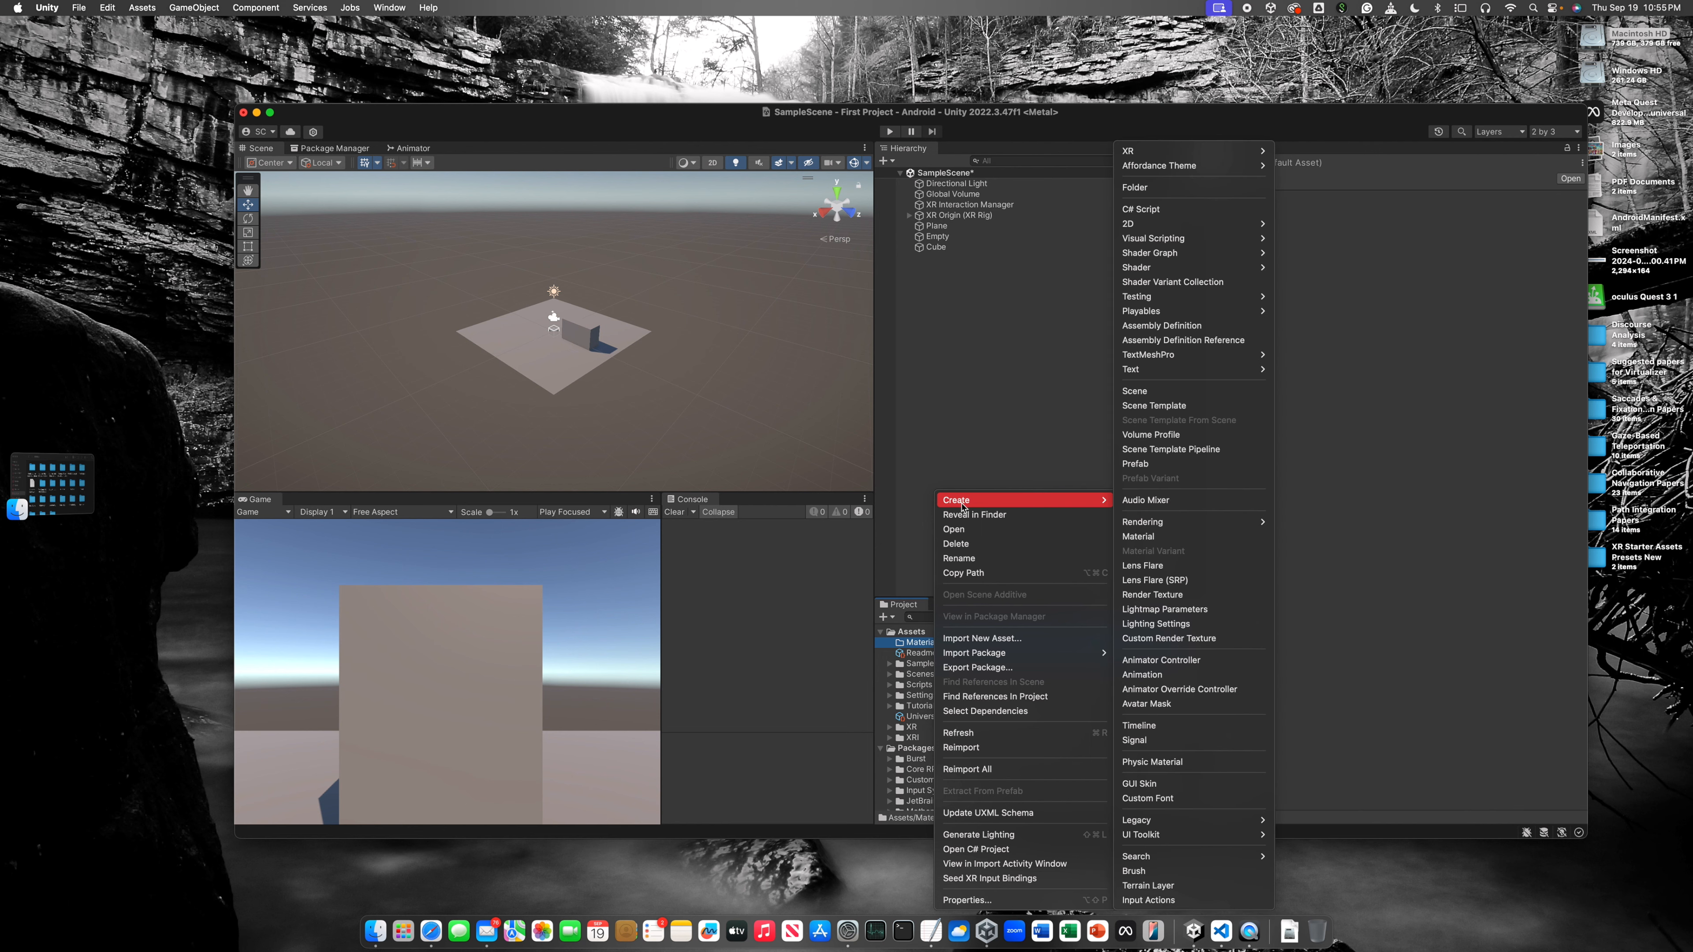
{"action": "left_click", "coordinate": [1148, 540]}
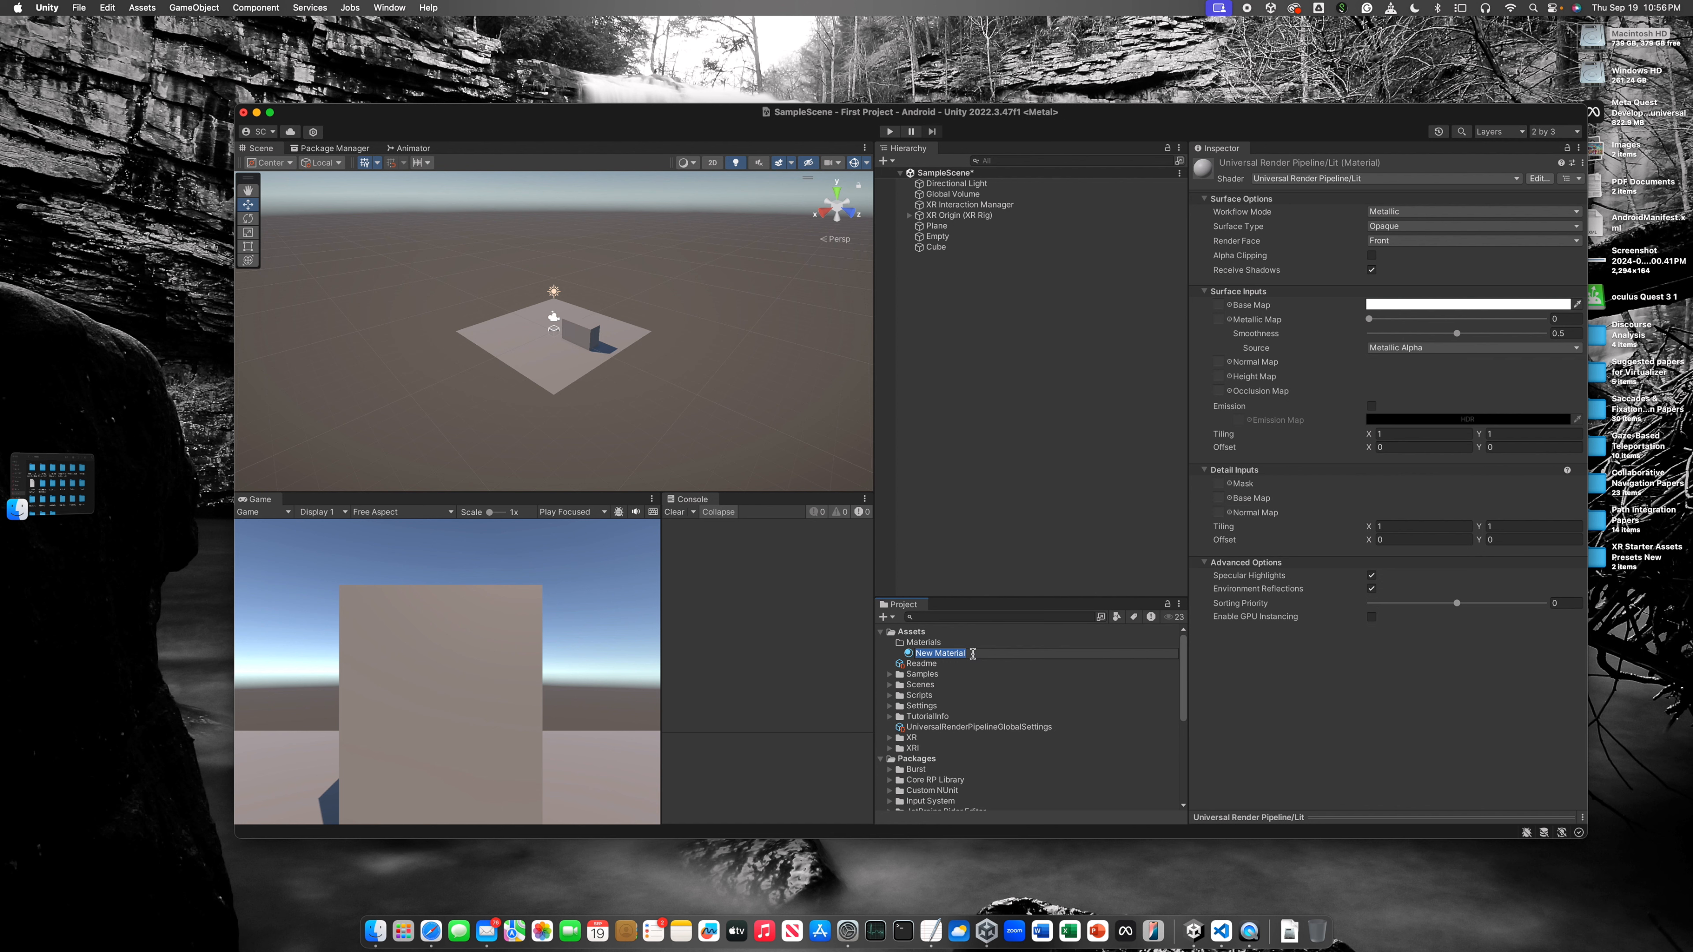
{"action": "type", "text": "Cub"}
{"action": "key", "text": "Return"}
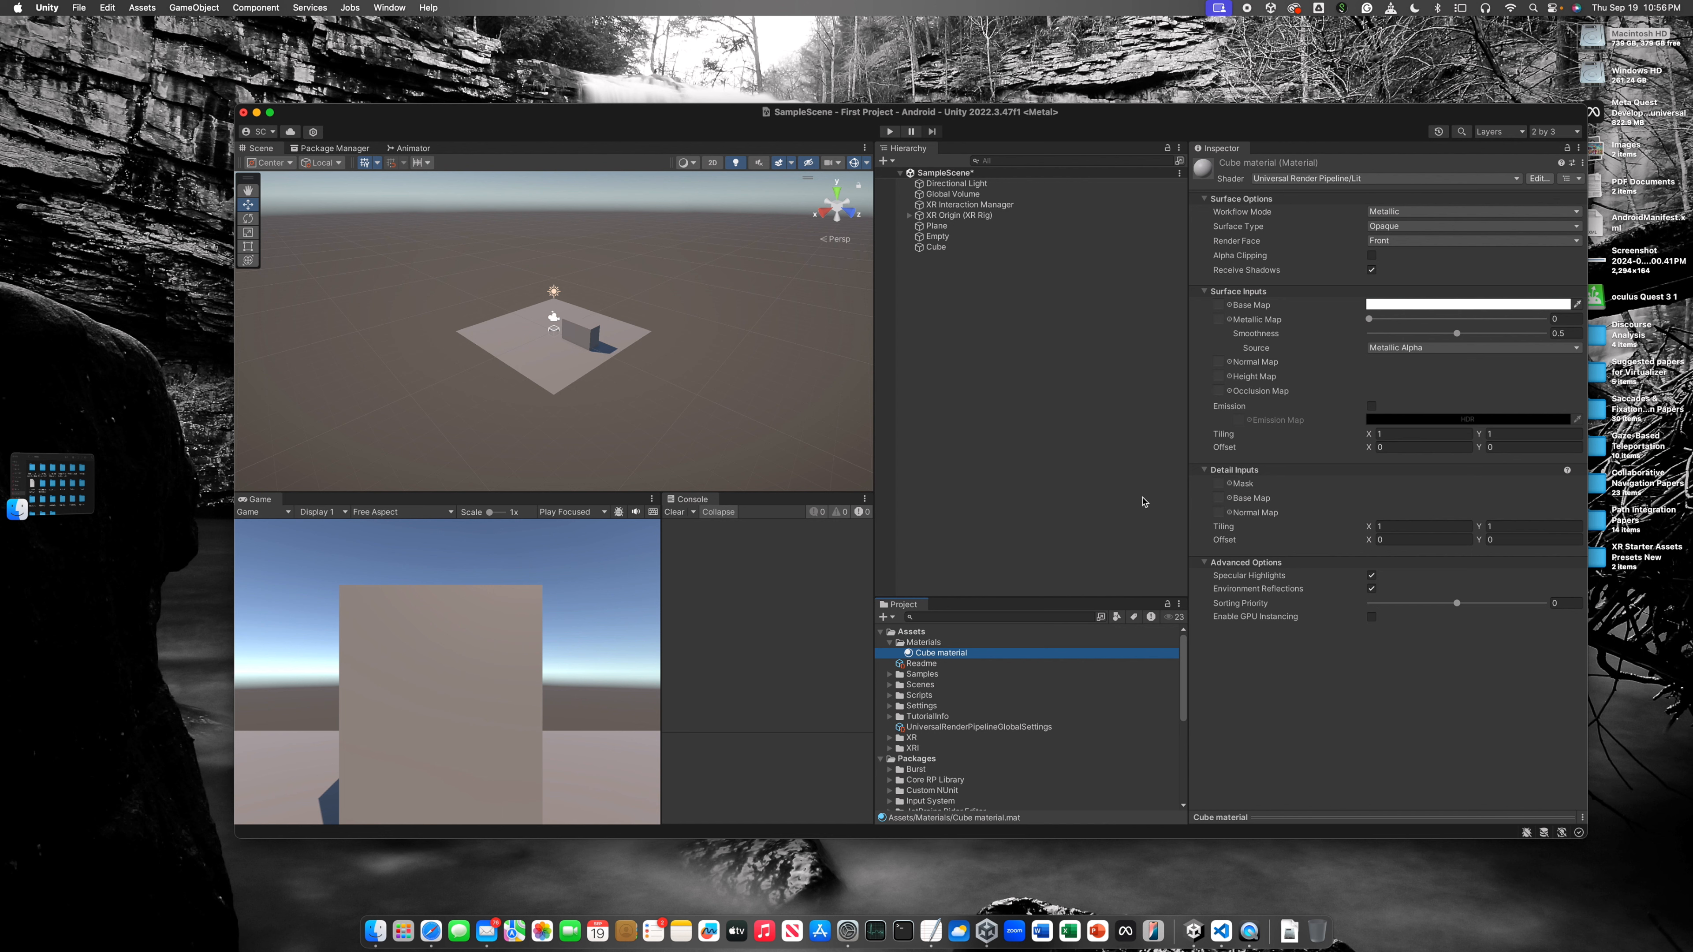
Step: Set the Cube material's base colour to a dark orange and apply the material to the Cube object
{"action": "left_click", "coordinate": [1400, 305]}
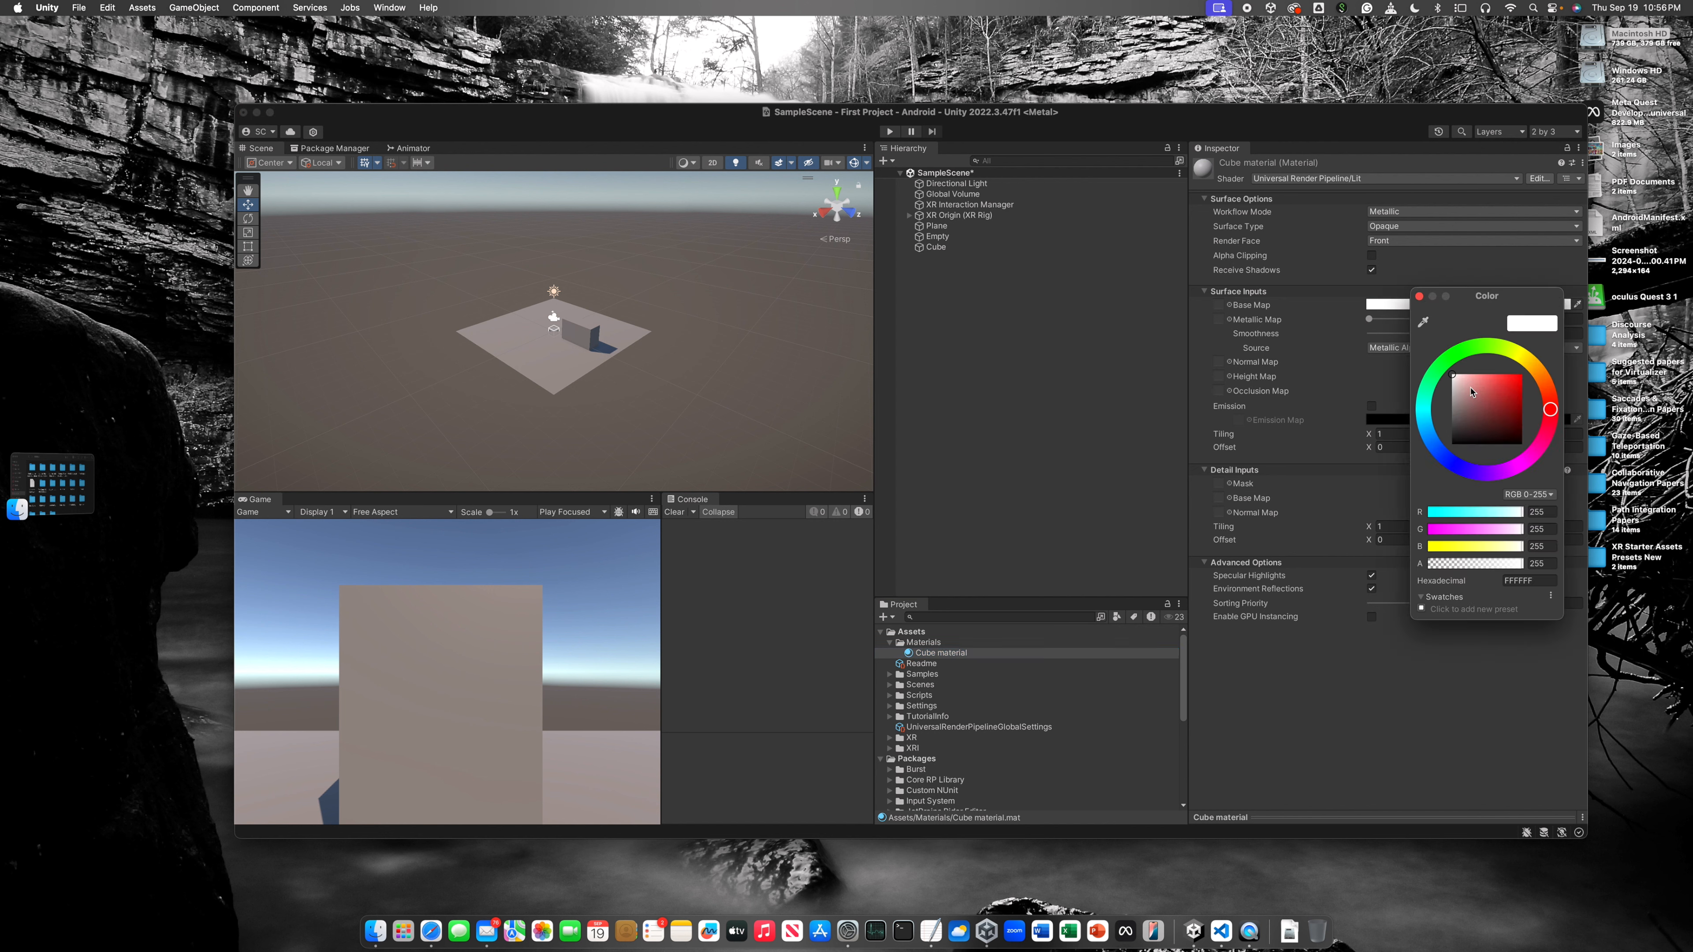
{"action": "mouse_move", "coordinate": [1552, 410]}
{"action": "left_mouse_down"}
{"action": "mouse_move", "coordinate": [1551, 380]}
{"action": "mouse_move", "coordinate": [1508, 393]}
{"action": "mouse_move", "coordinate": [1531, 404]}
{"action": "left_mouse_up"}
{"action": "left_click", "coordinate": [1420, 296]}
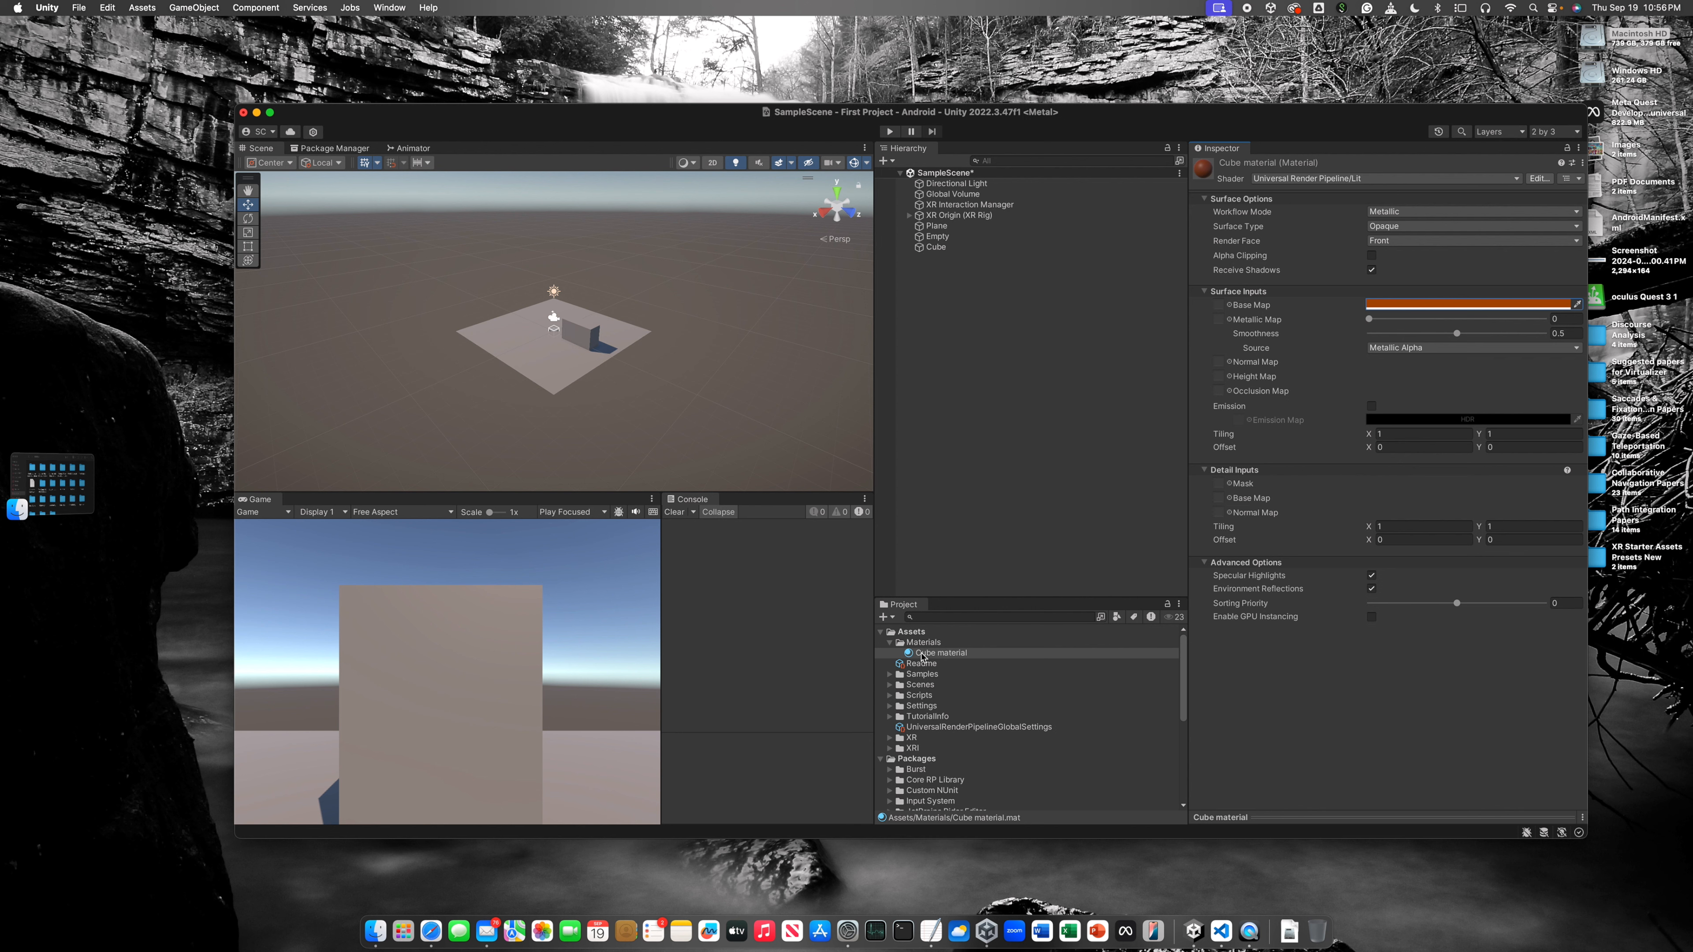
{"action": "left_click_drag", "start_coordinate": [923, 657], "coordinate": [936, 248]}
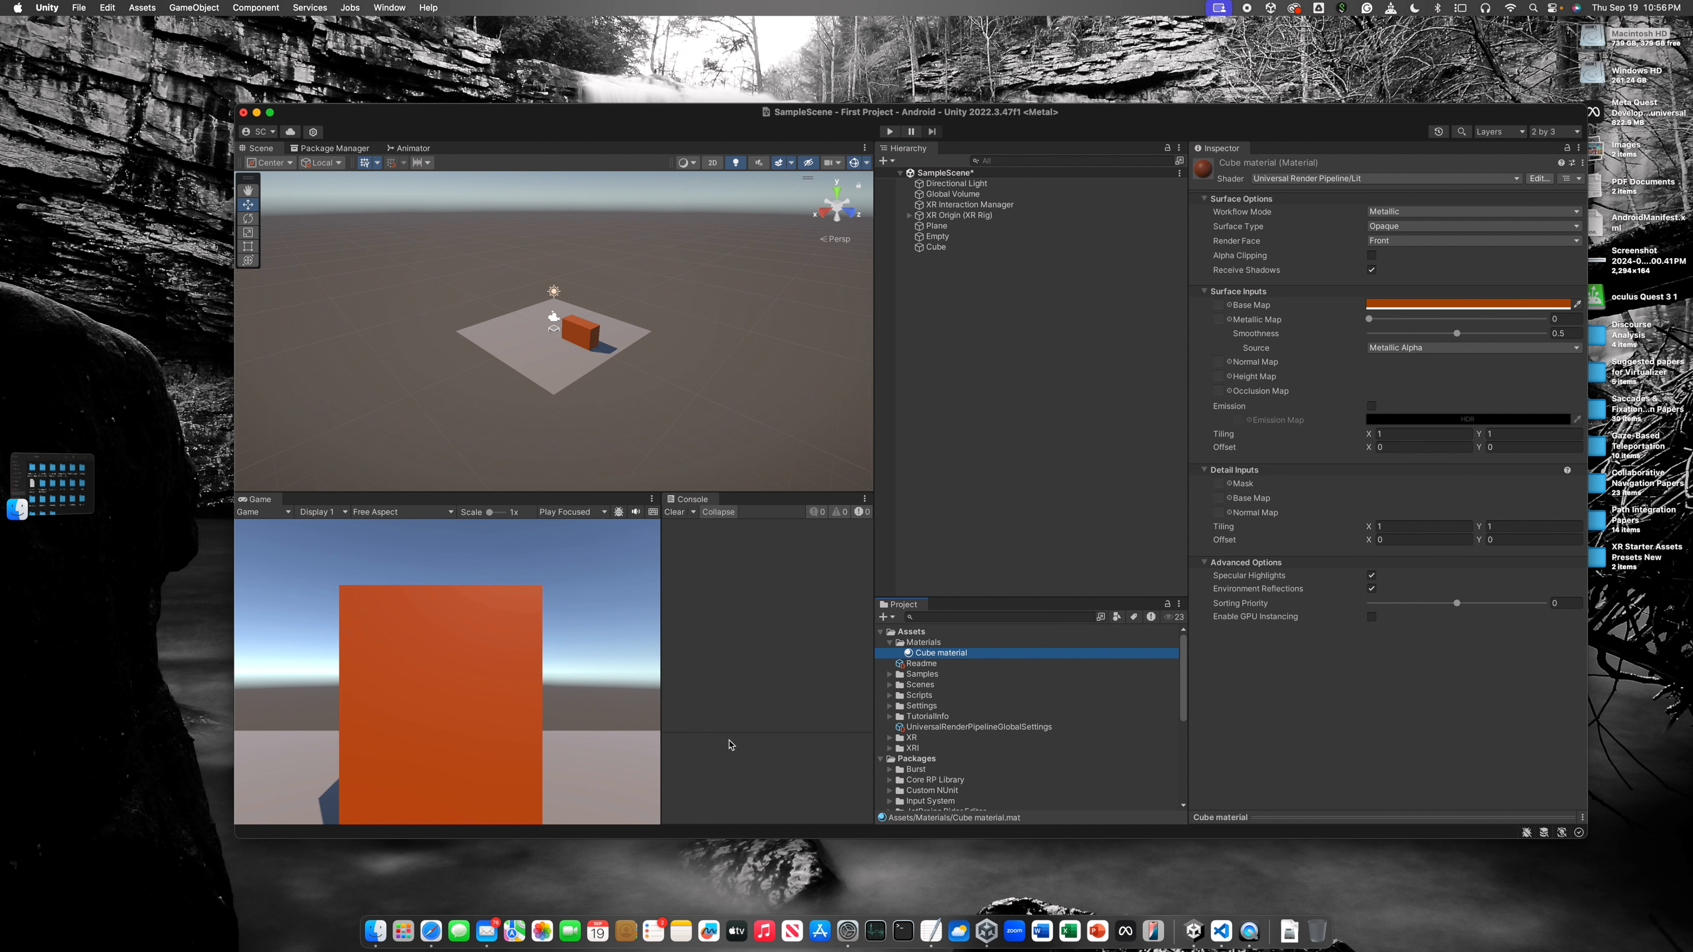
Step: Set the Cube material's metallic value and smoothness to 1 and inspect the cube's surface up close
{"action": "right_click_drag", "start_coordinate": [584, 340], "coordinate": [587, 316]}
{"action": "key", "text": "w"}
{"action": "key", "text": "s"}
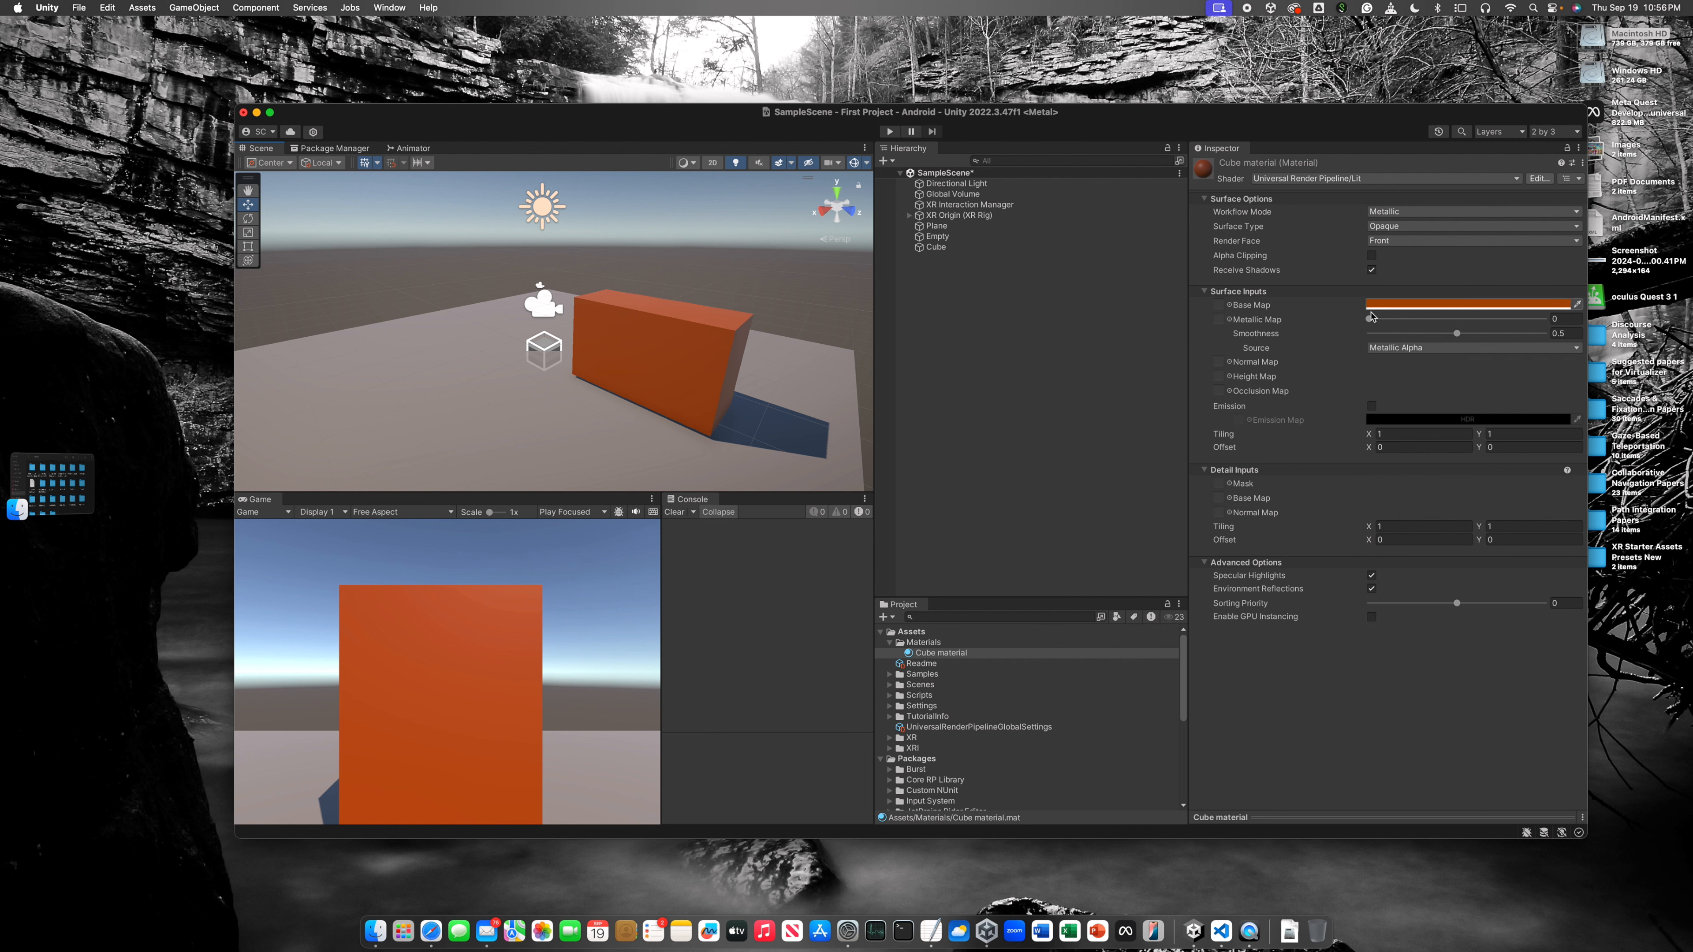
{"action": "left_click_drag", "start_coordinate": [1371, 319], "coordinate": [1574, 325]}
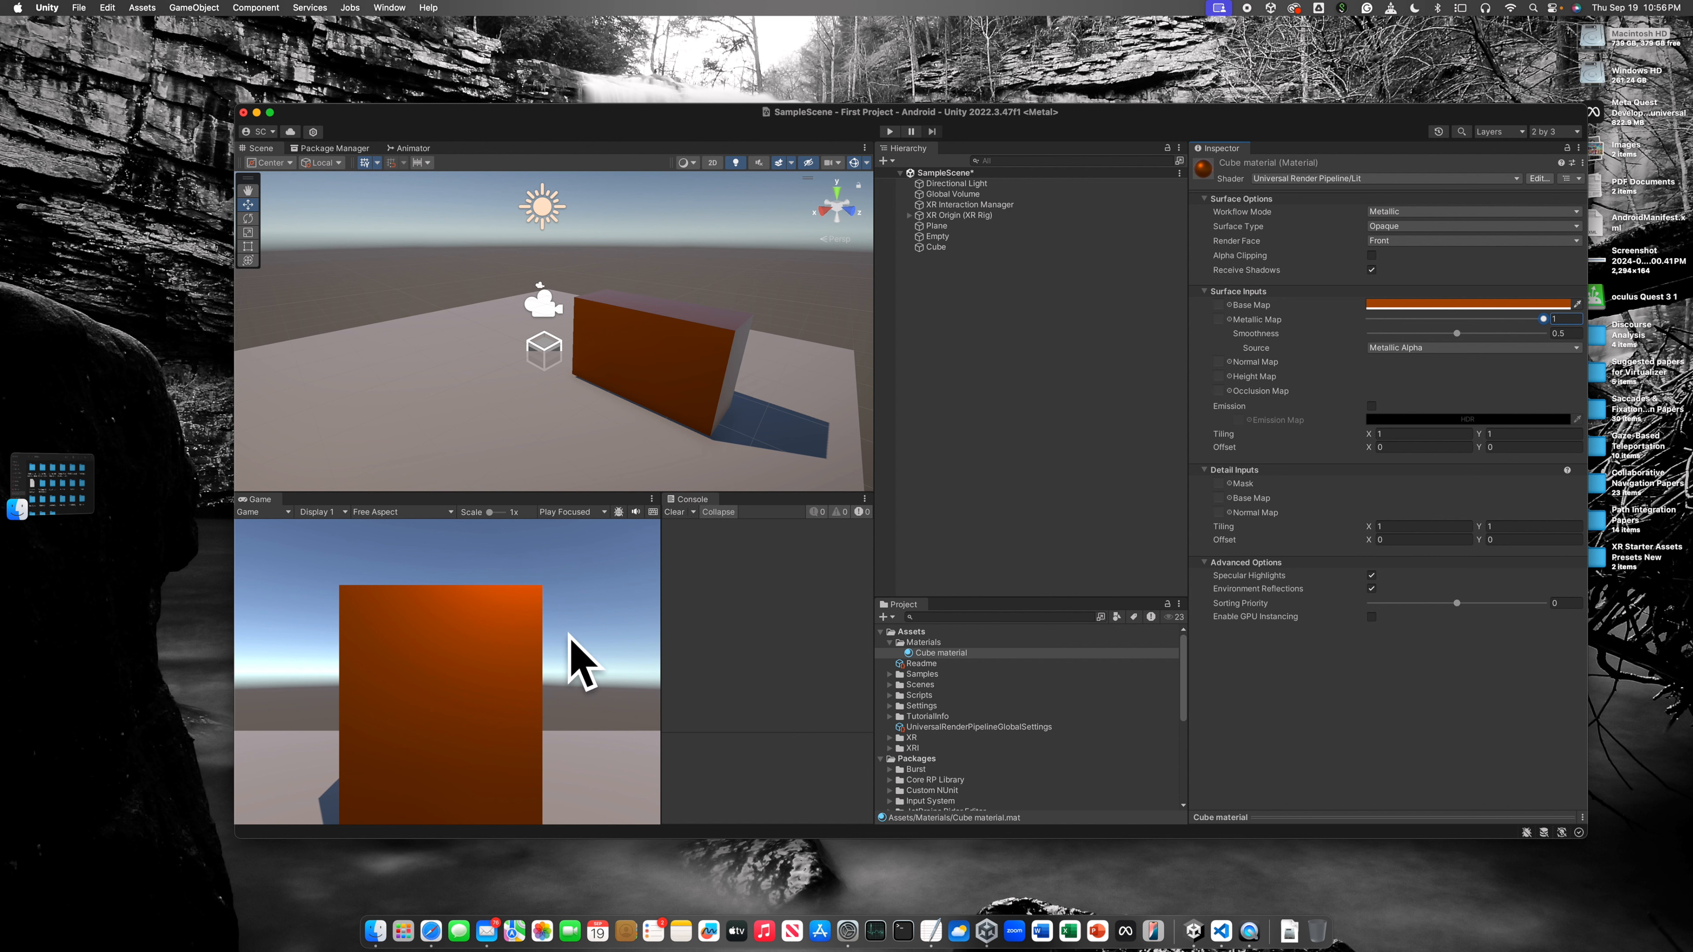
{"action": "left_click_drag", "start_coordinate": [1456, 333], "coordinate": [1558, 333]}
{"action": "left_click_drag", "start_coordinate": [750, 376], "coordinate": [714, 368], "text": "alt"}
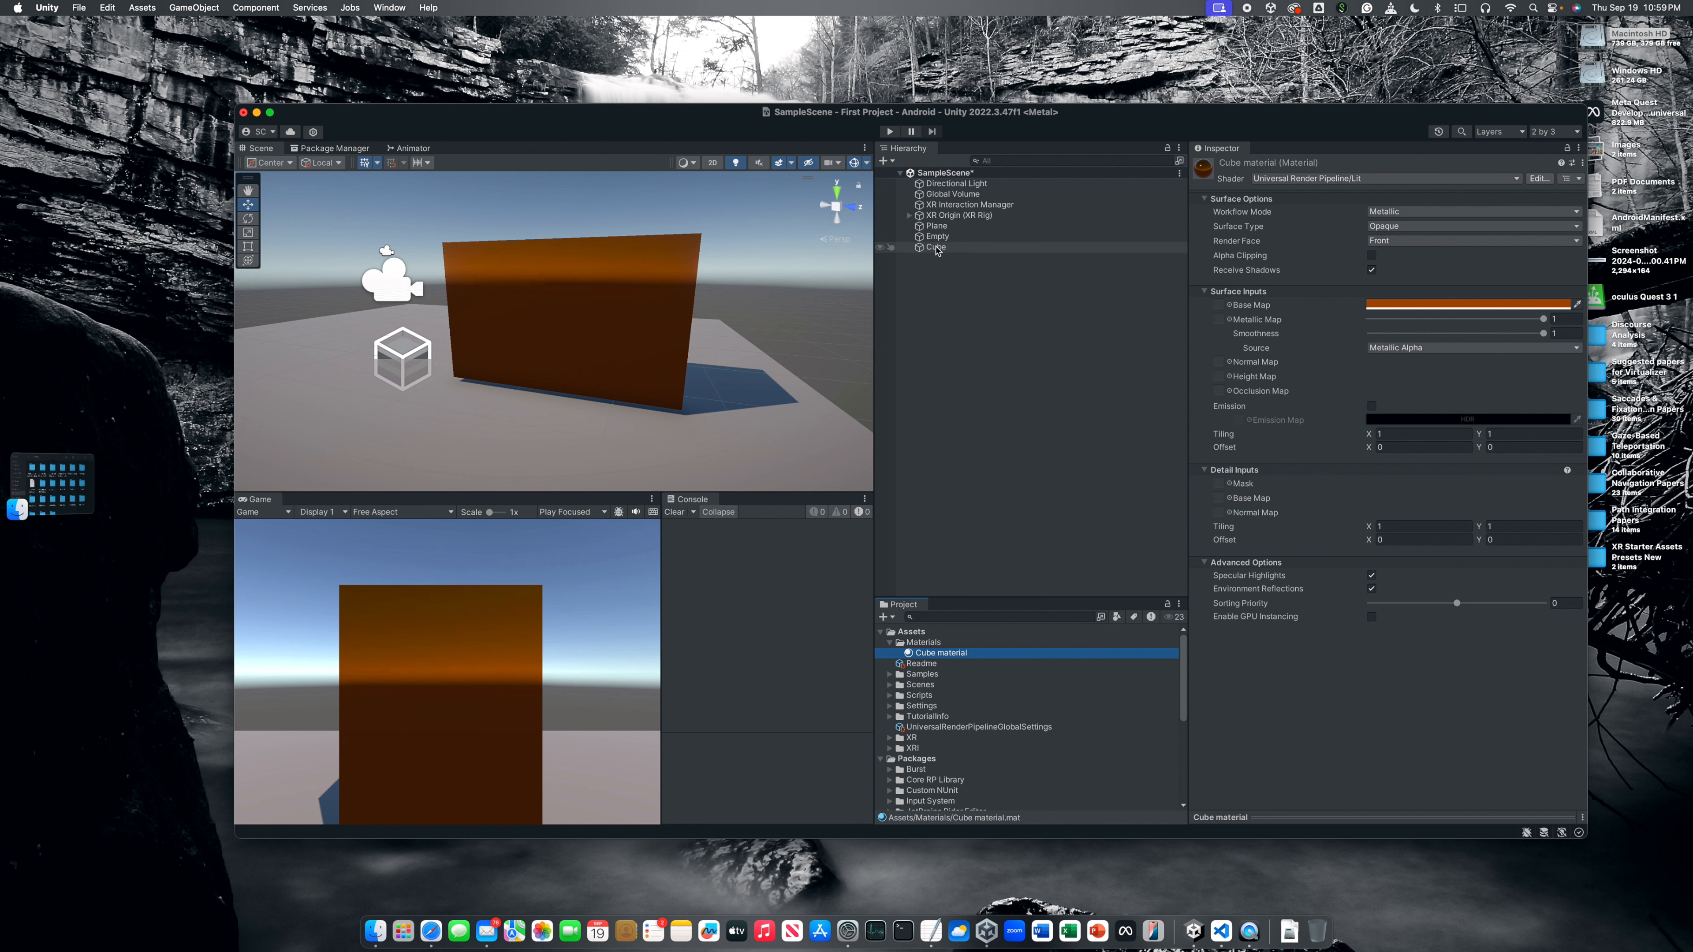
Step: Select the Cube, expand its material settings in the Inspector and review the surface options and inputs
{"action": "left_click", "coordinate": [937, 248]}
{"action": "left_click", "coordinate": [1196, 630]}
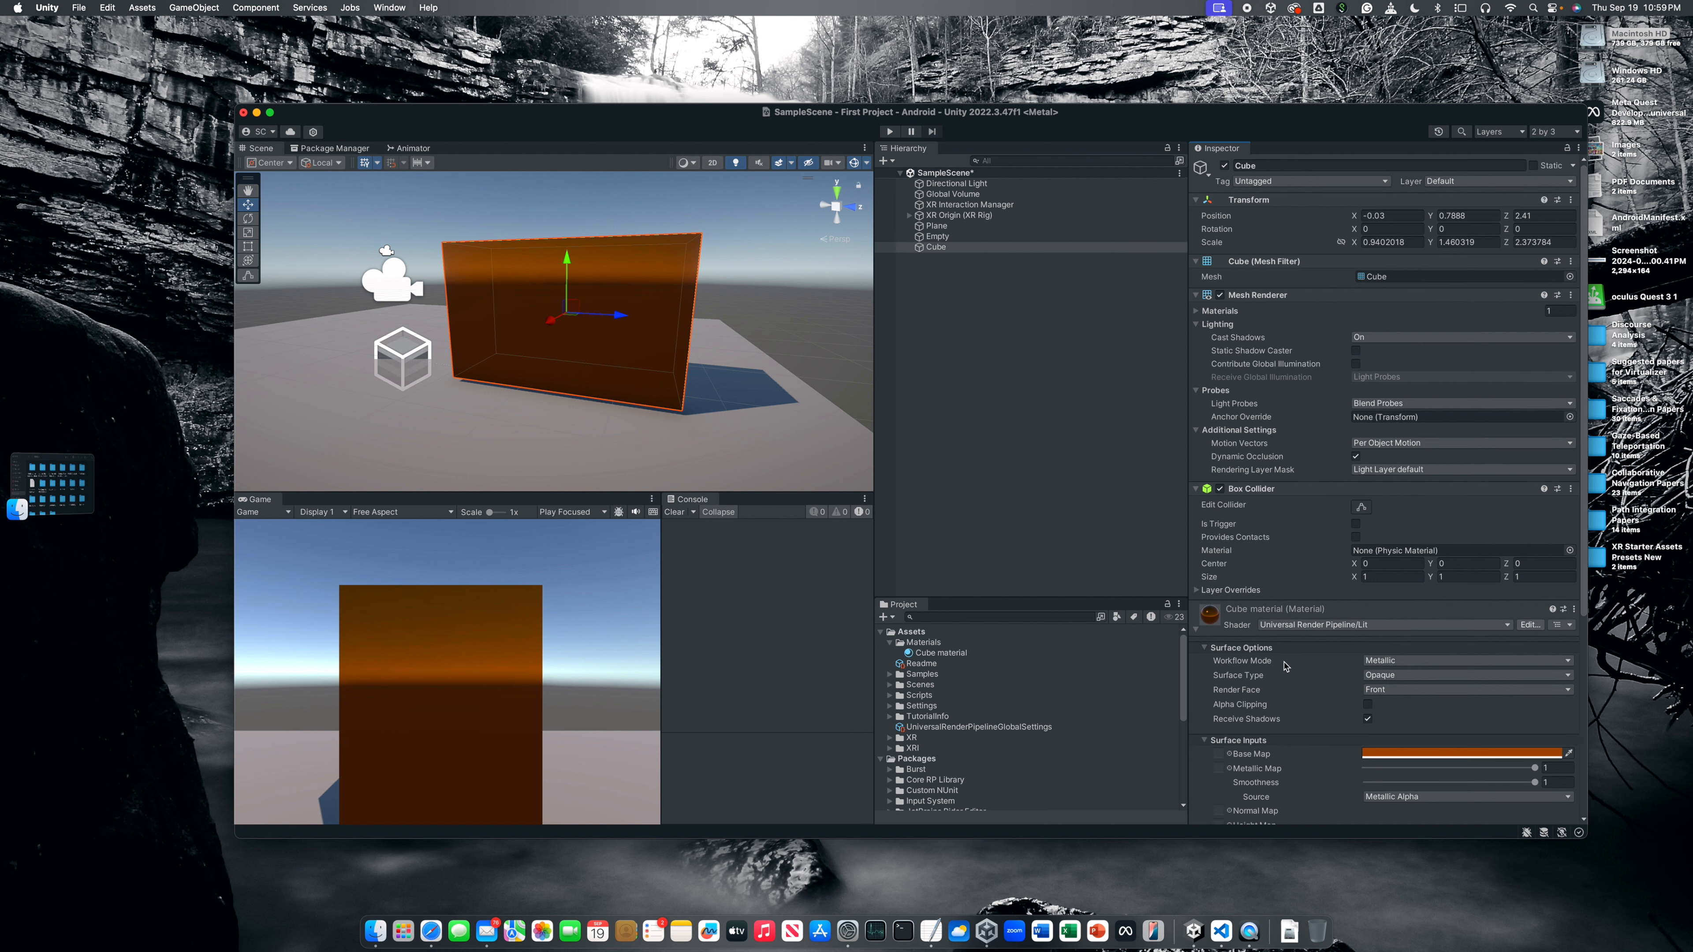
{"action": "scroll", "coordinate": [1253, 693], "scroll_direction": "down", "scroll_amount": 5}
{"action": "scroll", "coordinate": [1373, 465], "scroll_direction": "down", "scroll_amount": 2}
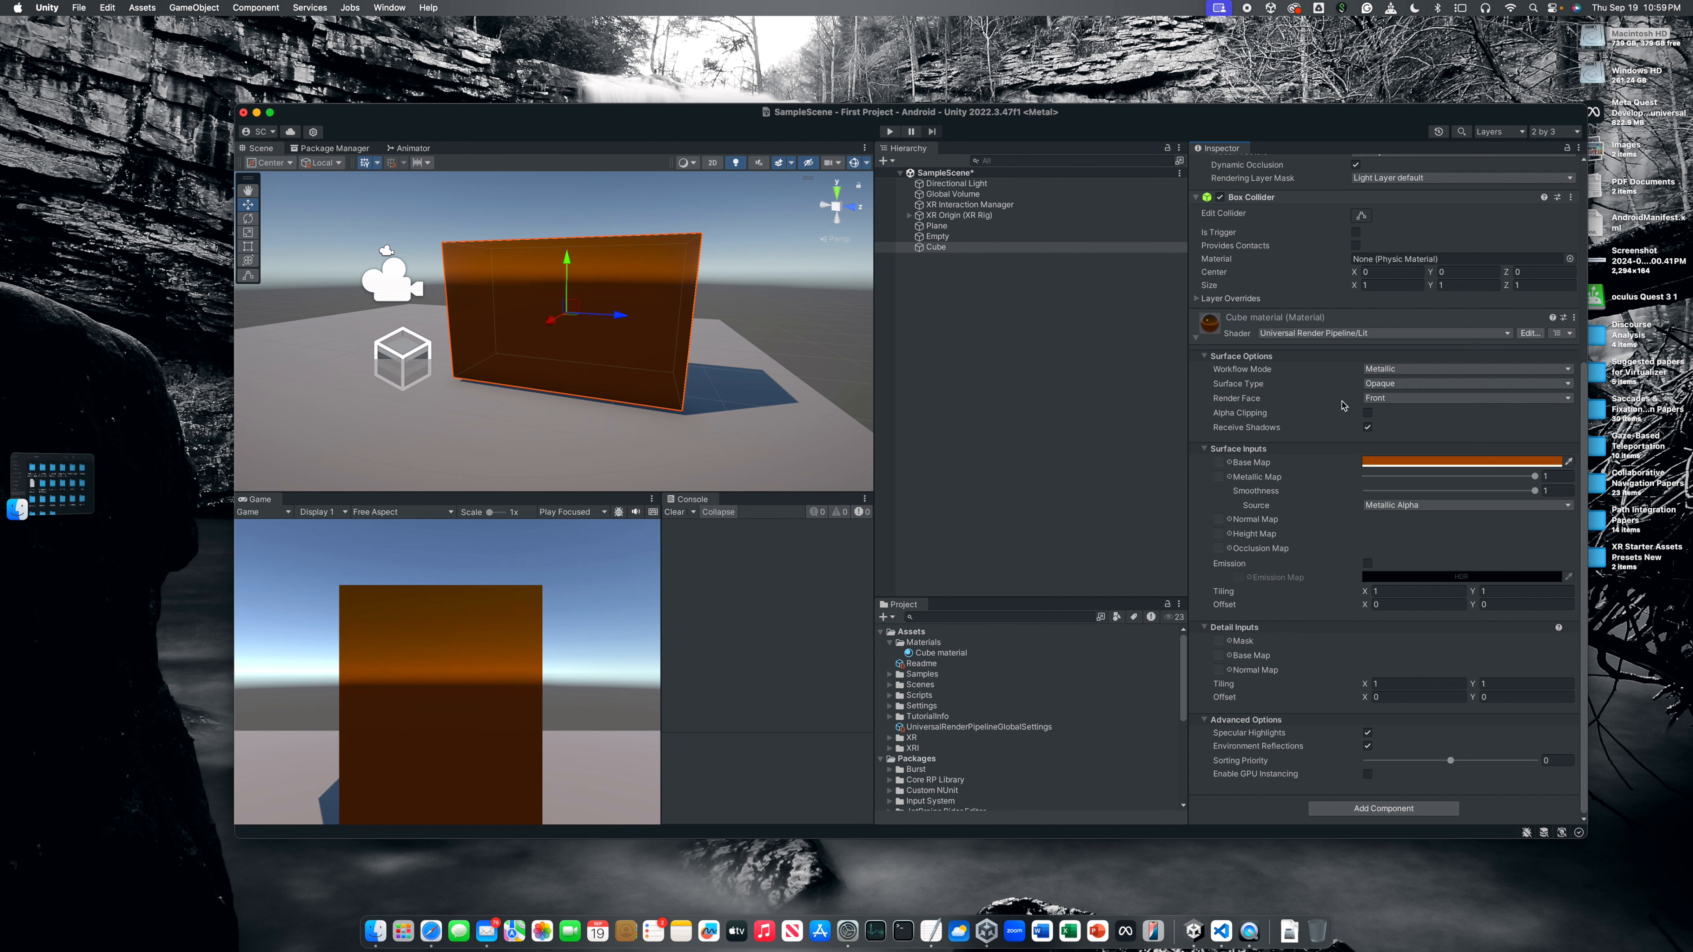
{"action": "scroll", "coordinate": [1340, 404], "scroll_direction": "up", "scroll_amount": 5}
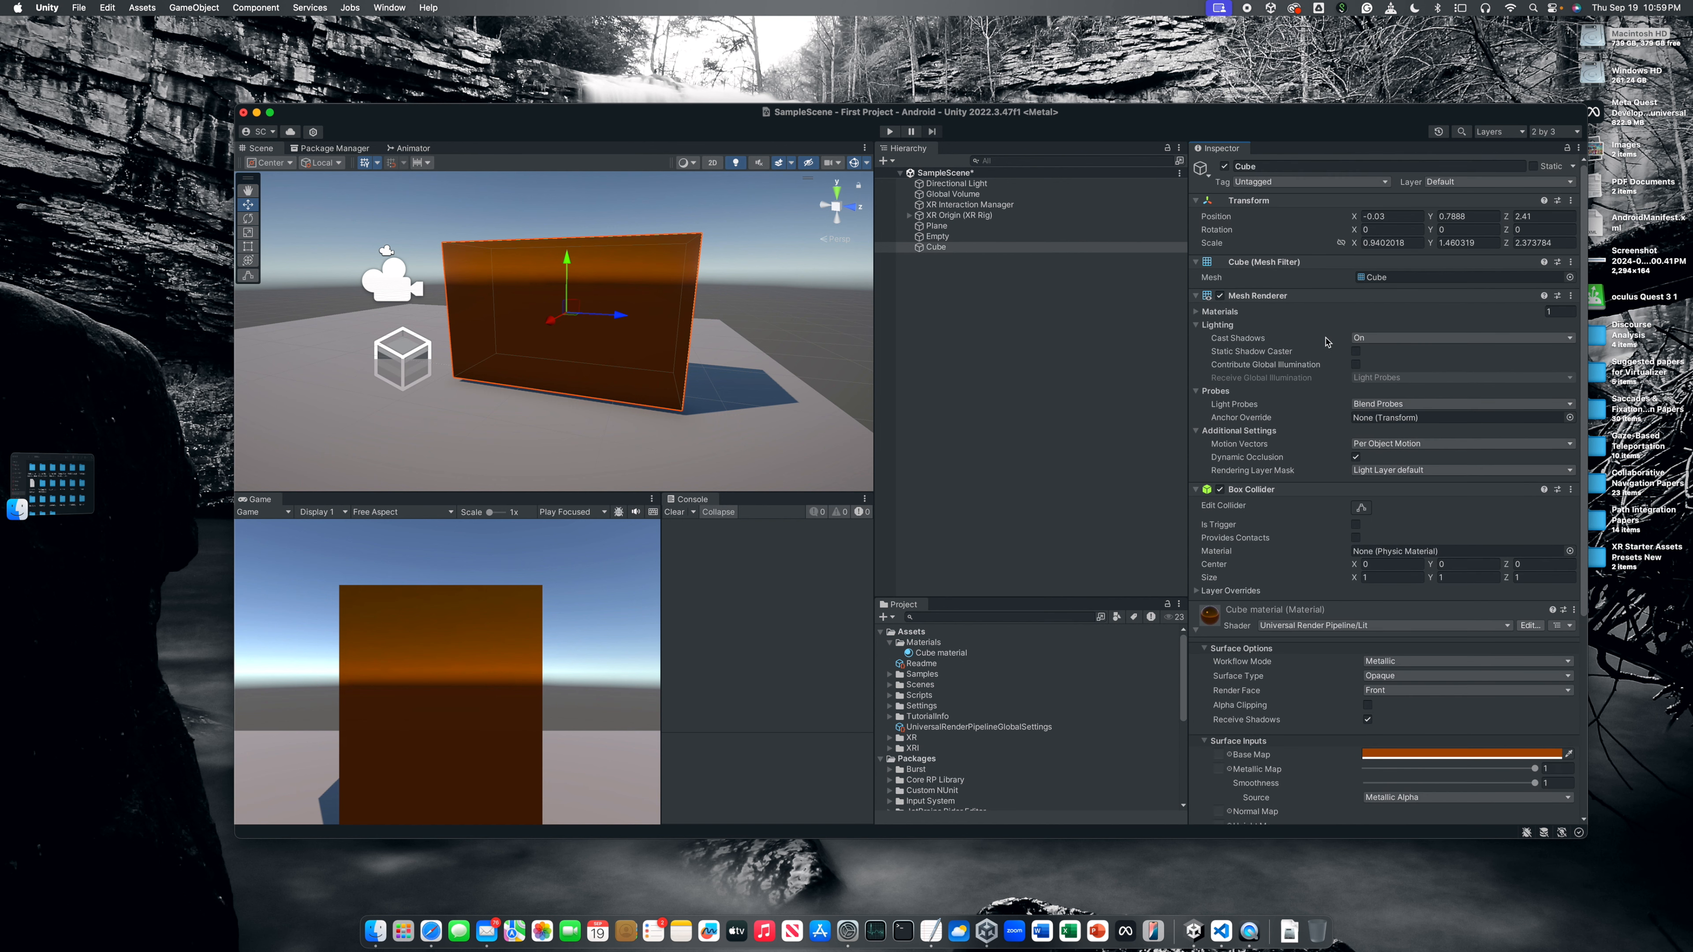
{"action": "scroll", "coordinate": [1327, 403], "scroll_direction": "down", "scroll_amount": 5}
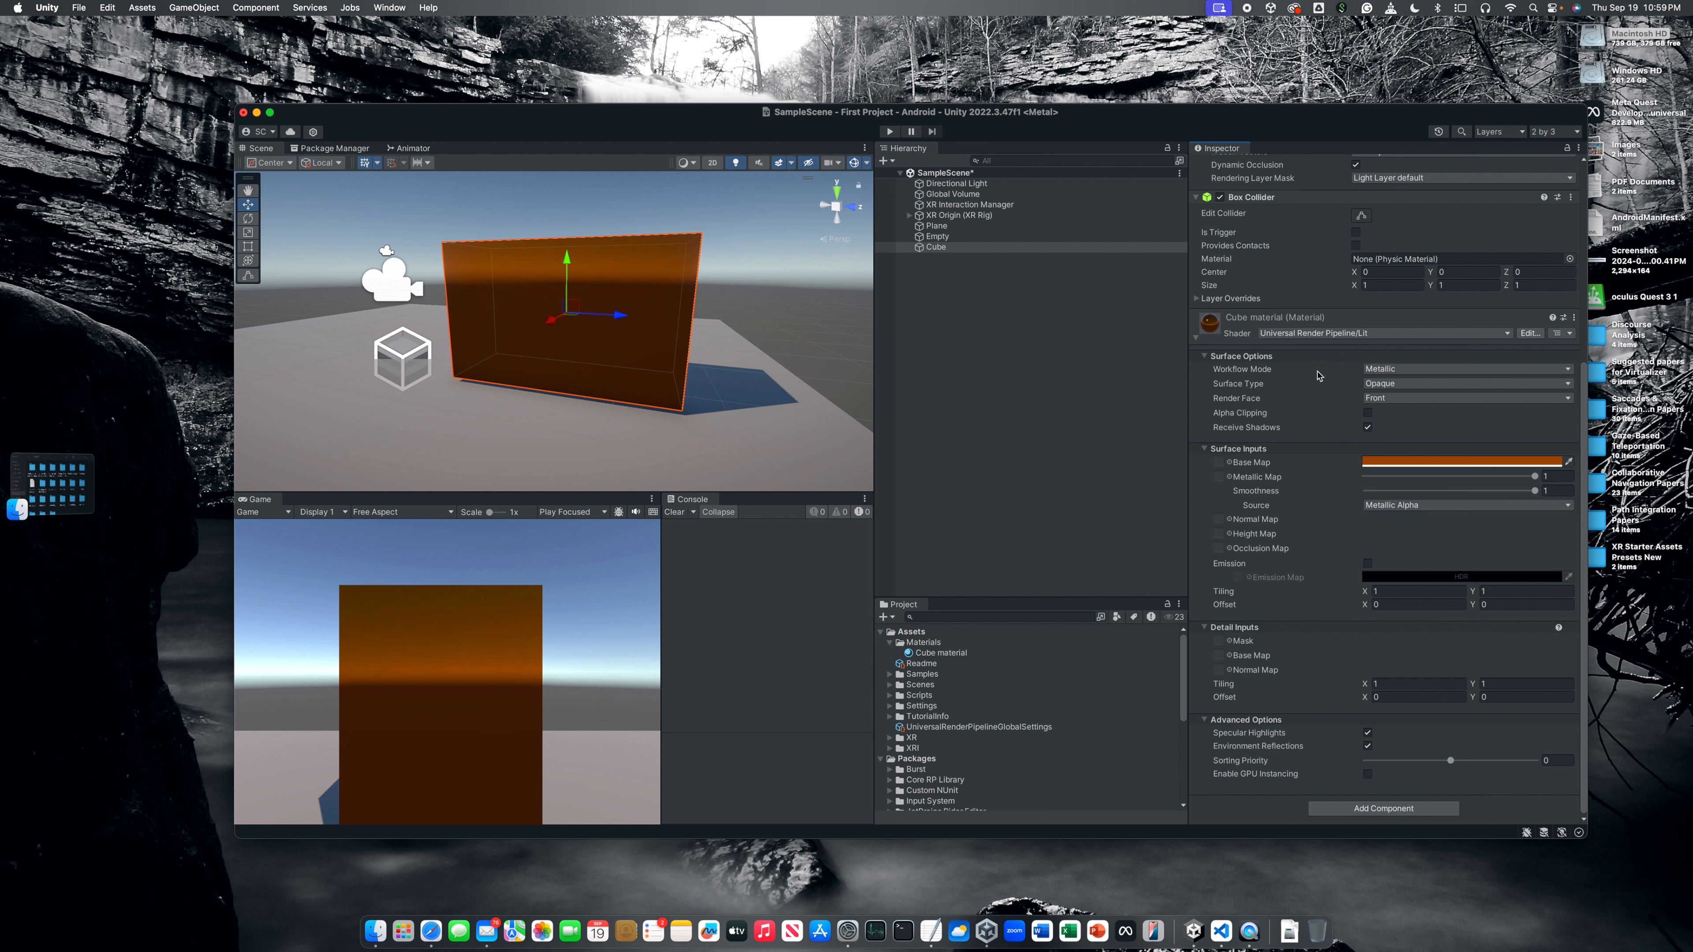